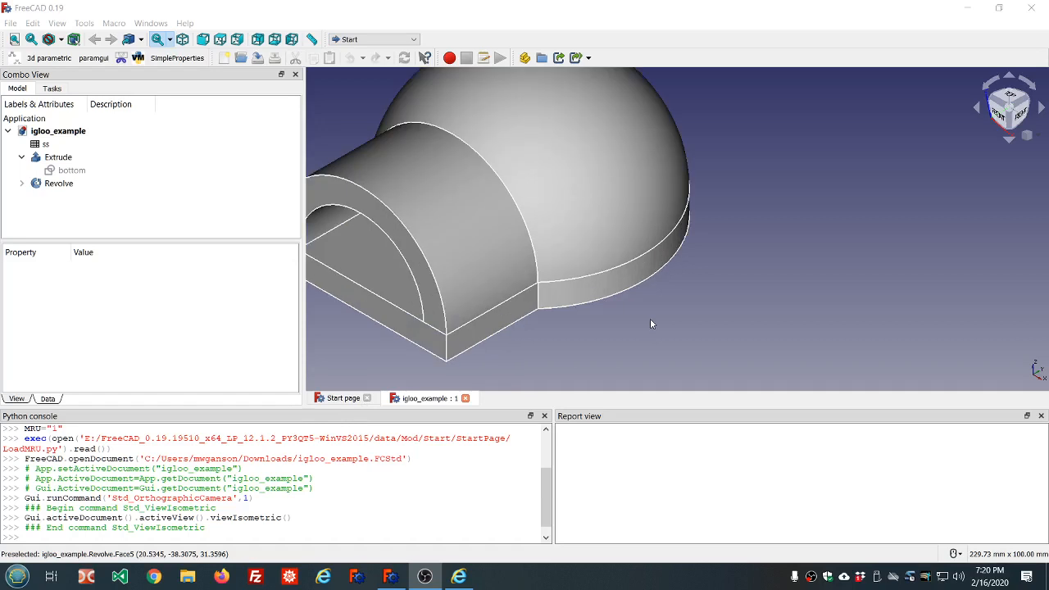
- Examine the finished igloo_example model and the sketch under its Revolve feature, and close that document
{"action": "scroll", "coordinate": [650, 318], "scroll_direction": "down", "scroll_amount": 3}
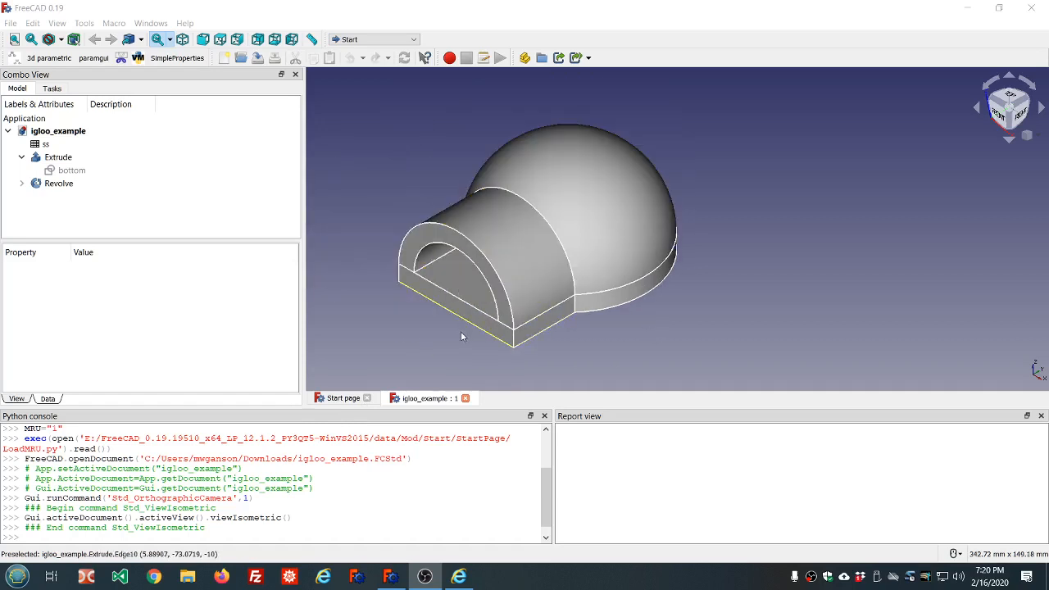
{"action": "middle_click_drag", "start_coordinate": [465, 338], "coordinate": [504, 304]}
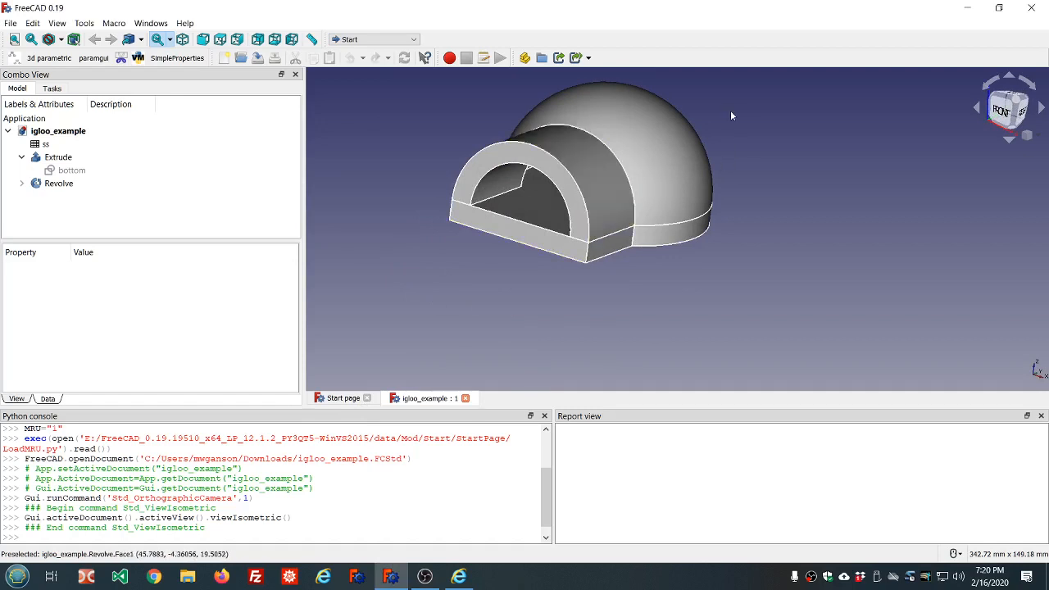
{"action": "scroll", "coordinate": [726, 88], "scroll_direction": "up", "scroll_amount": 2}
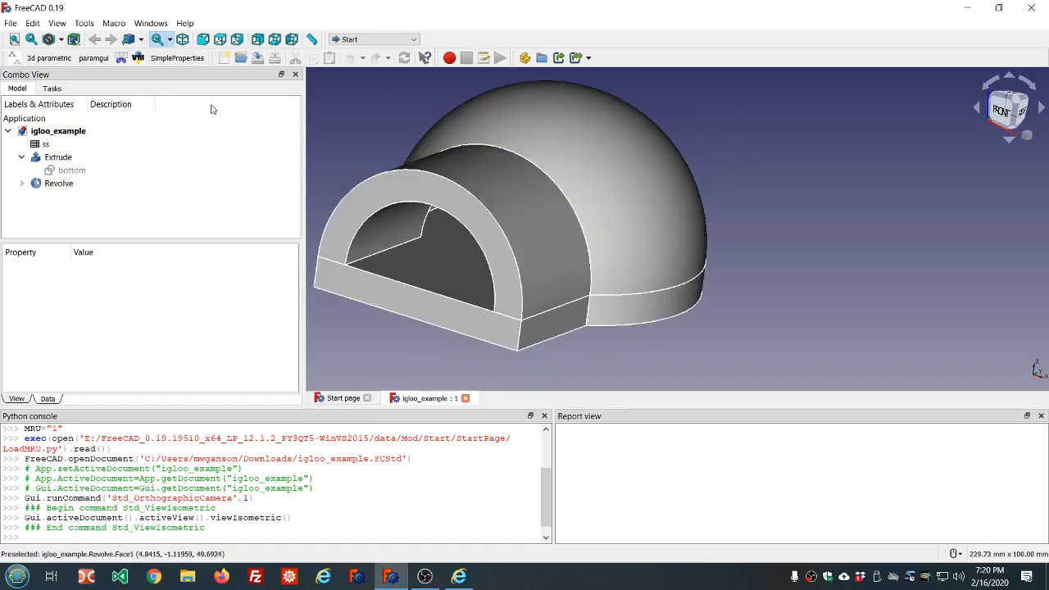
{"action": "left_click", "coordinate": [22, 183]}
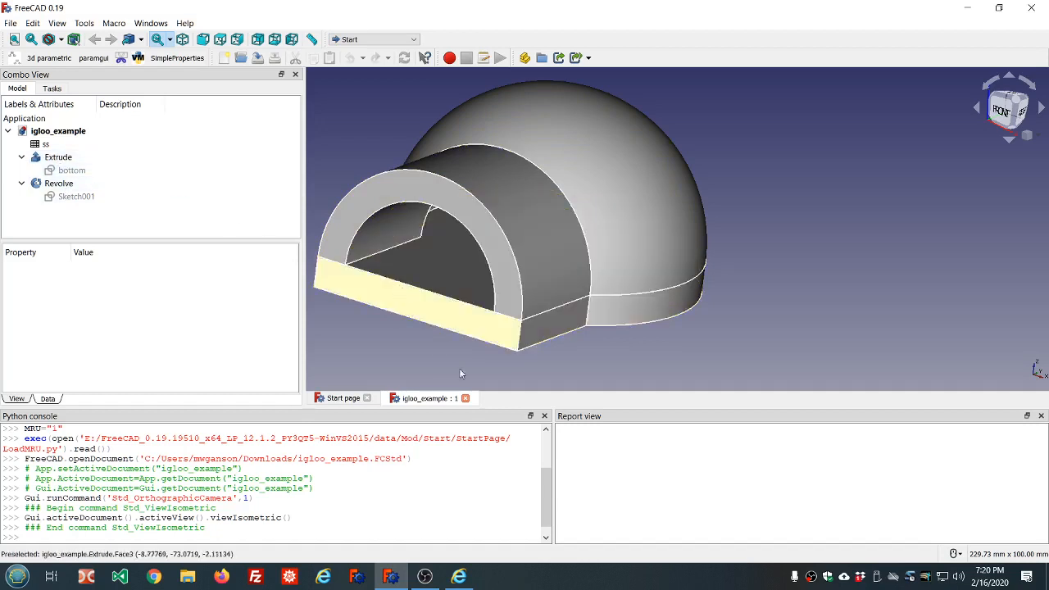
{"action": "left_click", "coordinate": [465, 399]}
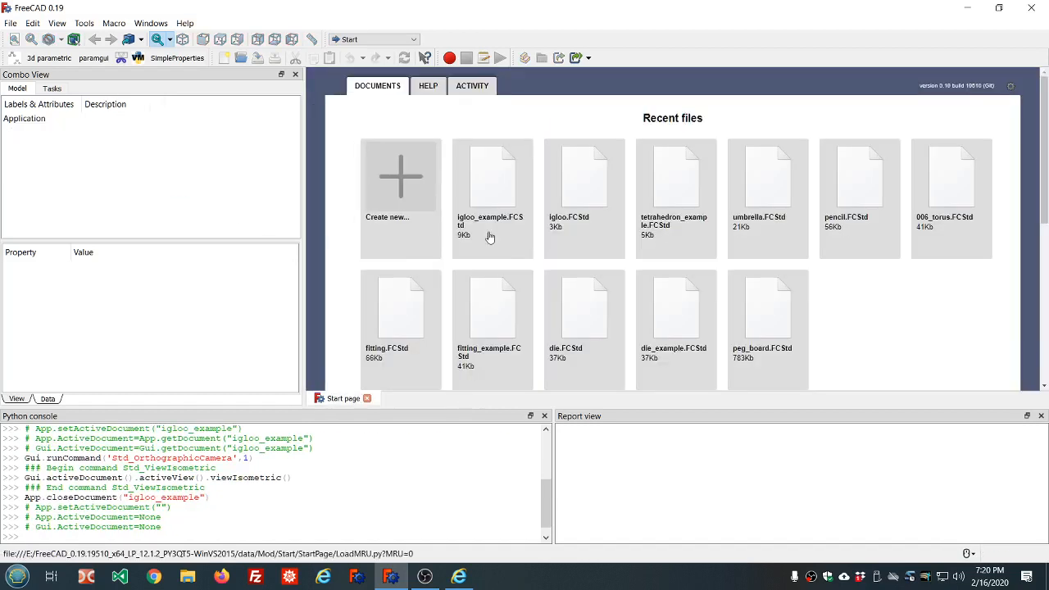
- Create a new document and save it as igloo.FCStd in the Downloads folder, replacing the existing file
{"action": "left_click", "coordinate": [364, 181]}
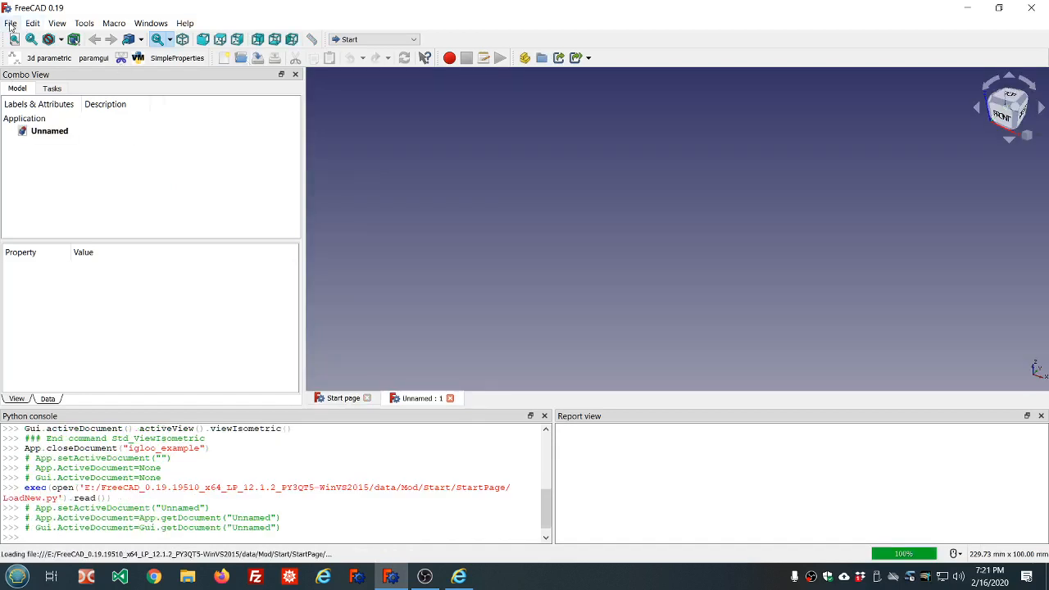
{"action": "left_click", "coordinate": [254, 59]}
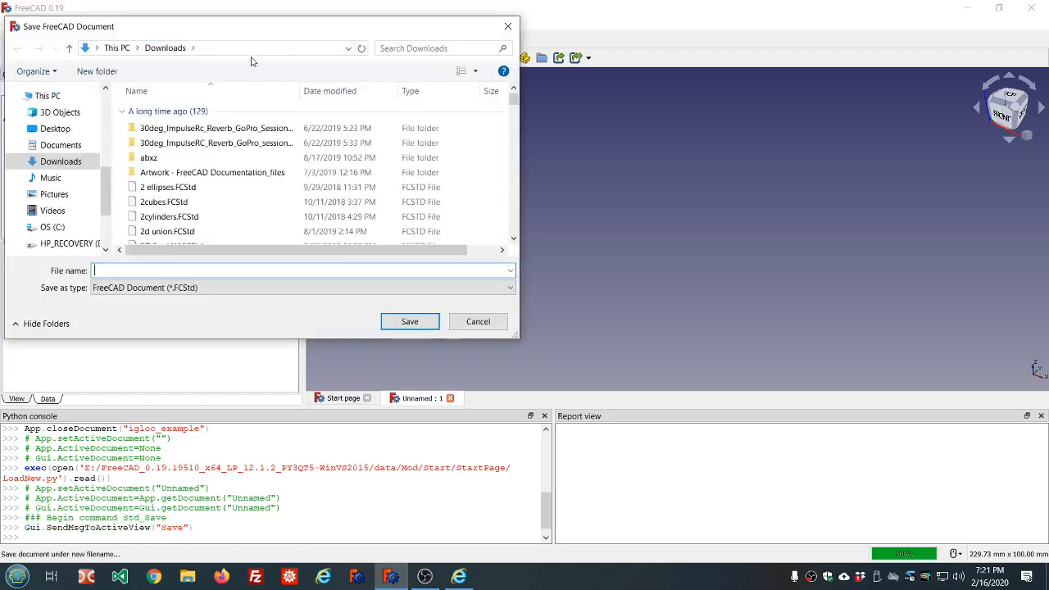
{"action": "left_click", "coordinate": [161, 128]}
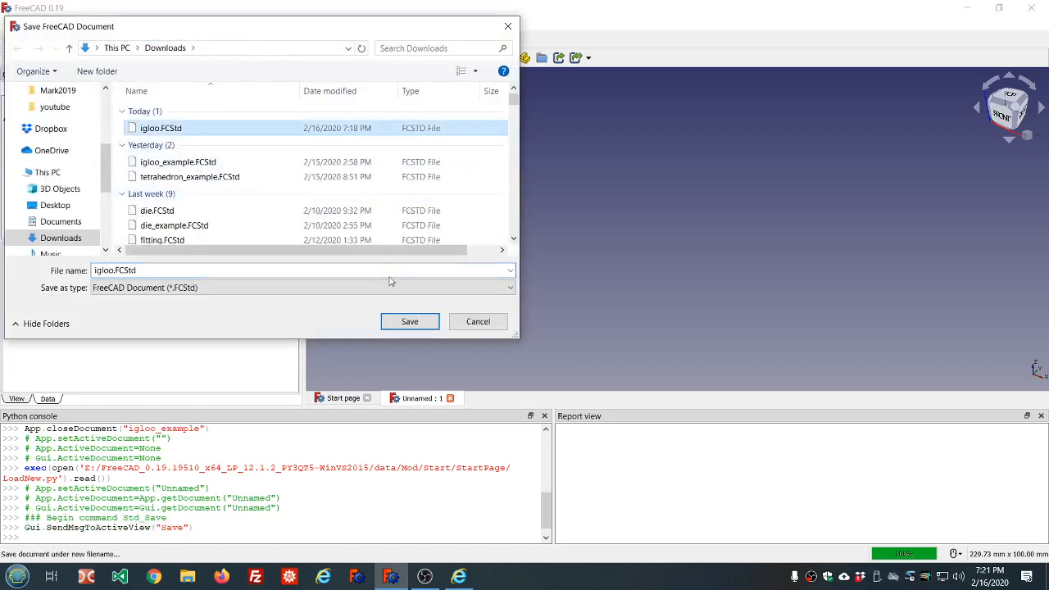
{"action": "left_click", "coordinate": [407, 320]}
{"action": "left_click", "coordinate": [566, 289]}
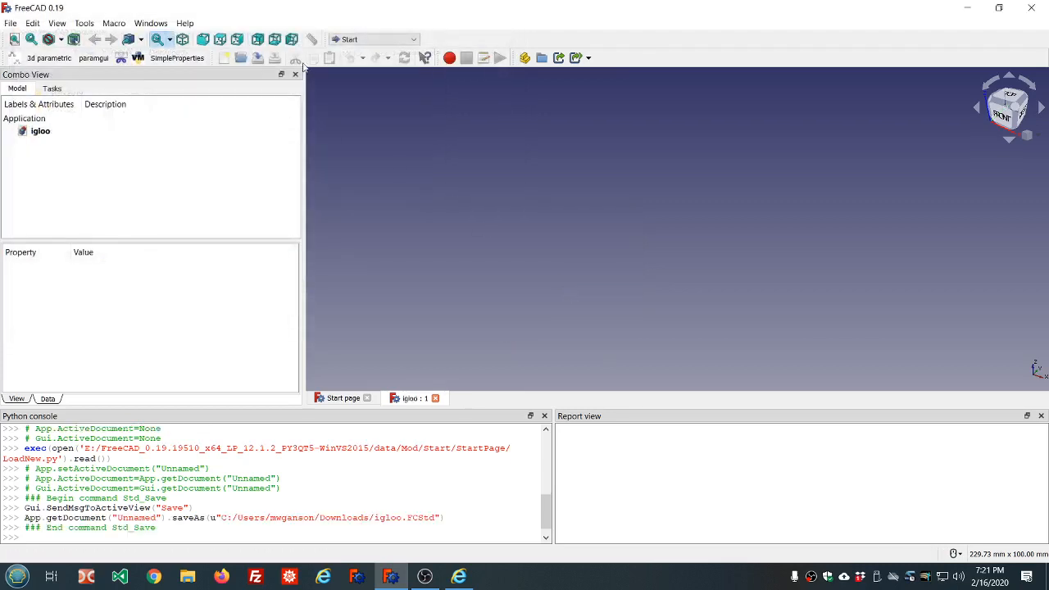
- Check the version and build information of the installed FreeCAD
{"action": "left_click", "coordinate": [187, 22]}
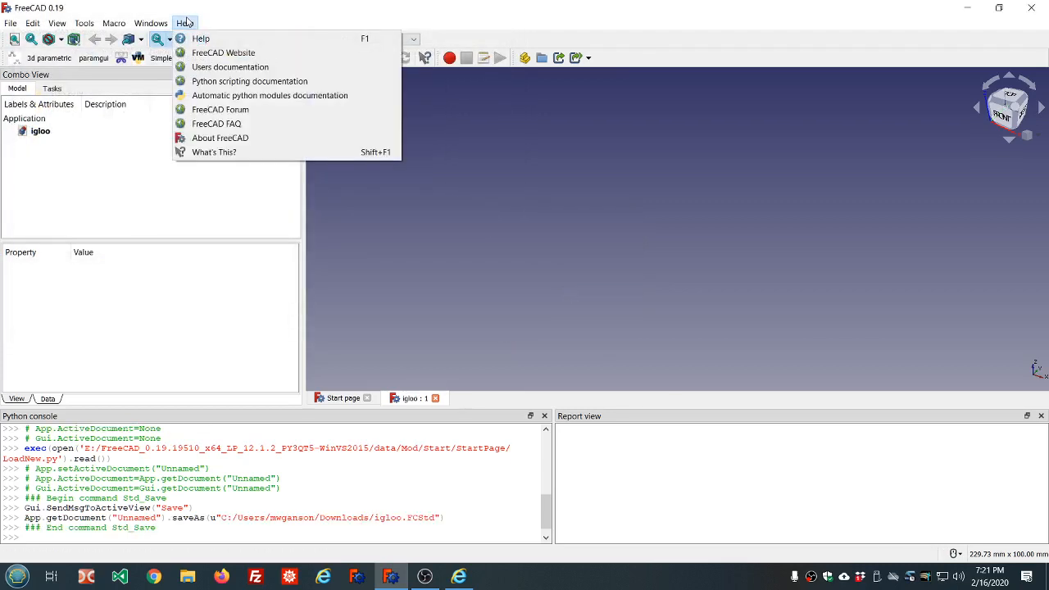
{"action": "left_click", "coordinate": [214, 136]}
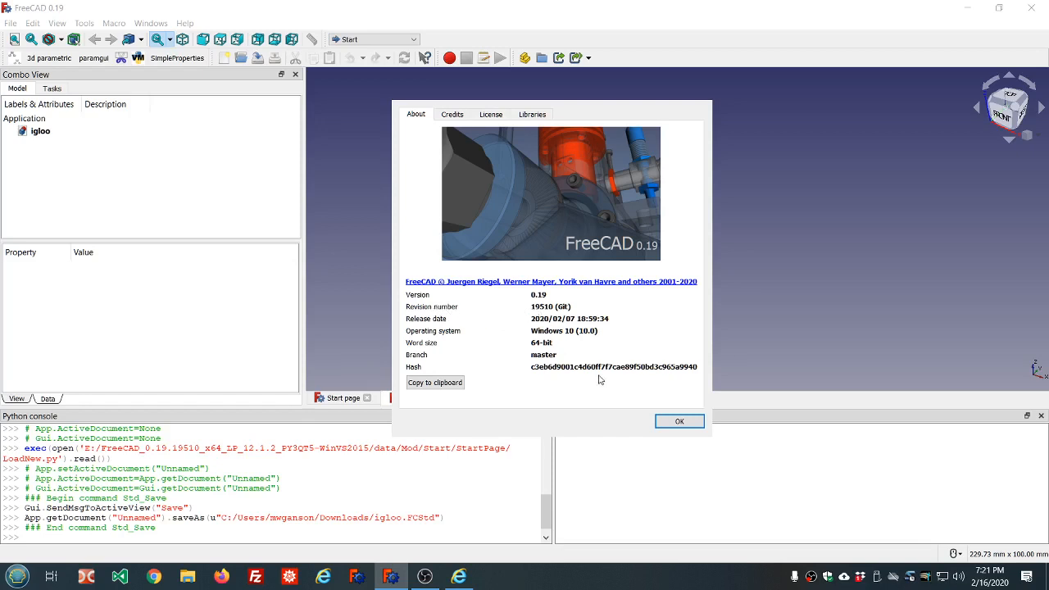
{"action": "left_click", "coordinate": [678, 421]}
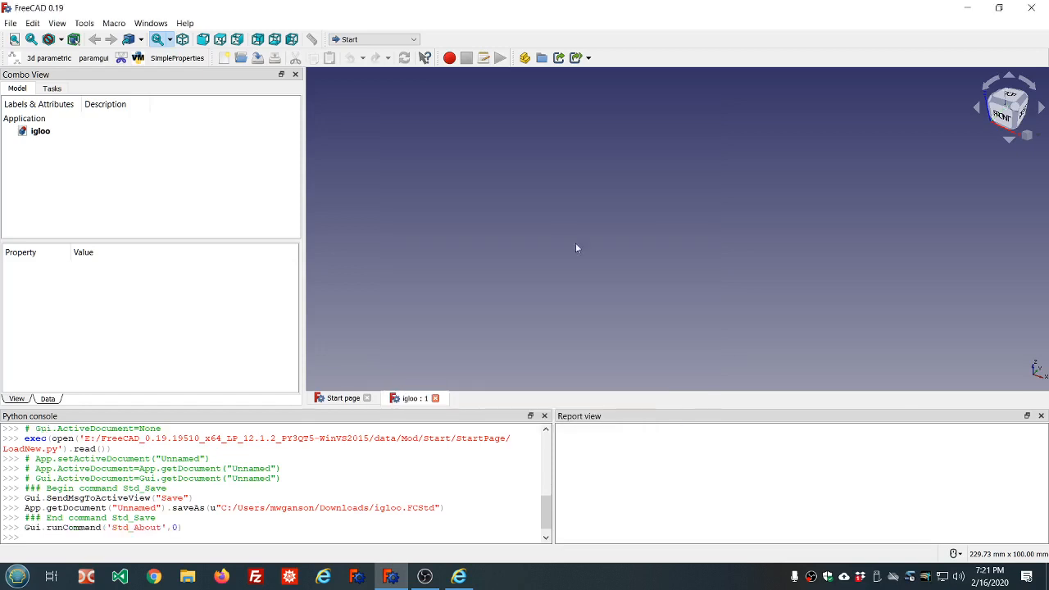
- Create a spreadsheet in the igloo document using the Spreadsheet workbench and rename it ss
{"action": "left_click", "coordinate": [410, 39]}
{"action": "left_click", "coordinate": [378, 155]}
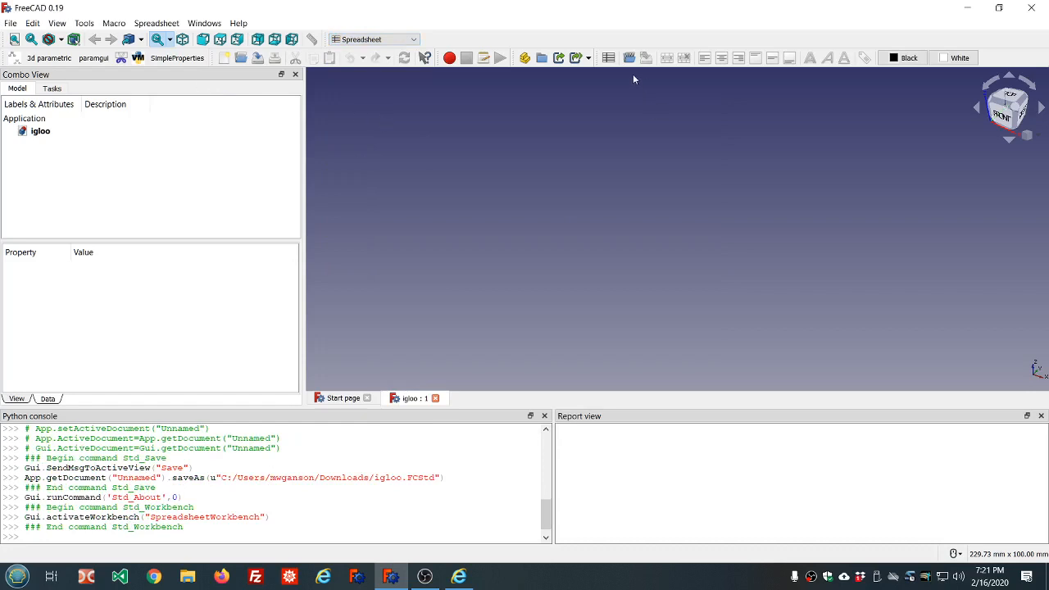
{"action": "left_click", "coordinate": [609, 58]}
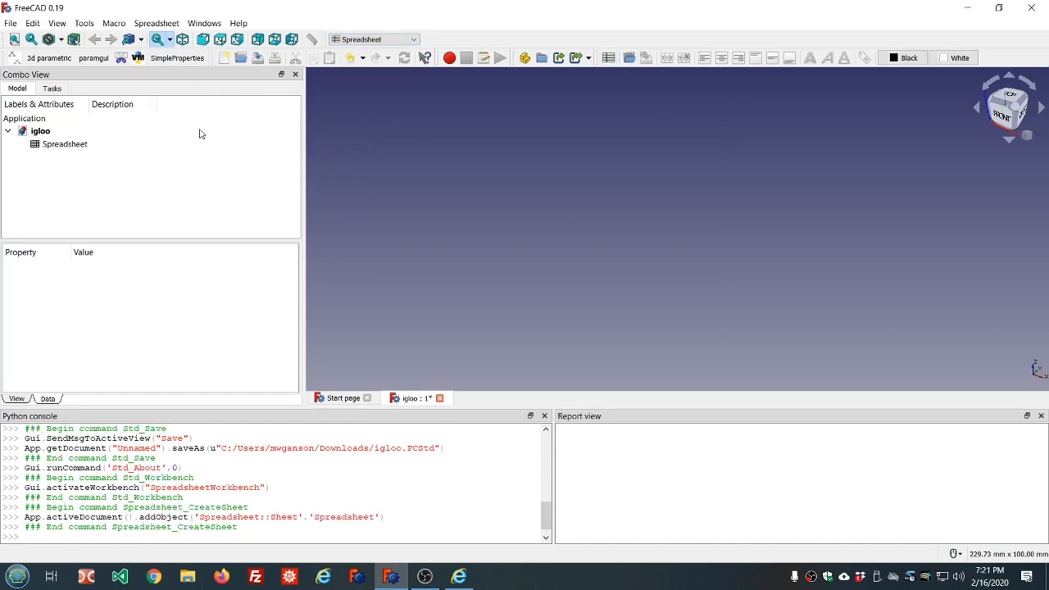
{"action": "double_click", "coordinate": [77, 144]}
{"action": "left_click", "coordinate": [78, 144]}
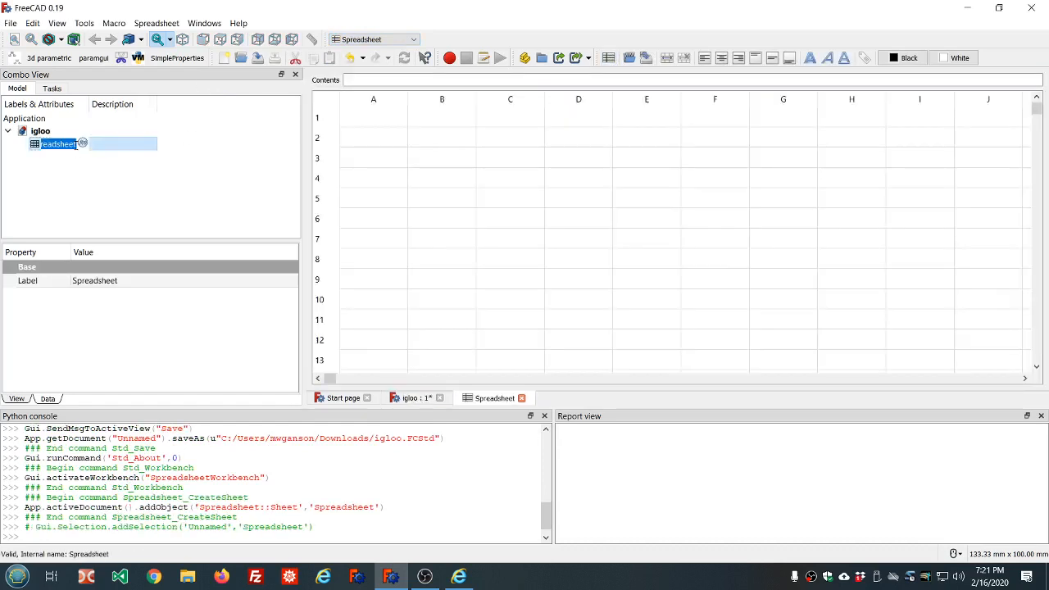
{"action": "type", "text": "ss"}
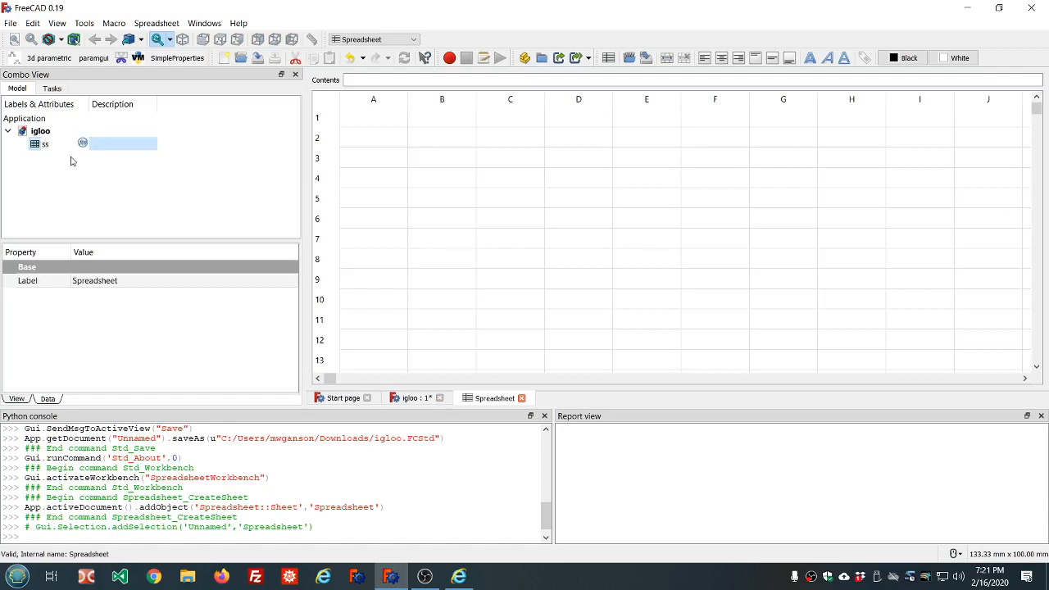
{"action": "left_click", "coordinate": [71, 161]}
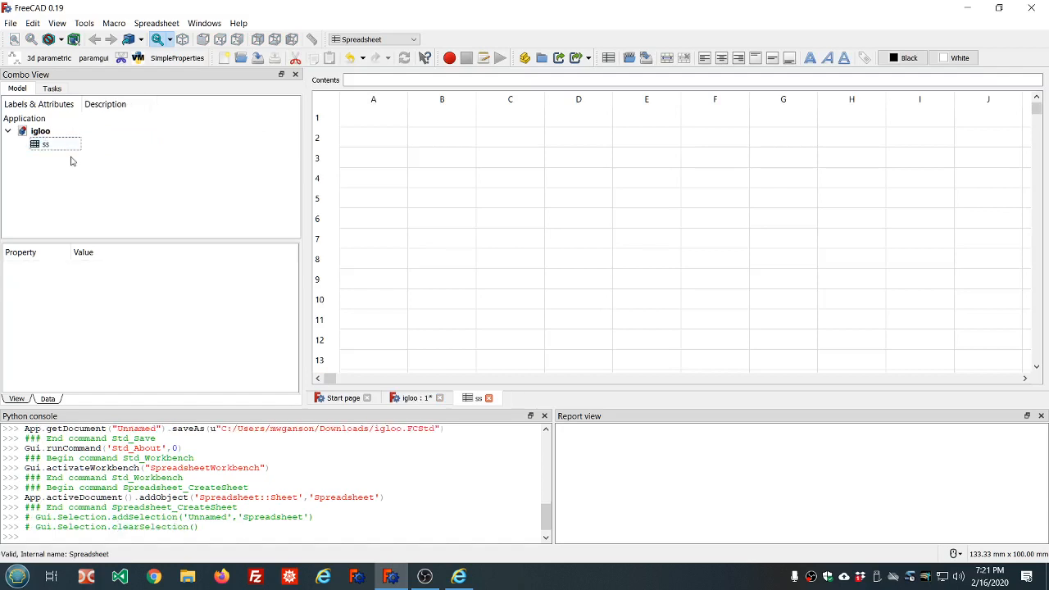
- Enter the labels ss_radius in cell A1 and ss_ratio in cell A2 of the ss spreadsheet
{"action": "left_click", "coordinate": [391, 125]}
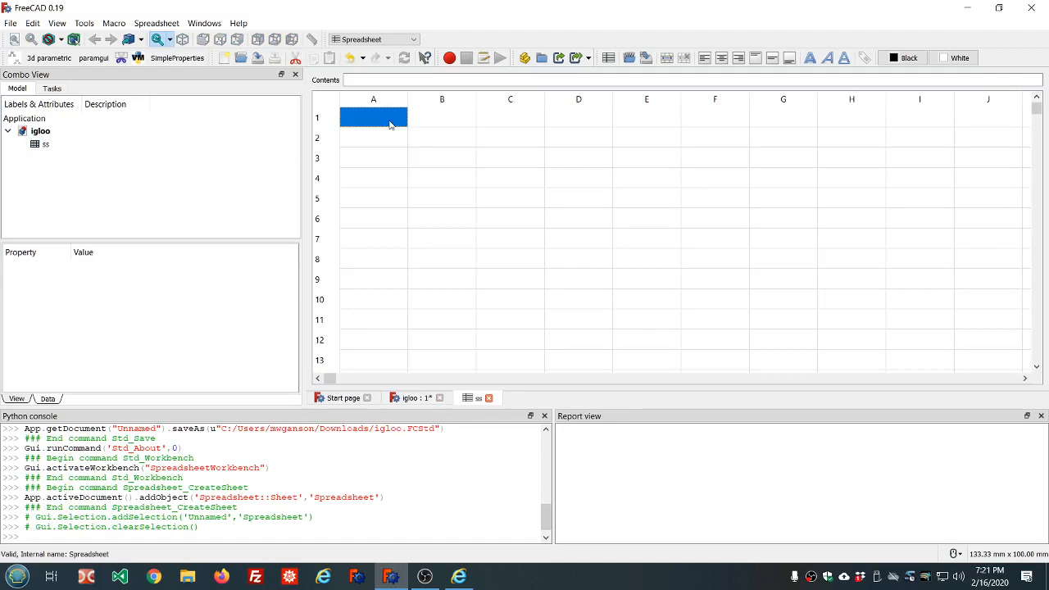
{"action": "type", "text": "ss"}
{"action": "type", "text": "_radisu"}
{"action": "key", "text": "BackSpace"}
{"action": "key", "text": "BackSpace"}
{"action": "key", "text": "Return"}
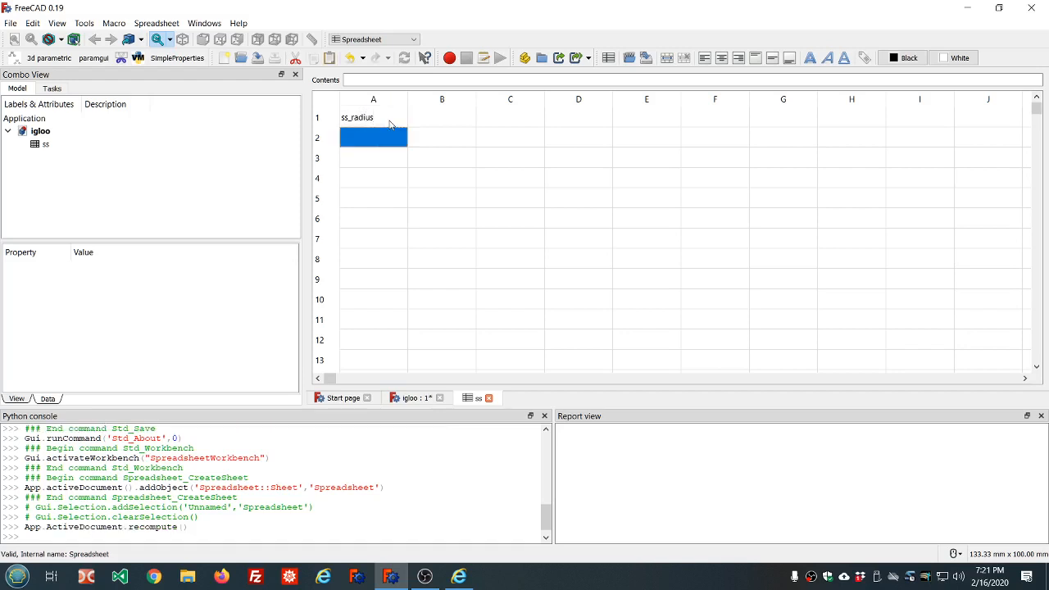
{"action": "type", "text": "ss_ratio"}
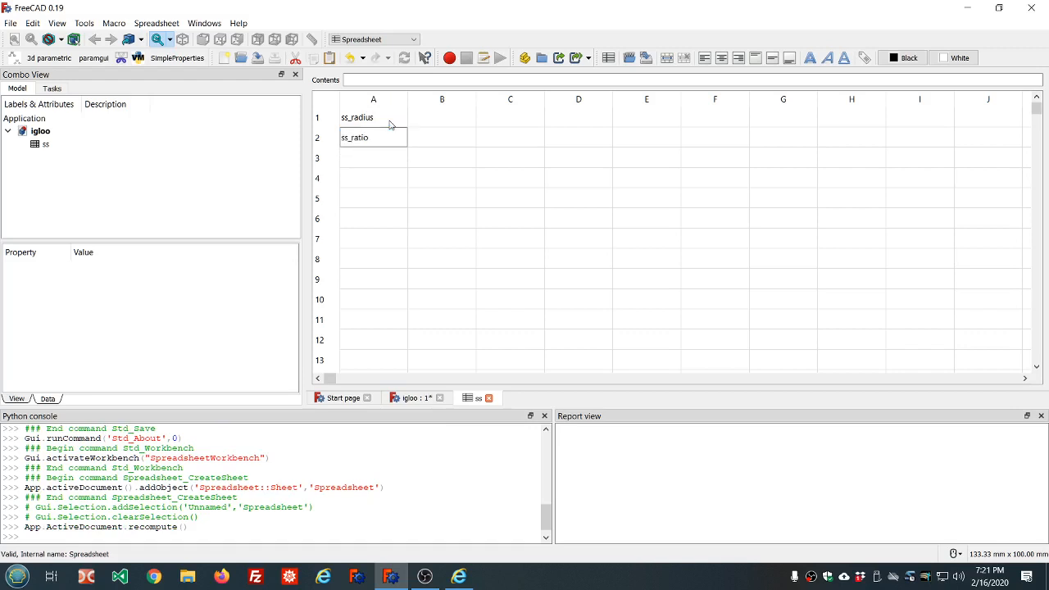
{"action": "key", "text": "Return"}
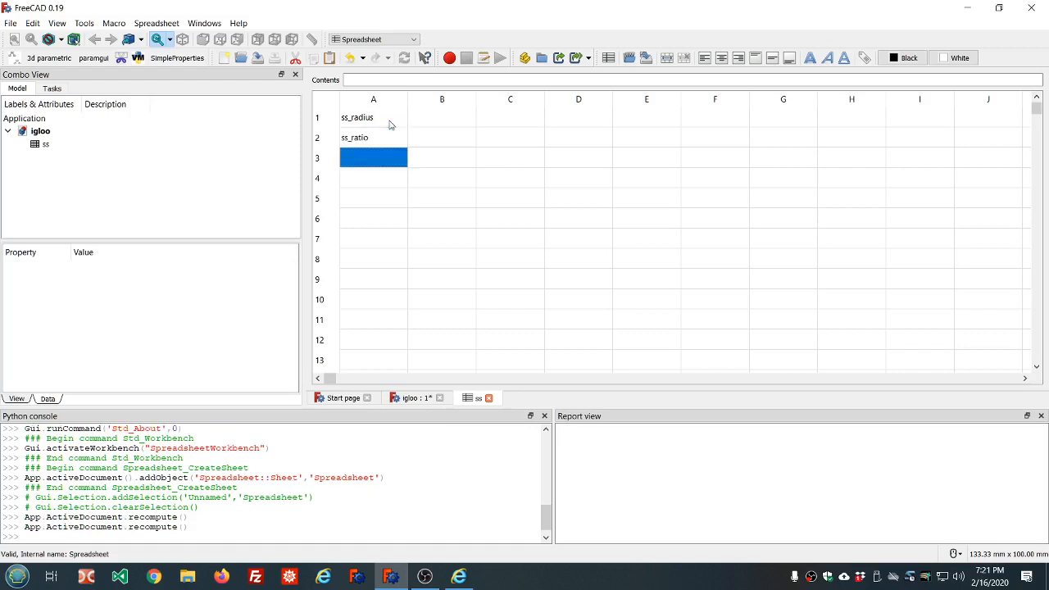
- Enter the labels ss_porch_length in cell A3 and ss_wall_thickness in cell A4
{"action": "type", "text": "ss_"}
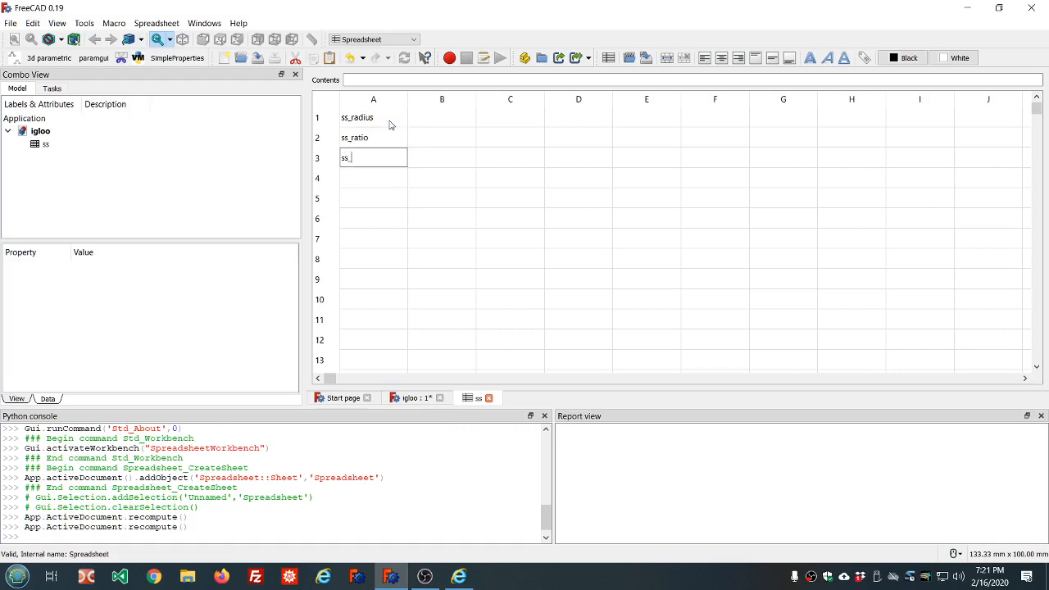
{"action": "type", "text": "porch_length"}
{"action": "key", "text": "Return"}
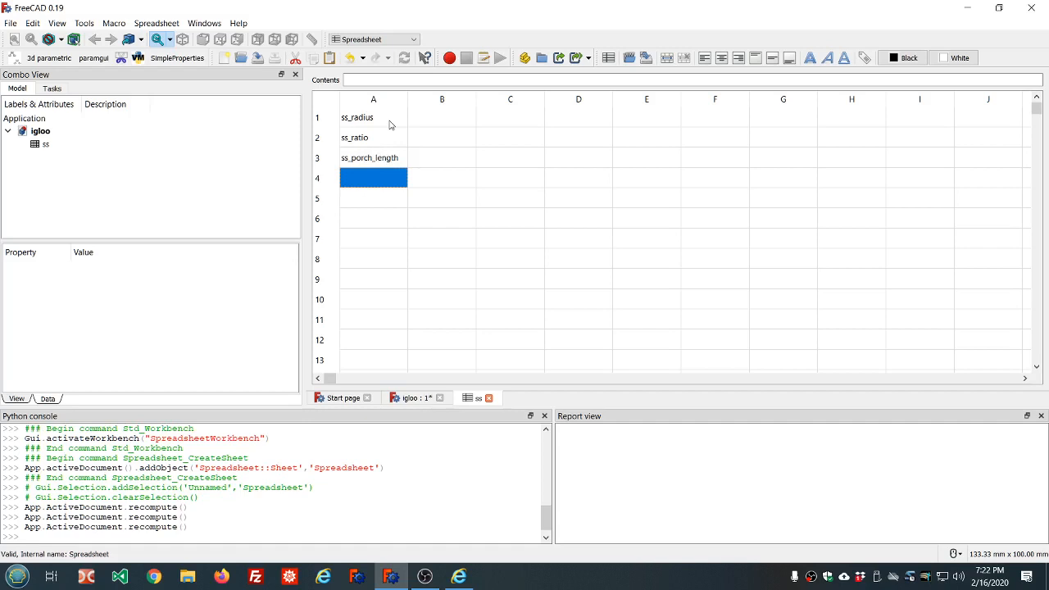
{"action": "type", "text": "ss_wall"}
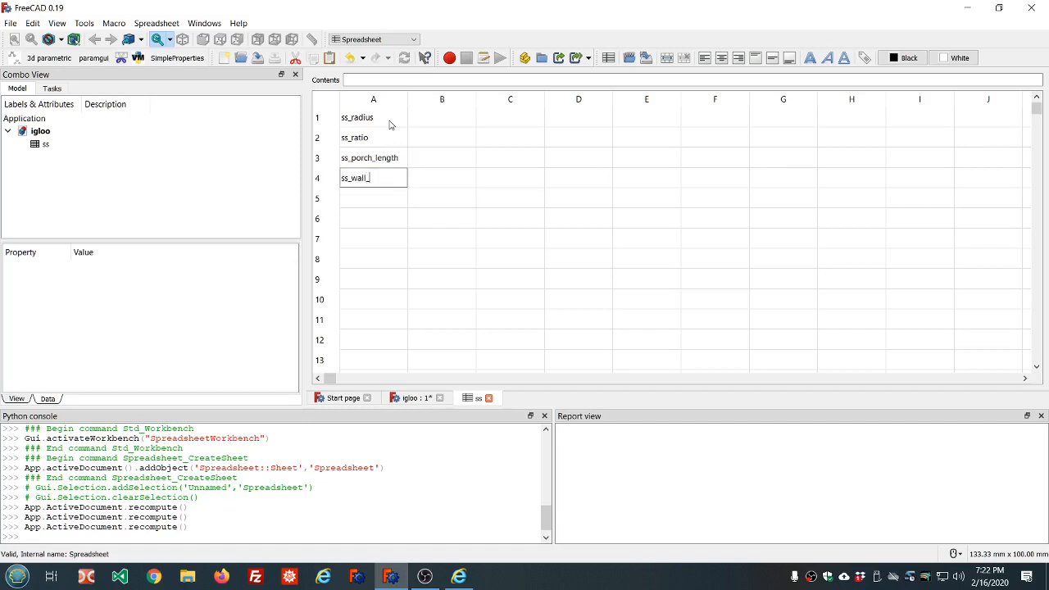
{"action": "type", "text": "_thickness"}
{"action": "key", "text": "Return"}
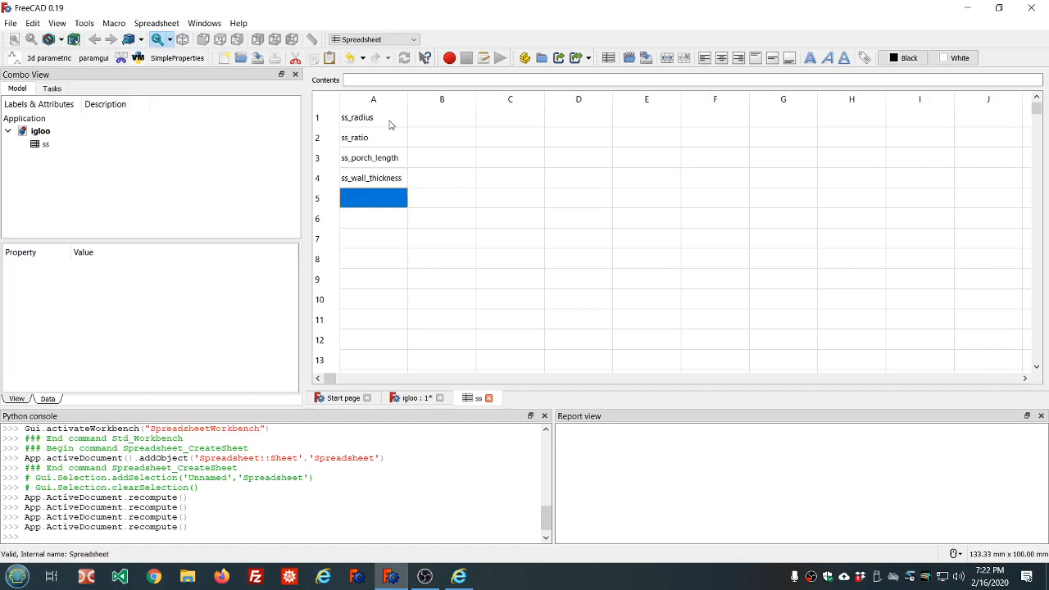
{"action": "left_click", "coordinate": [379, 118]}
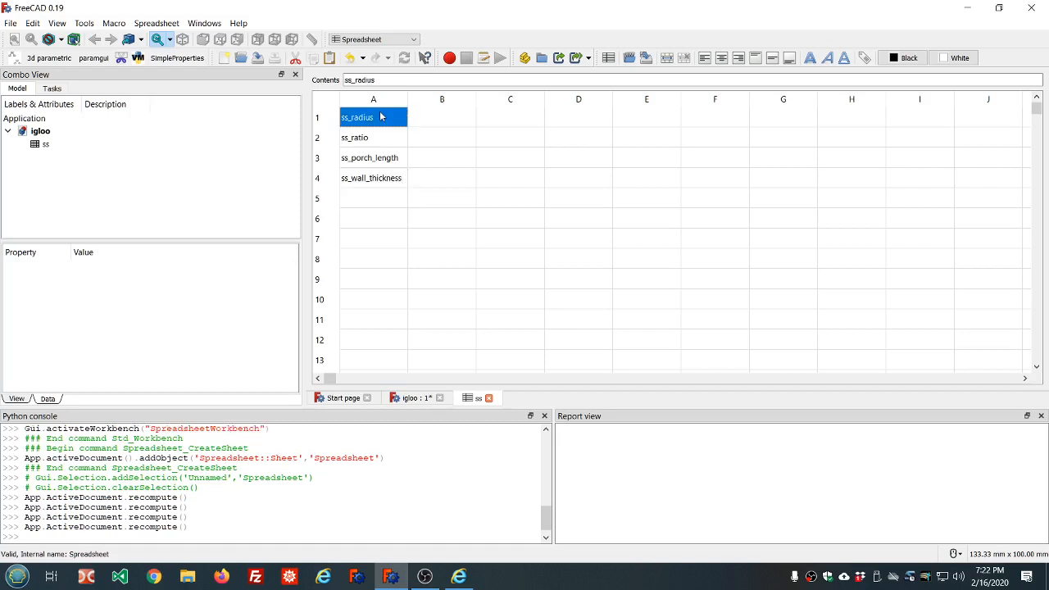
{"action": "left_click_drag", "start_coordinate": [437, 121], "coordinate": [445, 181]}
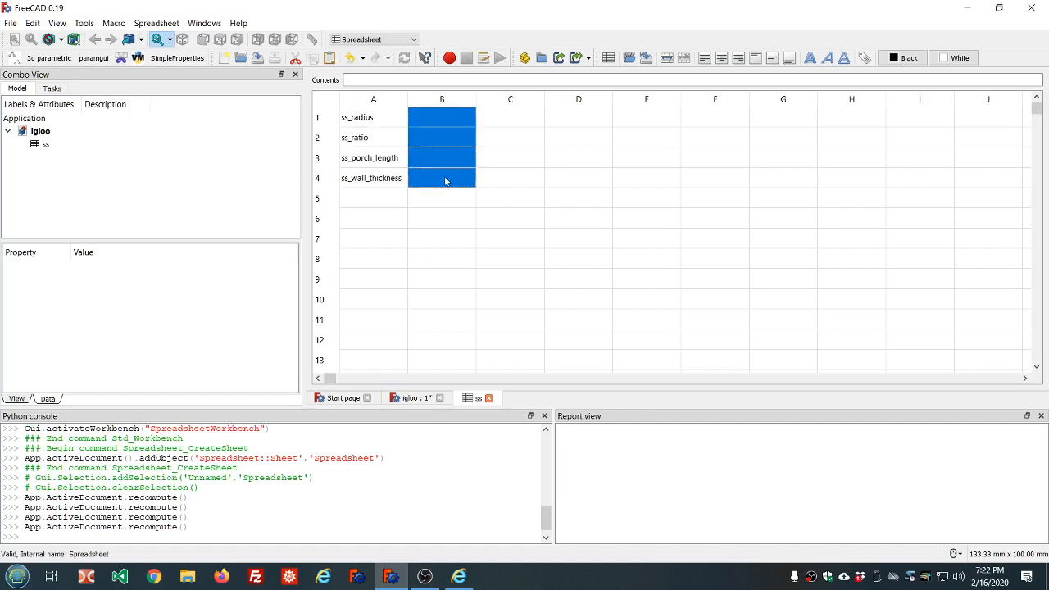
{"action": "left_click", "coordinate": [226, 160]}
{"action": "left_click", "coordinate": [64, 143]}
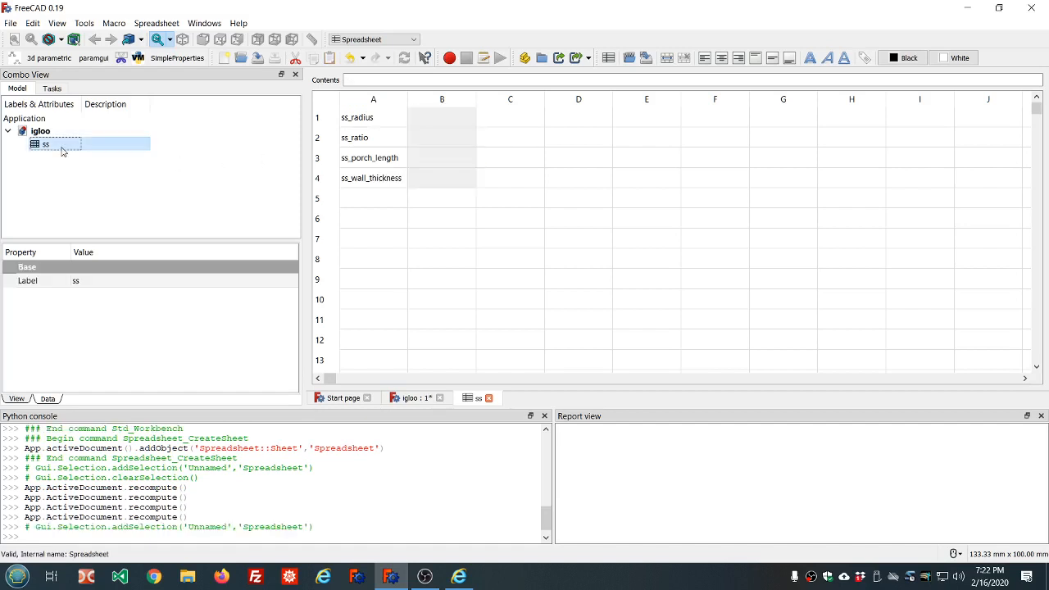
- Select the label cells A1 to A4 and pick EasyAlias.FCMacro among the user macros
{"action": "left_click", "coordinate": [355, 124]}
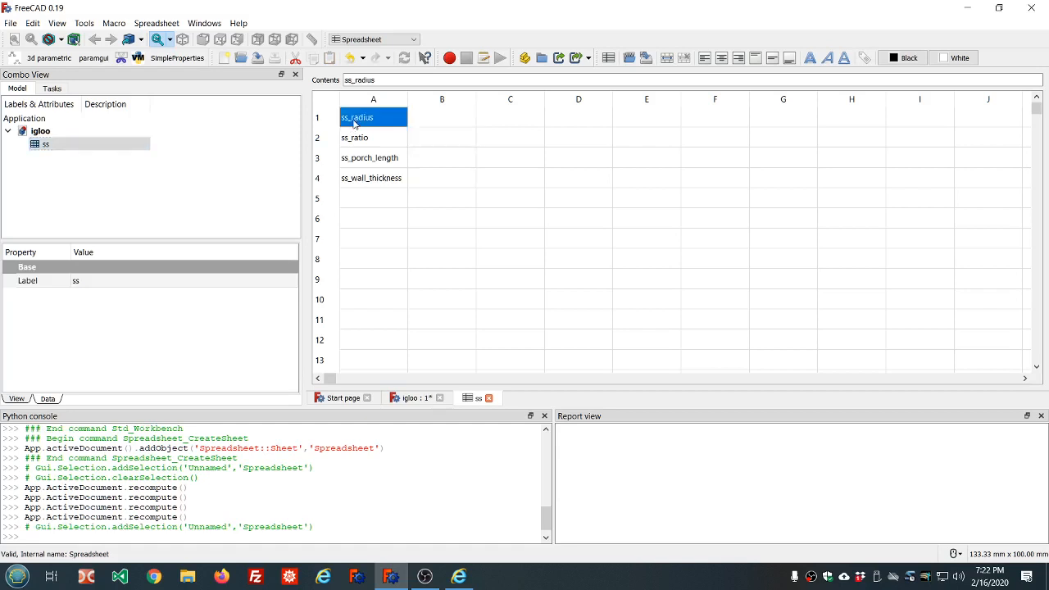
{"action": "left_click_drag", "start_coordinate": [355, 124], "coordinate": [365, 174]}
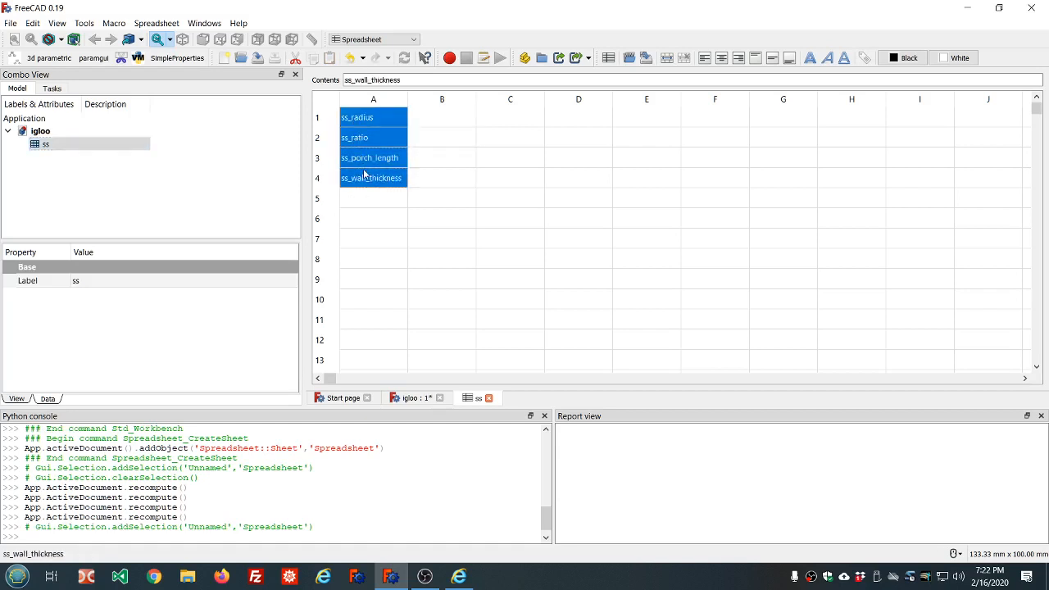
{"action": "left_click", "coordinate": [119, 29]}
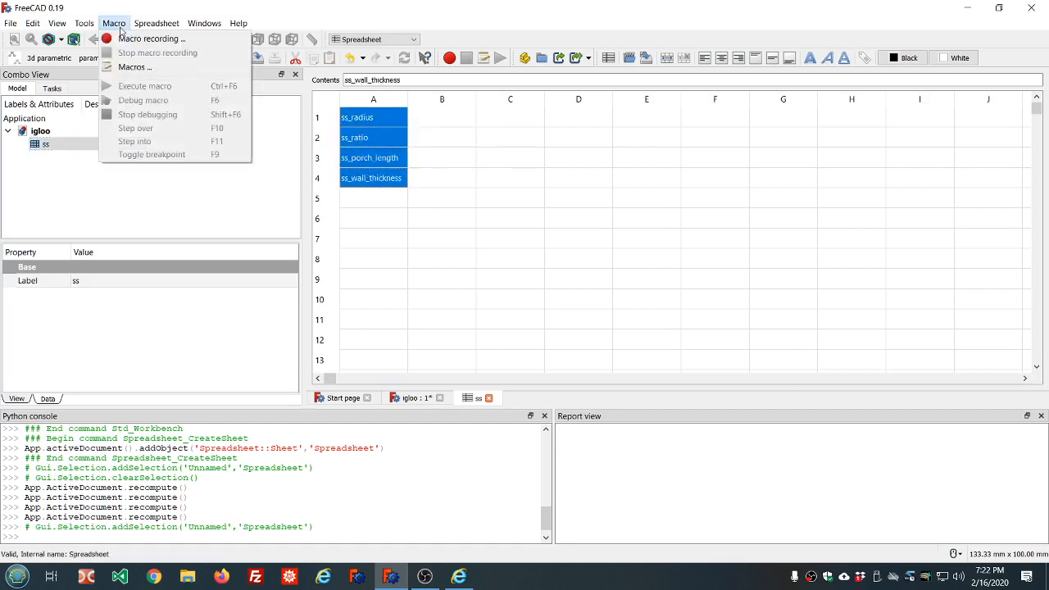
{"action": "left_click", "coordinate": [133, 67]}
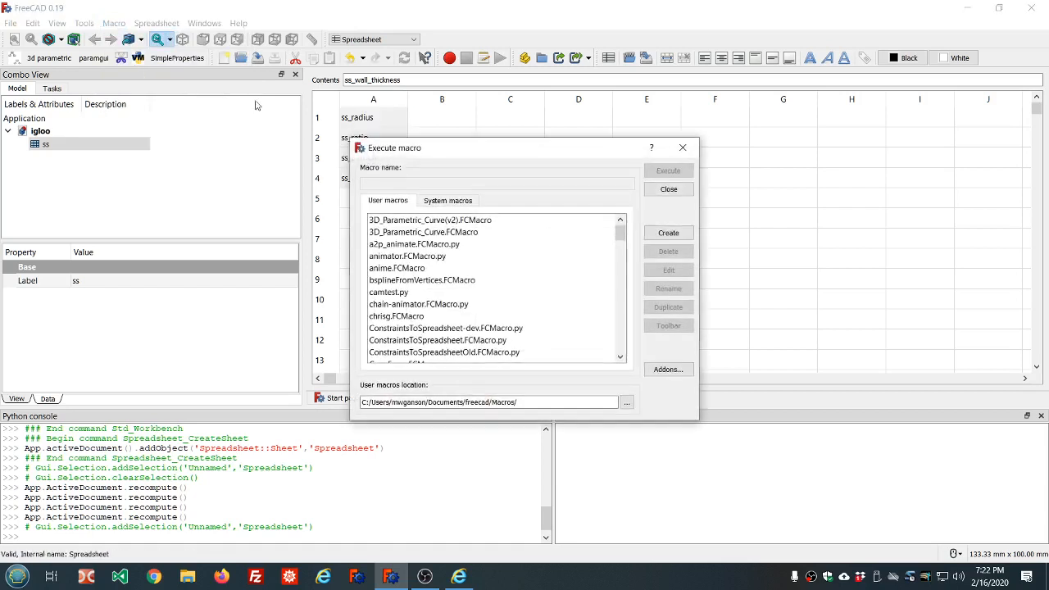
{"action": "scroll", "coordinate": [484, 309], "scroll_direction": "down", "scroll_amount": 2}
{"action": "scroll", "coordinate": [465, 306], "scroll_direction": "down", "scroll_amount": 2}
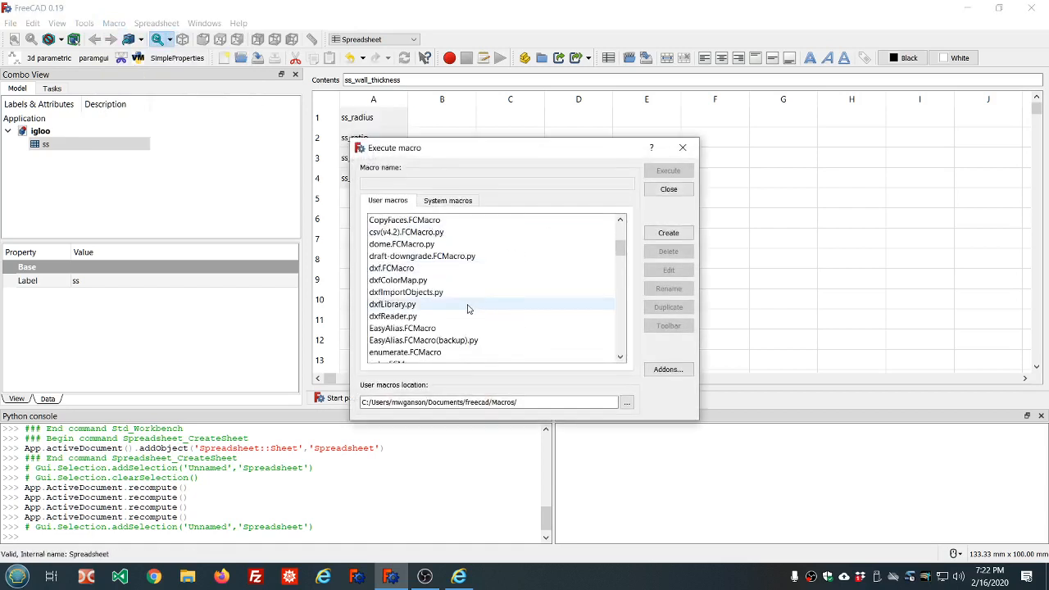
{"action": "left_click", "coordinate": [420, 329]}
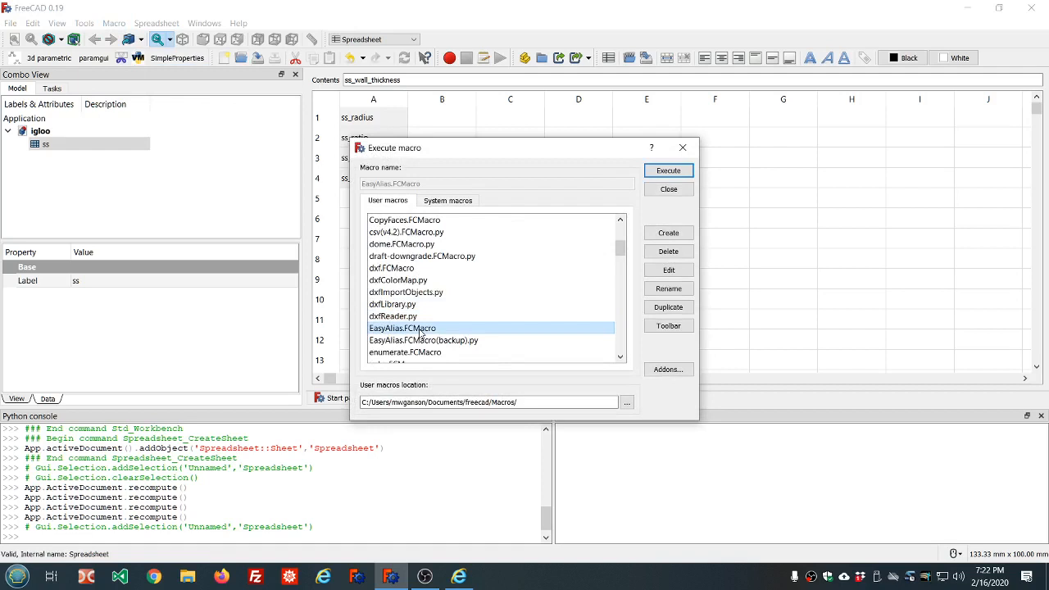
- Look up the EasyAlias macro and its description in the Addons manager's macro list, and return to the macro execution dialog
{"action": "left_click", "coordinate": [668, 370]}
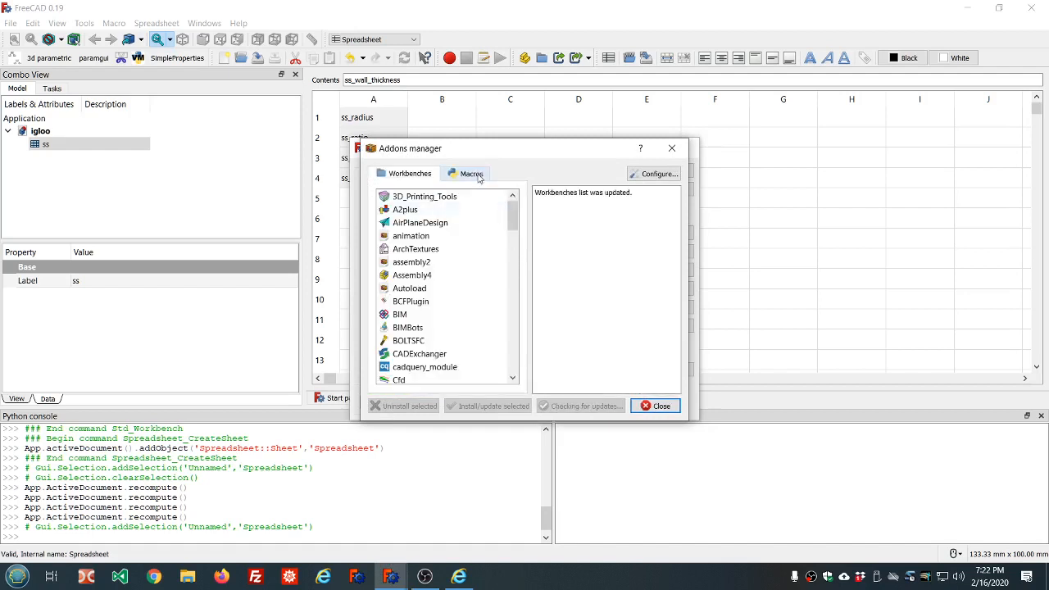
{"action": "left_click", "coordinate": [471, 174]}
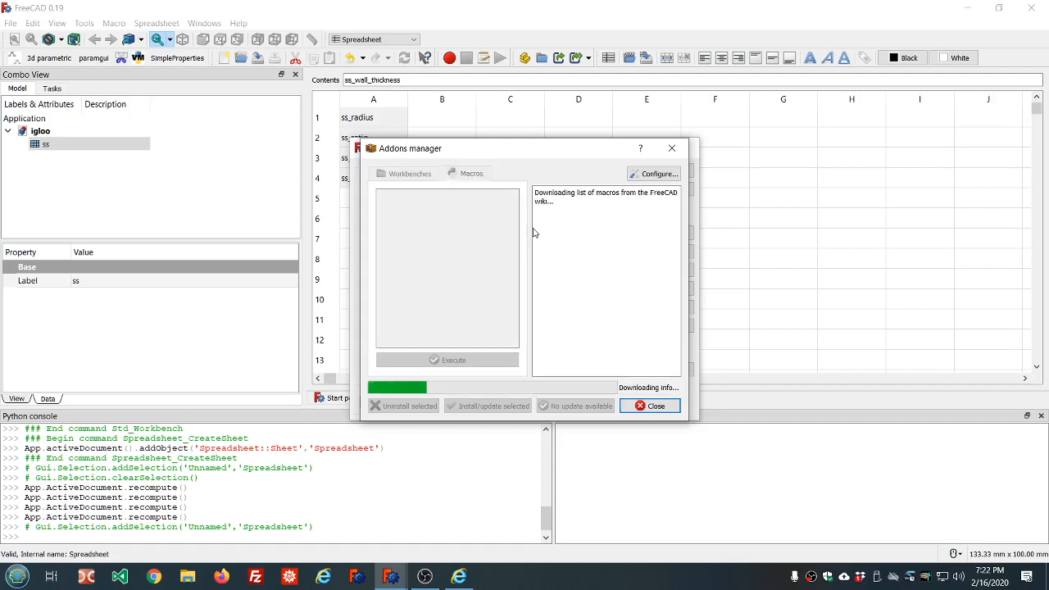
{"action": "scroll", "coordinate": [462, 237], "scroll_direction": "down", "scroll_amount": 15}
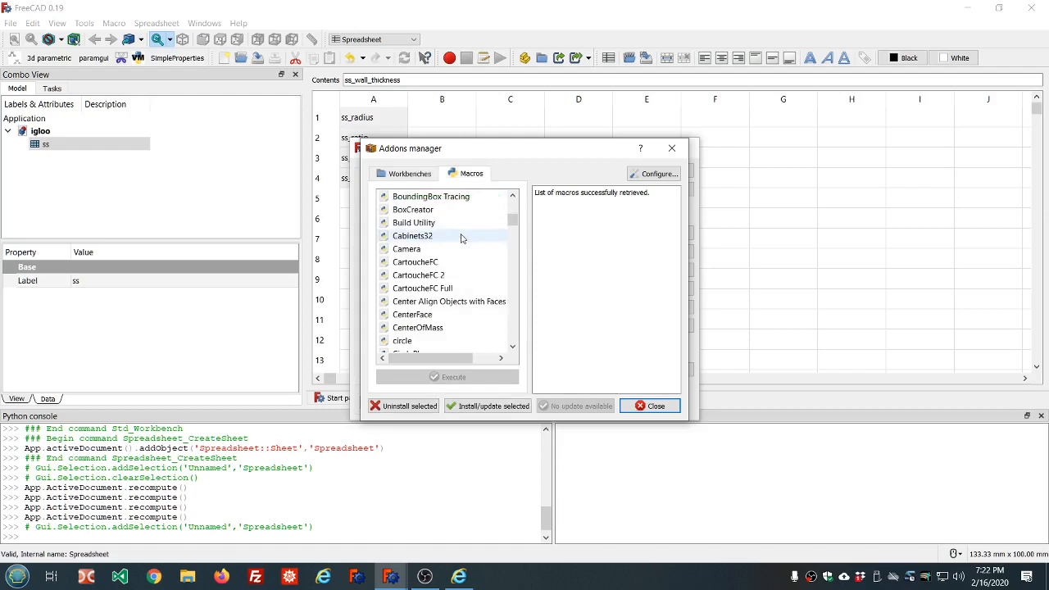
{"action": "scroll", "coordinate": [461, 237], "scroll_direction": "down", "scroll_amount": 8}
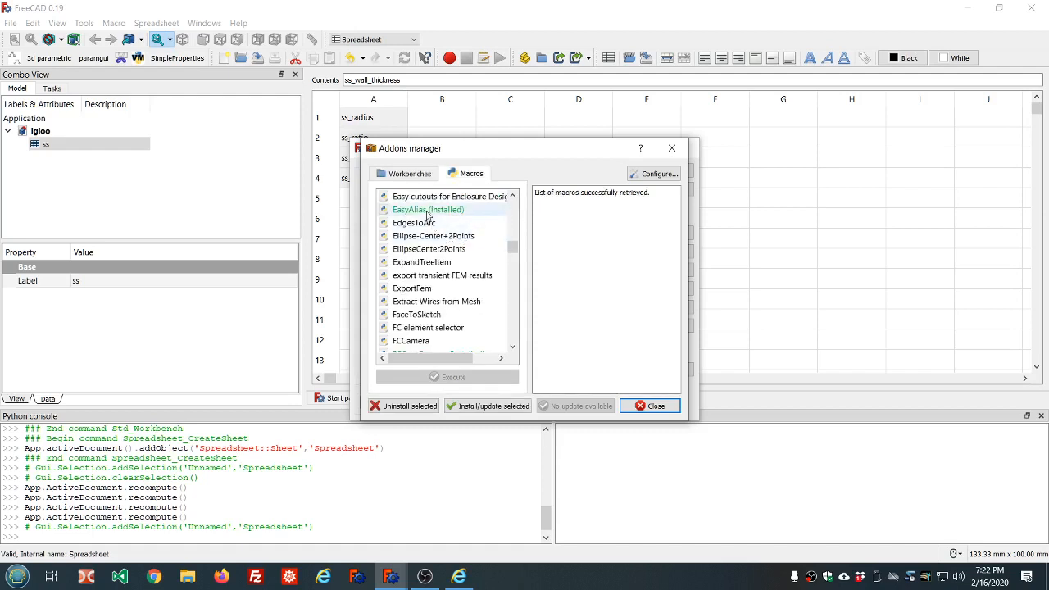
{"action": "left_click", "coordinate": [427, 211]}
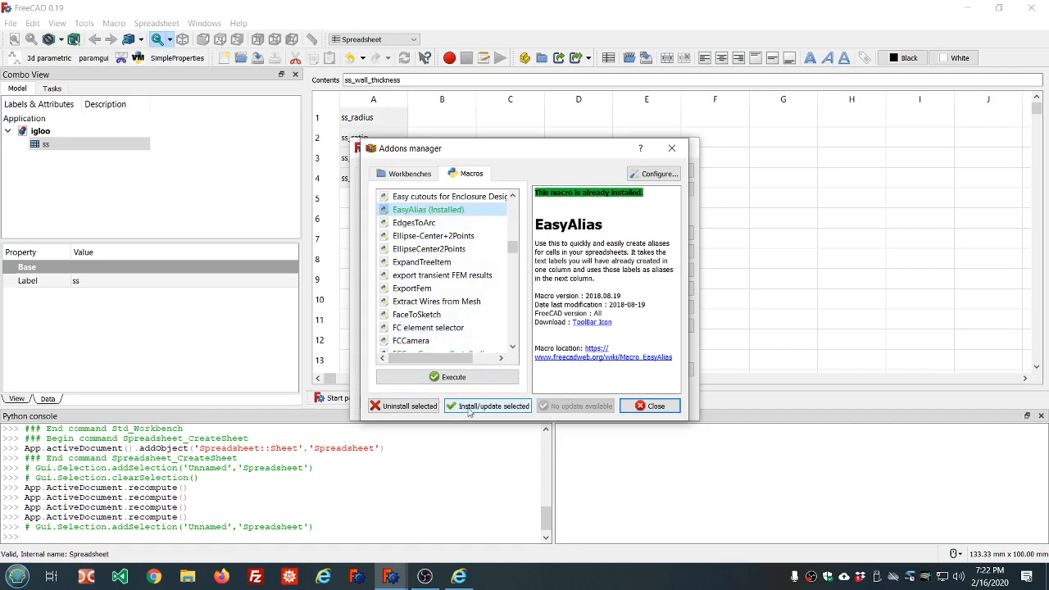
{"action": "left_click", "coordinate": [655, 406]}
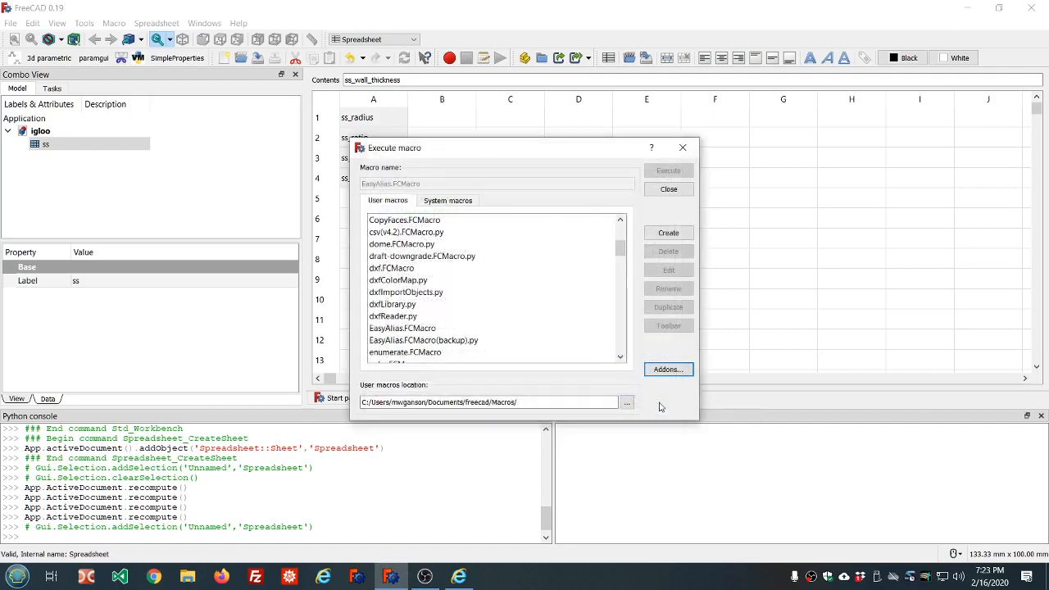
- Run EasyAlias.FCMacro on the selected labels A1 to A4 to create aliases for cells B1 to B4
{"action": "scroll", "coordinate": [481, 277], "scroll_direction": "down", "scroll_amount": 3}
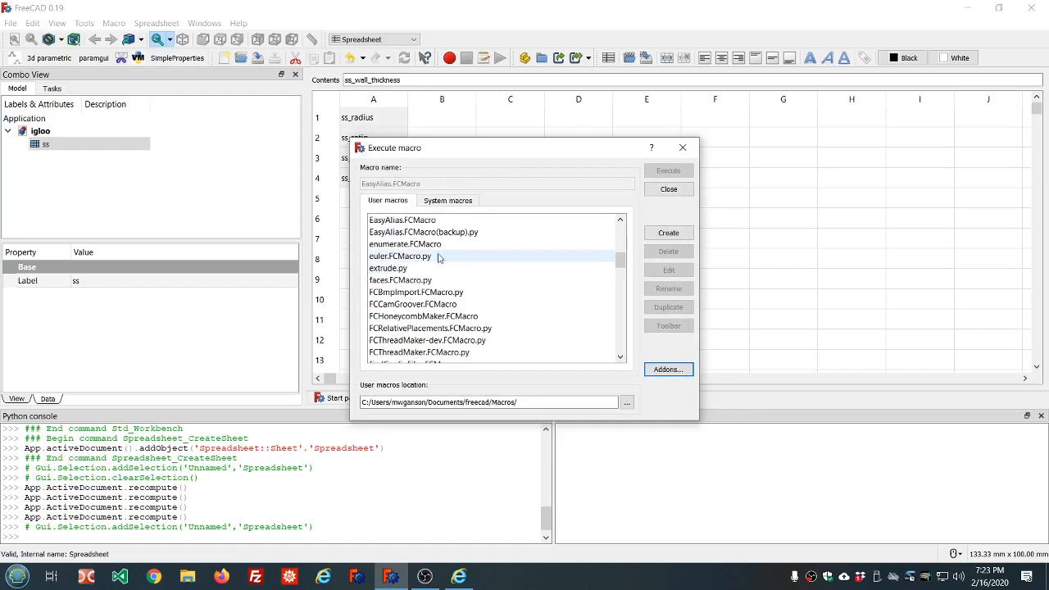
{"action": "left_click", "coordinate": [438, 221]}
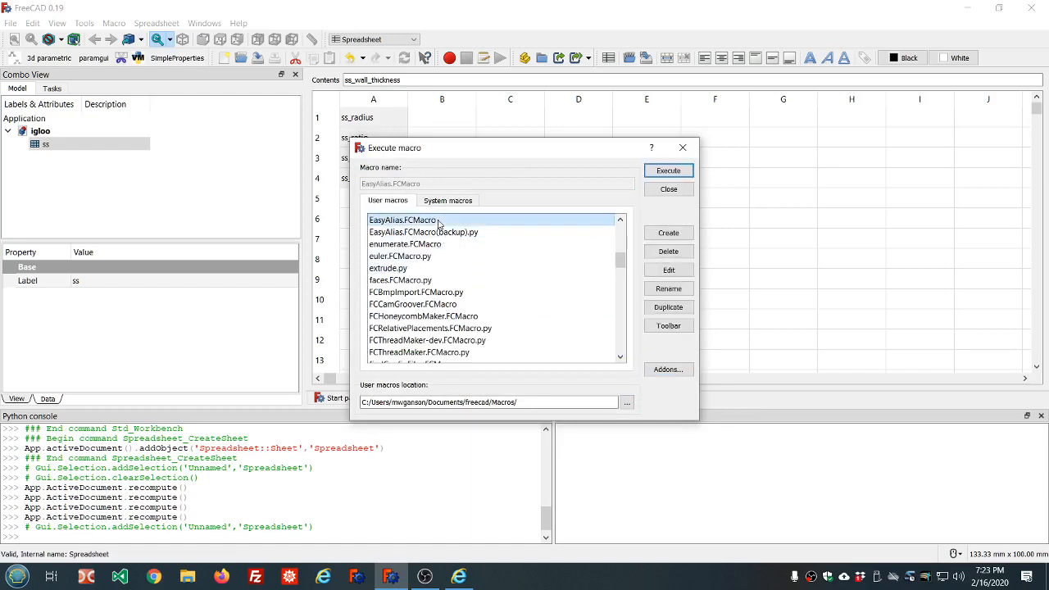
{"action": "left_click", "coordinate": [668, 171]}
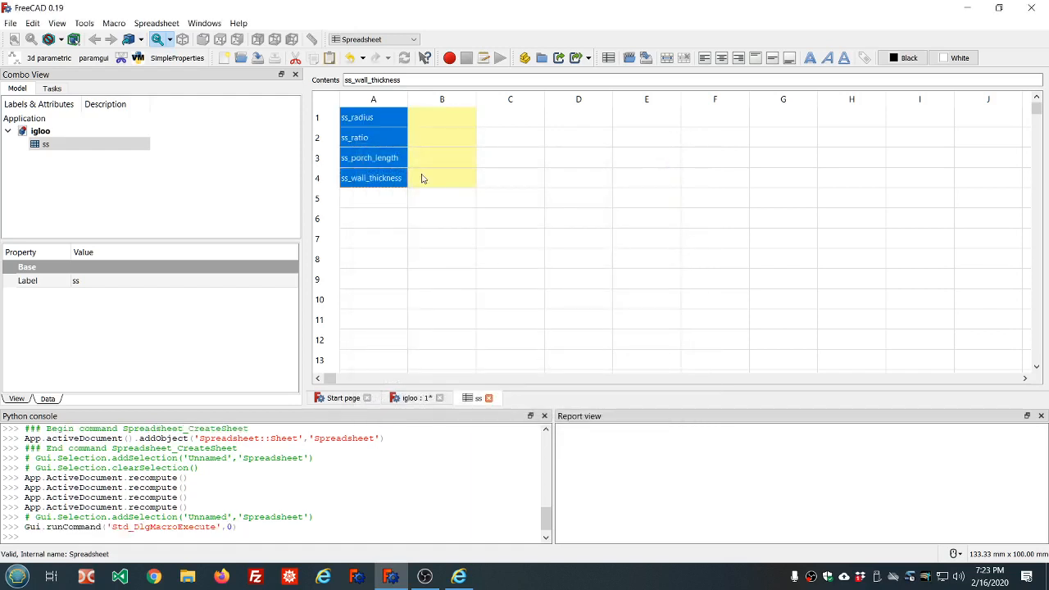
{"action": "left_click", "coordinate": [370, 121]}
{"action": "left_click_drag", "start_coordinate": [370, 123], "coordinate": [372, 175]}
{"action": "left_click", "coordinate": [45, 145]}
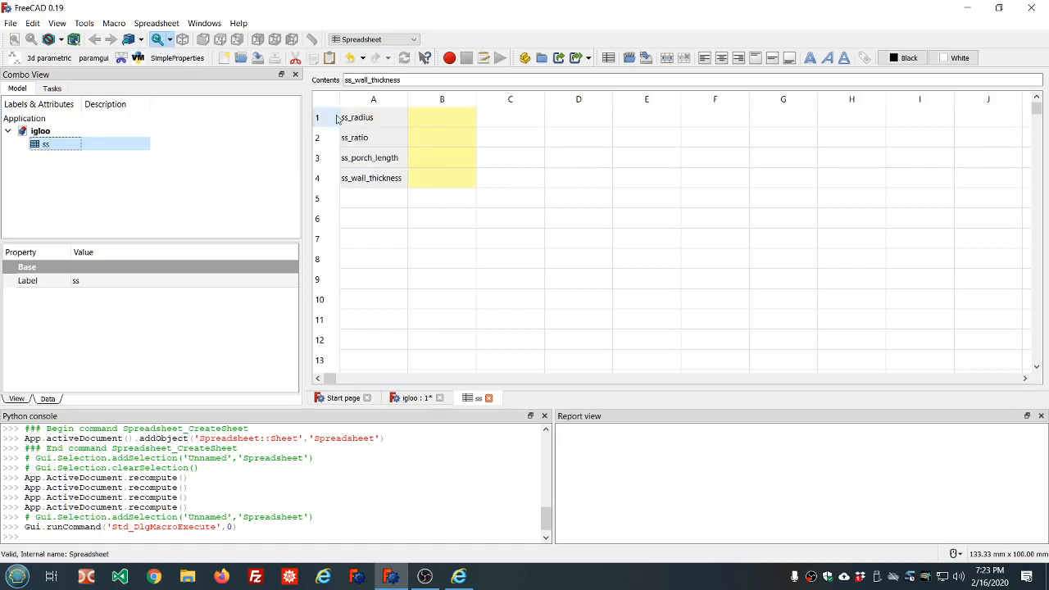
{"action": "left_click_drag", "start_coordinate": [362, 121], "coordinate": [369, 182]}
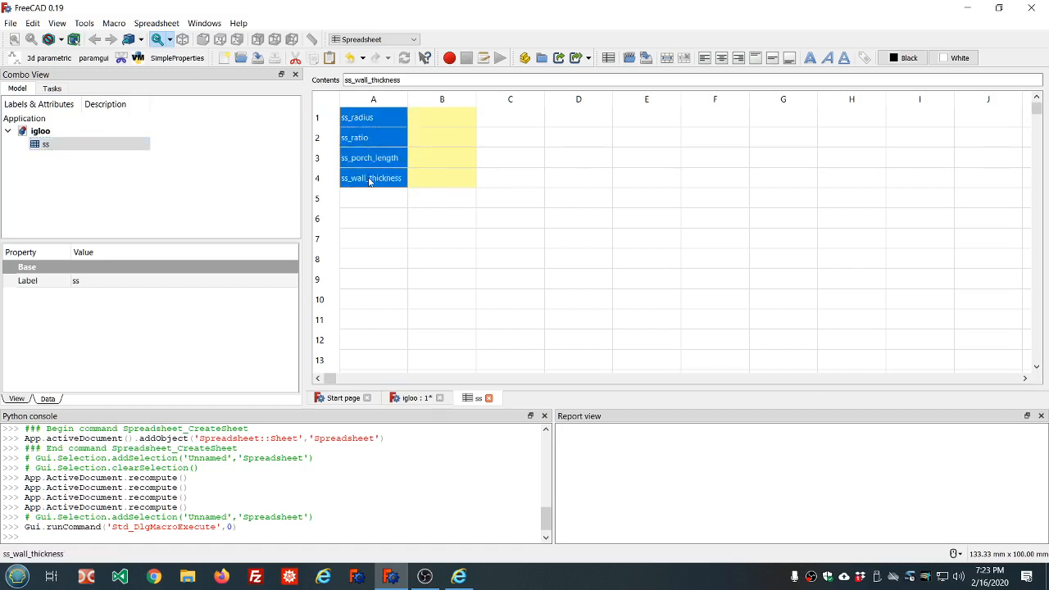
{"action": "left_click", "coordinate": [466, 219]}
- Check the alias assigned to cell B2 in its cell properties and close them without changes
{"action": "left_click", "coordinate": [440, 118]}
{"action": "left_click", "coordinate": [440, 134]}
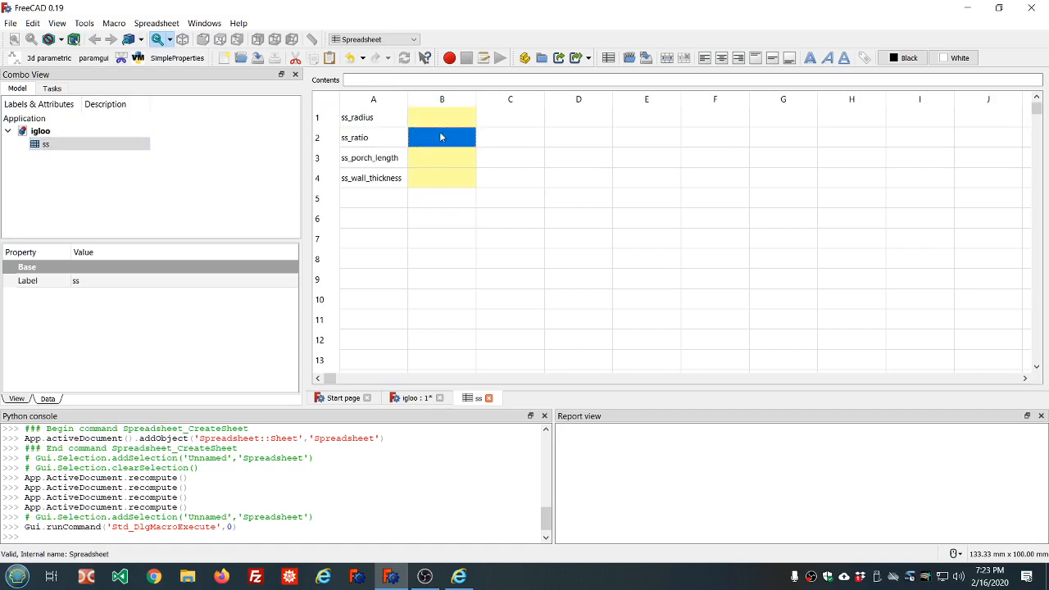
{"action": "right_click", "coordinate": [440, 133]}
{"action": "left_click", "coordinate": [471, 142]}
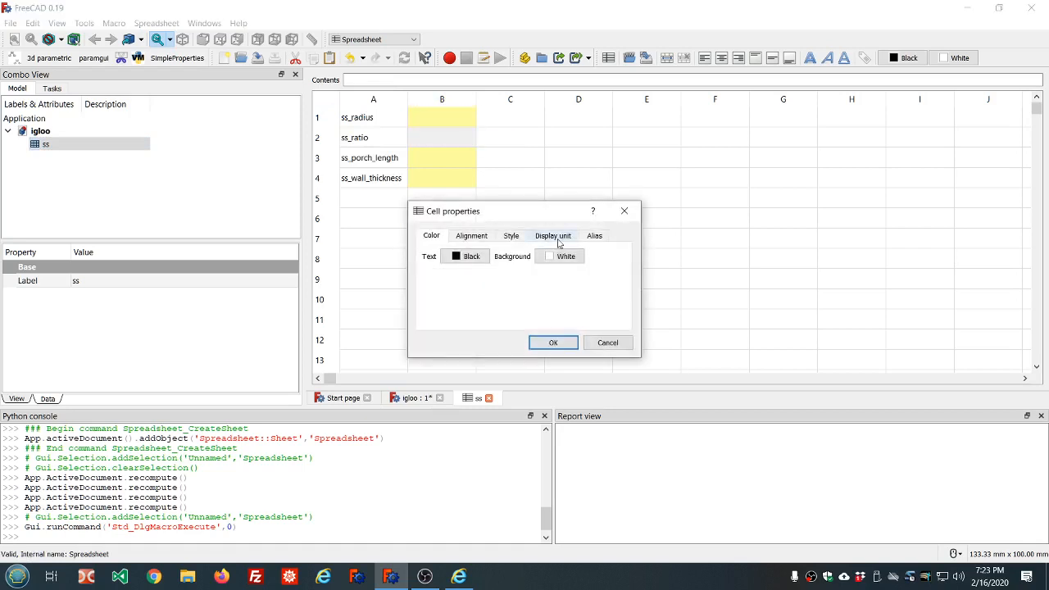
{"action": "left_click", "coordinate": [596, 237]}
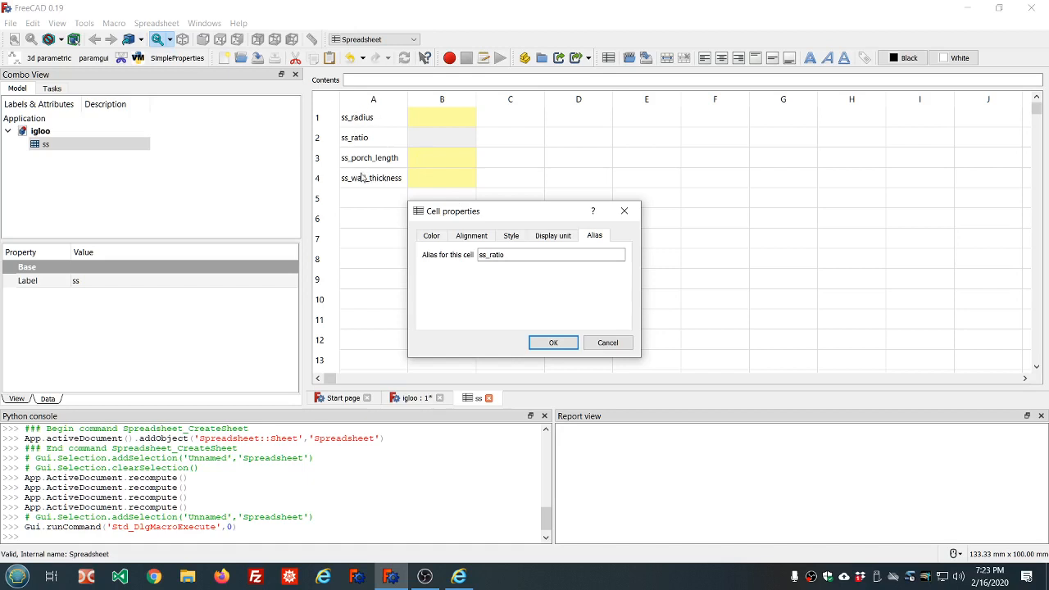
{"action": "left_click", "coordinate": [609, 343]}
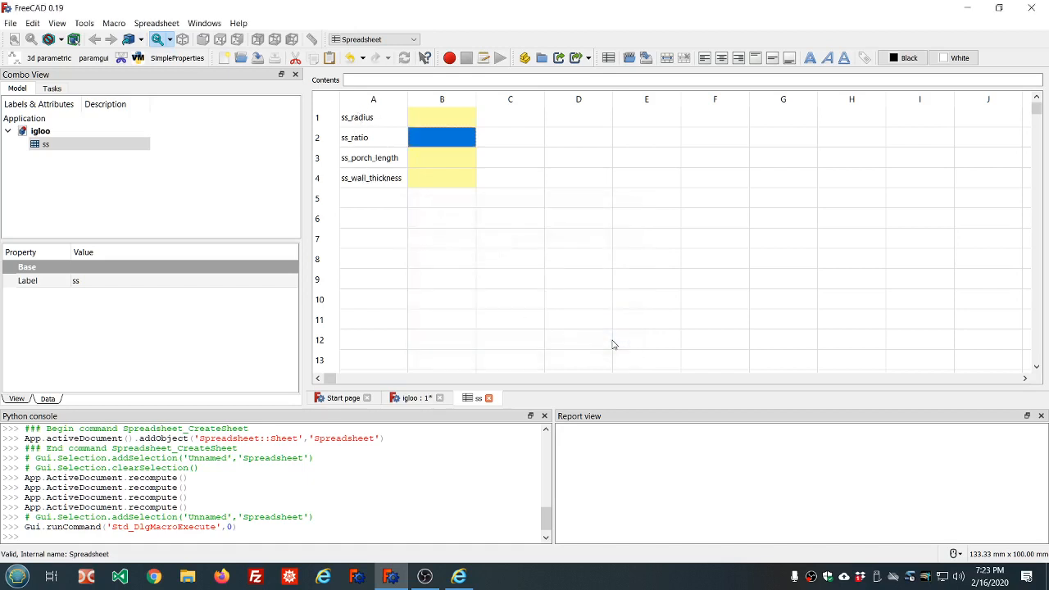
{"action": "left_click", "coordinate": [379, 273]}
- Enter 100 for ss_radius in cell B1 and .8 for ss_ratio in cell B2
{"action": "left_click", "coordinate": [439, 118]}
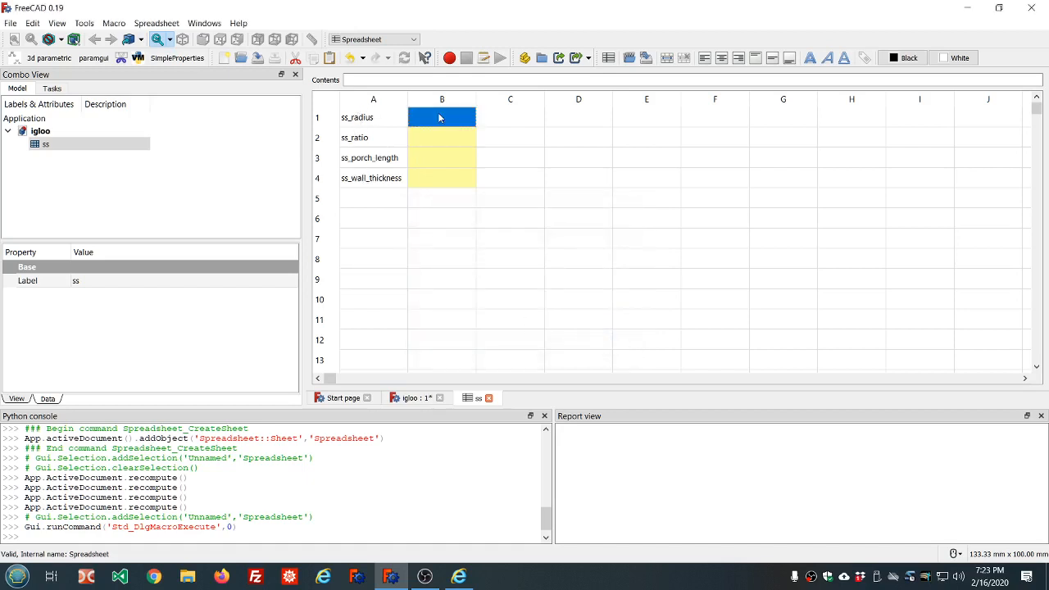
{"action": "type", "text": "100"}
{"action": "left_click", "coordinate": [434, 138]}
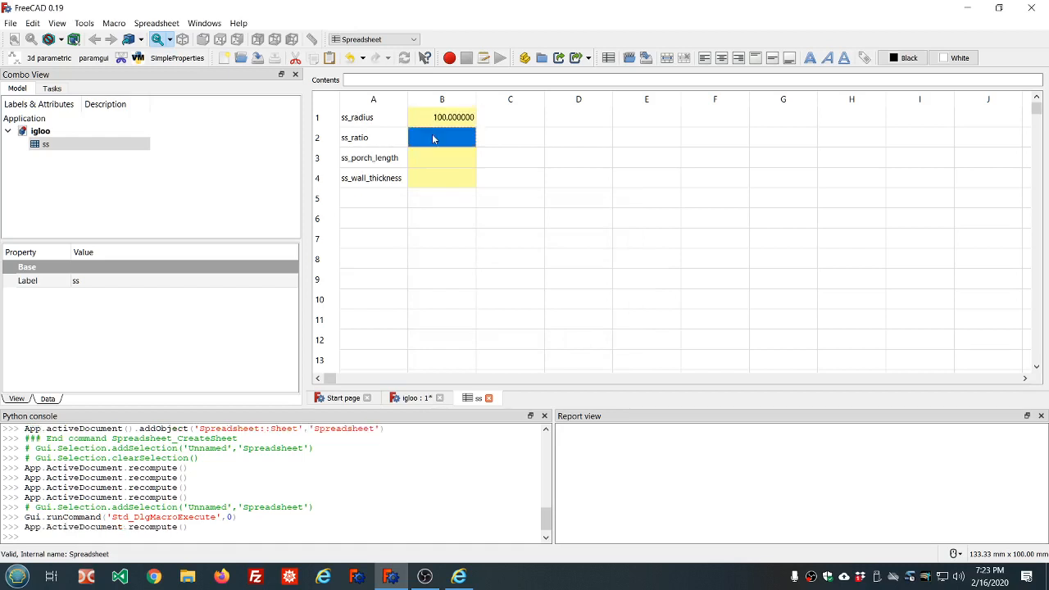
{"action": "double_click", "coordinate": [433, 138]}
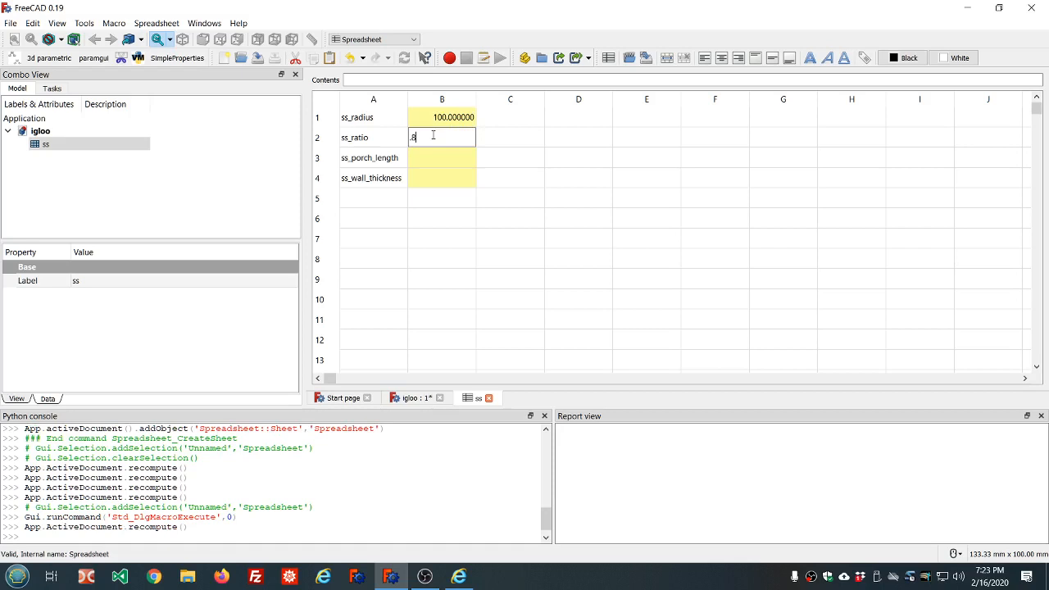
{"action": "left_click", "coordinate": [433, 156]}
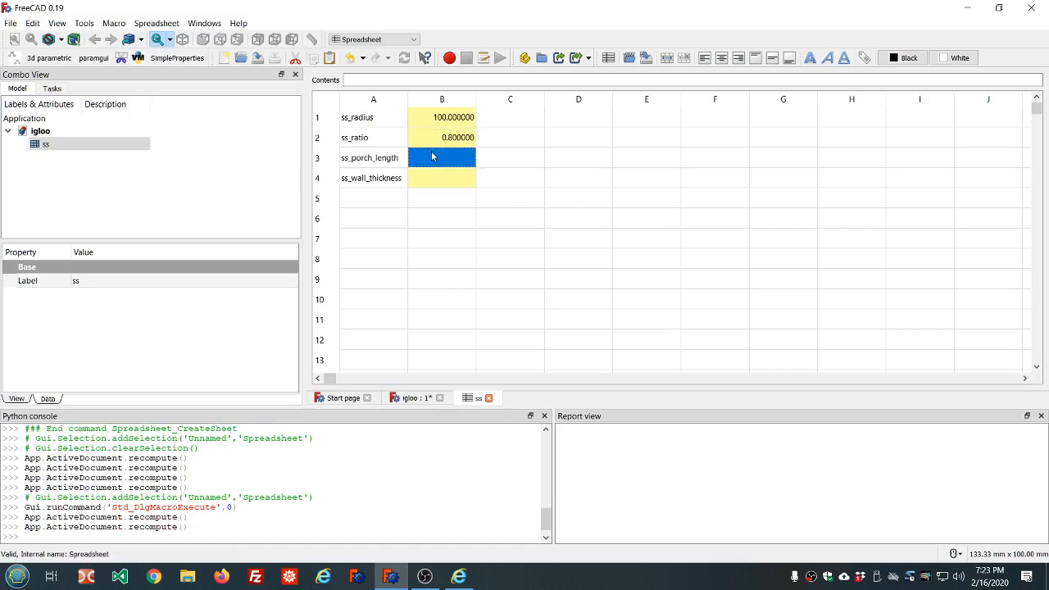
- Enter 25 for ss_porch_length in cell B3 and 3 for ss_wall_thickness in cell B4
{"action": "double_click", "coordinate": [432, 156]}
{"action": "type", "text": "25"}
{"action": "left_click", "coordinate": [434, 178]}
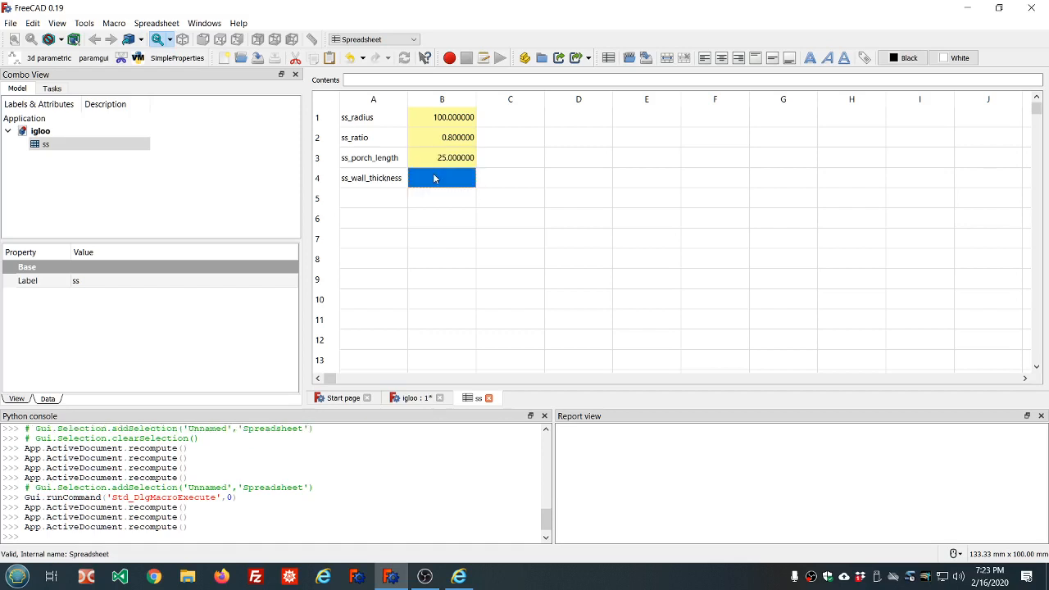
{"action": "double_click", "coordinate": [435, 178]}
{"action": "type", "text": "3"}
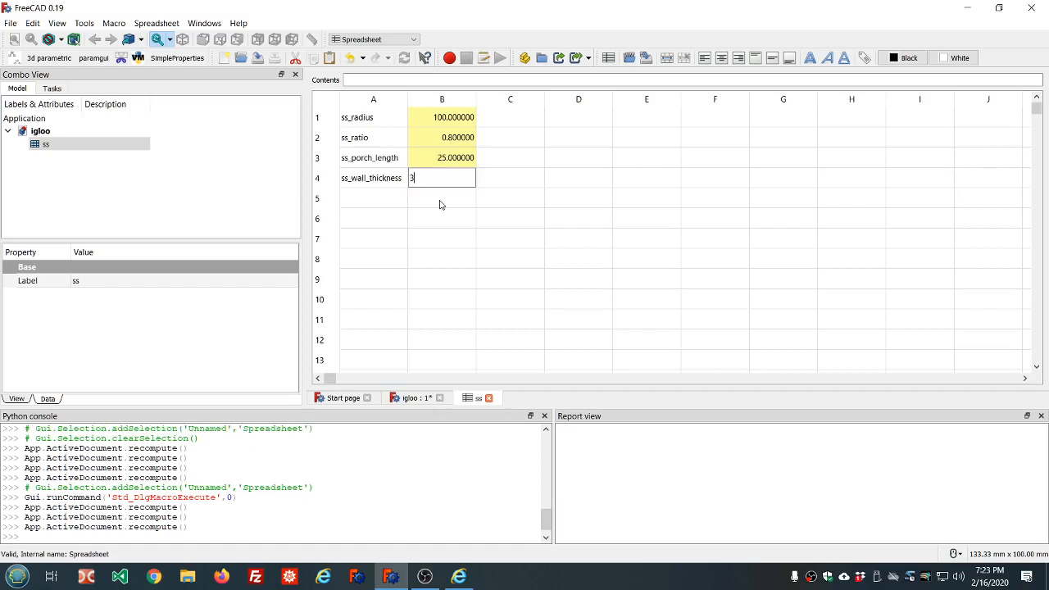
{"action": "left_click", "coordinate": [439, 204]}
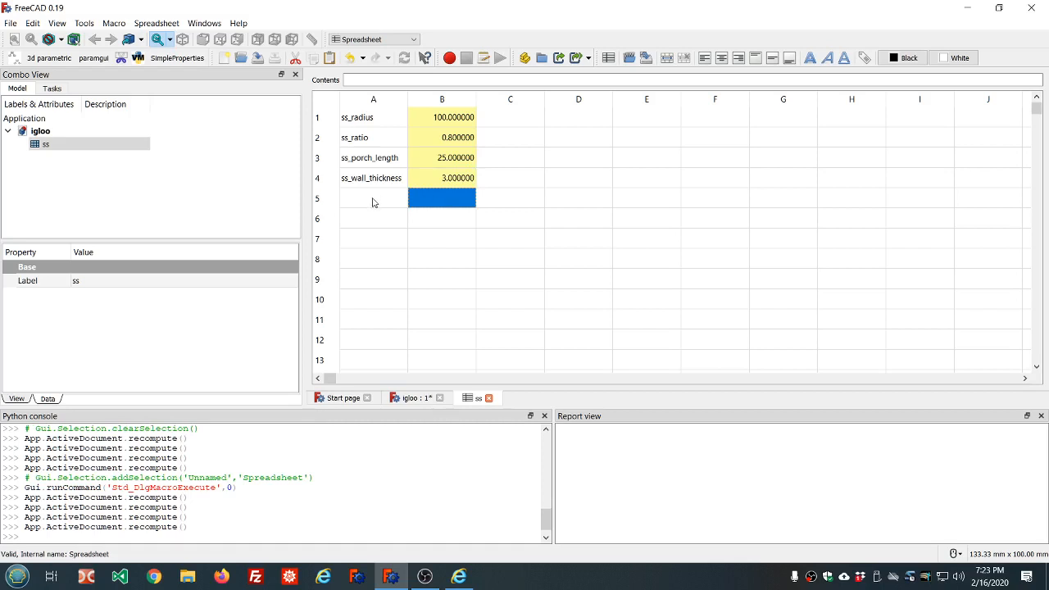
- Save the document and create a sphere solid in the igloo 3D view with the Part workbench
{"action": "left_click", "coordinate": [256, 58]}
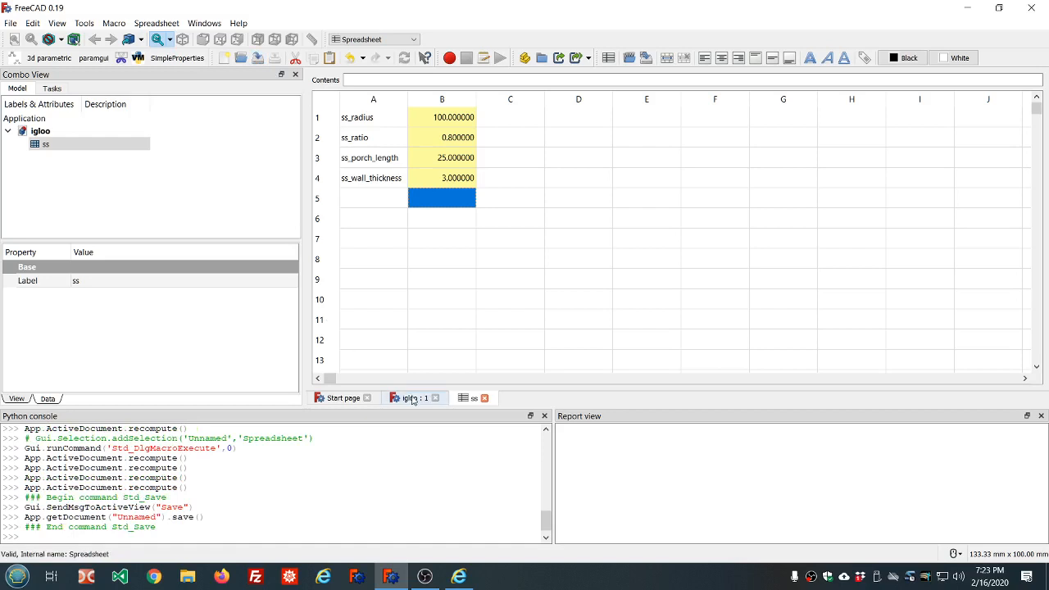
{"action": "left_click", "coordinate": [413, 398]}
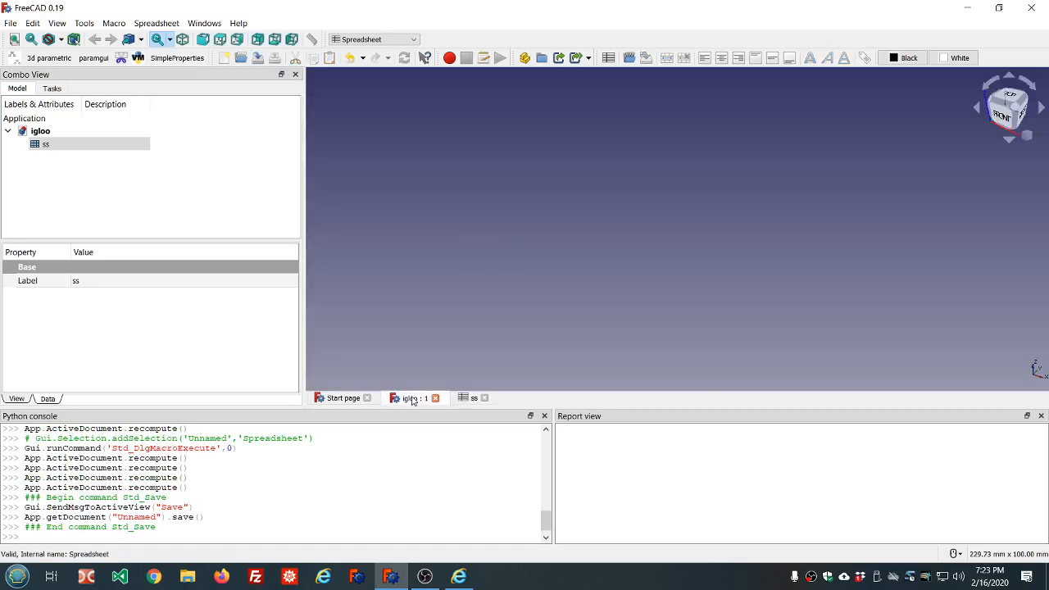
{"action": "left_click", "coordinate": [408, 40]}
{"action": "left_click", "coordinate": [373, 112]}
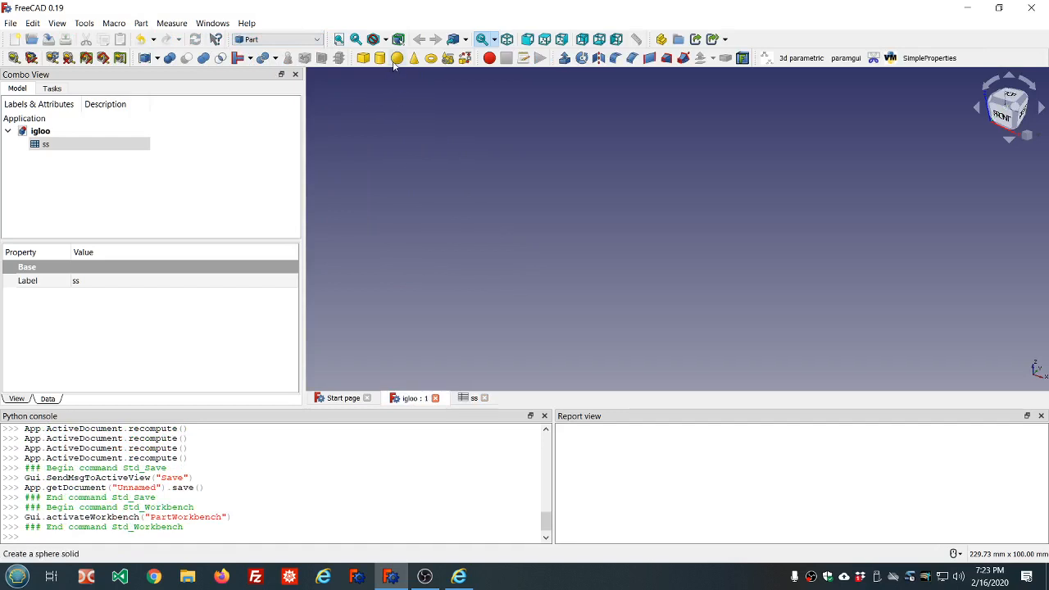
{"action": "left_click", "coordinate": [397, 58]}
{"action": "scroll", "coordinate": [420, 161], "scroll_direction": "down", "scroll_amount": 2}
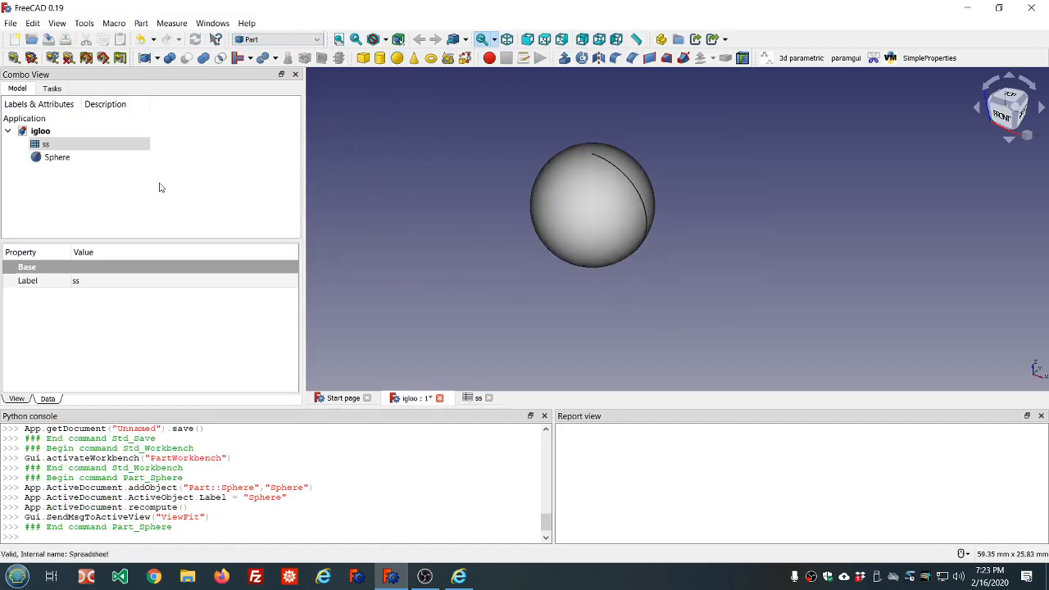
- Set the sphere's Angle3 to 180° to make it a half sphere
{"action": "left_click", "coordinate": [61, 158]}
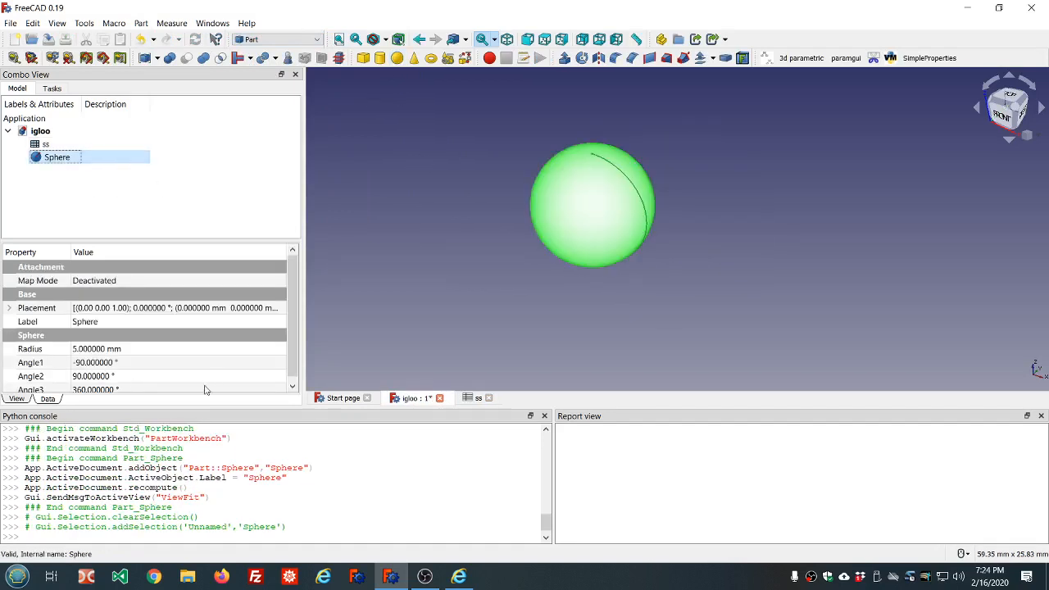
{"action": "left_click", "coordinate": [176, 391]}
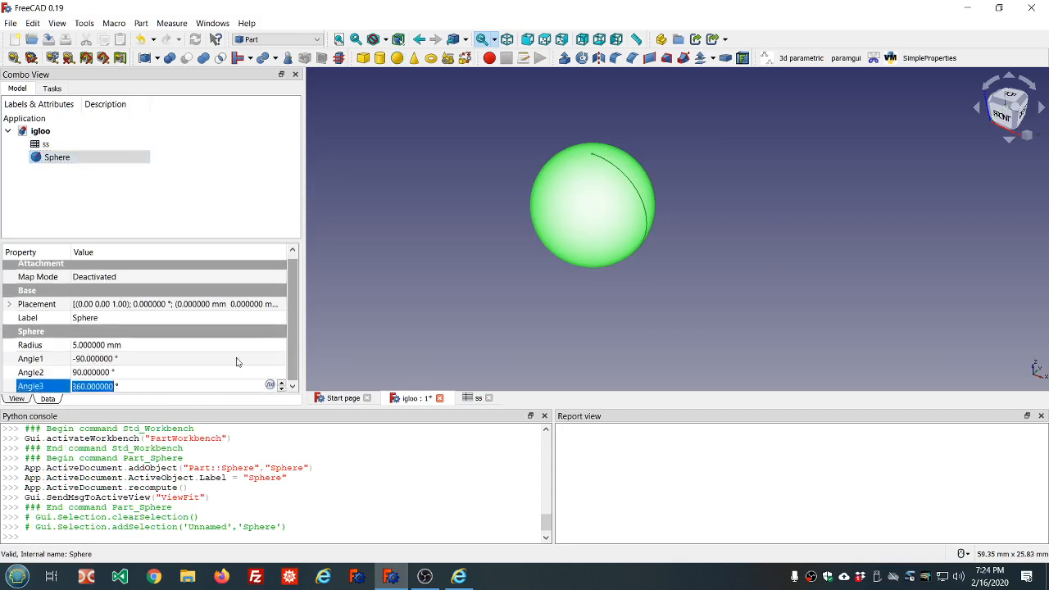
{"action": "type", "text": "180"}
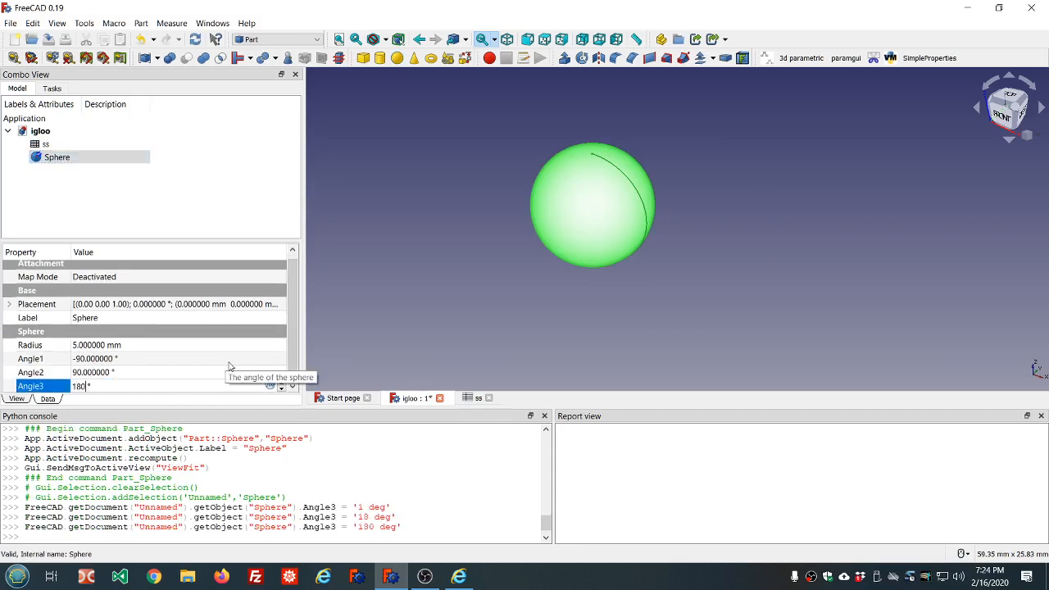
{"action": "left_click", "coordinate": [182, 374]}
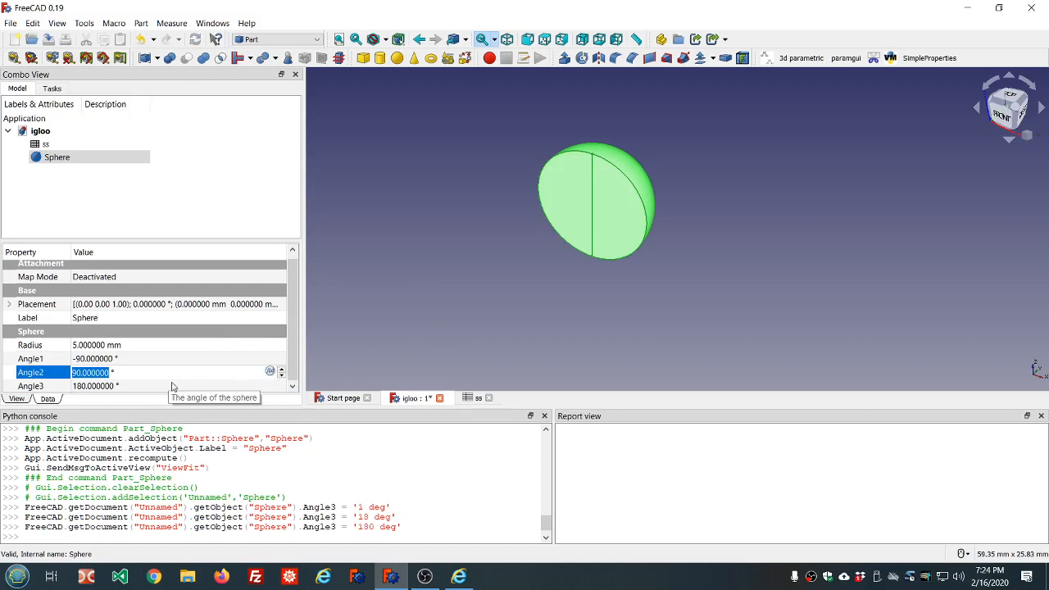
- Link the sphere's Radius to the spreadsheet with the expression <<ss>>.ss_radius
{"action": "middle_click_drag", "start_coordinate": [724, 138], "coordinate": [726, 170]}
{"action": "middle_click_drag", "start_coordinate": [523, 158], "coordinate": [532, 216]}
{"action": "left_click", "coordinate": [190, 344]}
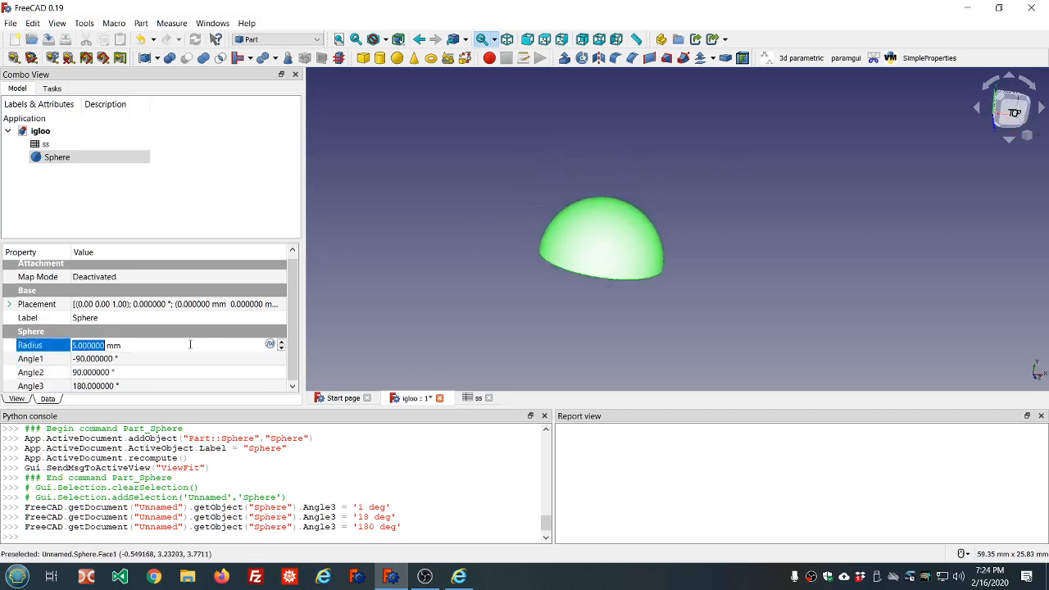
{"action": "type", "text": "="}
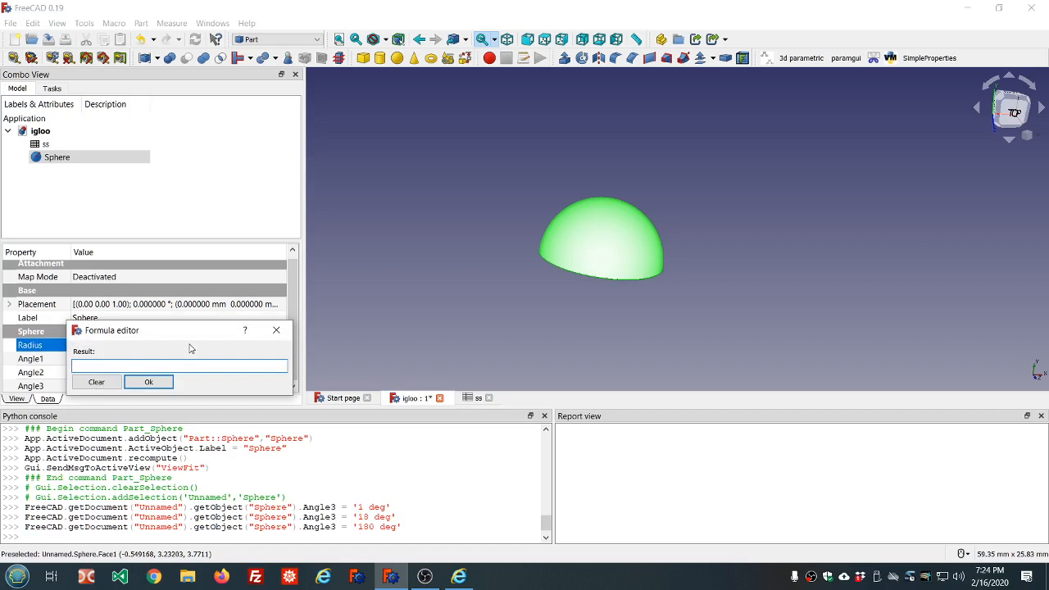
{"action": "type", "text": "ss.ss"}
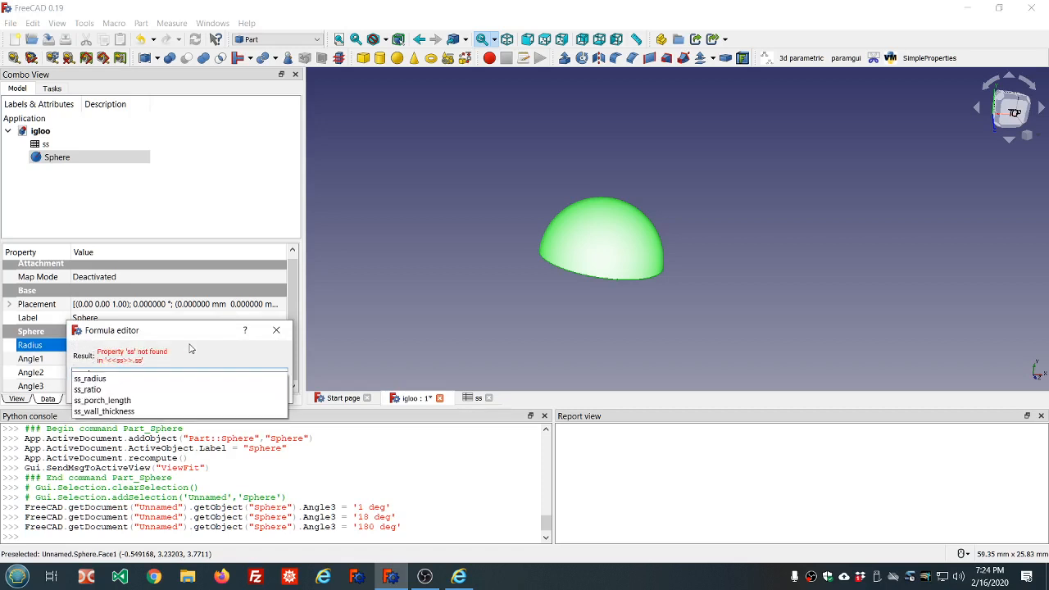
{"action": "key", "text": "Down"}
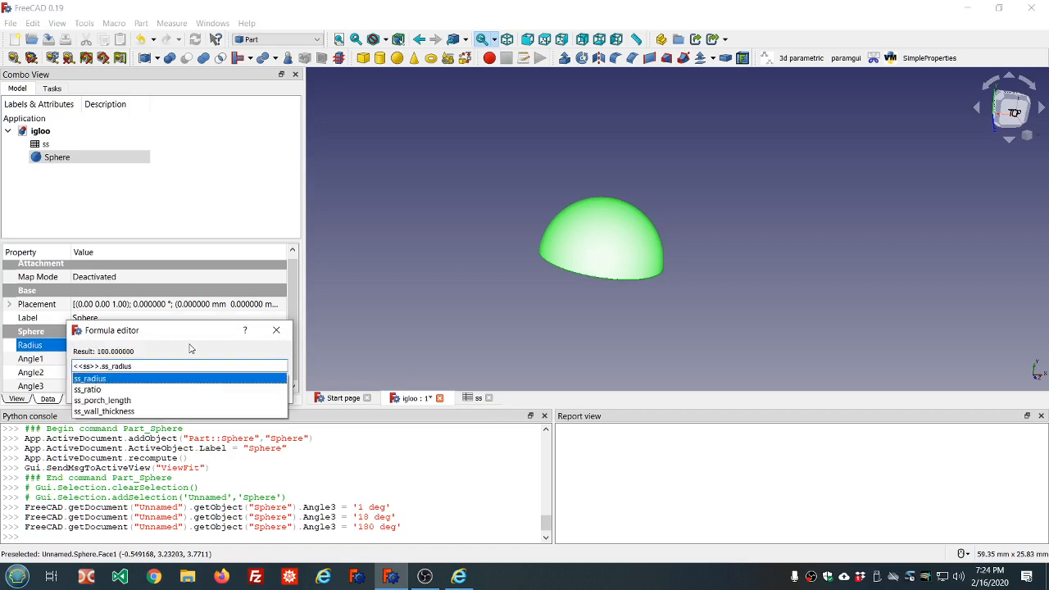
{"action": "key", "text": "Return"}
{"action": "key", "text": "Return"}
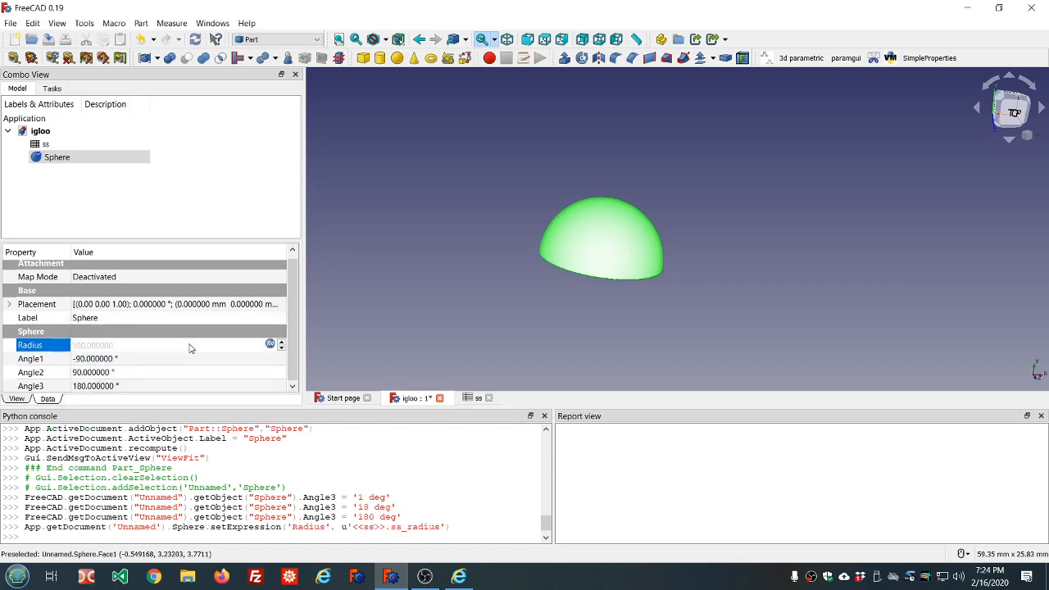
- Create a plane primitive with length 10 mm and width 10 mm
{"action": "left_click", "coordinate": [191, 212]}
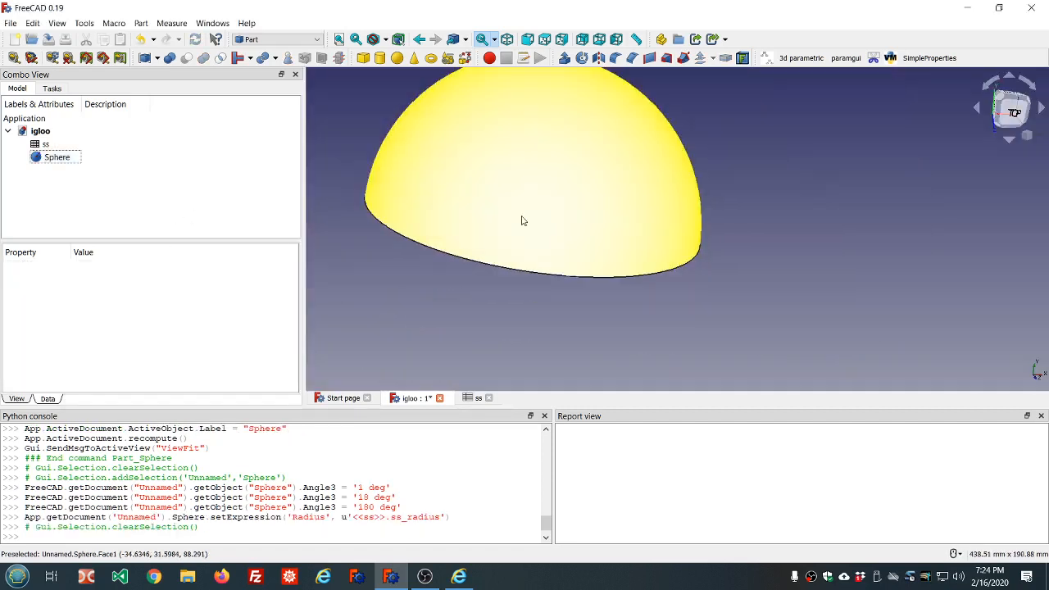
{"action": "scroll", "coordinate": [522, 216], "scroll_direction": "down", "scroll_amount": 4}
{"action": "middle_click_drag", "start_coordinate": [605, 280], "coordinate": [668, 269]}
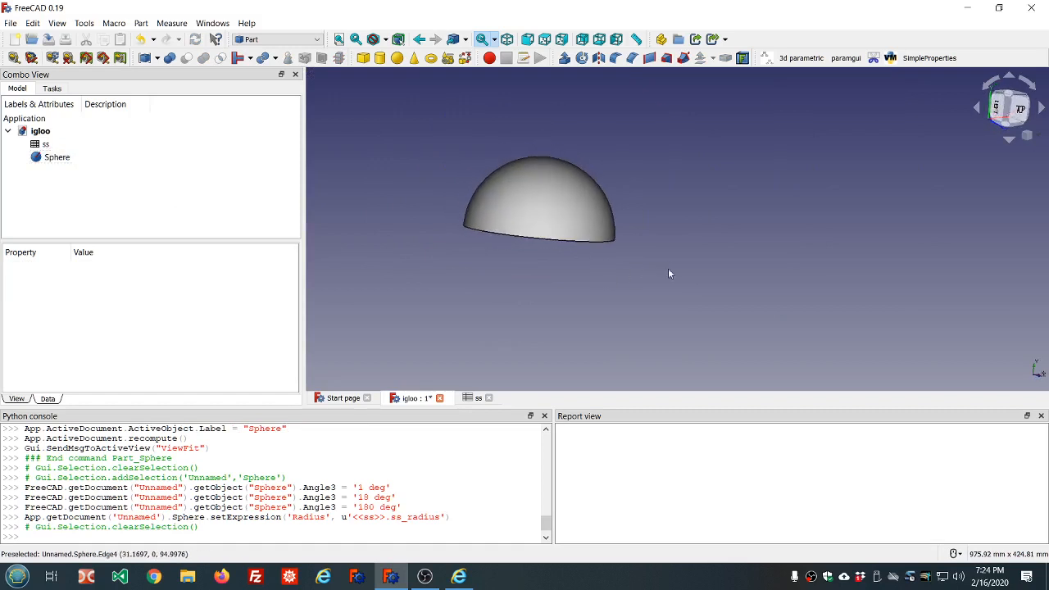
{"action": "middle_click_drag", "start_coordinate": [394, 217], "coordinate": [398, 227]}
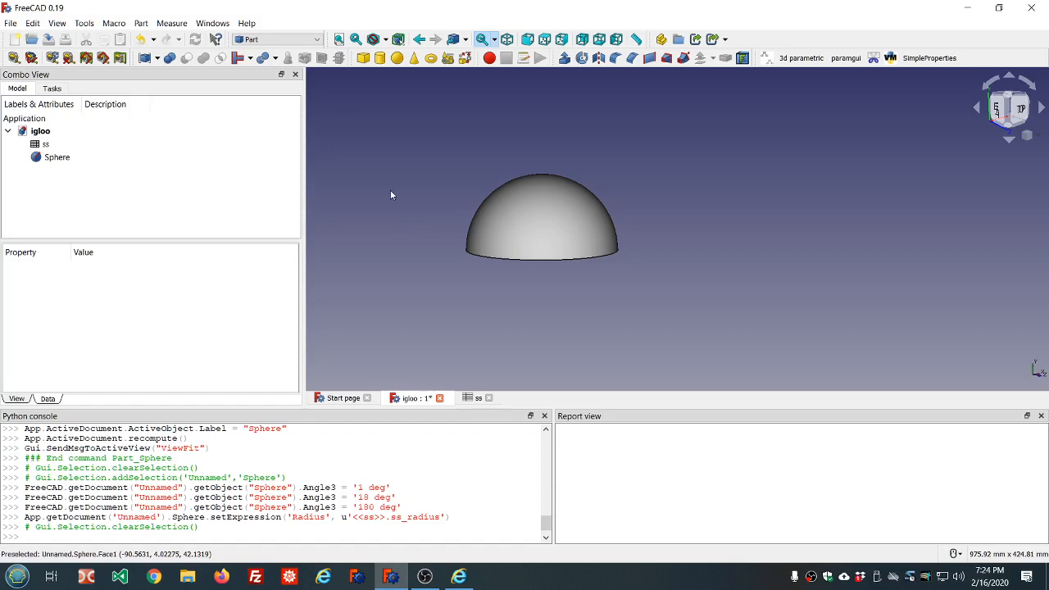
{"action": "left_click", "coordinate": [448, 58]}
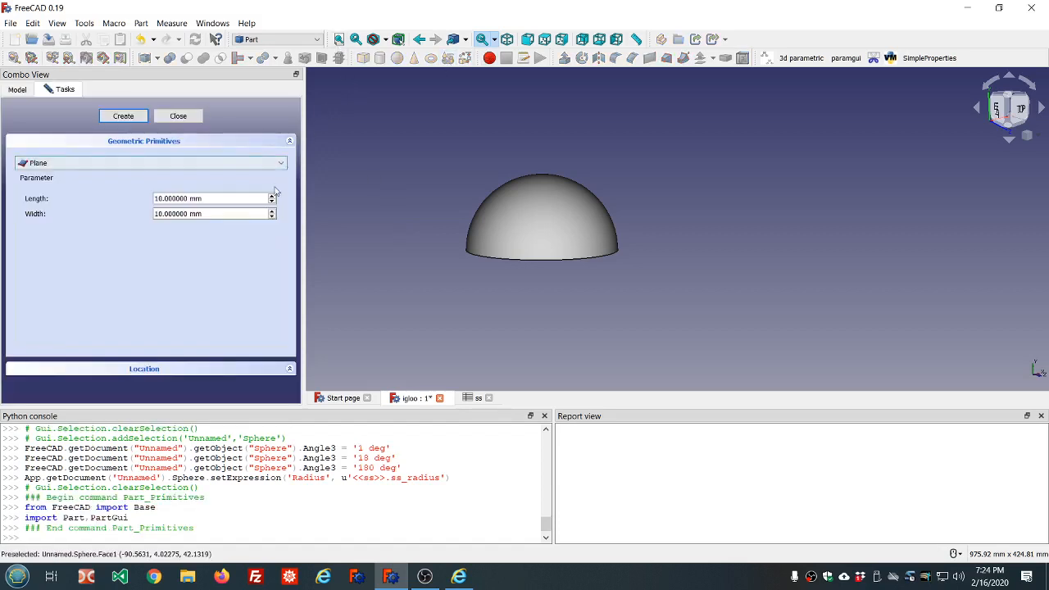
{"action": "left_click", "coordinate": [134, 118]}
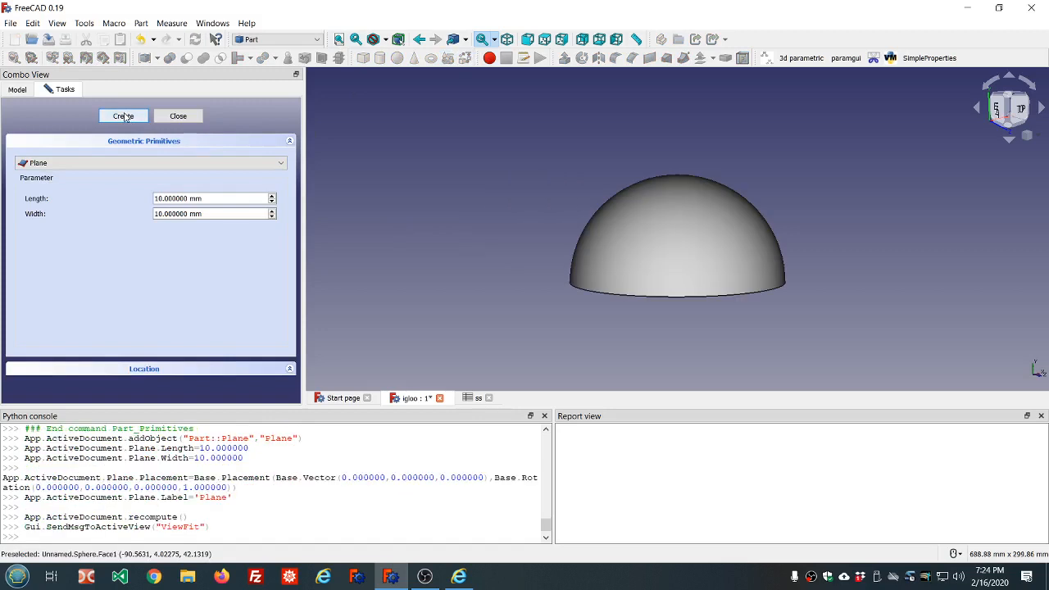
{"action": "left_click", "coordinate": [179, 117]}
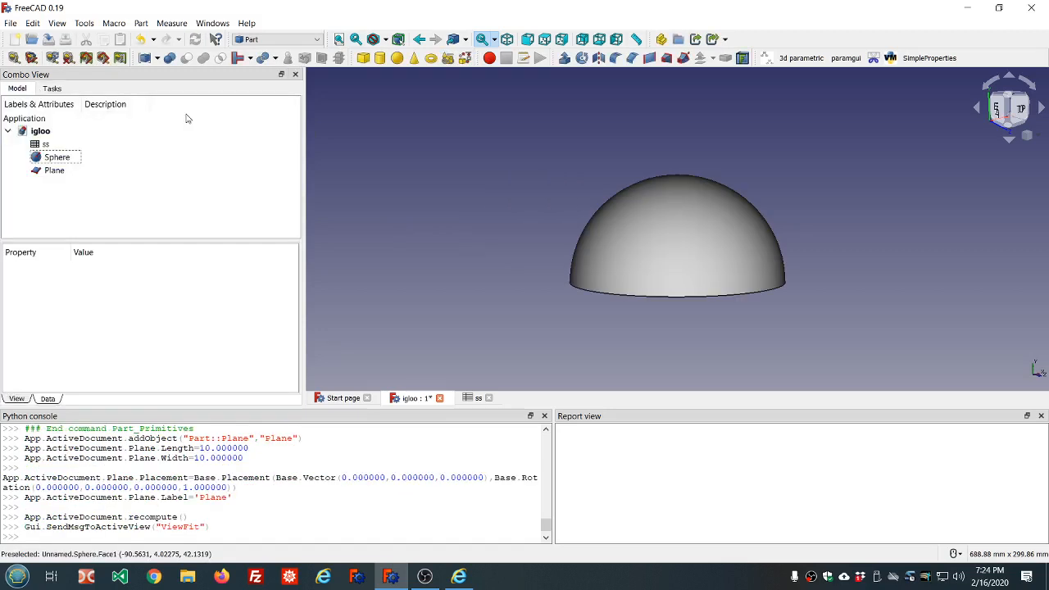
- Link the plane's Length to the spreadsheet with the expression <<ss>>.ss_radius * 3
{"action": "left_click", "coordinate": [66, 169]}
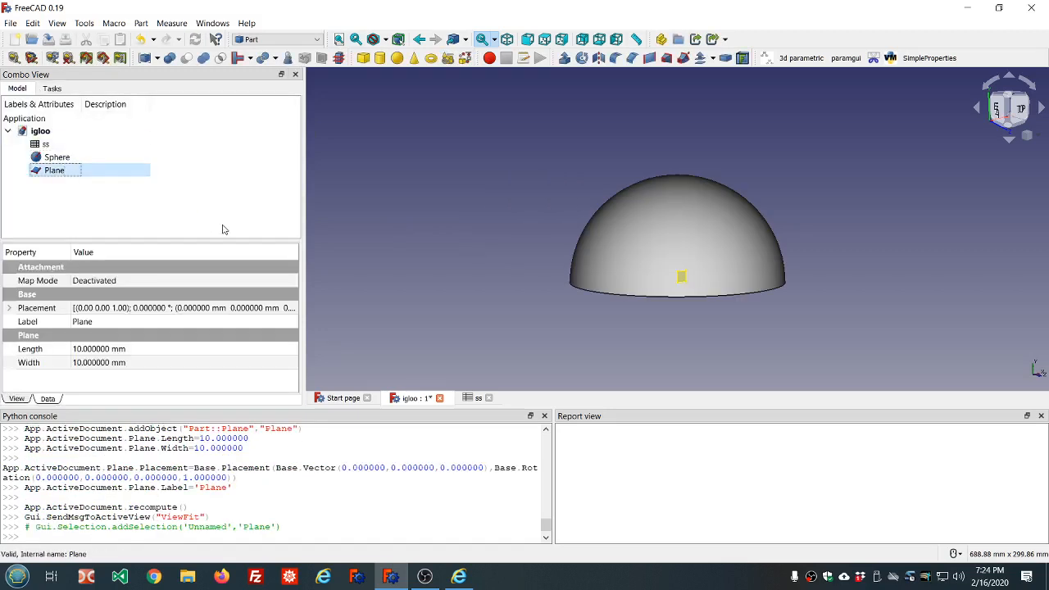
{"action": "left_click", "coordinate": [161, 351]}
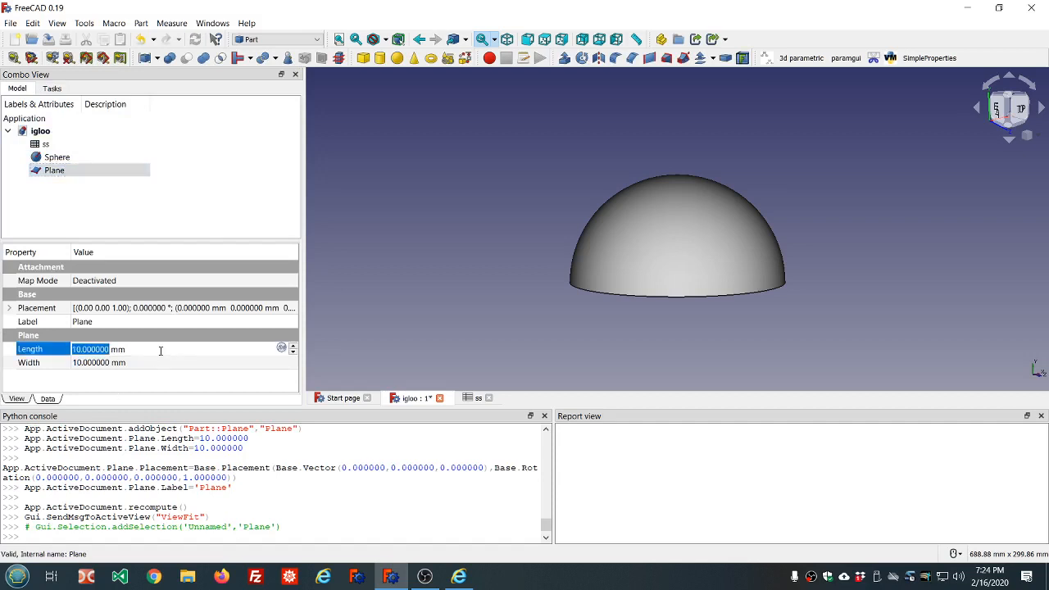
{"action": "key", "text": "equal"}
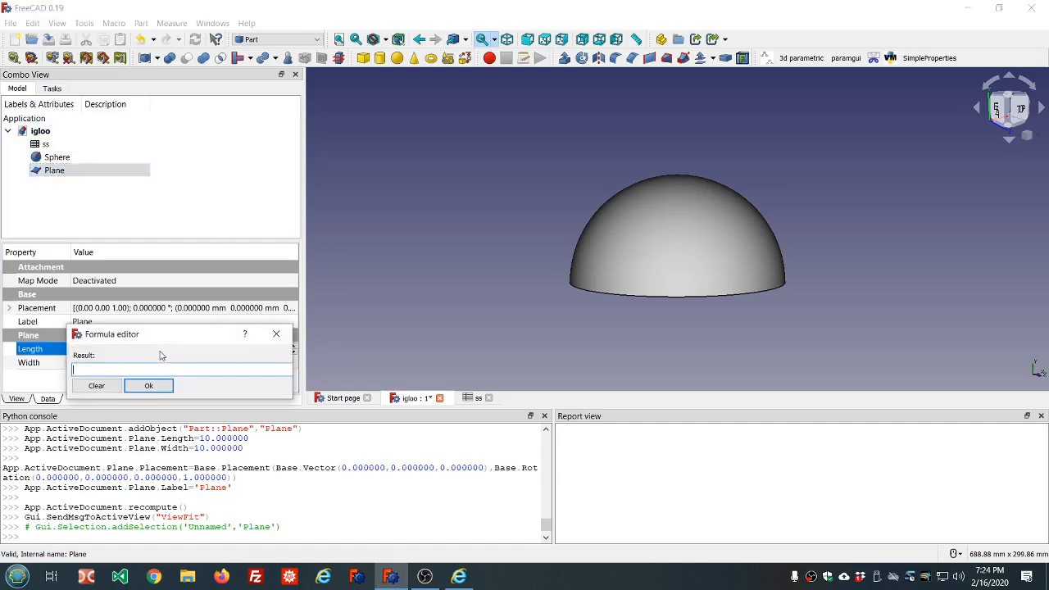
{"action": "type", "text": "ss"}
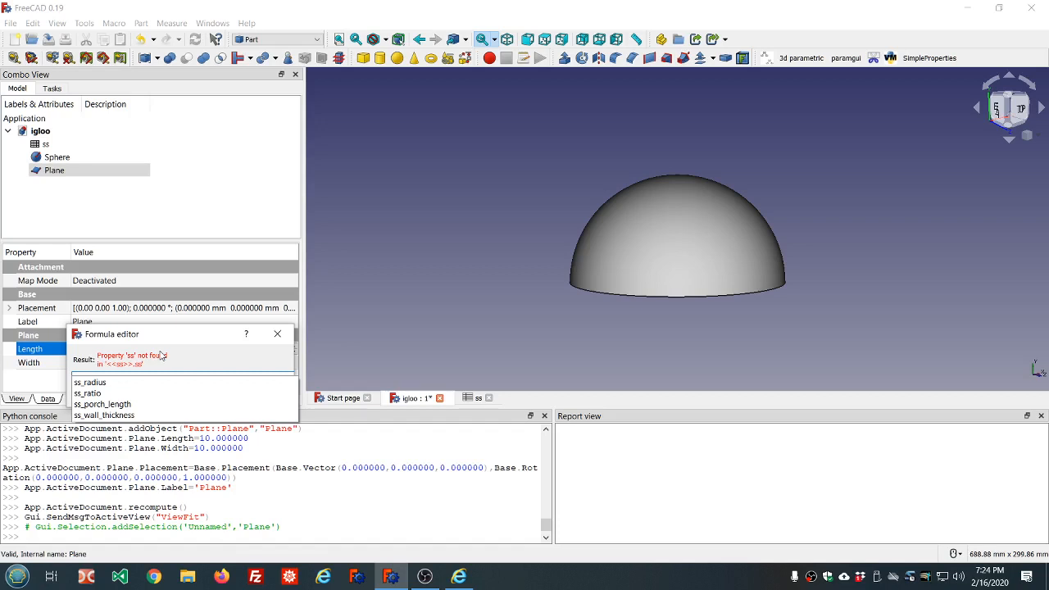
{"action": "key", "text": "Down"}
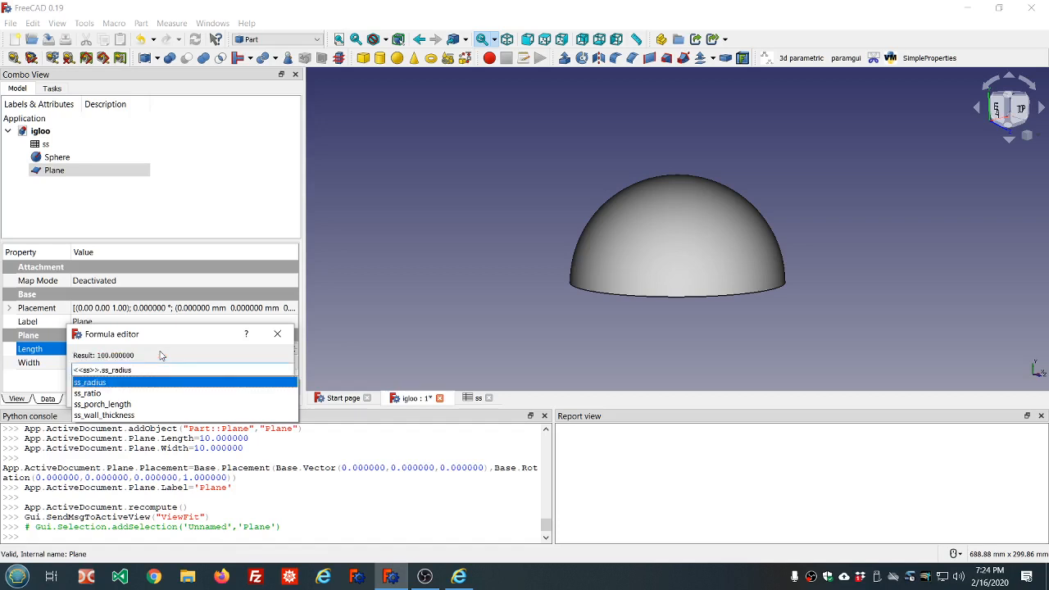
{"action": "type", "text": "*"}
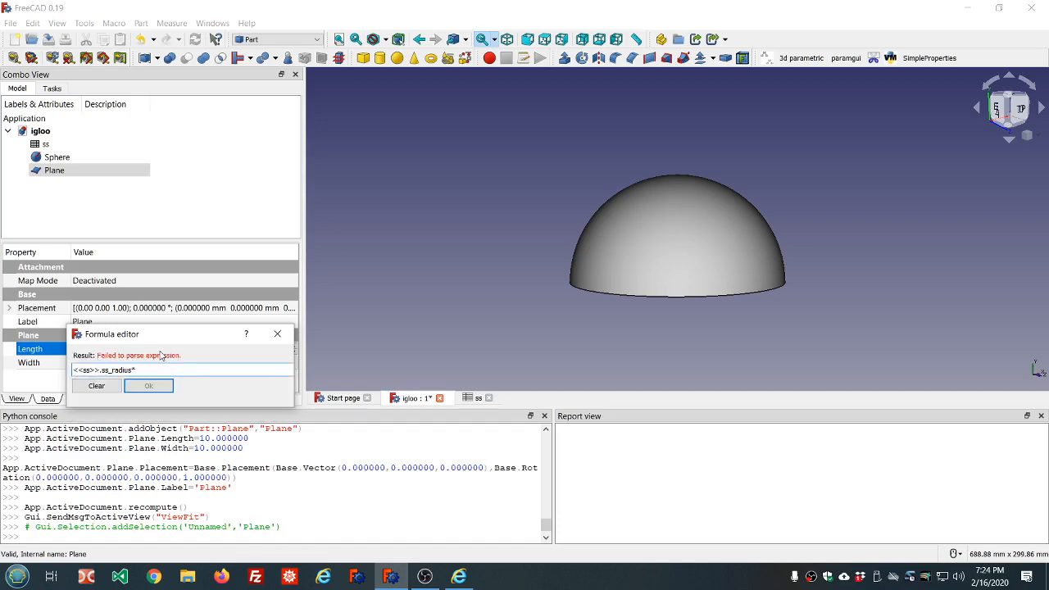
{"action": "type", "text": "3"}
{"action": "key", "text": "Return"}
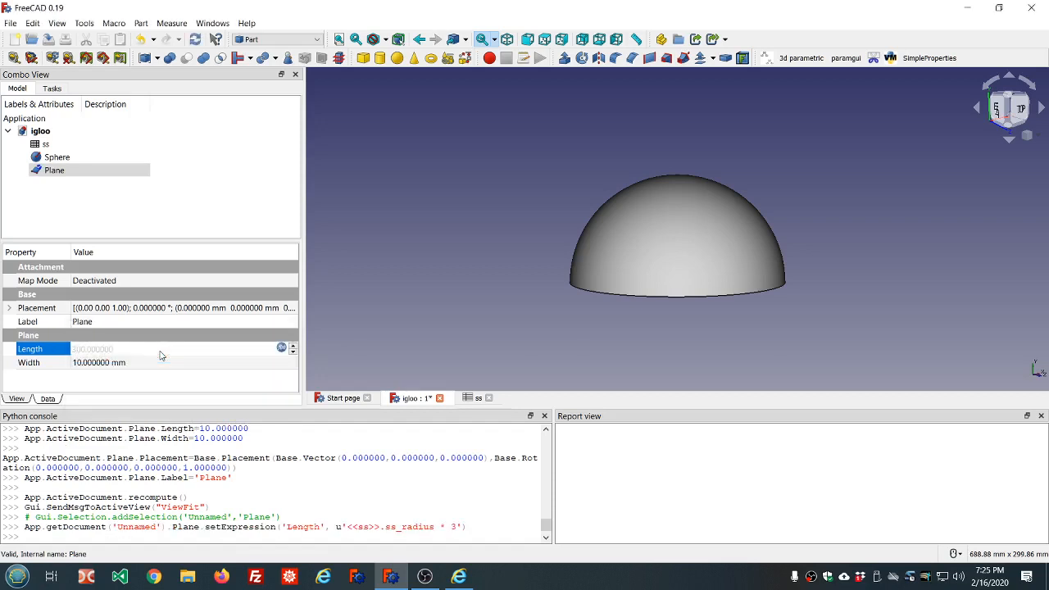
- Link the plane's Width to the spreadsheet with the expression <<ss>>.ss_radius * 3 and recompute the document
{"action": "left_click", "coordinate": [140, 363]}
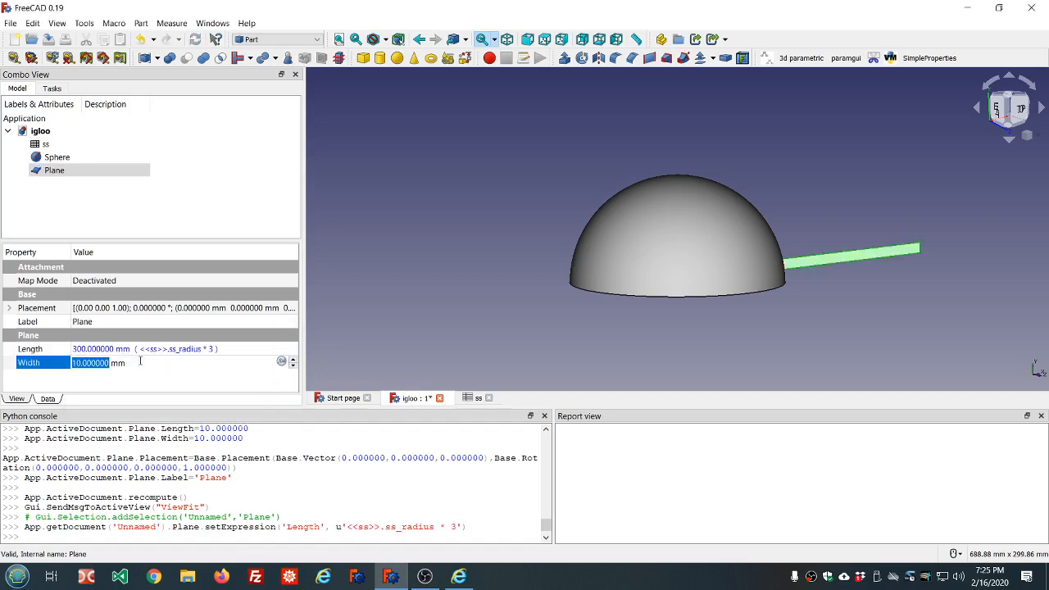
{"action": "key", "text": "equal"}
{"action": "type", "text": "ss.ss"}
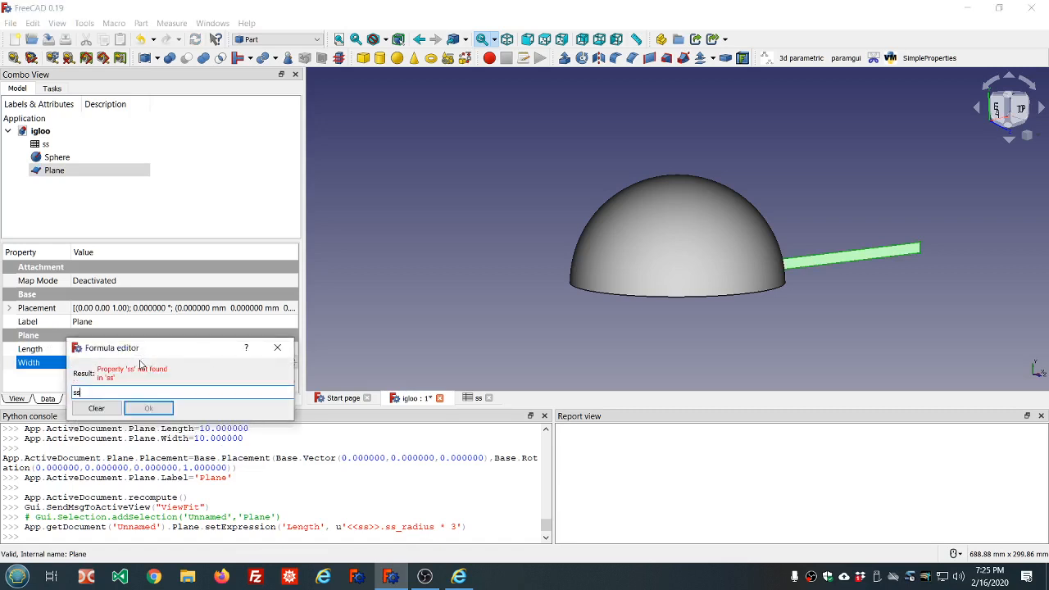
{"action": "key", "text": "Down"}
{"action": "key", "text": "Down"}
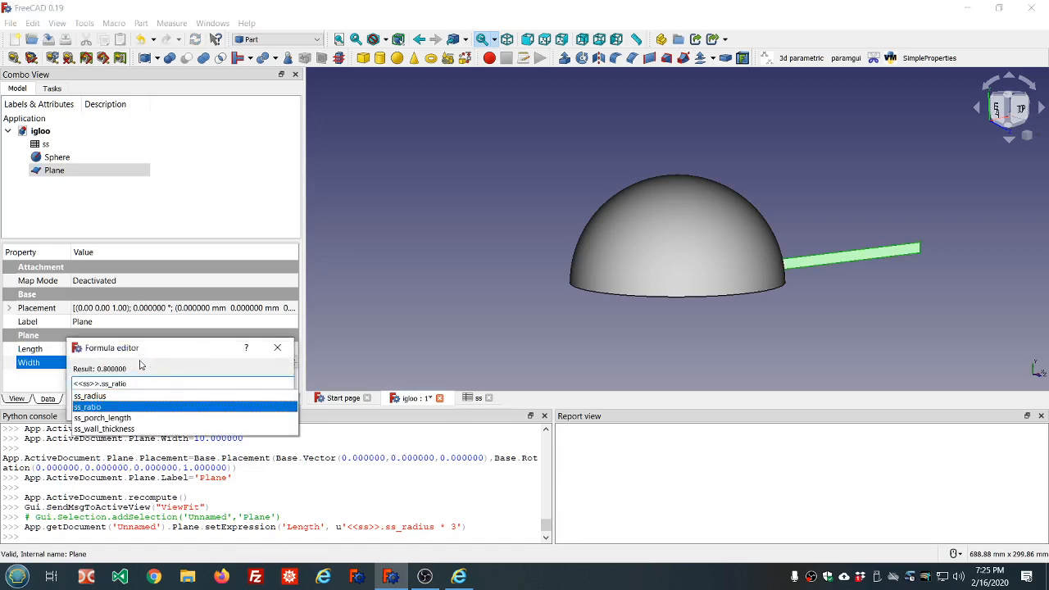
{"action": "key", "text": "Up"}
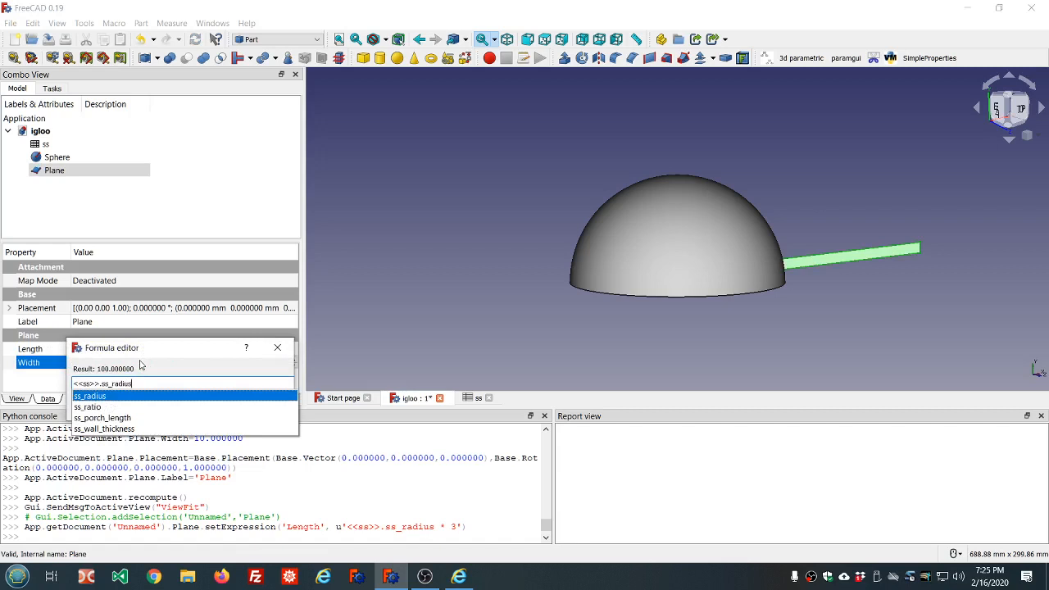
{"action": "type", "text": "*3"}
{"action": "key", "text": "Return"}
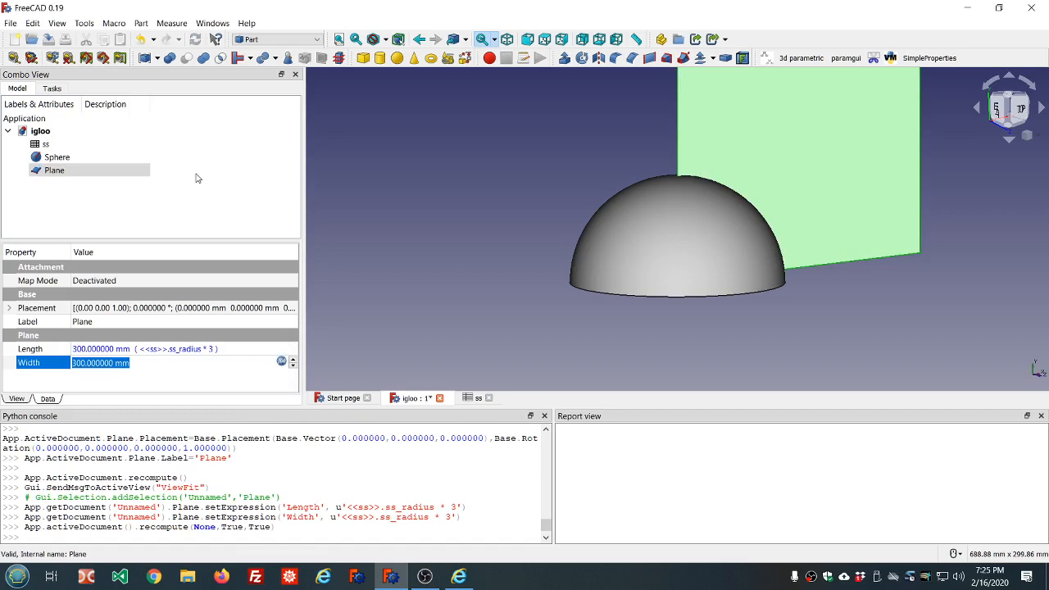
{"action": "left_click", "coordinate": [87, 170]}
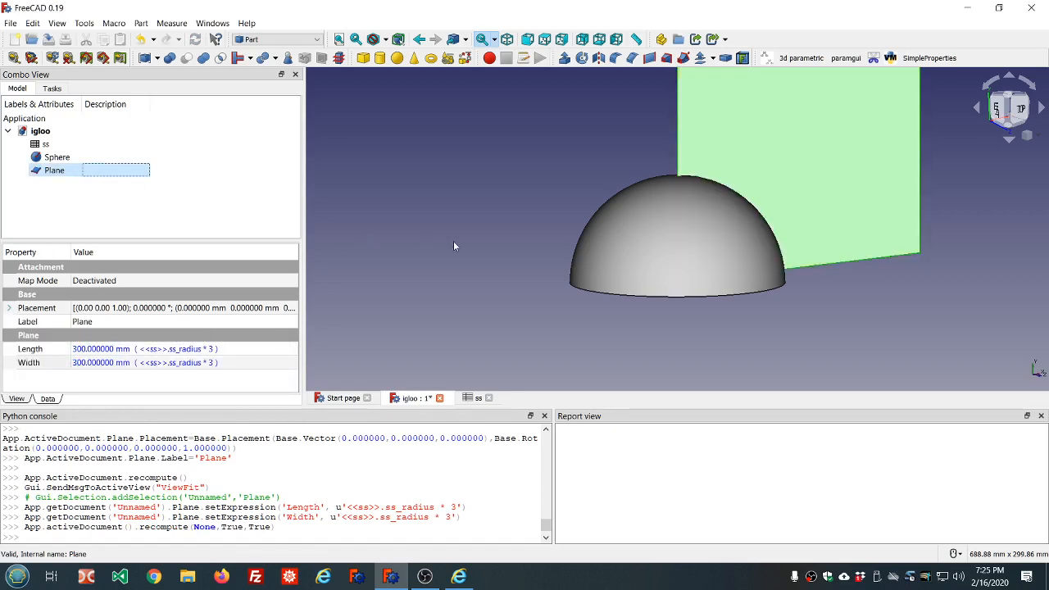
- Expand the plane's Placement down to its Position and shift the x value to -22 mm
{"action": "middle_click_drag", "start_coordinate": [765, 302], "coordinate": [742, 297]}
{"action": "middle_click", "coordinate": [742, 297]}
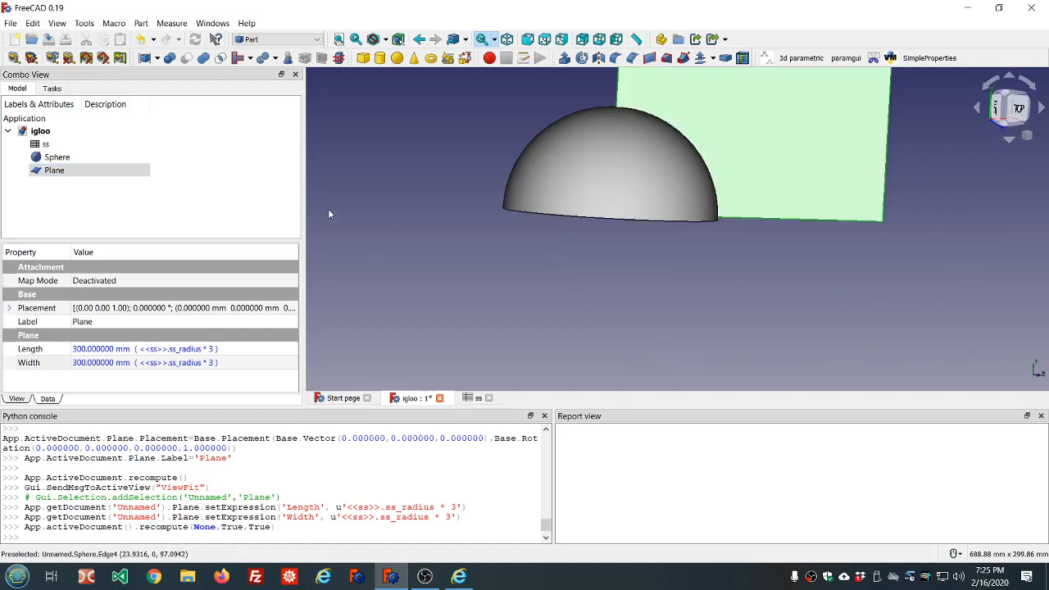
{"action": "left_click", "coordinate": [77, 174]}
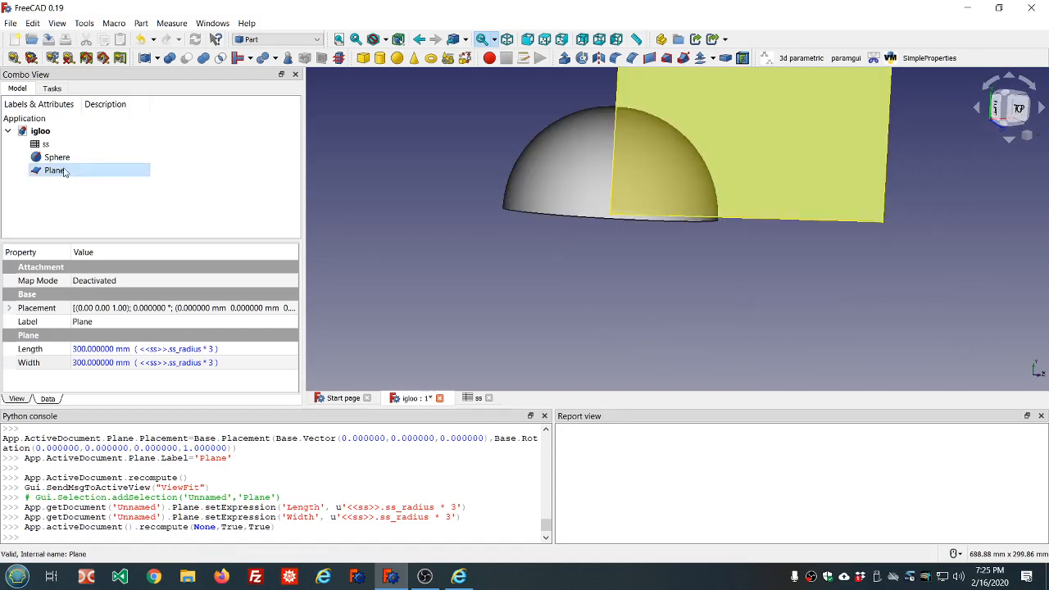
{"action": "left_click", "coordinate": [12, 309]}
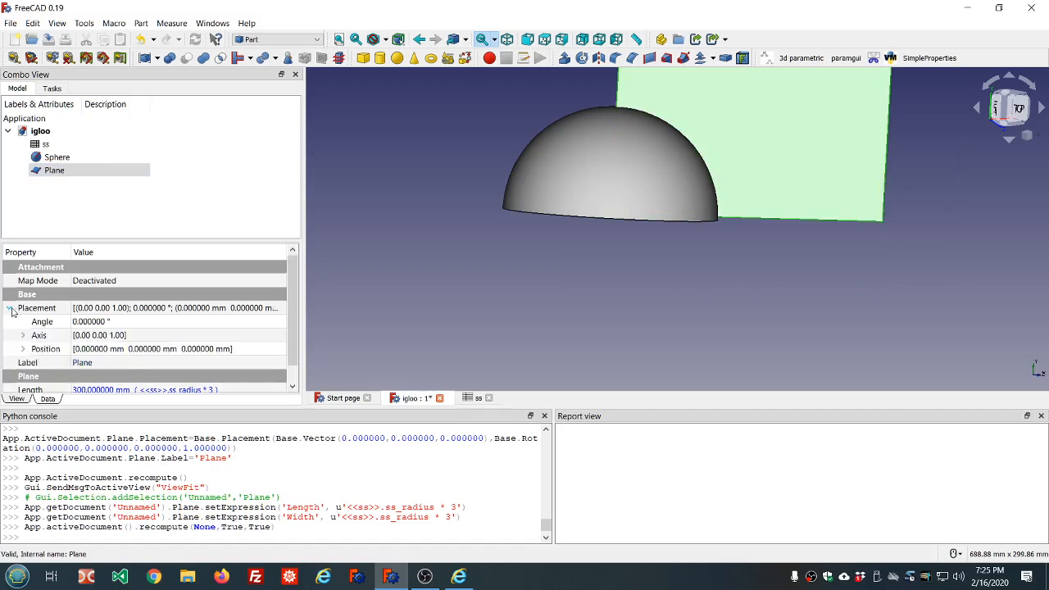
{"action": "scroll", "coordinate": [194, 313], "scroll_direction": "down", "scroll_amount": 1}
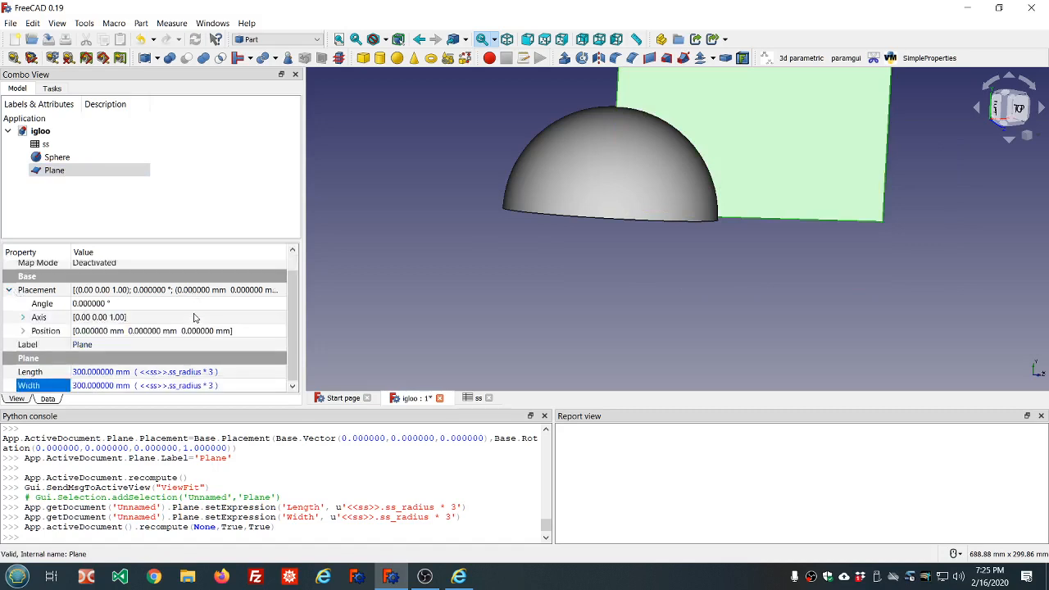
{"action": "left_click", "coordinate": [23, 330]}
{"action": "left_click", "coordinate": [179, 346]}
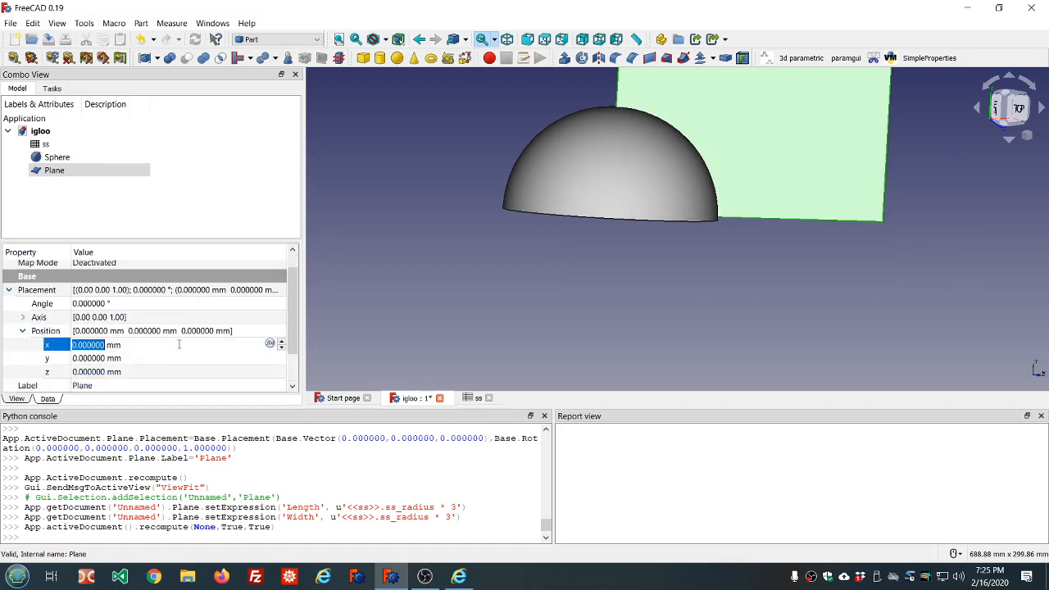
{"action": "scroll", "coordinate": [179, 345], "scroll_direction": "down", "scroll_amount": 18}
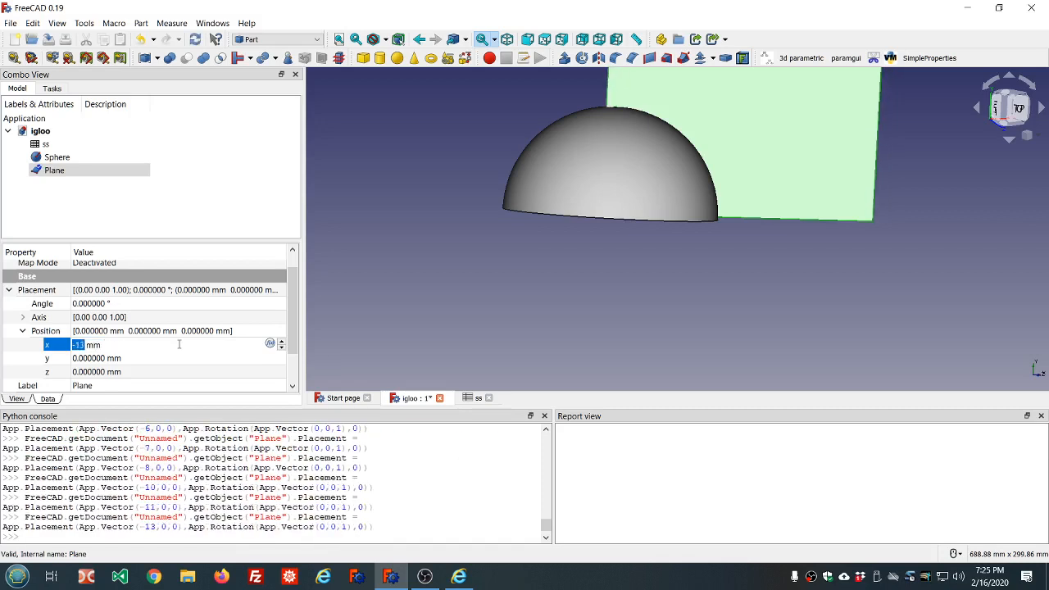
{"action": "scroll", "coordinate": [179, 345], "scroll_direction": "down", "scroll_amount": 4}
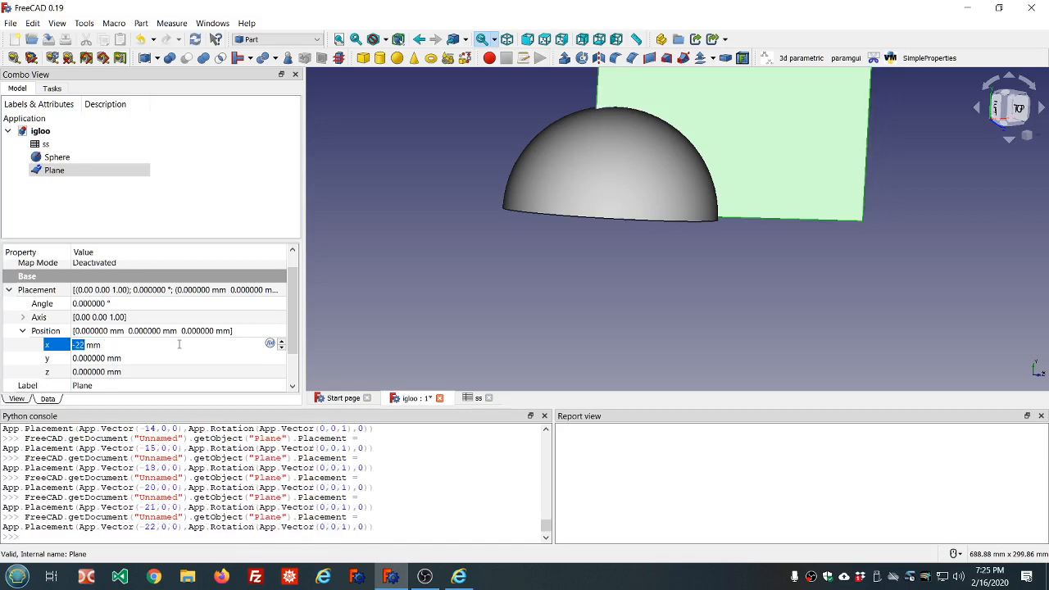
- Drive the plane's Position x with the expression <<ss>>.ss_radius * -1 and recompute the document
{"action": "key", "text": "equal"}
{"action": "type", "text": "ss"}
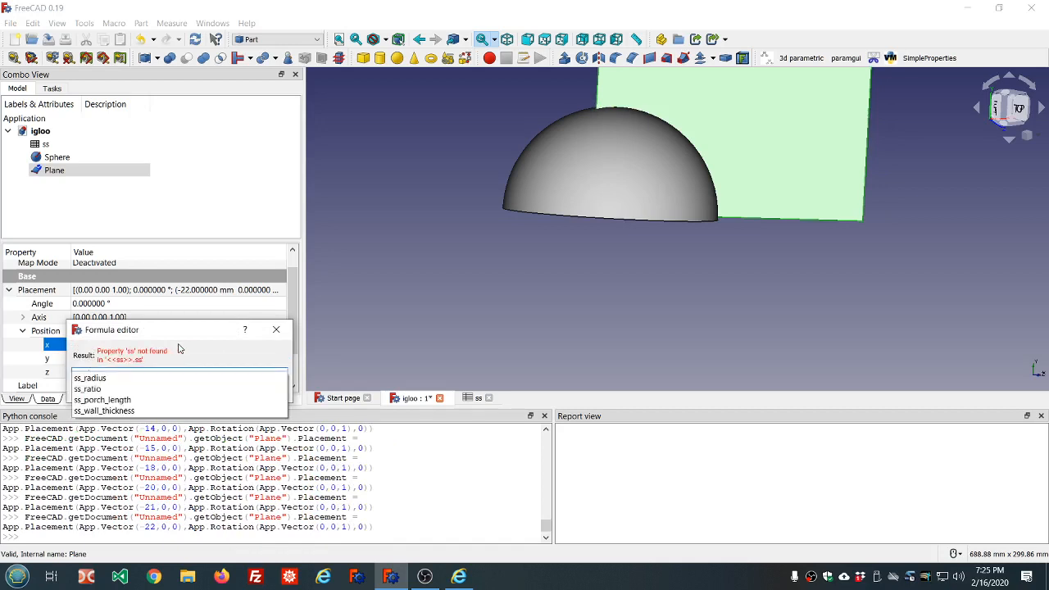
{"action": "key", "text": "Down"}
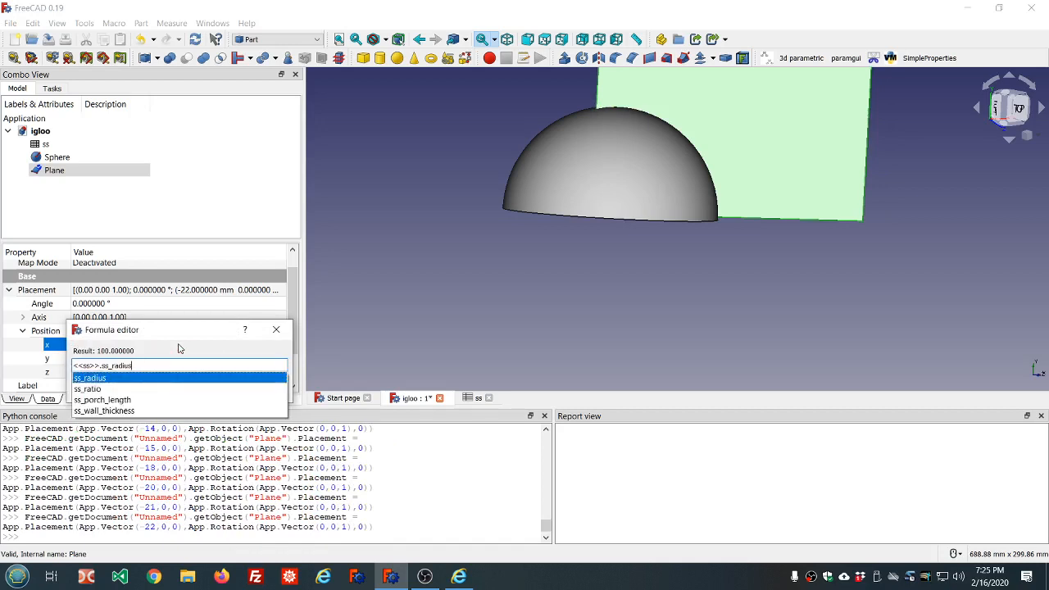
{"action": "type", "text": "*-1"}
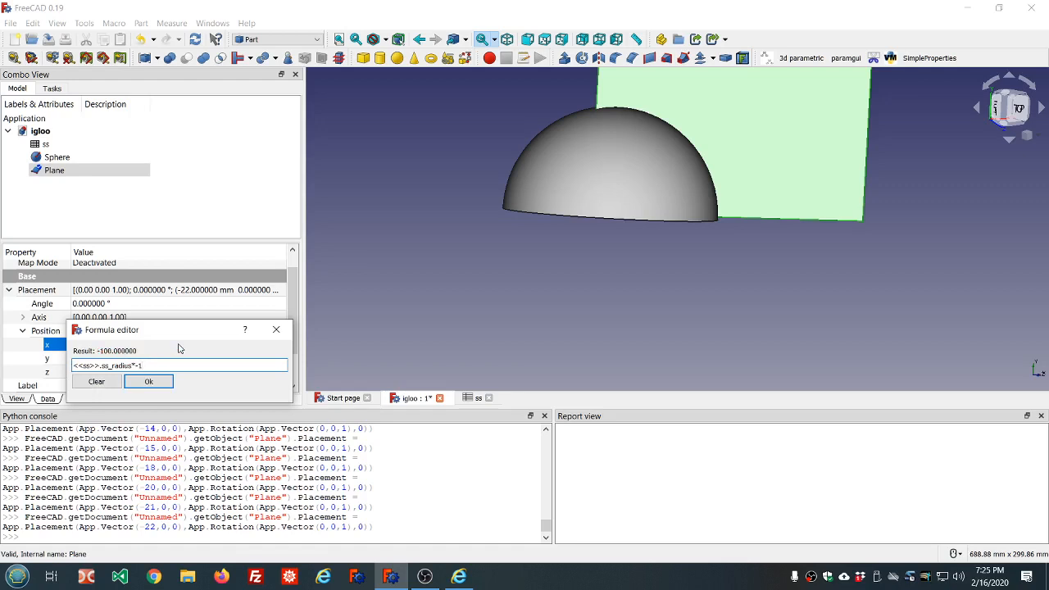
{"action": "key", "text": "Return"}
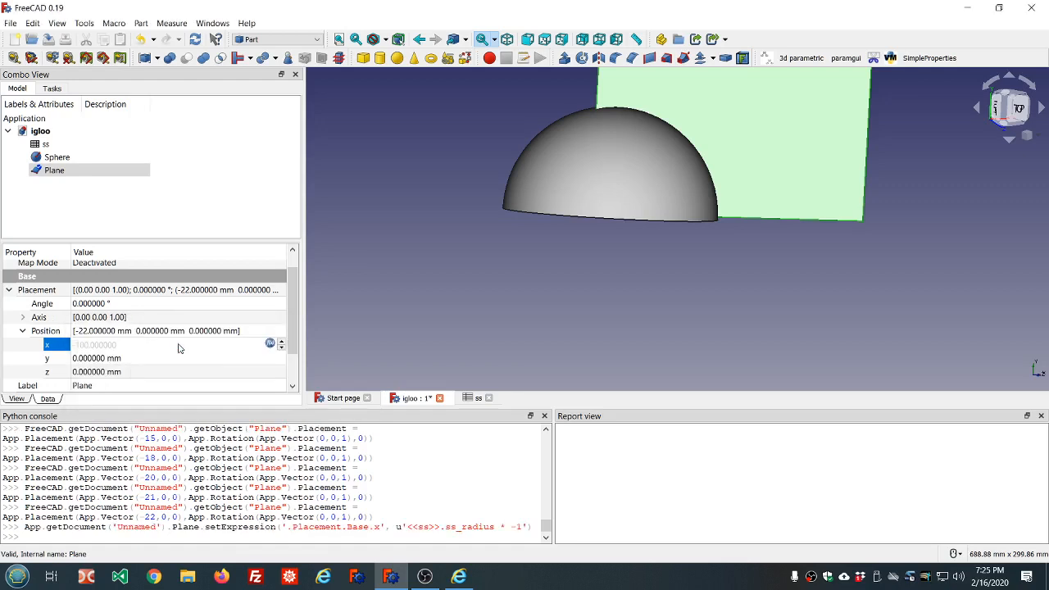
{"action": "key", "text": "ctrl+r"}
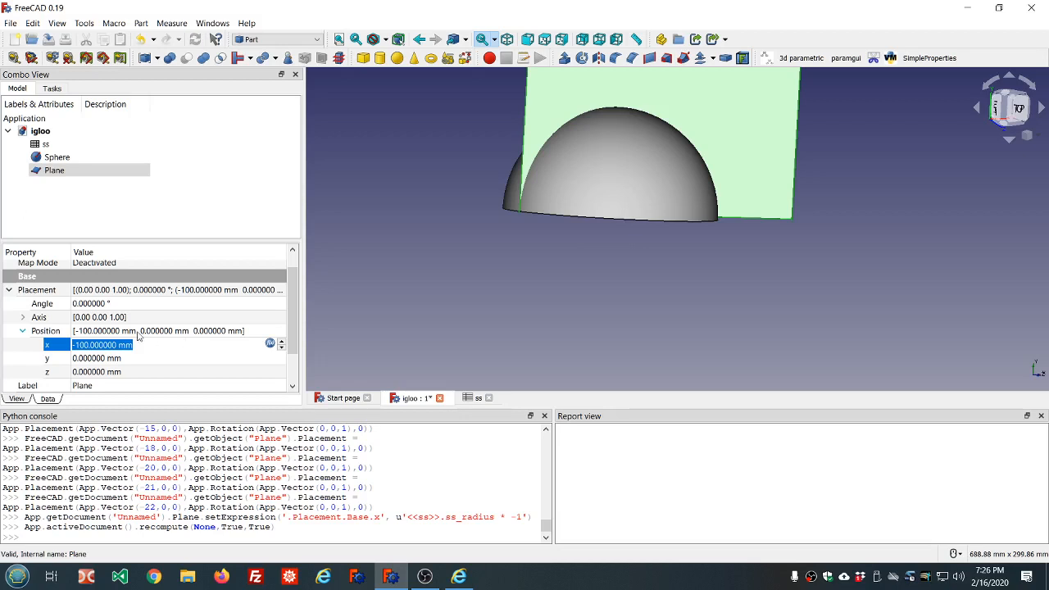
- Change the multiplier in the plane's Position x expression to -1.5
{"action": "left_click", "coordinate": [271, 343]}
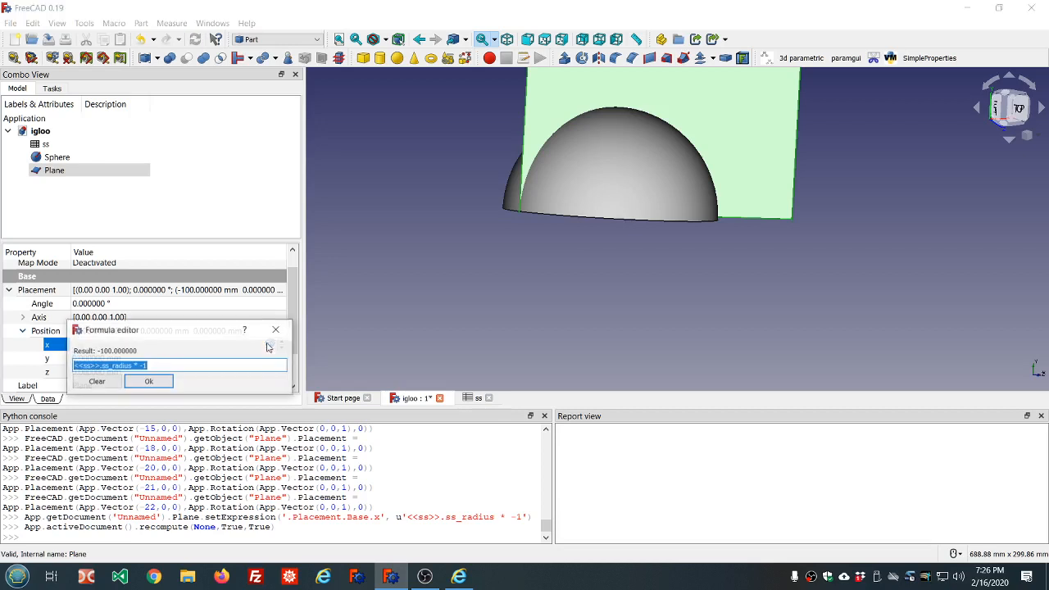
{"action": "left_click", "coordinate": [147, 365]}
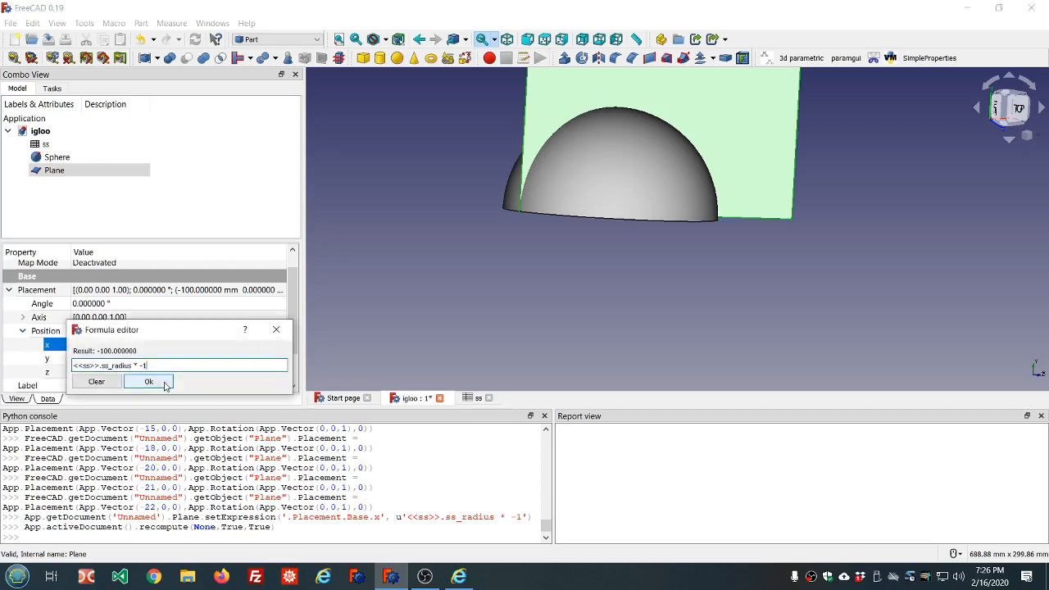
{"action": "type", "text": ".5"}
{"action": "left_click", "coordinate": [148, 382]}
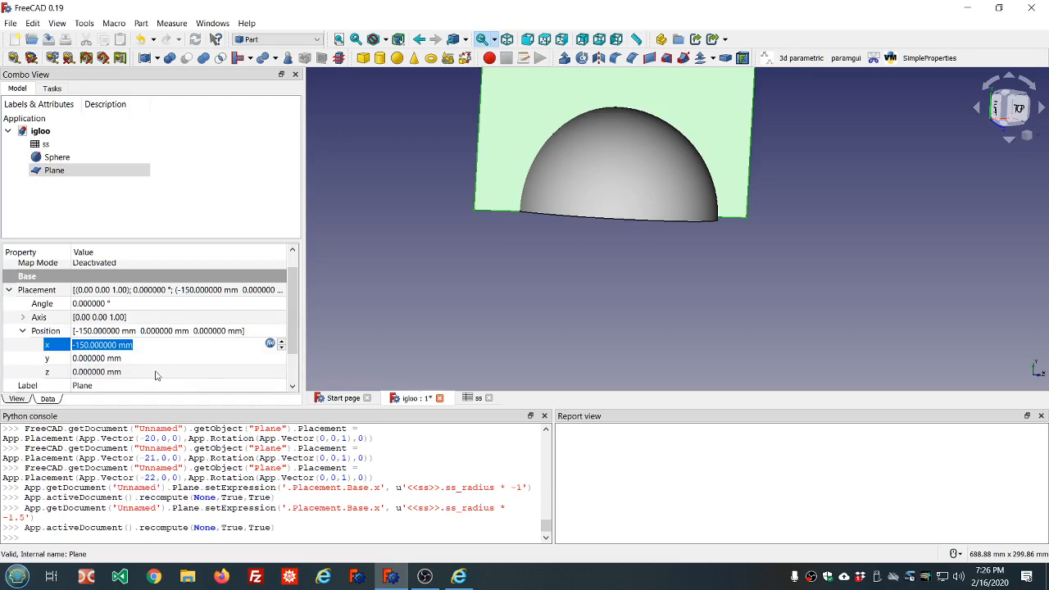
- Drive the plane's Position z with the expression <<ss>>.ss_radius * -1.5
{"action": "left_click", "coordinate": [155, 372]}
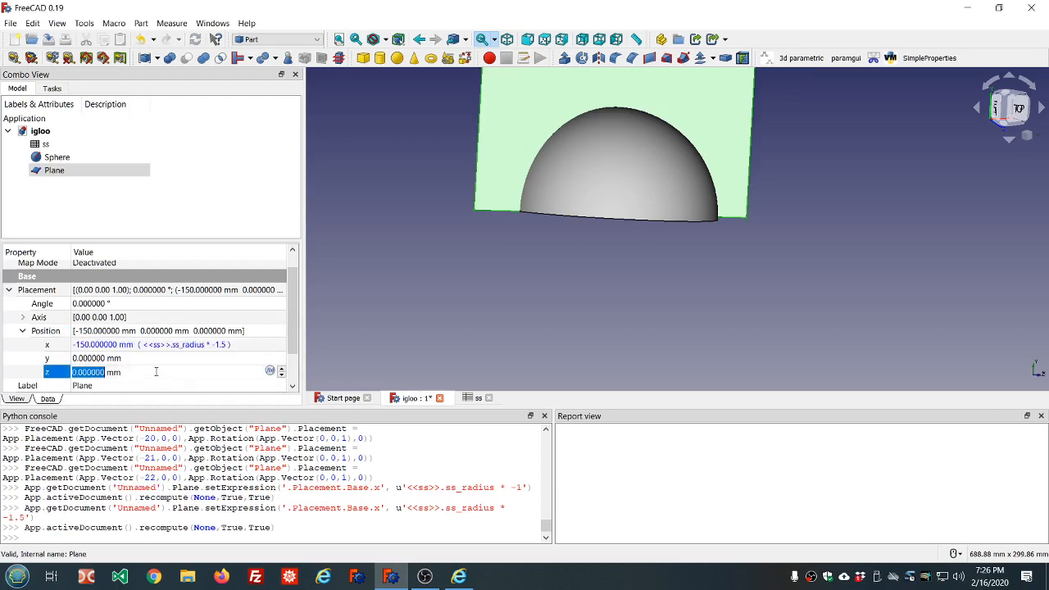
{"action": "left_click", "coordinate": [270, 370]}
{"action": "type", "text": "ss"}
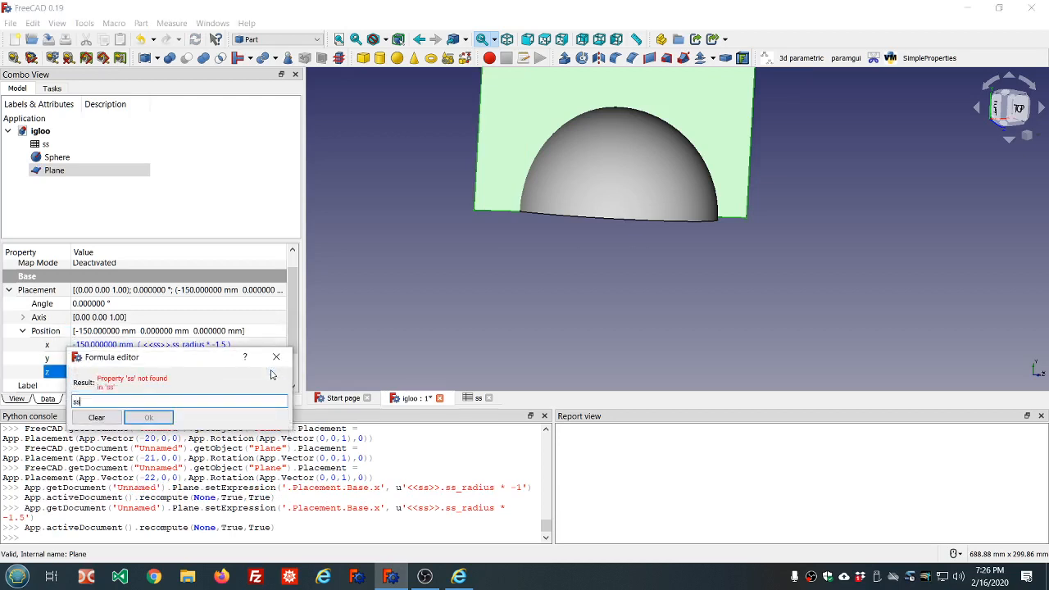
{"action": "key", "text": "Down"}
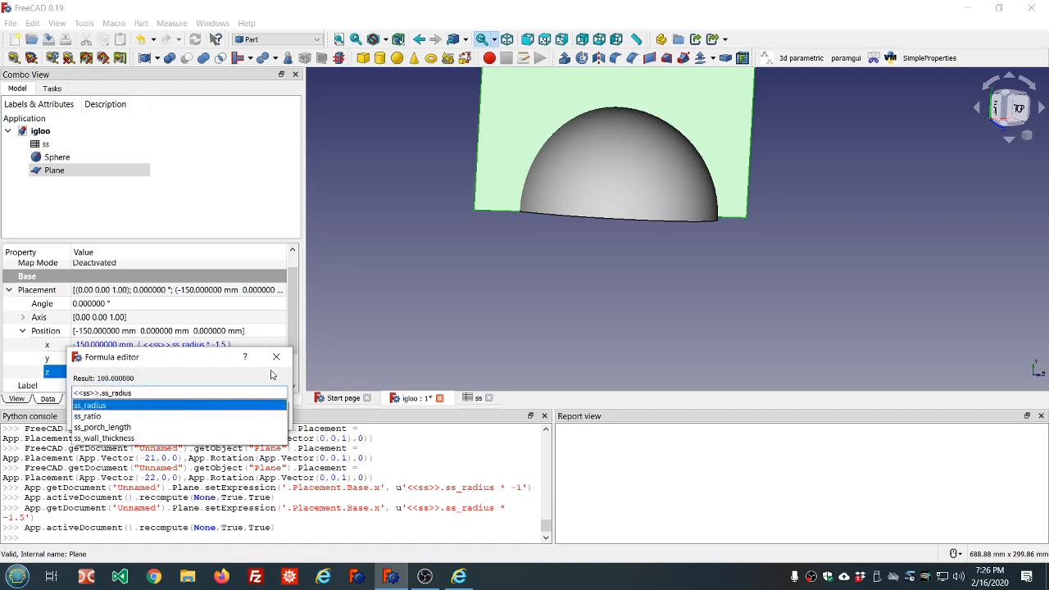
{"action": "type", "text": "*-"}
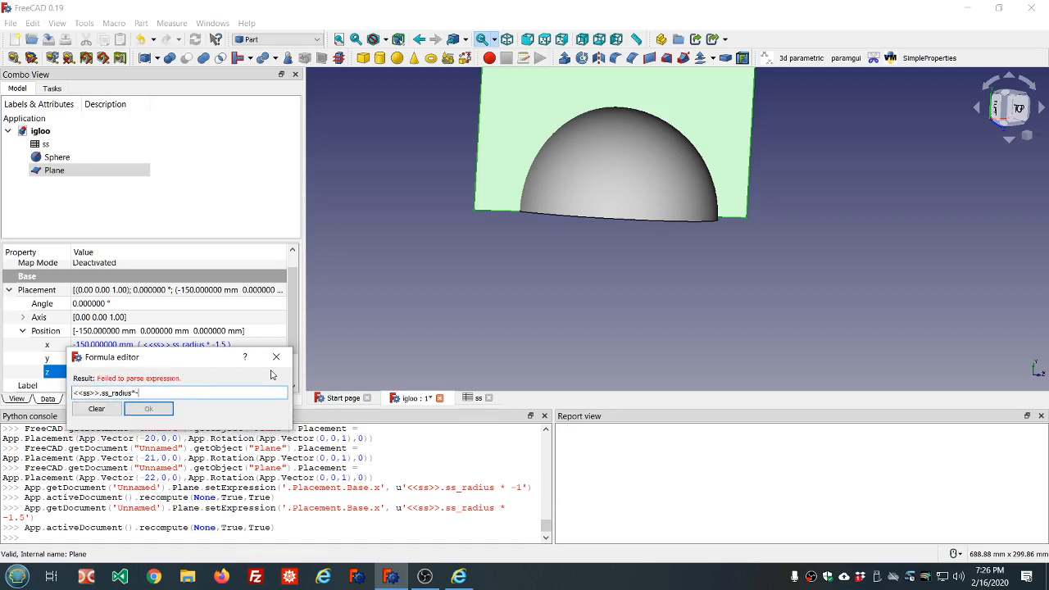
{"action": "type", "text": "1.5"}
{"action": "key", "text": "Return"}
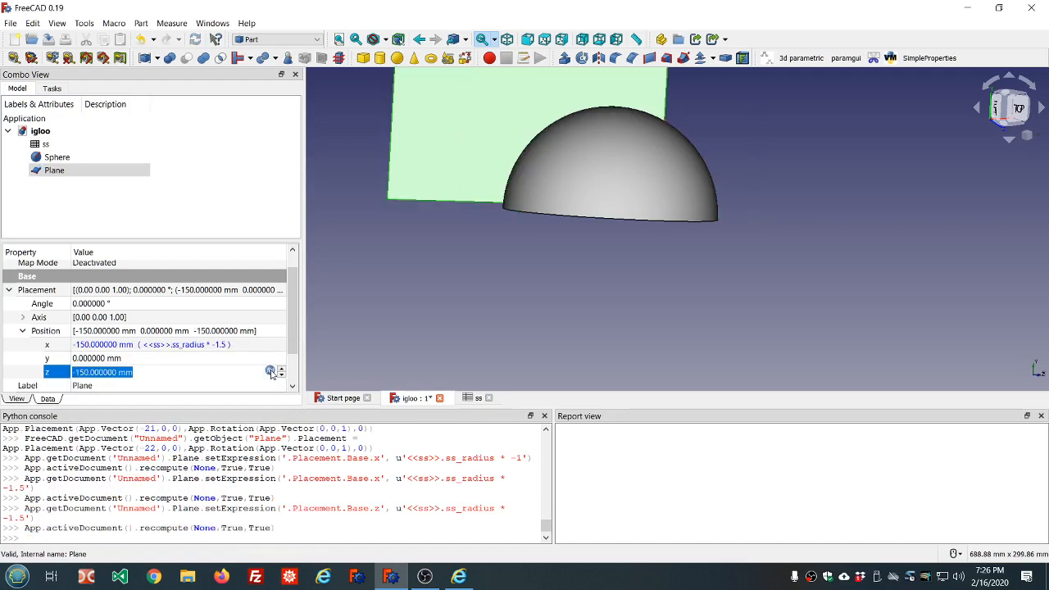
{"action": "scroll", "coordinate": [703, 296], "scroll_direction": "down", "scroll_amount": 4}
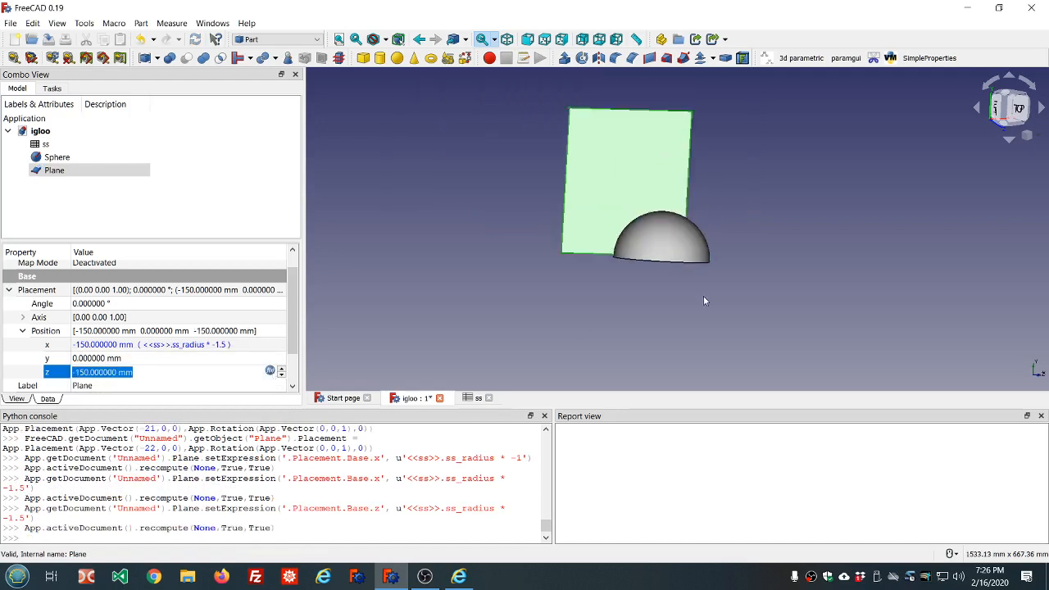
{"action": "middle_click_drag", "start_coordinate": [729, 278], "coordinate": [708, 274]}
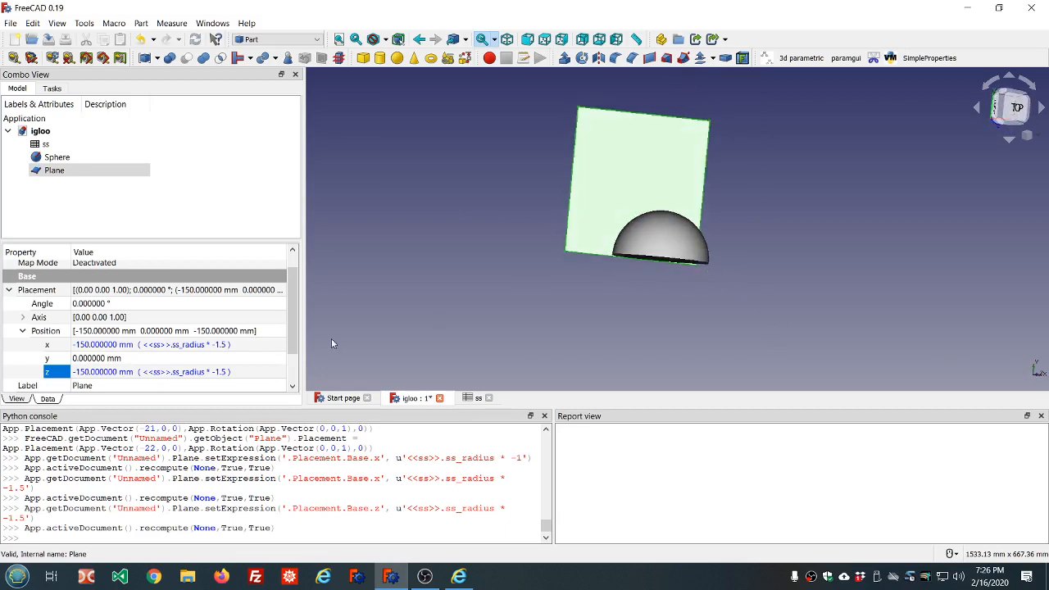
- Clear the expression from the plane's Position z
{"action": "left_click", "coordinate": [249, 371]}
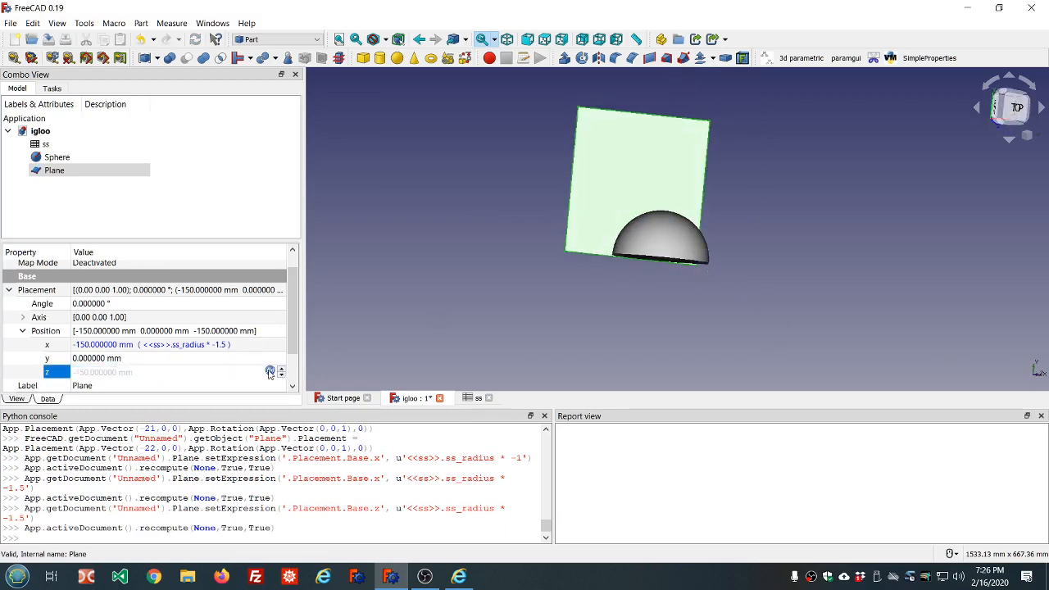
{"action": "left_click", "coordinate": [269, 373]}
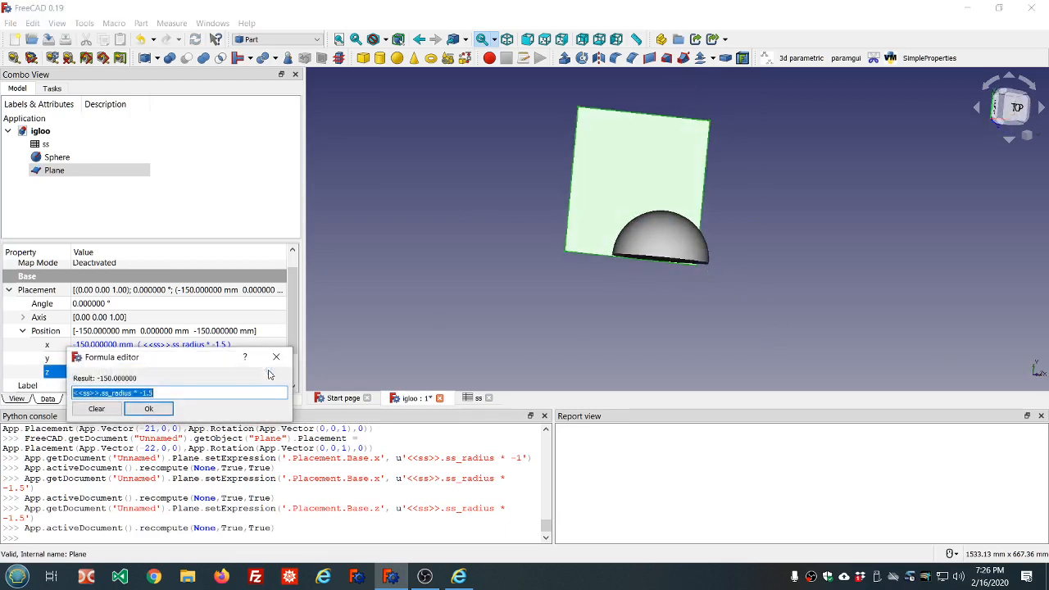
{"action": "left_click", "coordinate": [97, 409]}
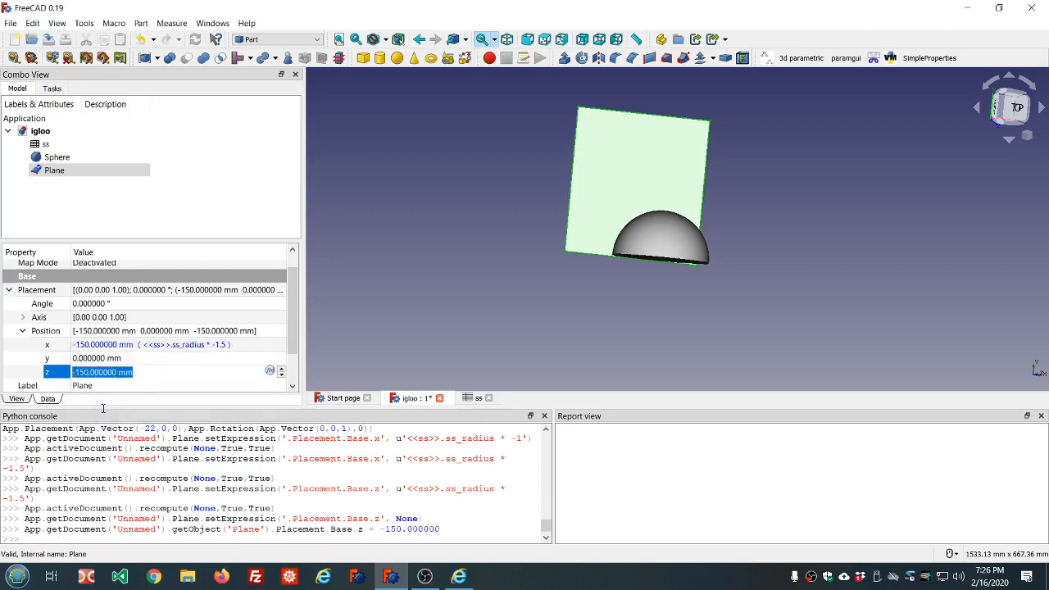
- Drive the plane's Position y with the expression <<ss>>.ss_radius * -1.5
{"action": "left_click", "coordinate": [245, 359]}
{"action": "left_click", "coordinate": [271, 360]}
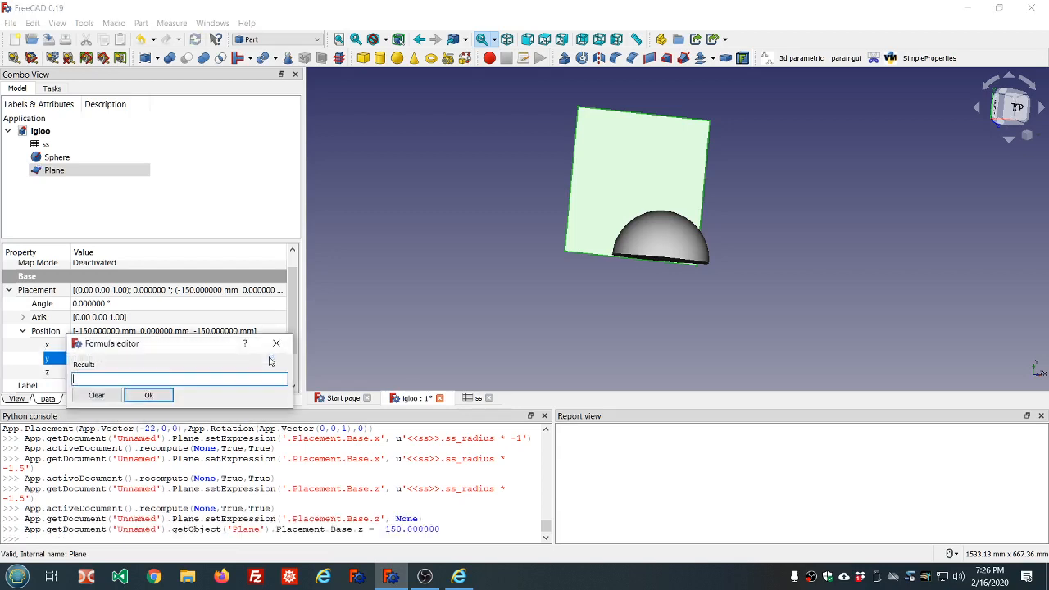
{"action": "type", "text": "ss.ss"}
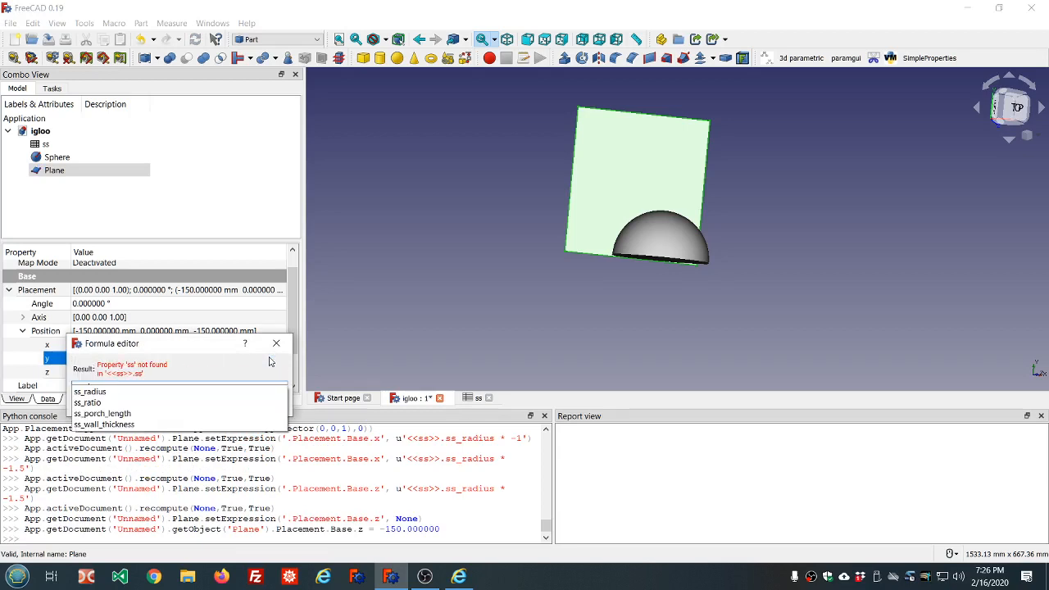
{"action": "key", "text": "Down"}
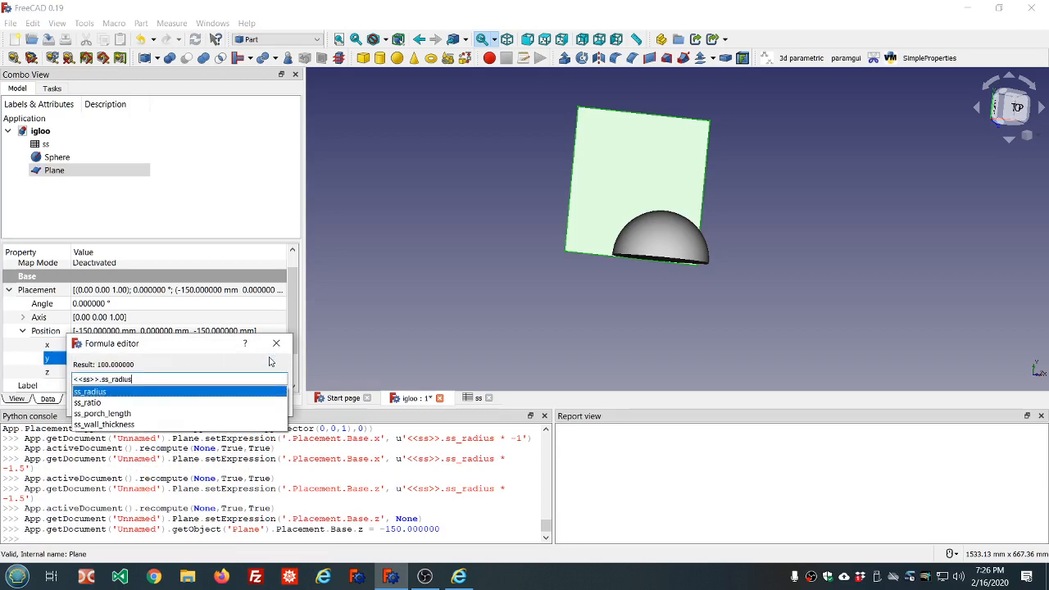
{"action": "type", "text": "*-1.5"}
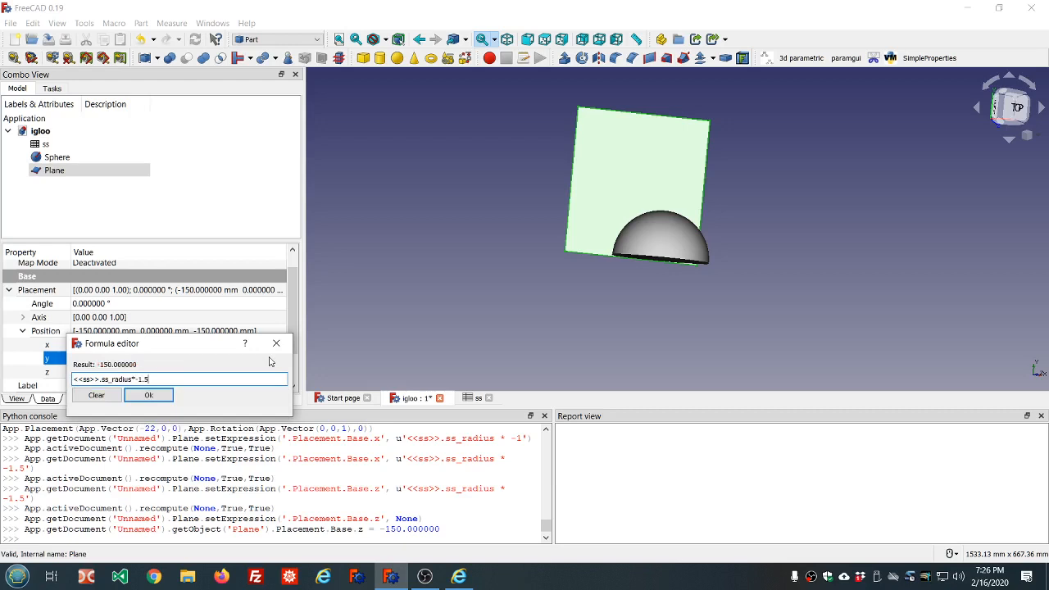
{"action": "key", "text": "Return"}
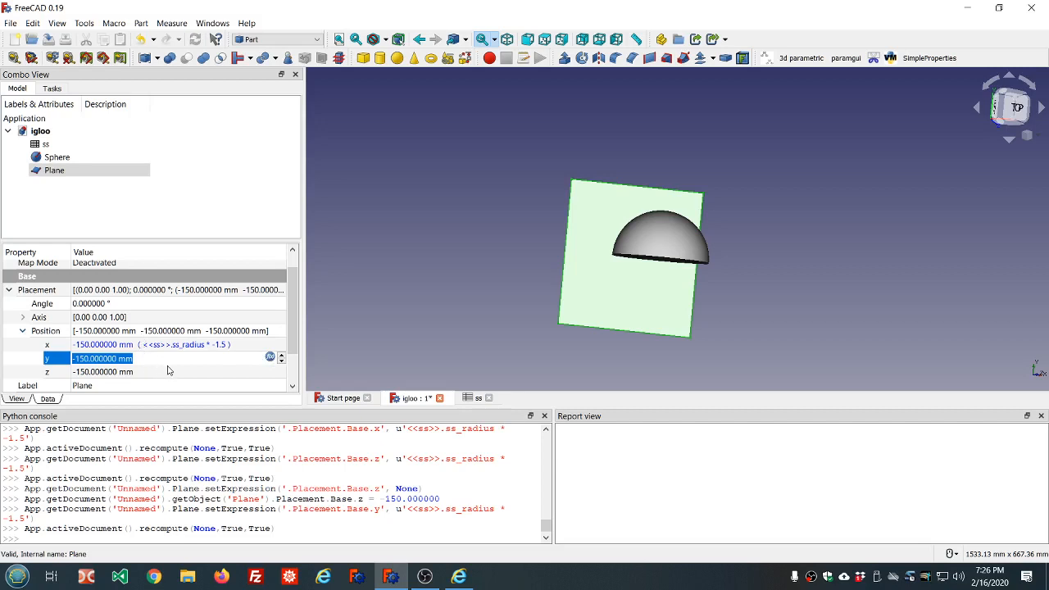
- Drive the plane's Position z with the expression <<ss>>.ss_radius * <<ss>>.ss_ratio
{"action": "left_click", "coordinate": [168, 370]}
{"action": "left_click", "coordinate": [270, 372]}
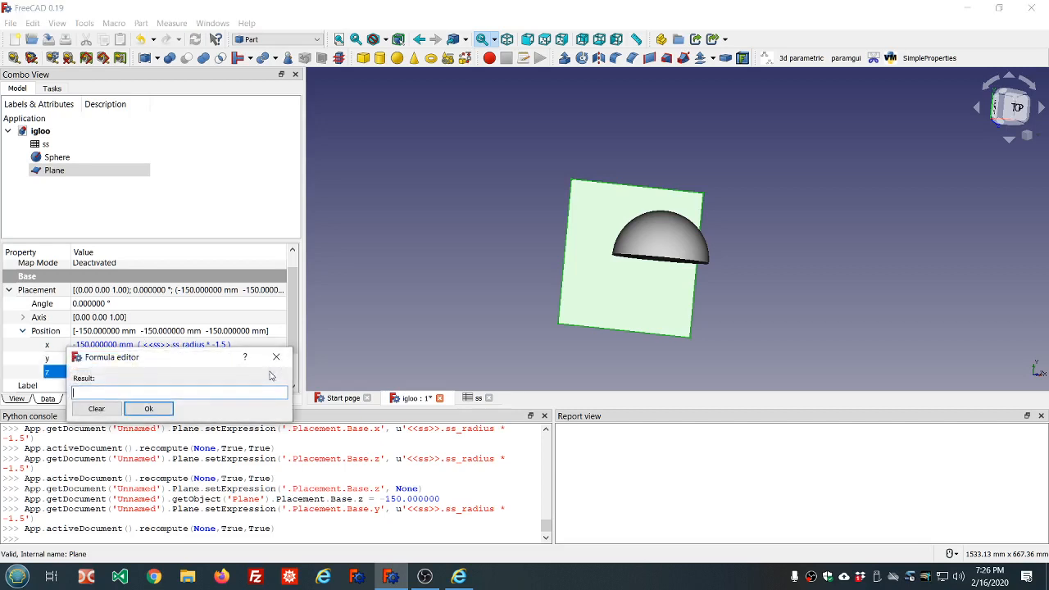
{"action": "type", "text": "ss"}
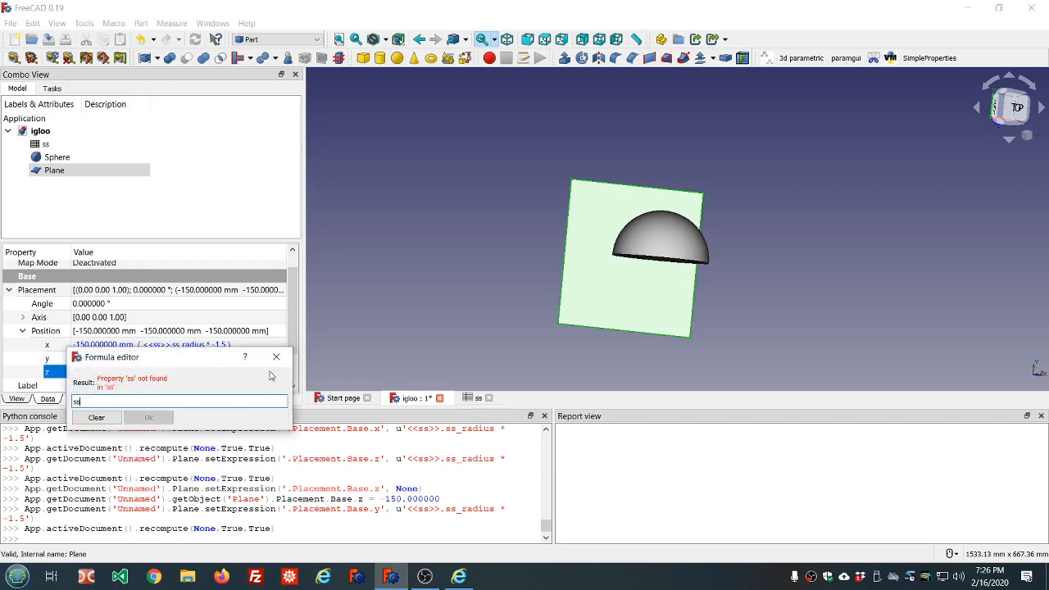
{"action": "type", "text": ">>.ss"}
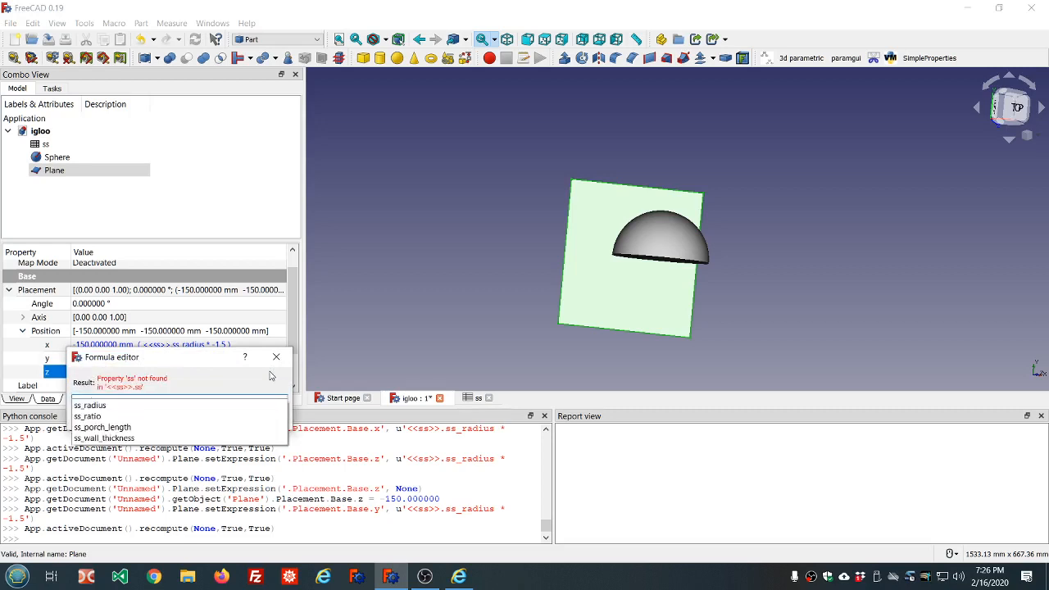
{"action": "key", "text": "Down"}
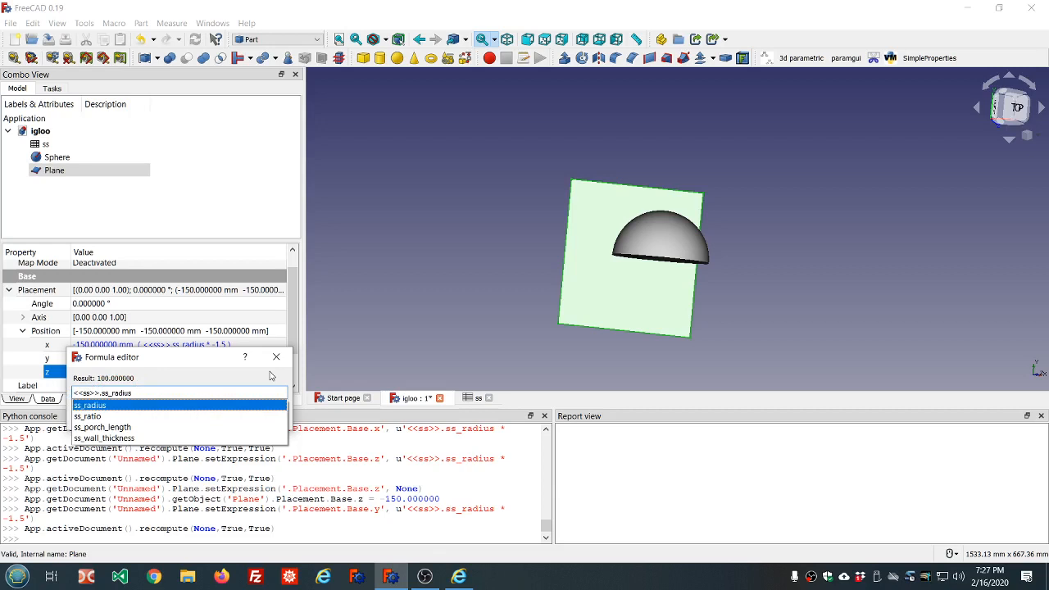
{"action": "type", "text": "*ss.ss"}
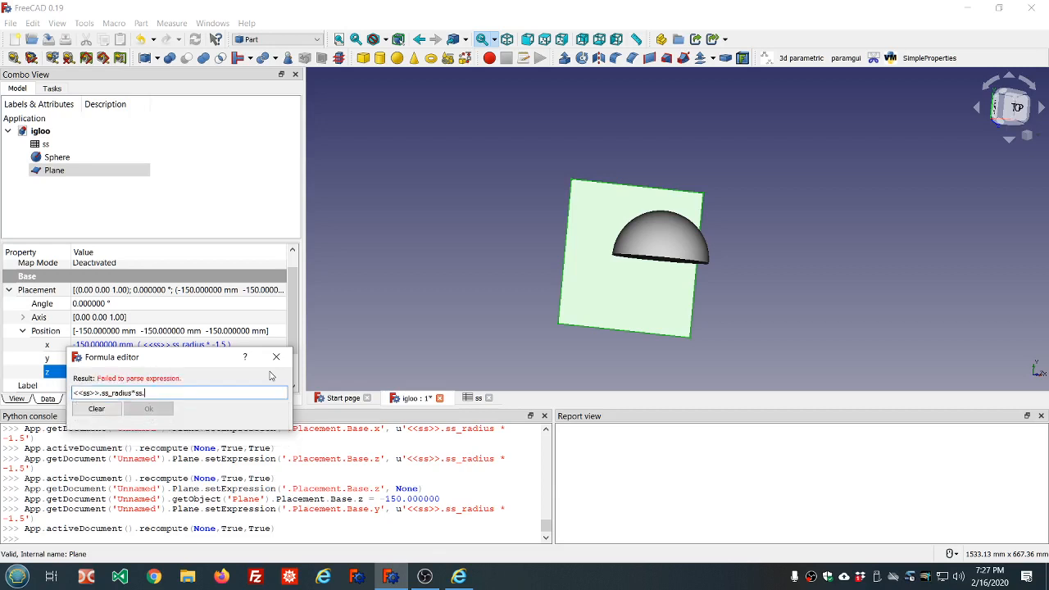
{"action": "key", "text": "Down"}
{"action": "key", "text": "Down"}
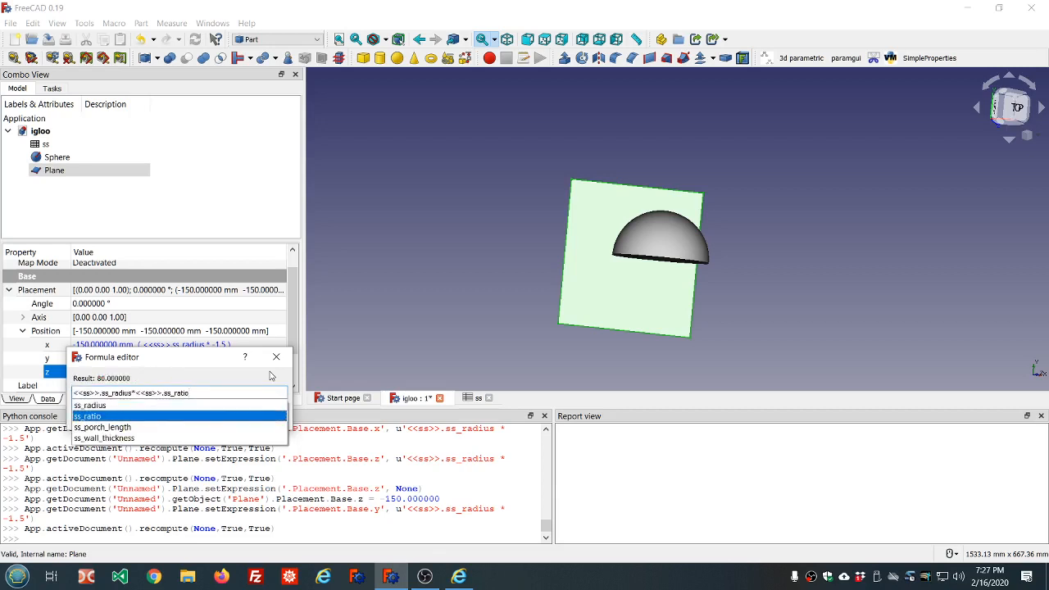
{"action": "key", "text": "Return"}
{"action": "key", "text": "Return"}
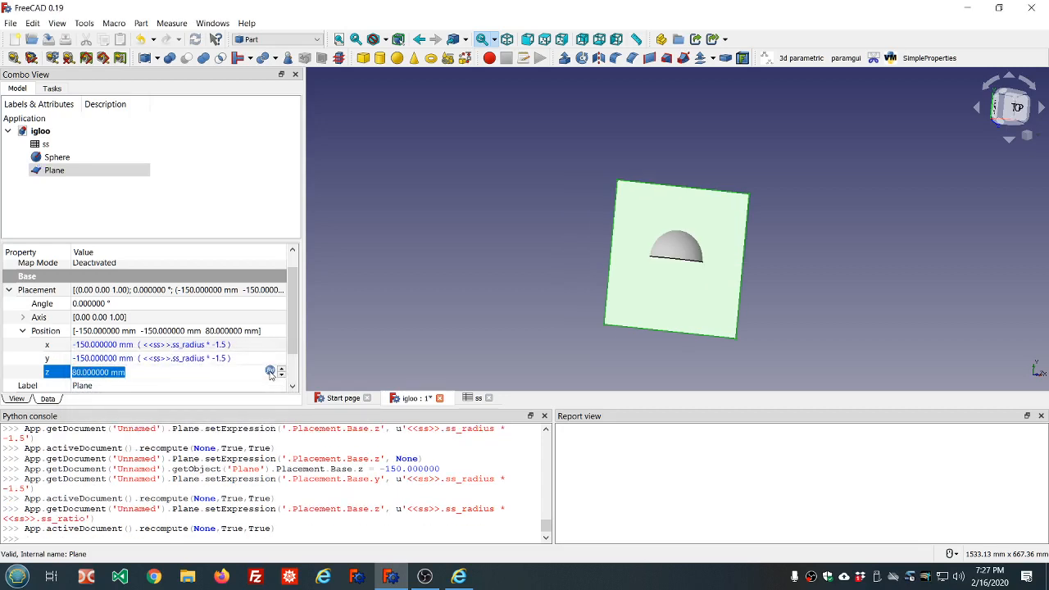
- Clear the selection and save the igloo document
{"action": "scroll", "coordinate": [543, 235], "scroll_direction": "down", "scroll_amount": 3}
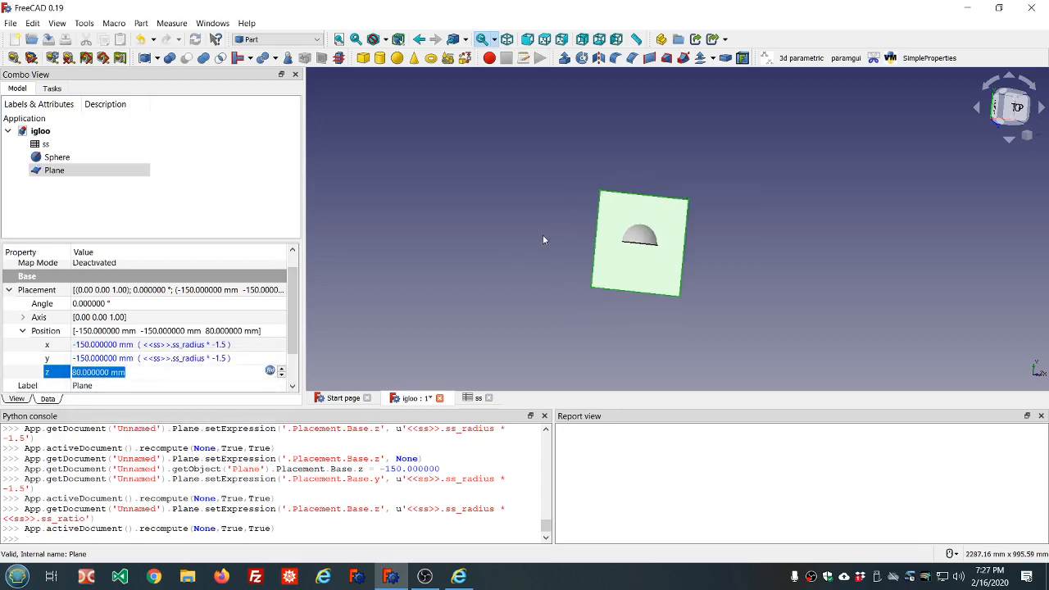
{"action": "middle_click_drag", "start_coordinate": [557, 238], "coordinate": [755, 303]}
{"action": "scroll", "coordinate": [686, 269], "scroll_direction": "up", "scroll_amount": 3}
{"action": "middle_click_drag", "start_coordinate": [755, 302], "coordinate": [757, 238]}
{"action": "key", "text": "2"}
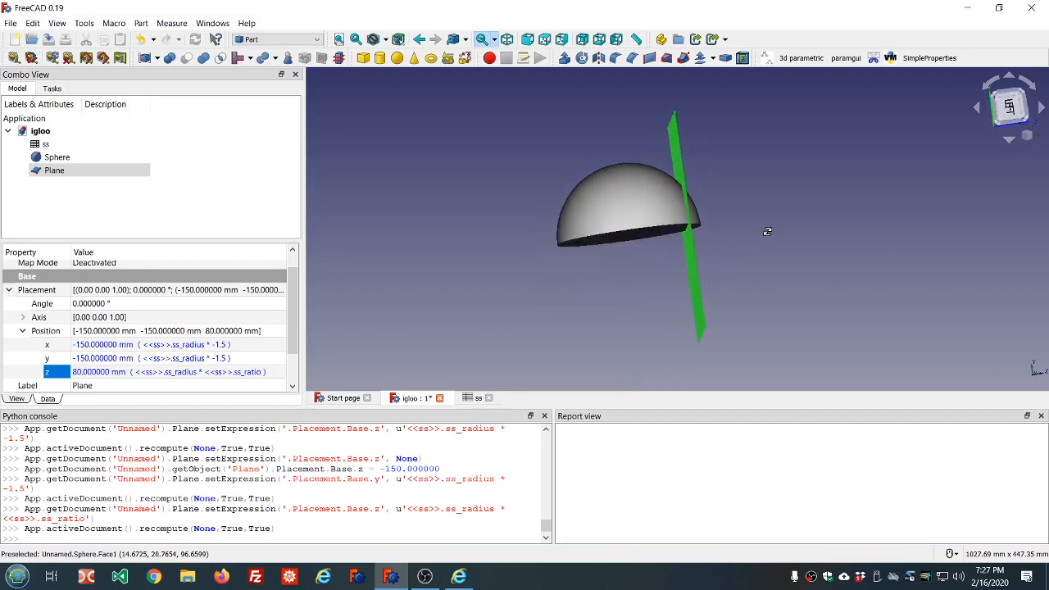
{"action": "mouse_move", "coordinate": [553, 246]}
{"action": "middle_mouse_down"}
{"action": "mouse_move", "coordinate": [551, 237]}
{"action": "mouse_move", "coordinate": [545, 246]}
{"action": "middle_mouse_up"}
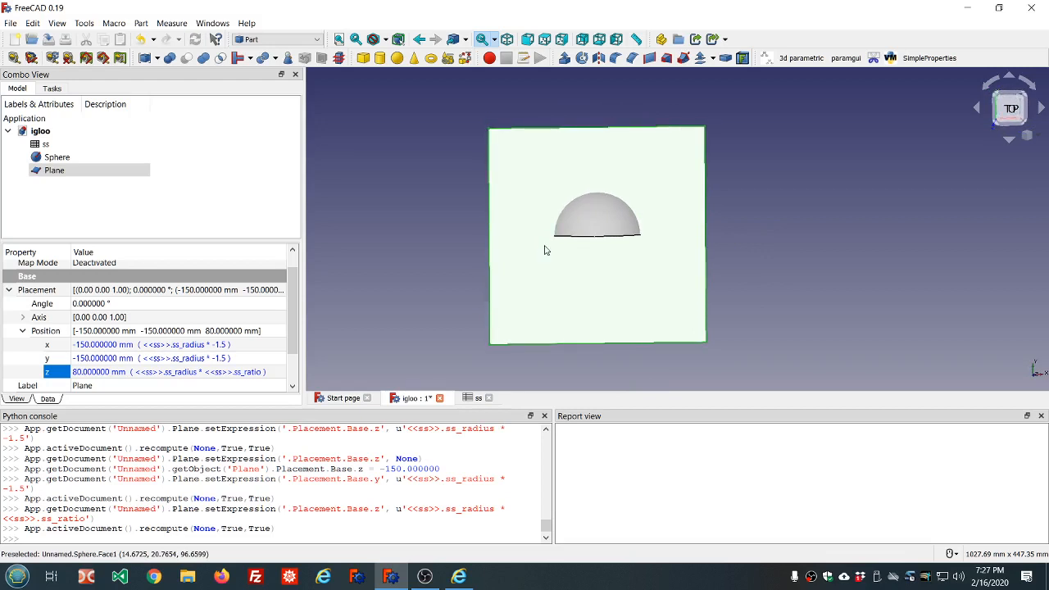
{"action": "left_click", "coordinate": [164, 203]}
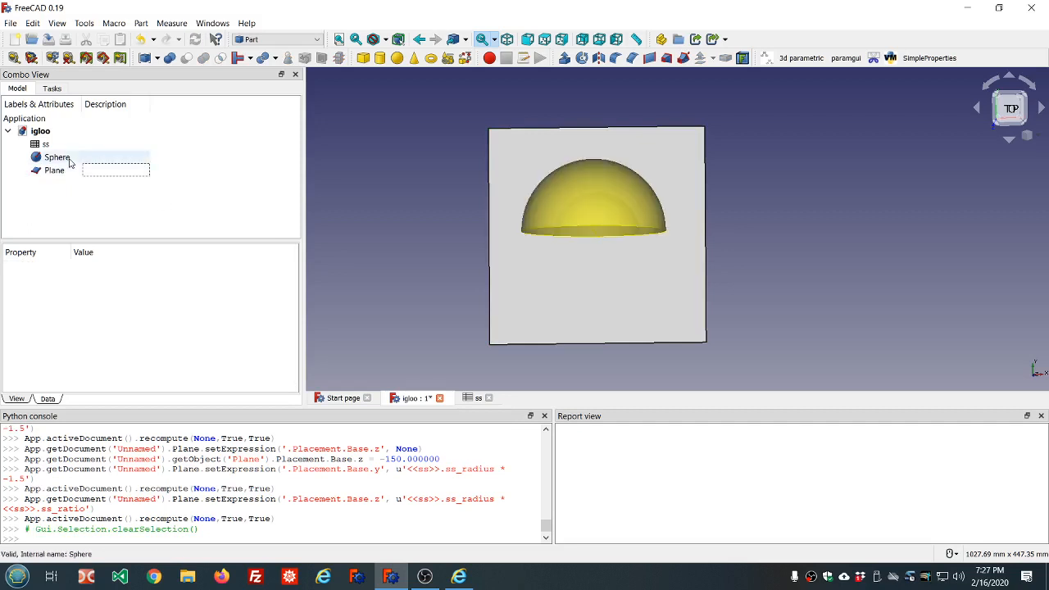
{"action": "left_click", "coordinate": [49, 39]}
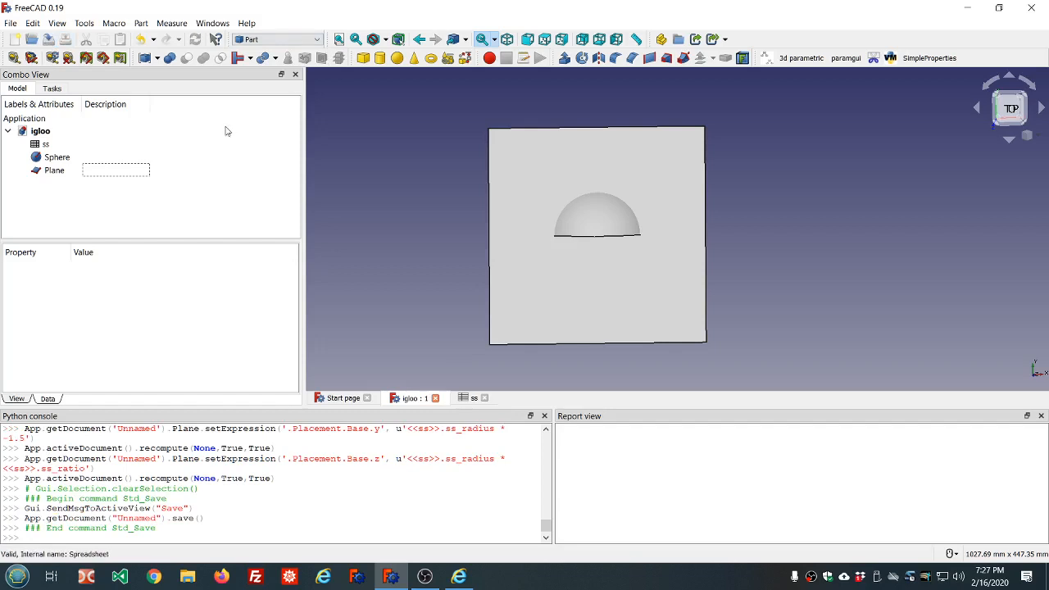
- Split the sphere and the plane against each other with the Boolean Fragments operation
{"action": "left_click", "coordinate": [73, 156]}
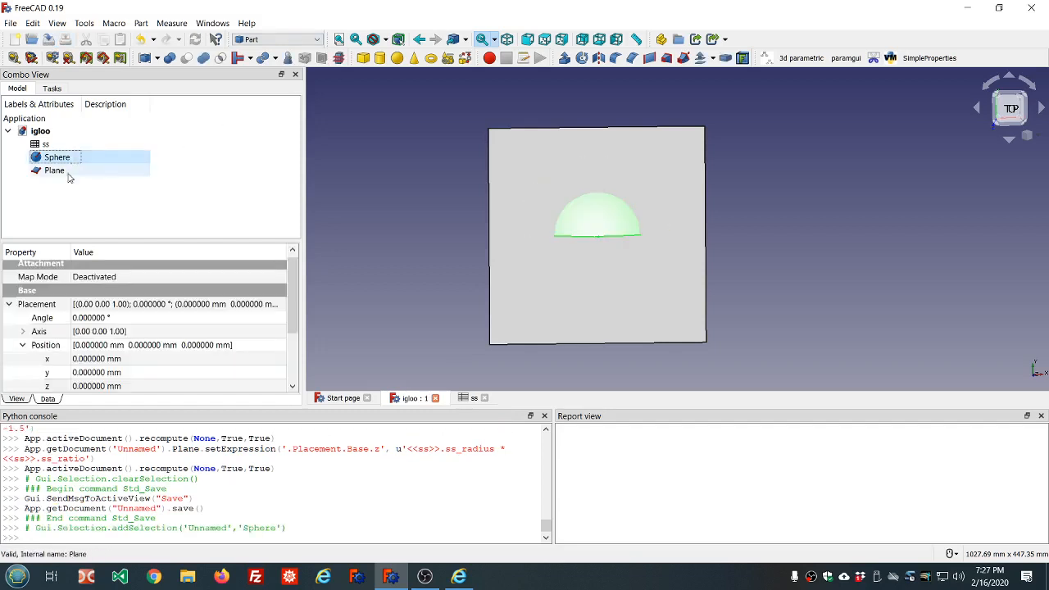
{"action": "left_click", "coordinate": [68, 174], "text": "ctrl"}
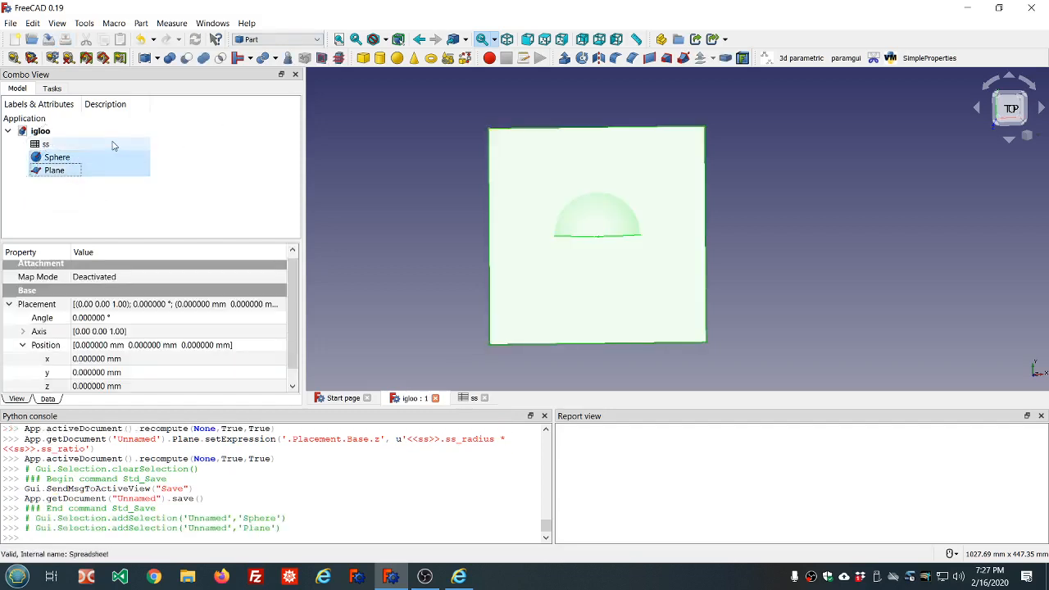
{"action": "left_click", "coordinate": [142, 23]}
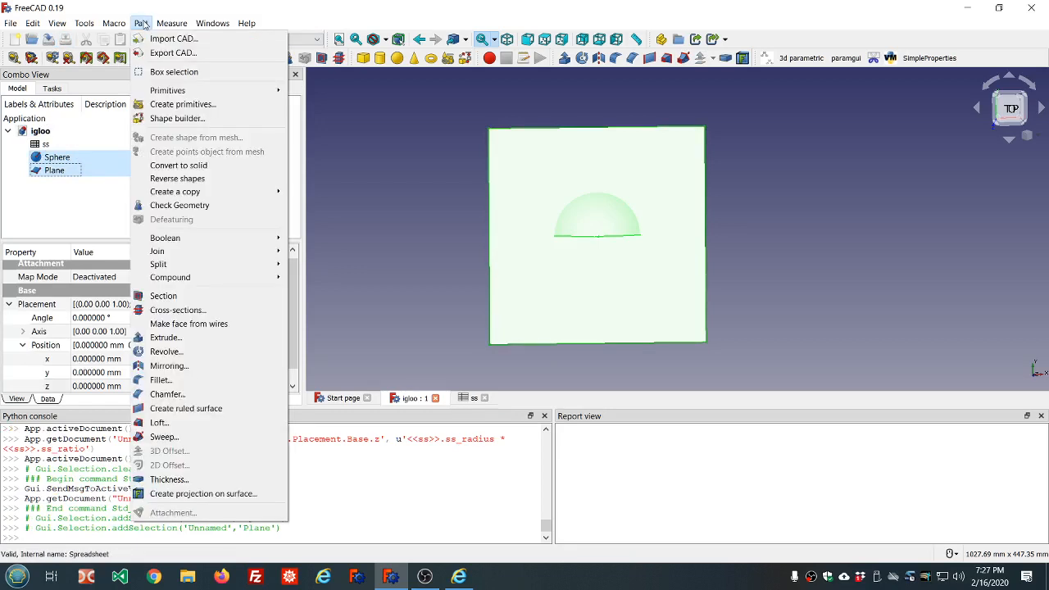
{"action": "mouse_move", "coordinate": [207, 269]}
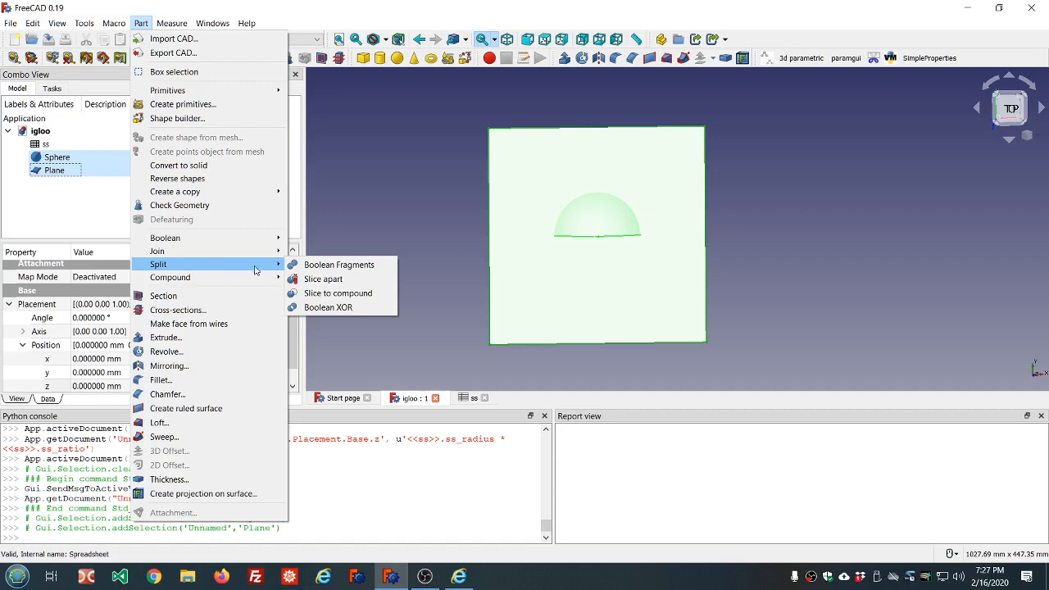
{"action": "left_click", "coordinate": [300, 269]}
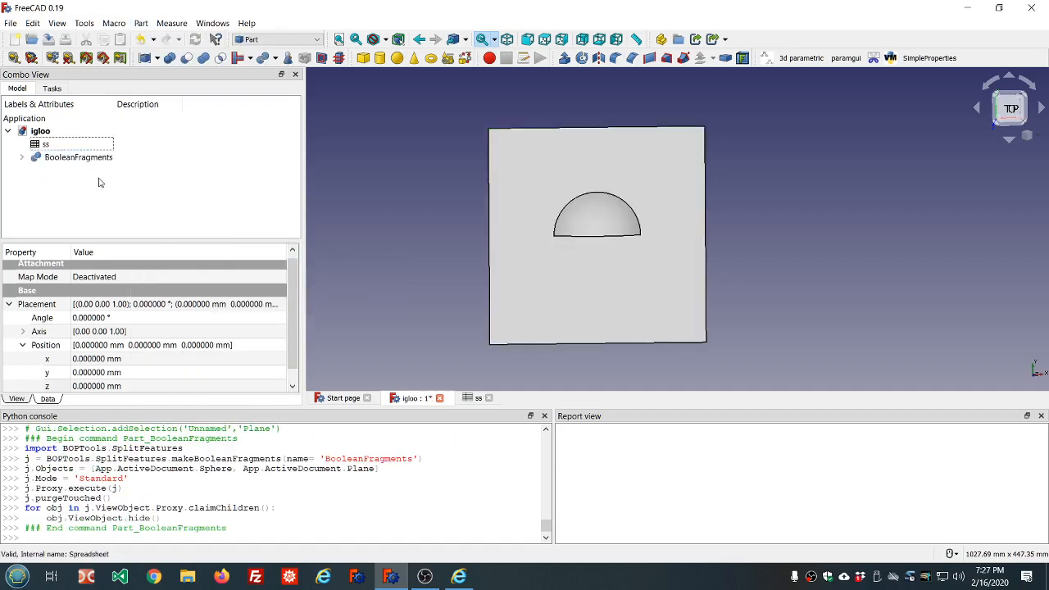
- Explode the BooleanFragments compound into its separate pieces
{"action": "double_click", "coordinate": [40, 158]}
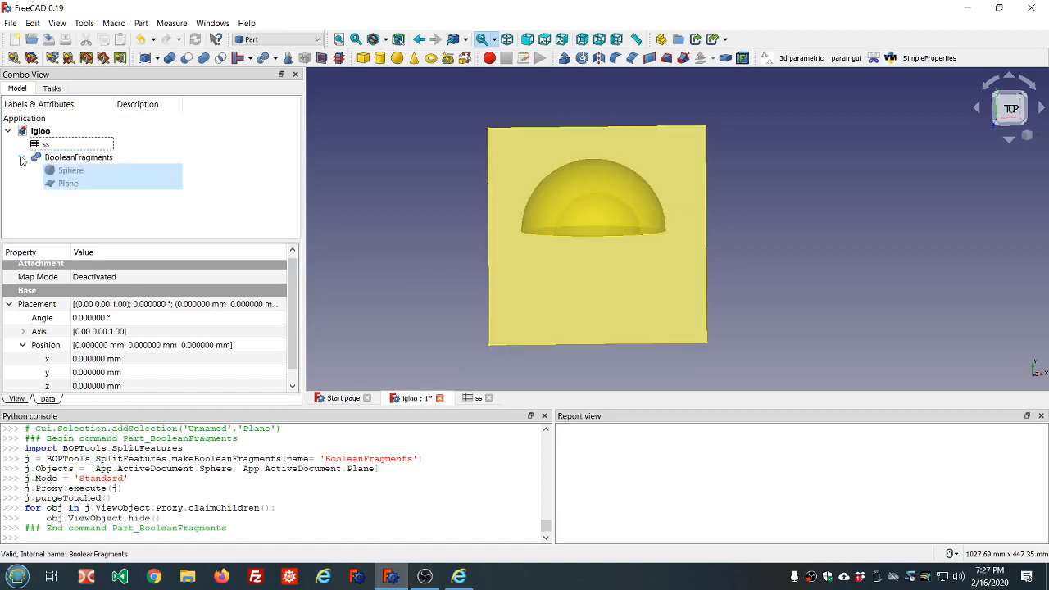
{"action": "left_click", "coordinate": [156, 115]}
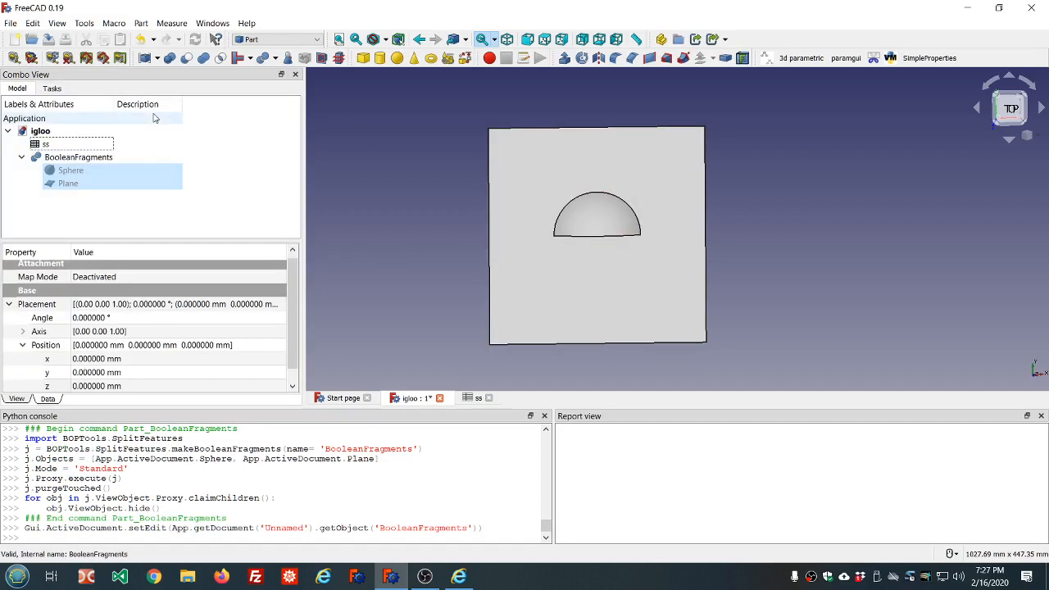
{"action": "left_click", "coordinate": [102, 155]}
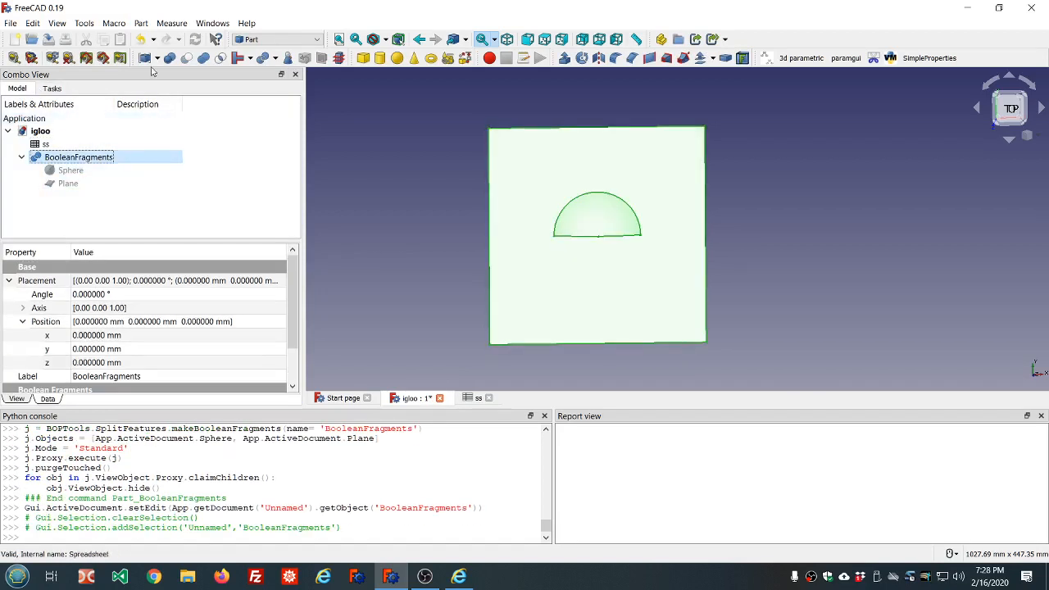
{"action": "left_click", "coordinate": [140, 23]}
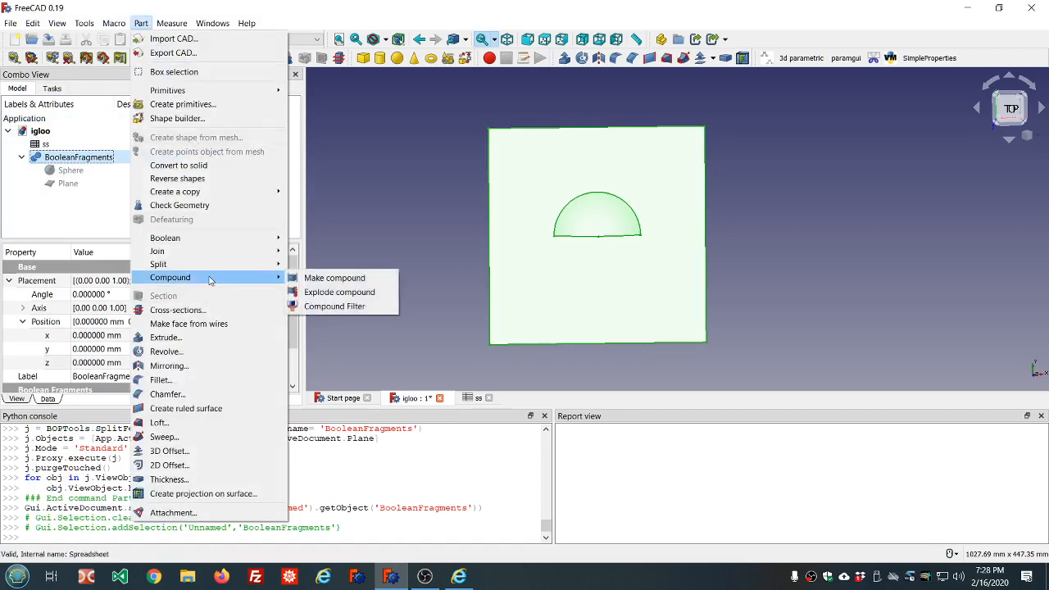
{"action": "left_click", "coordinate": [347, 293]}
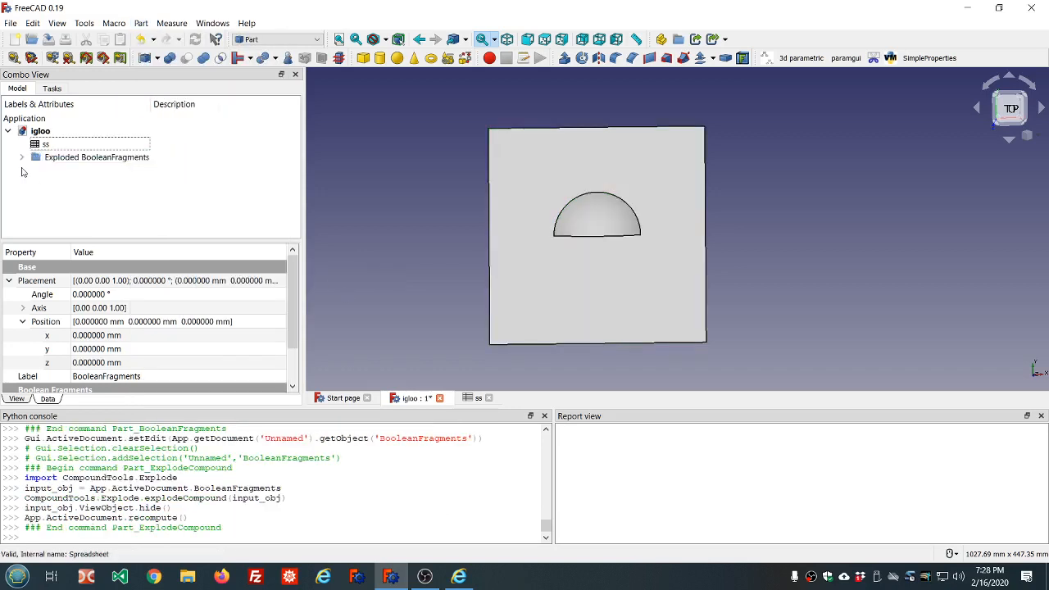
- Inspect each exploded BooleanFragments piece one by one to identify which part of the dome or plane it represents
{"action": "left_click", "coordinate": [22, 157]}
{"action": "left_click", "coordinate": [98, 171]}
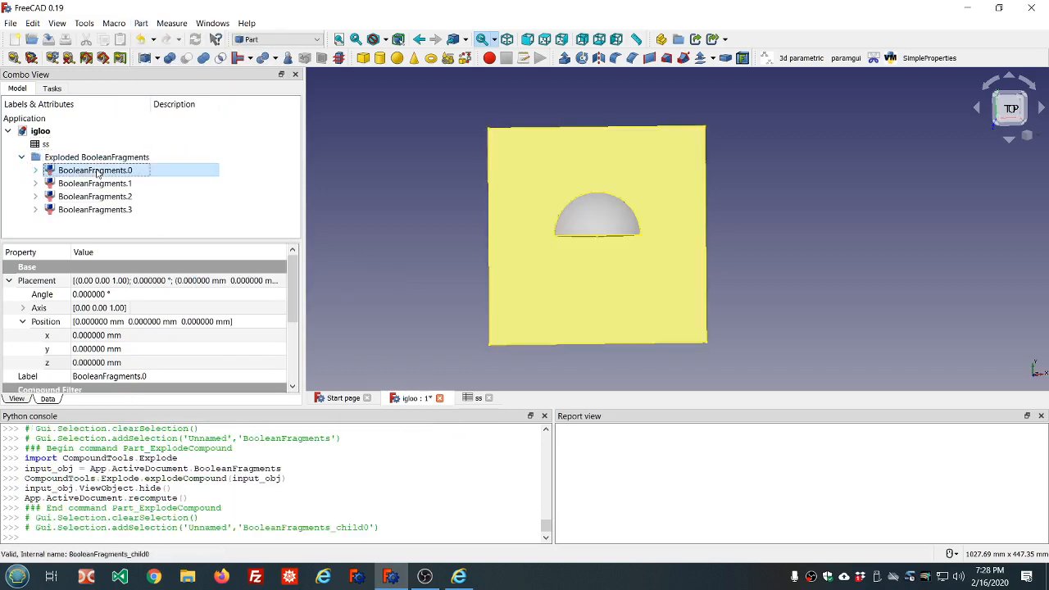
{"action": "left_click", "coordinate": [414, 166]}
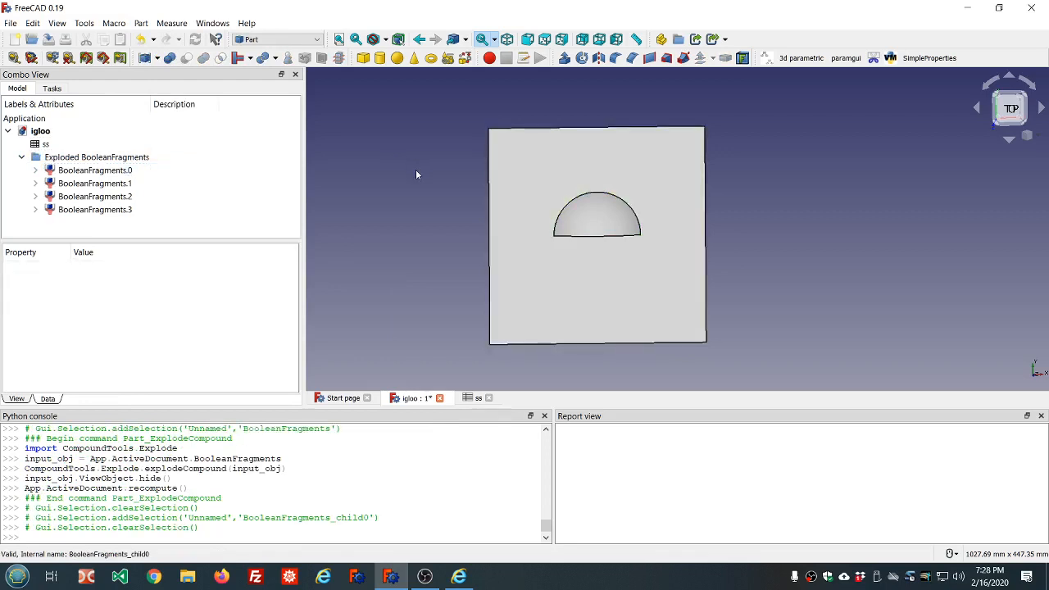
{"action": "middle_click_drag", "start_coordinate": [416, 174], "coordinate": [595, 199]}
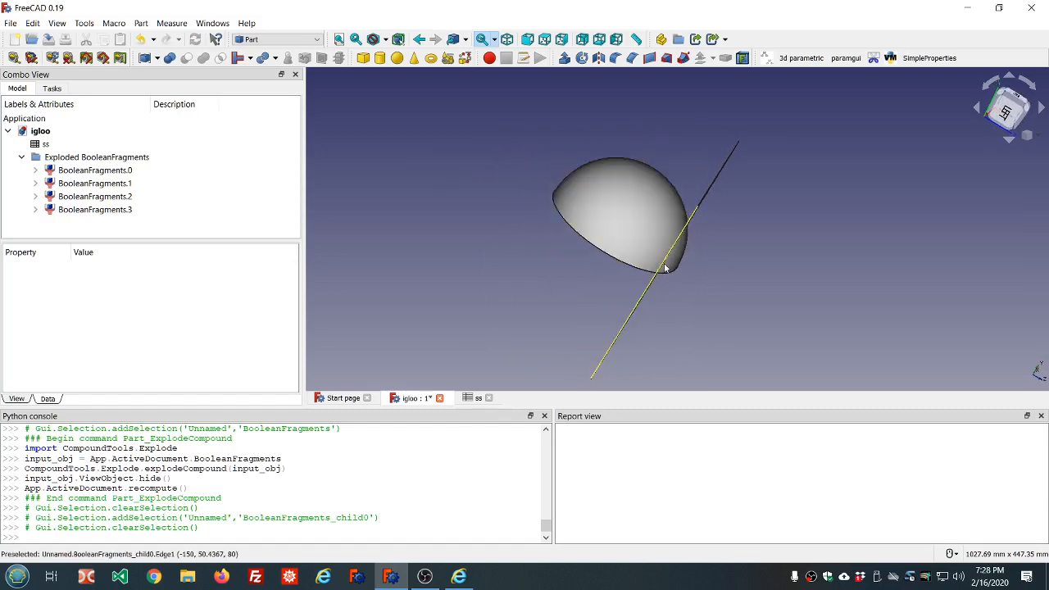
{"action": "middle_click_drag", "start_coordinate": [741, 229], "coordinate": [710, 226]}
{"action": "left_click", "coordinate": [124, 172]}
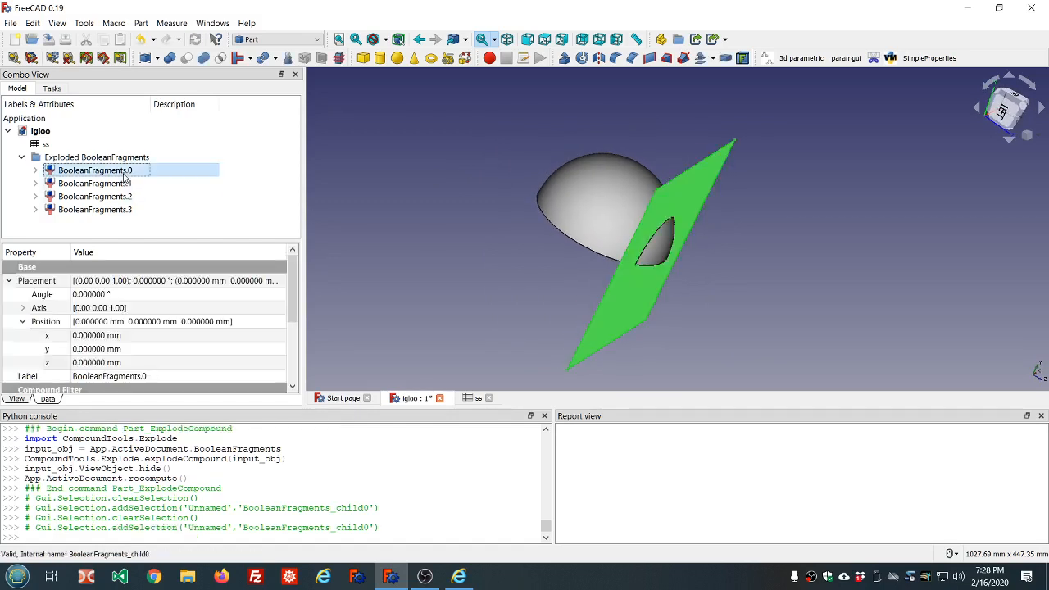
{"action": "left_click", "coordinate": [125, 186]}
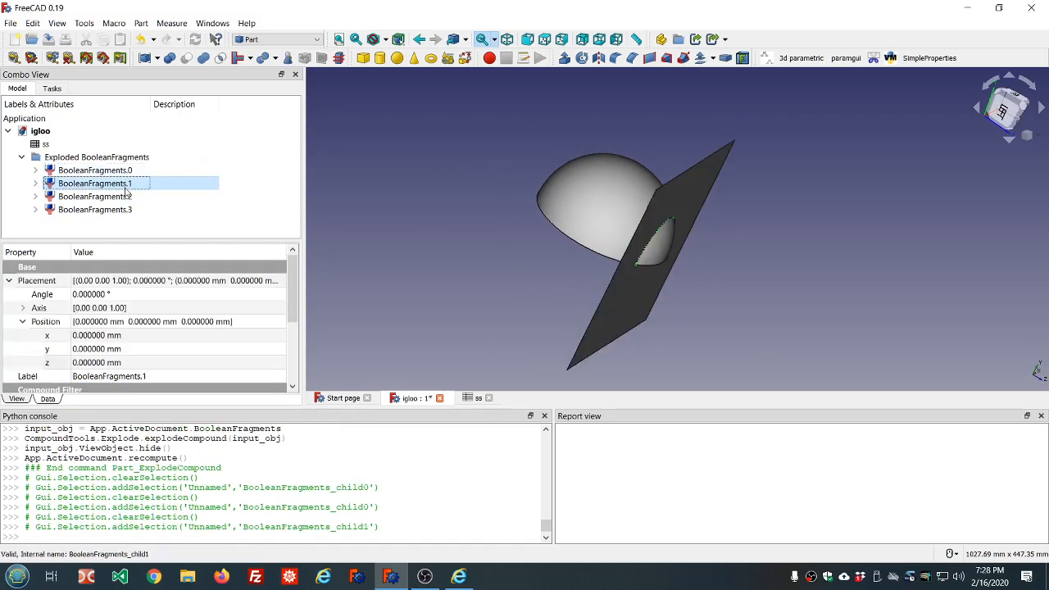
{"action": "left_click", "coordinate": [125, 198]}
{"action": "left_click", "coordinate": [125, 210]}
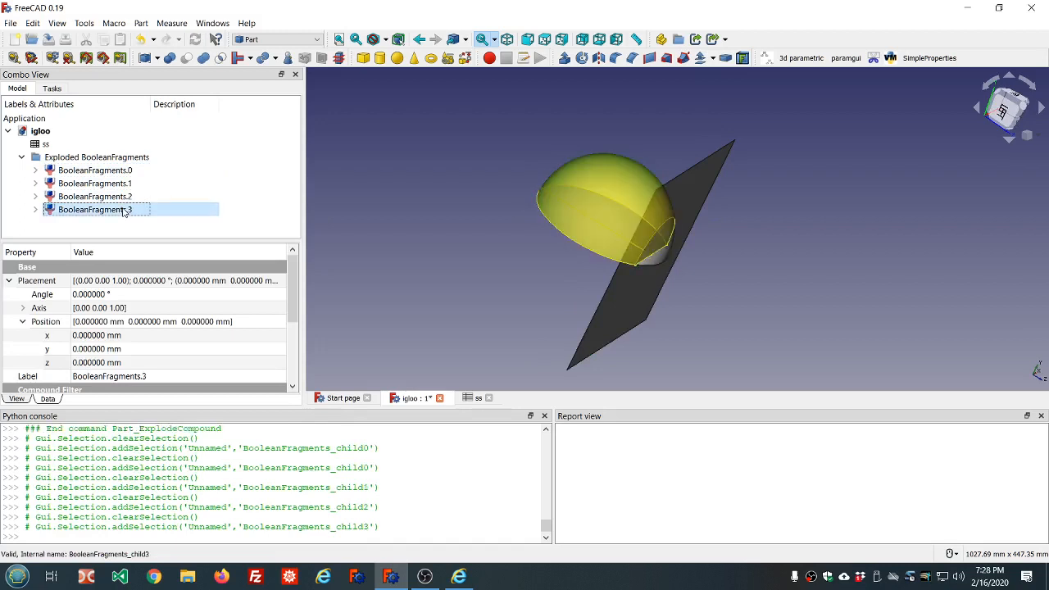
{"action": "left_click", "coordinate": [124, 198]}
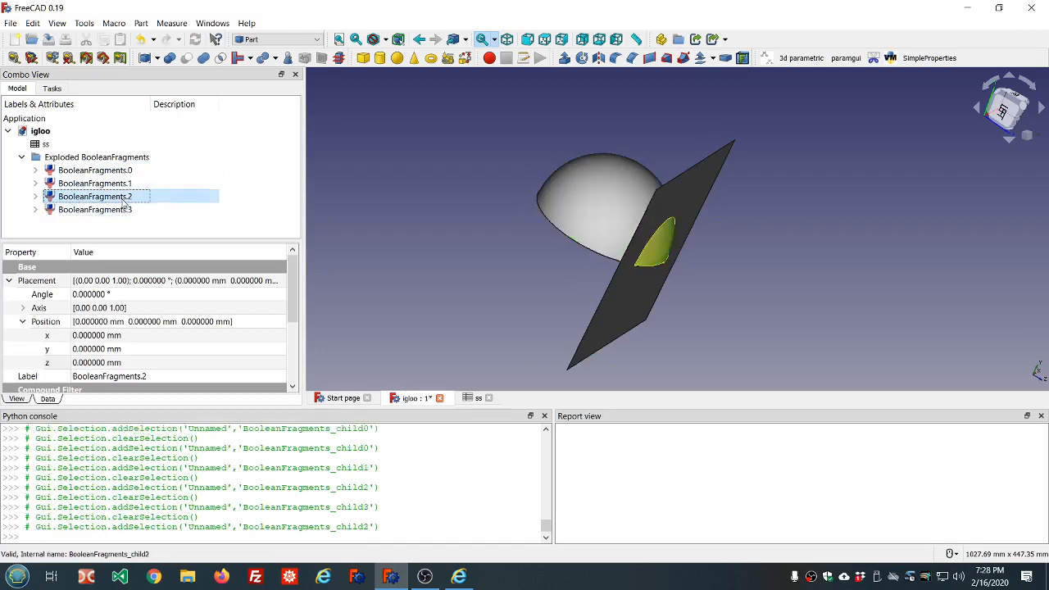
{"action": "left_click", "coordinate": [123, 185]}
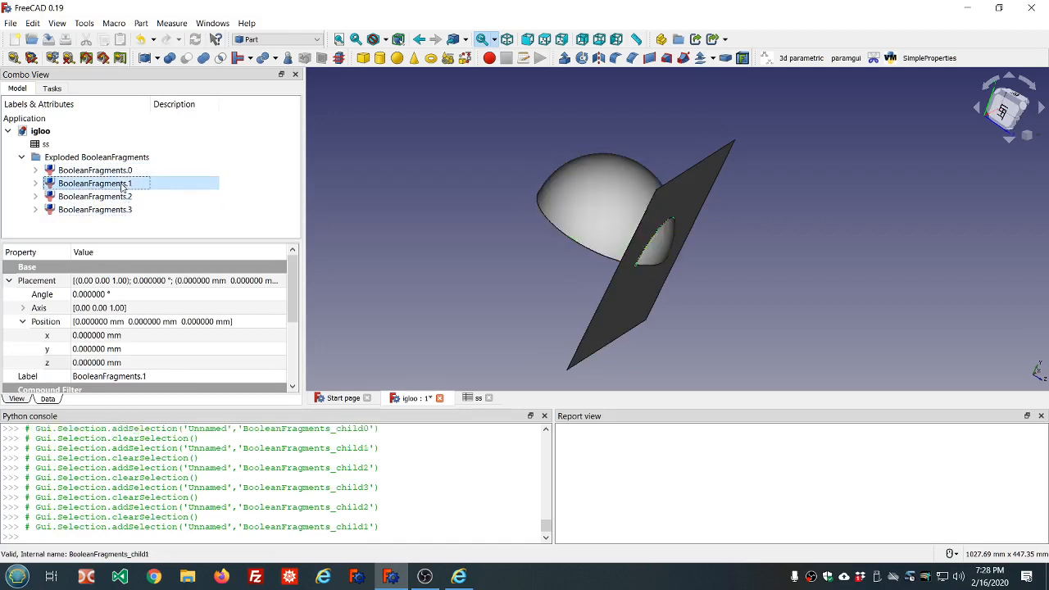
{"action": "left_click", "coordinate": [125, 172]}
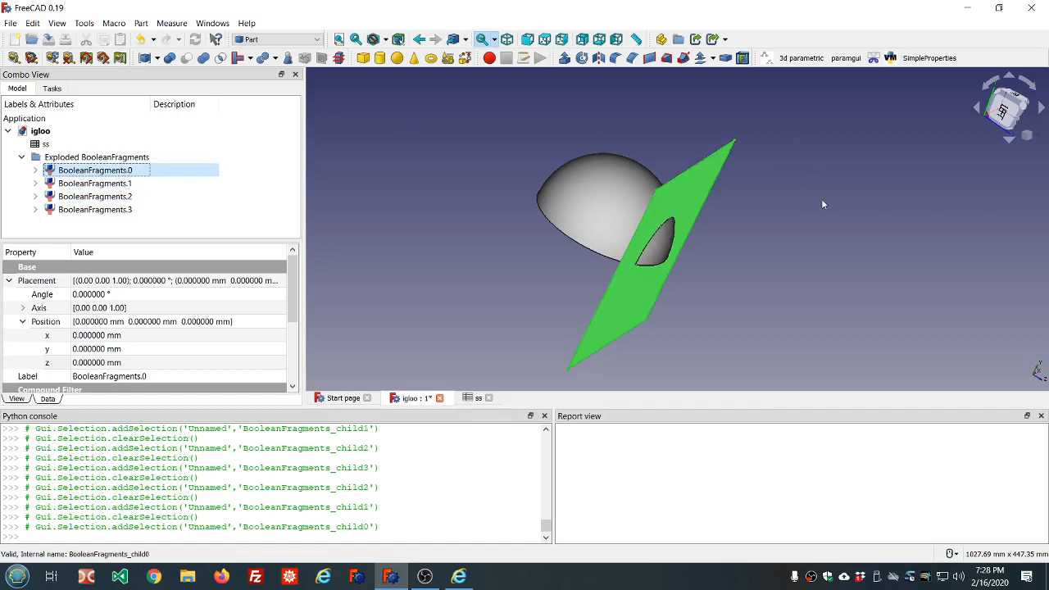
{"action": "middle_click_drag", "start_coordinate": [821, 199], "coordinate": [349, 222]}
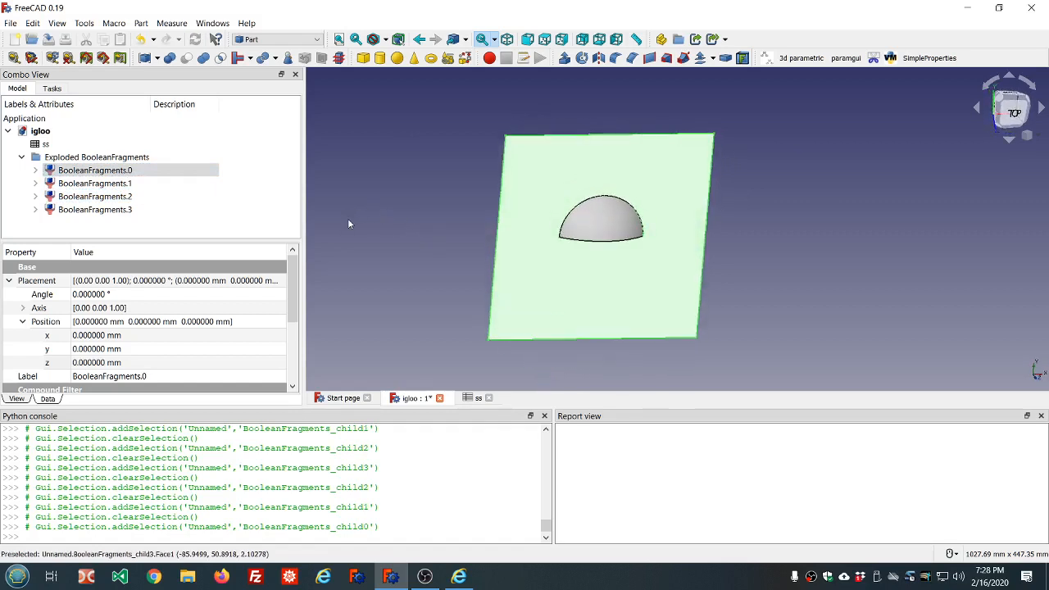
{"action": "left_click", "coordinate": [107, 209]}
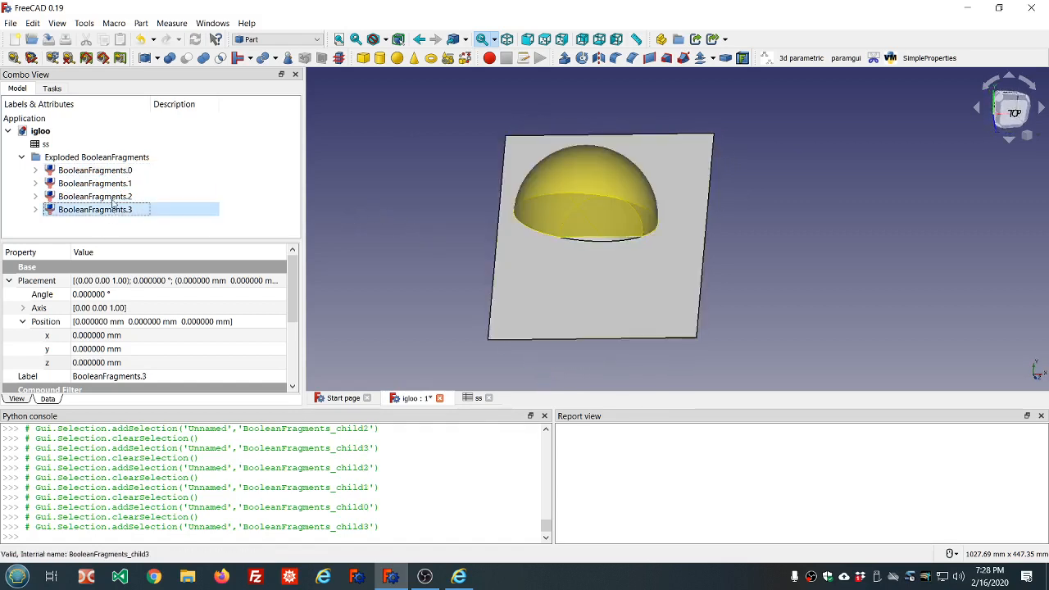
- Delete the small cut-off dome piece BooleanFragments.2 and hide the outer plane piece BooleanFragments.0
{"action": "left_click", "coordinate": [113, 199]}
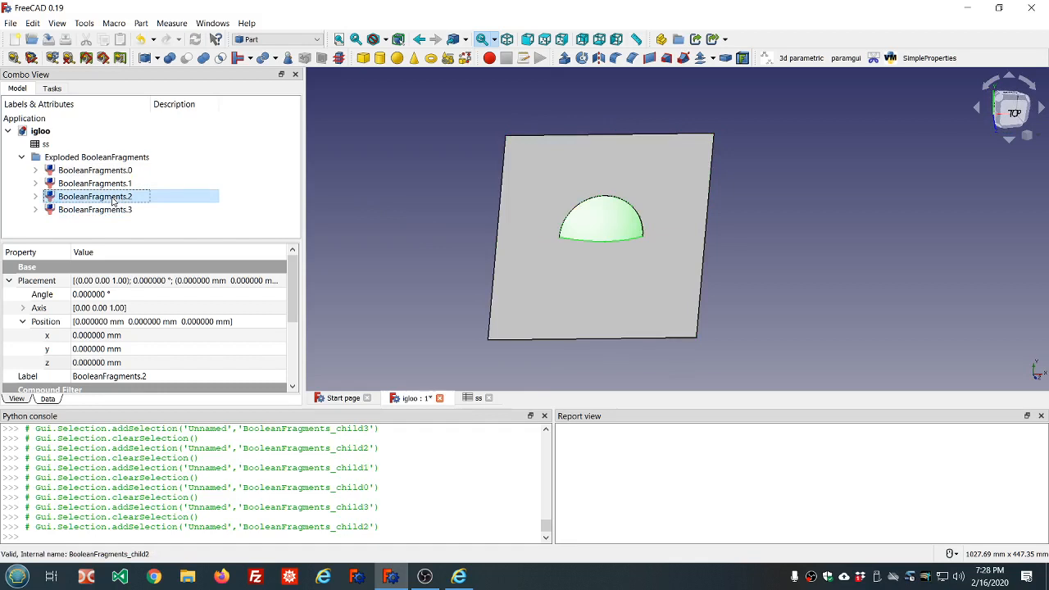
{"action": "key", "text": "Delete"}
{"action": "left_click", "coordinate": [119, 171]}
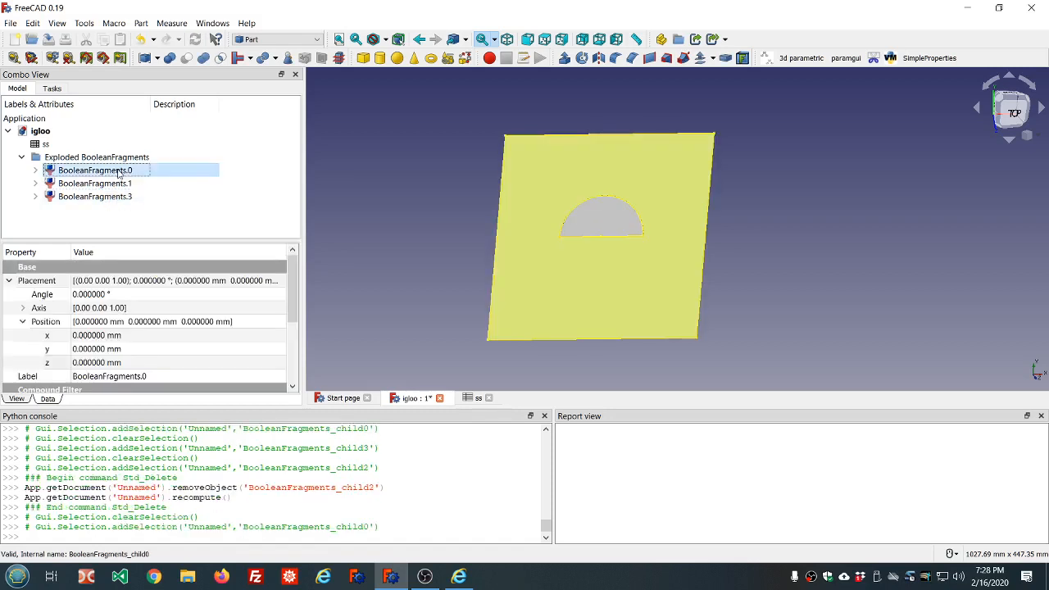
{"action": "key", "text": "space"}
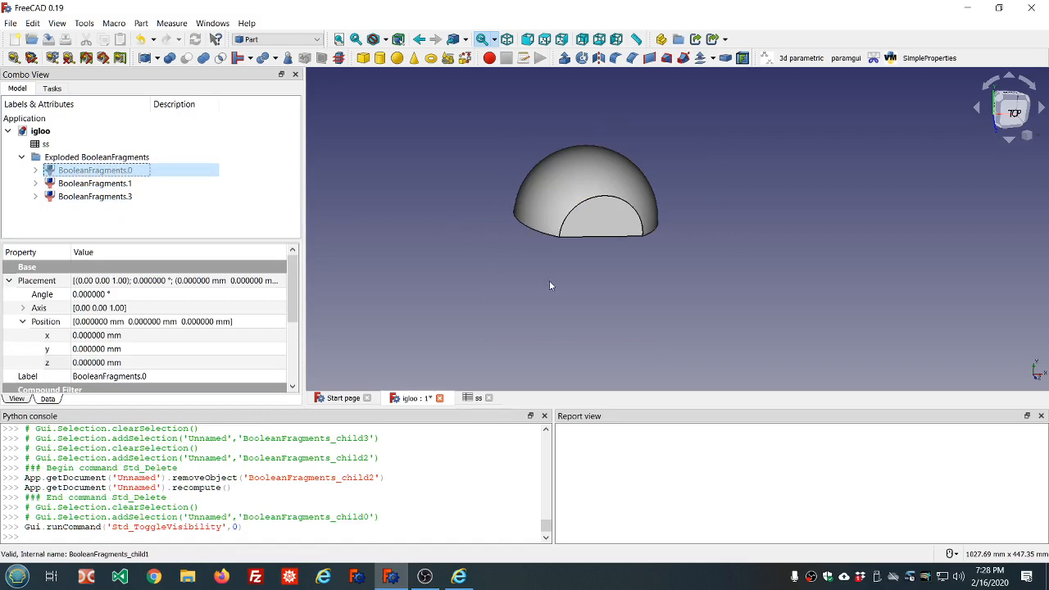
{"action": "middle_click_drag", "start_coordinate": [704, 288], "coordinate": [684, 246]}
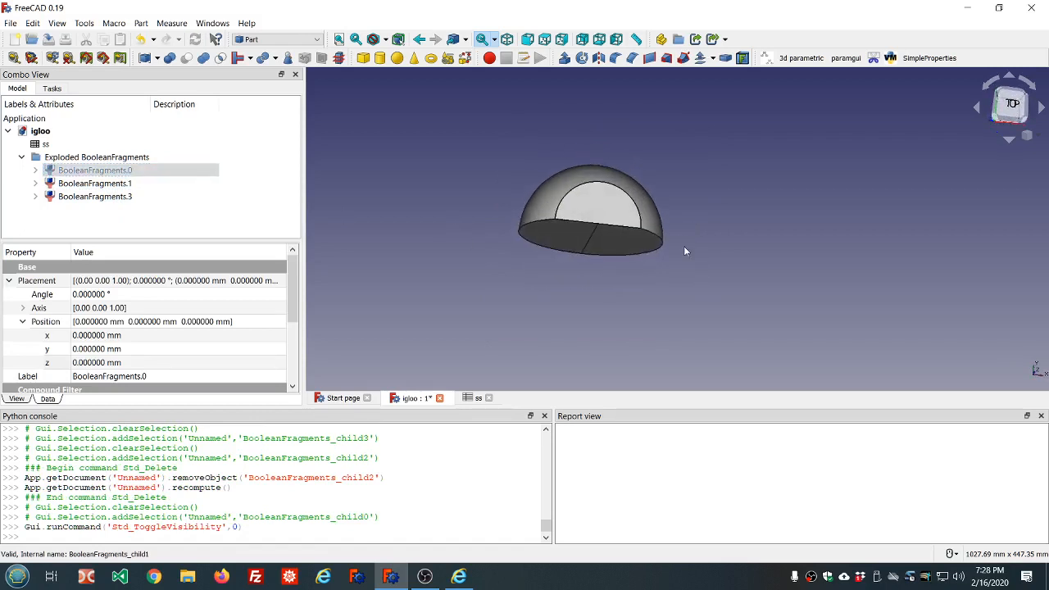
- Hide the main dome piece BooleanFragments.3, leaving only the half-disc face BooleanFragments.1 shown
{"action": "left_click", "coordinate": [143, 210]}
{"action": "left_click", "coordinate": [123, 185]}
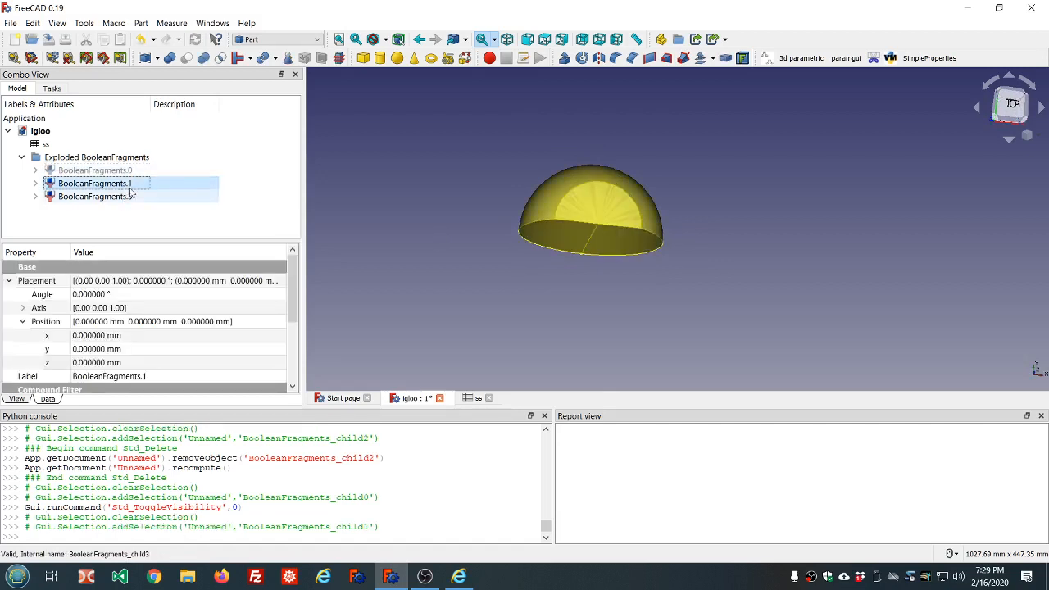
{"action": "left_click", "coordinate": [124, 197]}
{"action": "key", "text": "space"}
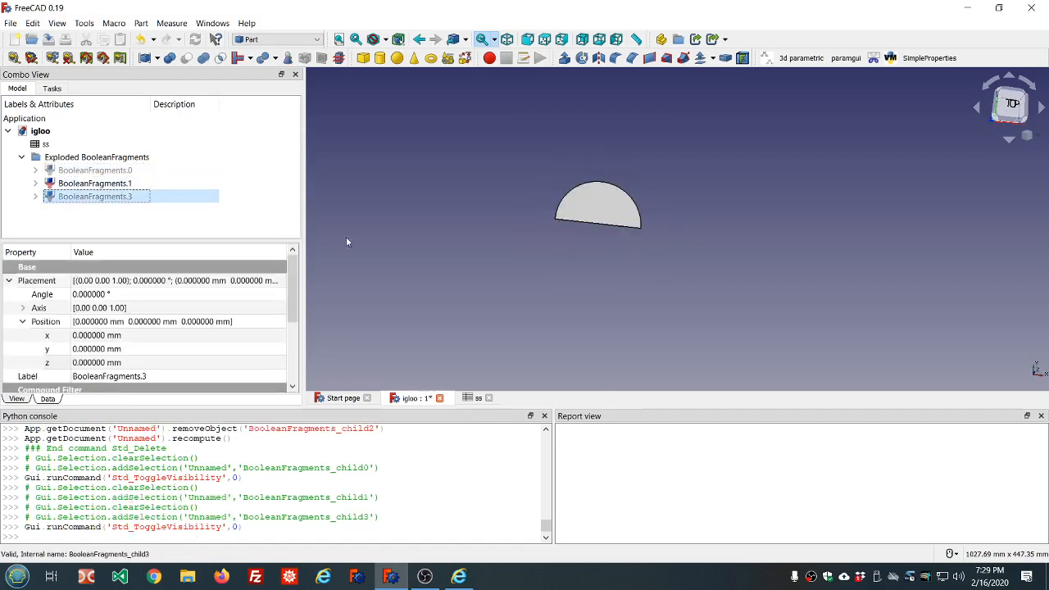
{"action": "left_click", "coordinate": [382, 232]}
{"action": "middle_click_drag", "start_coordinate": [664, 194], "coordinate": [560, 216]}
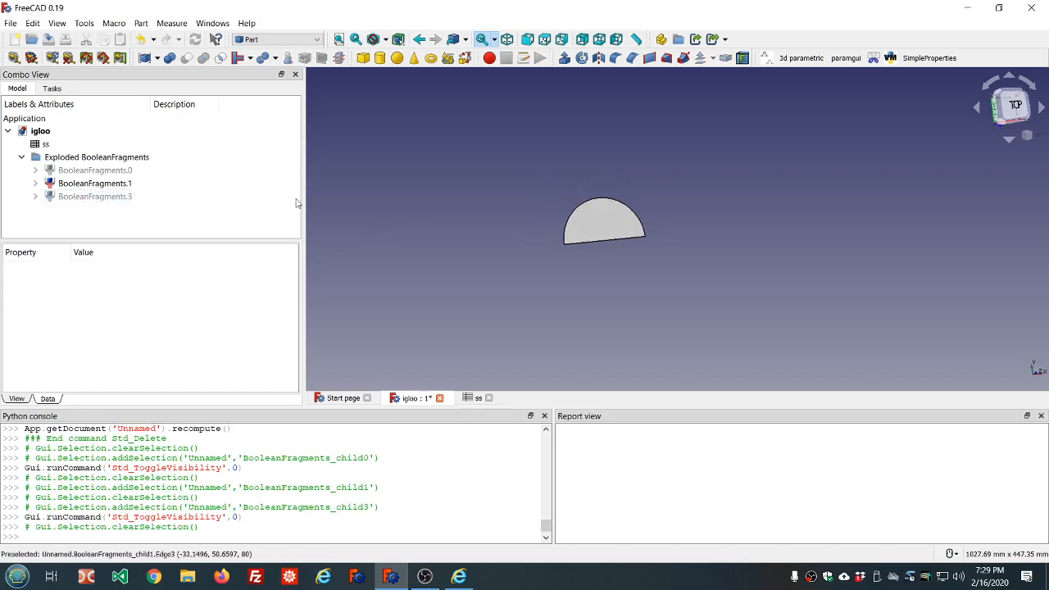
- Try extruding the half-disc face BooleanFragments.1 by 10 mm along its normal, and delete the trial extrusion
{"action": "left_click", "coordinate": [118, 188]}
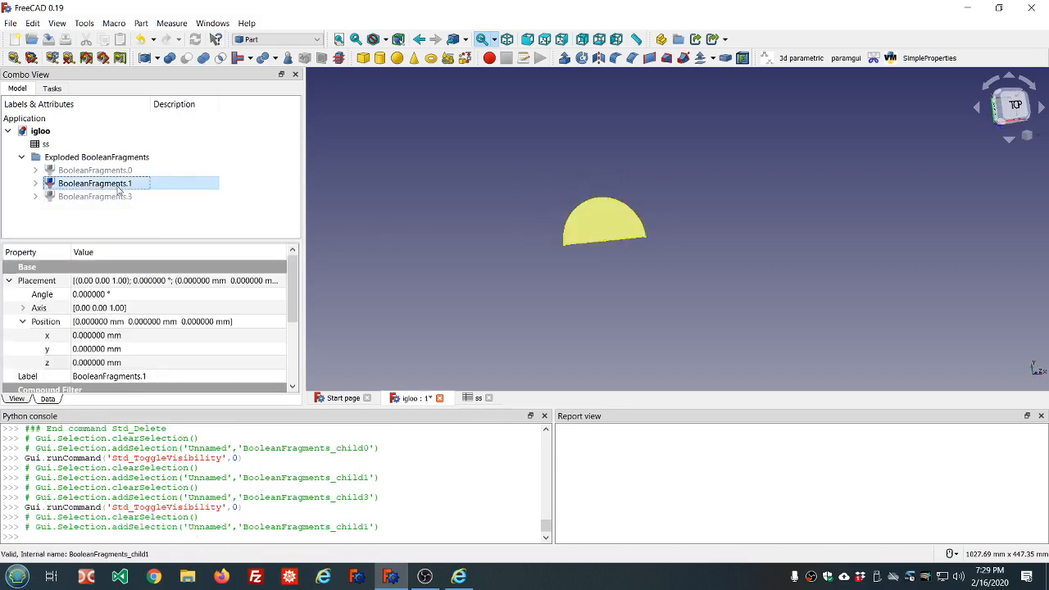
{"action": "left_click", "coordinate": [565, 60]}
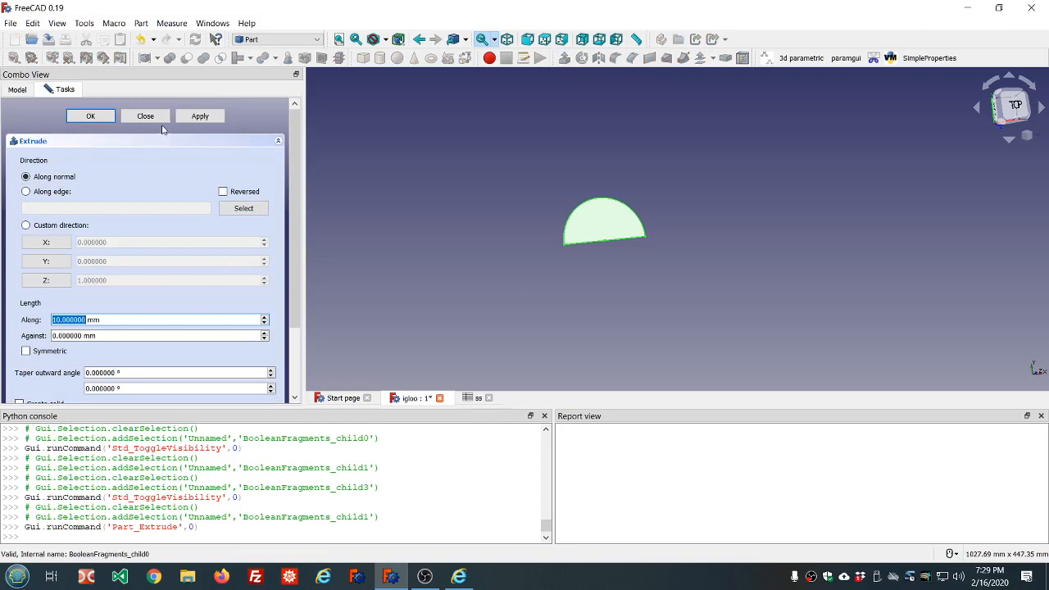
{"action": "left_click", "coordinate": [91, 117]}
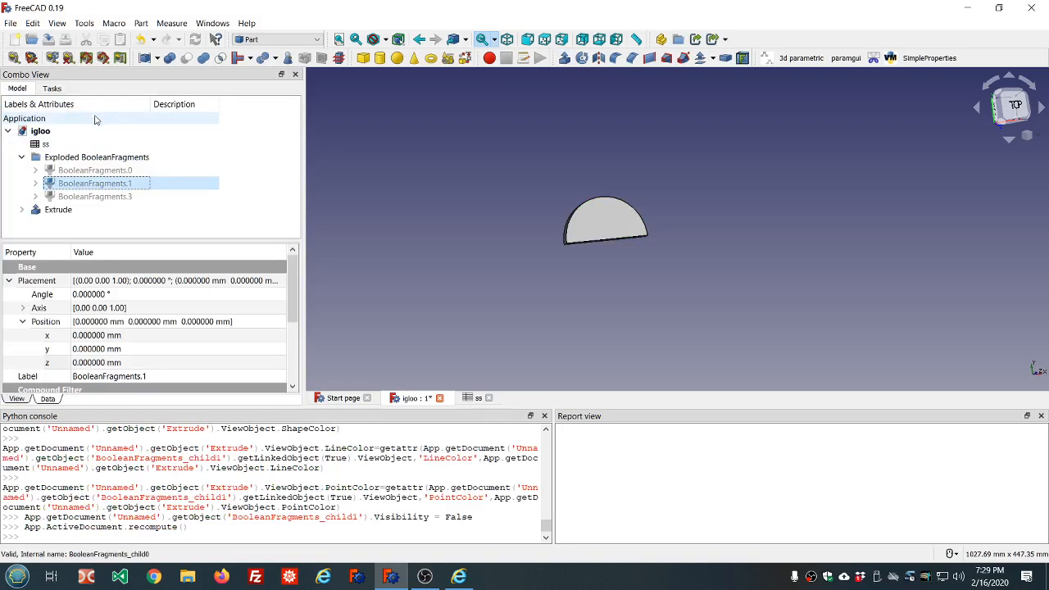
{"action": "middle_click_drag", "start_coordinate": [568, 127], "coordinate": [525, 244]}
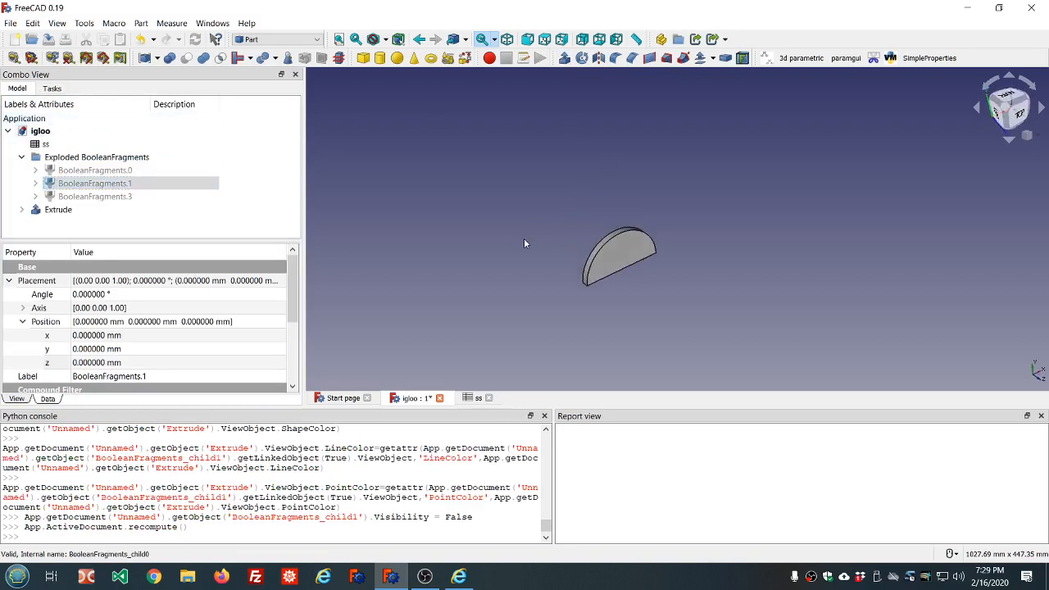
{"action": "middle_click_drag", "start_coordinate": [531, 283], "coordinate": [484, 265]}
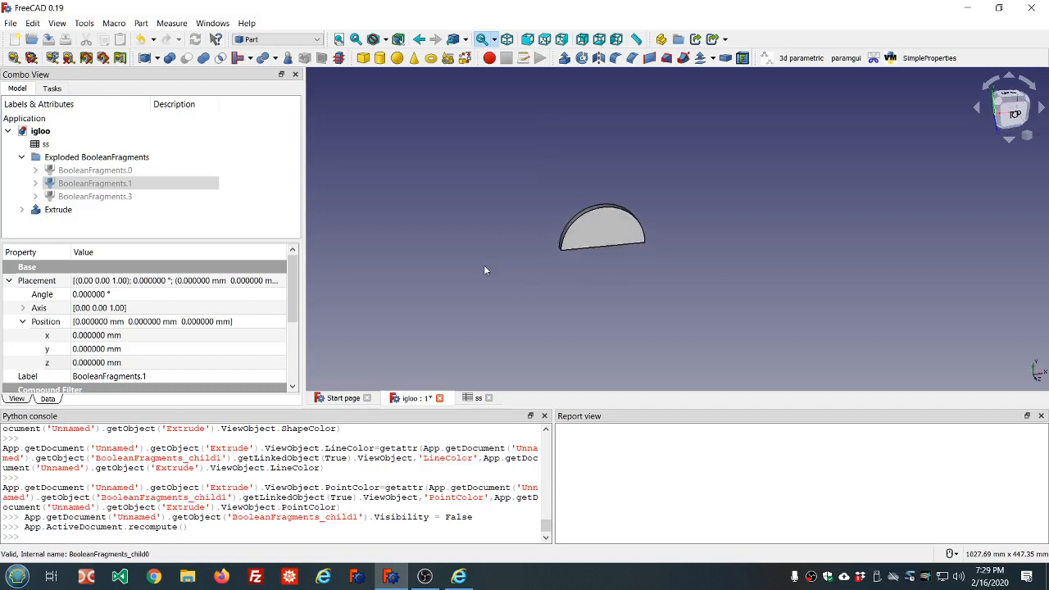
{"action": "left_click", "coordinate": [49, 211]}
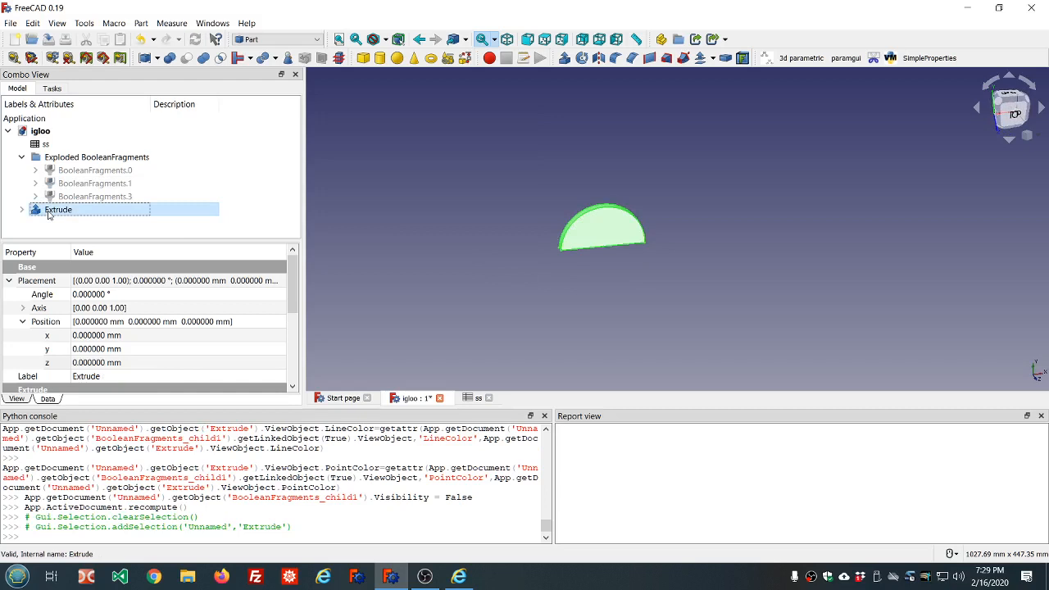
{"action": "key", "text": "Delete"}
- Make the half-disc face BooleanFragments.1 visible on its own, with the dome piece BooleanFragments.3 hidden
{"action": "left_click", "coordinate": [90, 196]}
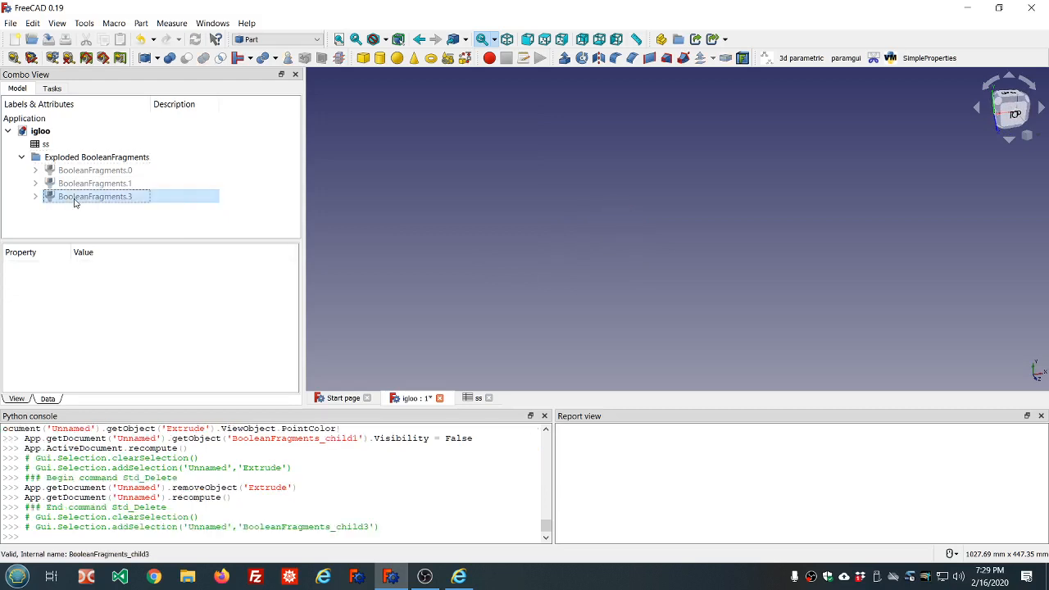
{"action": "key", "text": "space"}
{"action": "left_click", "coordinate": [339, 184]}
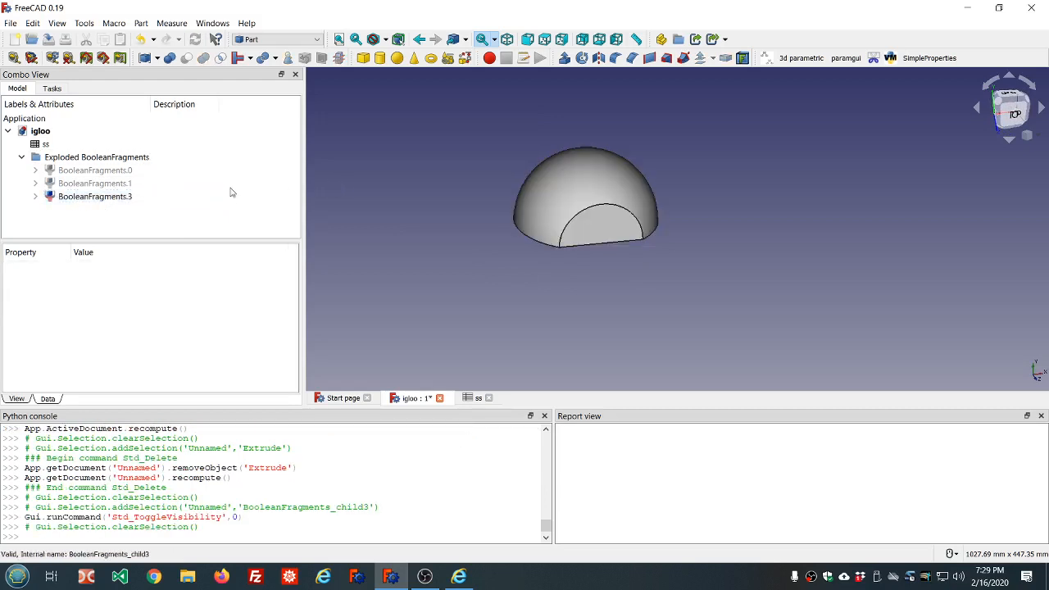
{"action": "left_click", "coordinate": [148, 185]}
{"action": "key", "text": "space"}
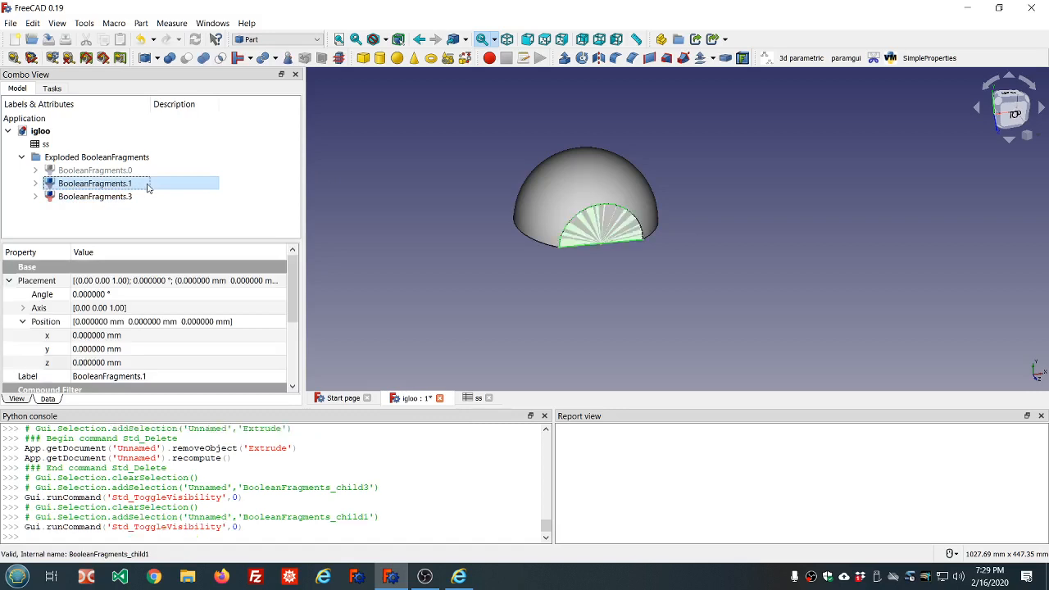
{"action": "left_click", "coordinate": [107, 197]}
{"action": "key", "text": "space"}
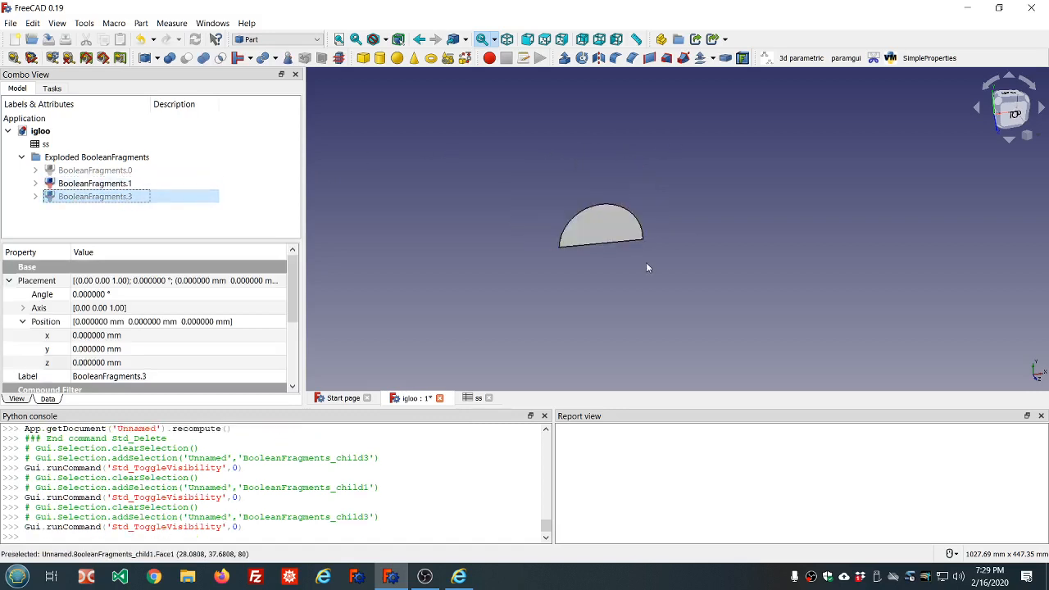
- Create a 2D offset of the half-disc face BooleanFragments.1 by -1 mm, with Pipe mode and Arc joins
{"action": "middle_click_drag", "start_coordinate": [632, 258], "coordinate": [614, 257]}
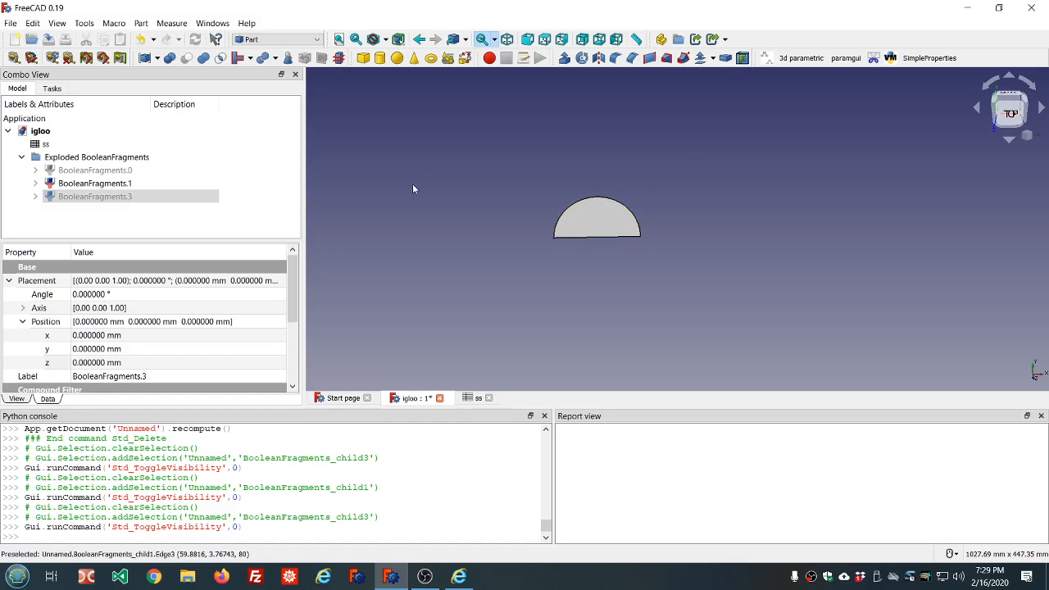
{"action": "left_click", "coordinate": [118, 185]}
{"action": "left_click", "coordinate": [714, 59]}
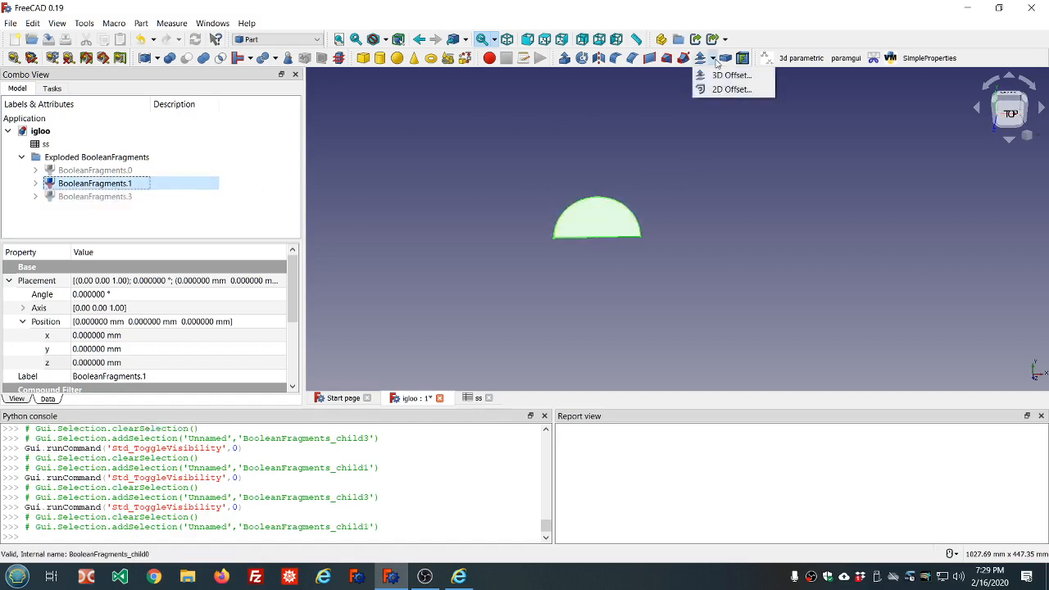
{"action": "left_click", "coordinate": [729, 90]}
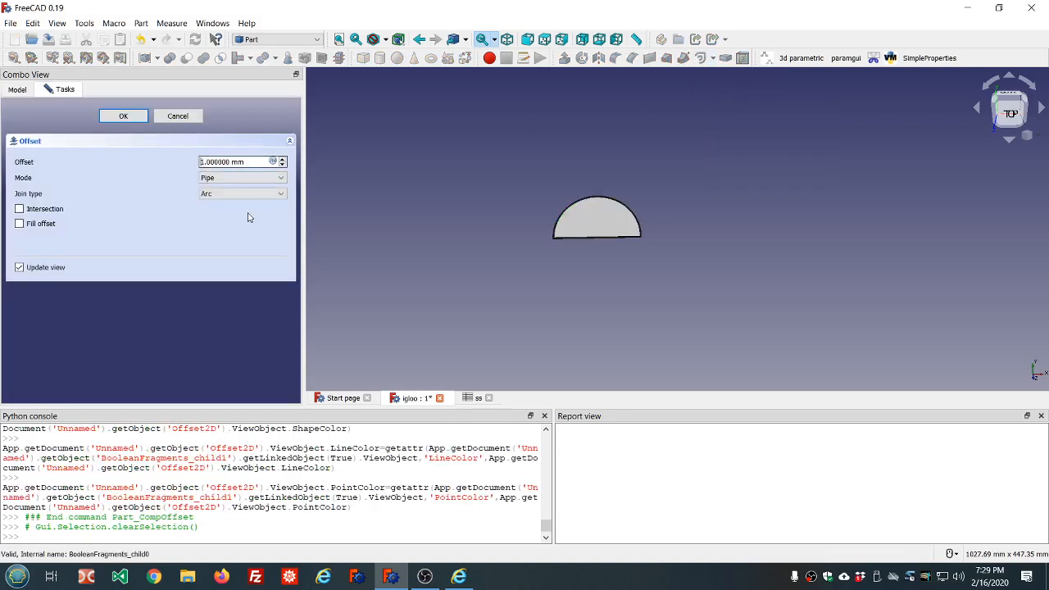
{"action": "type", "text": "-"}
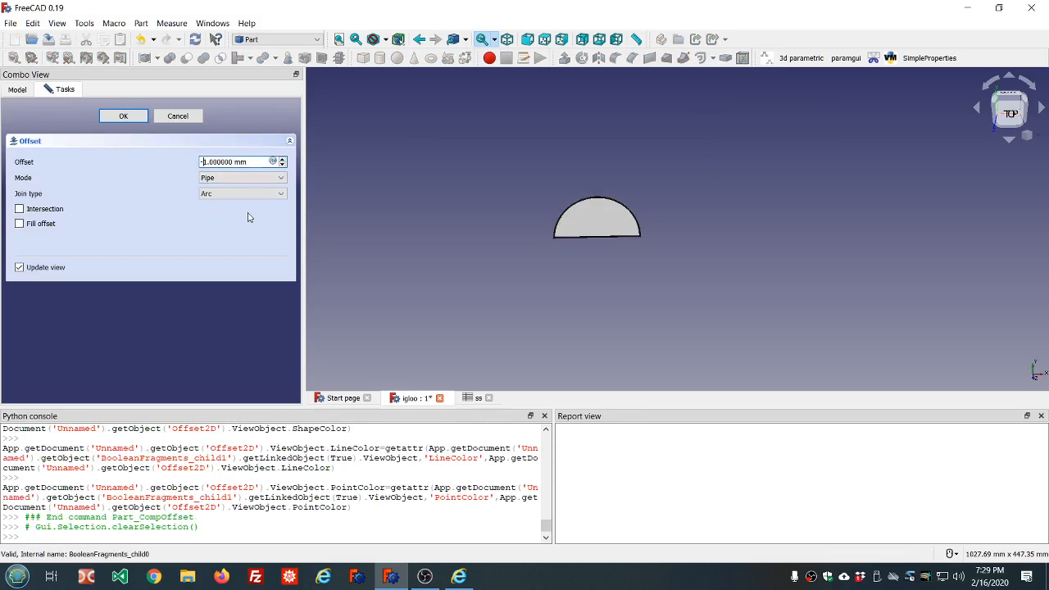
{"action": "left_click", "coordinate": [128, 121]}
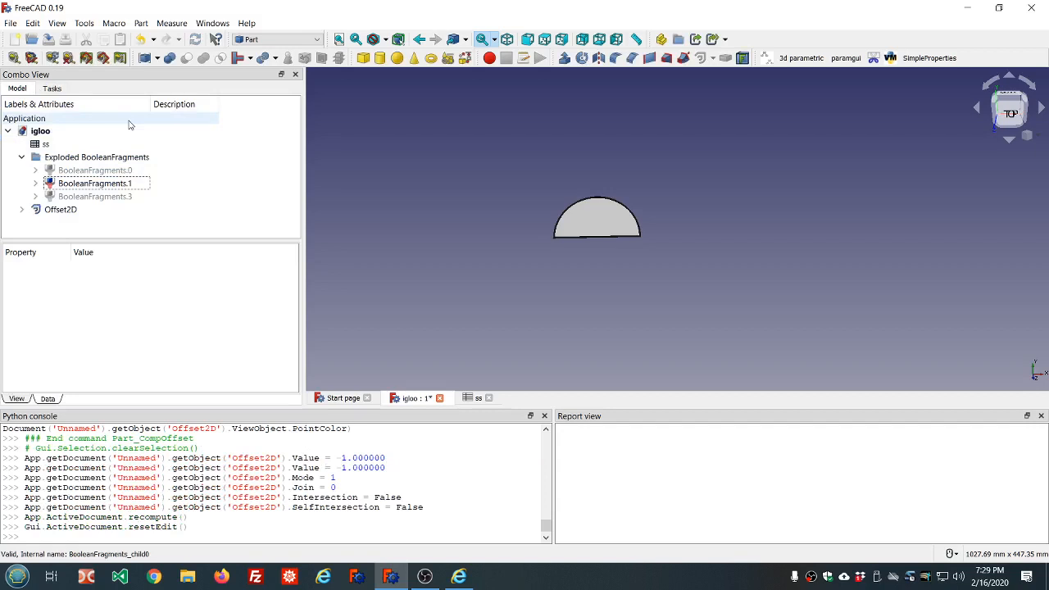
- Bind the Value property of Offset2D to the expression <<ss>>.ss_wall_thickness * -1
{"action": "left_click", "coordinate": [51, 210]}
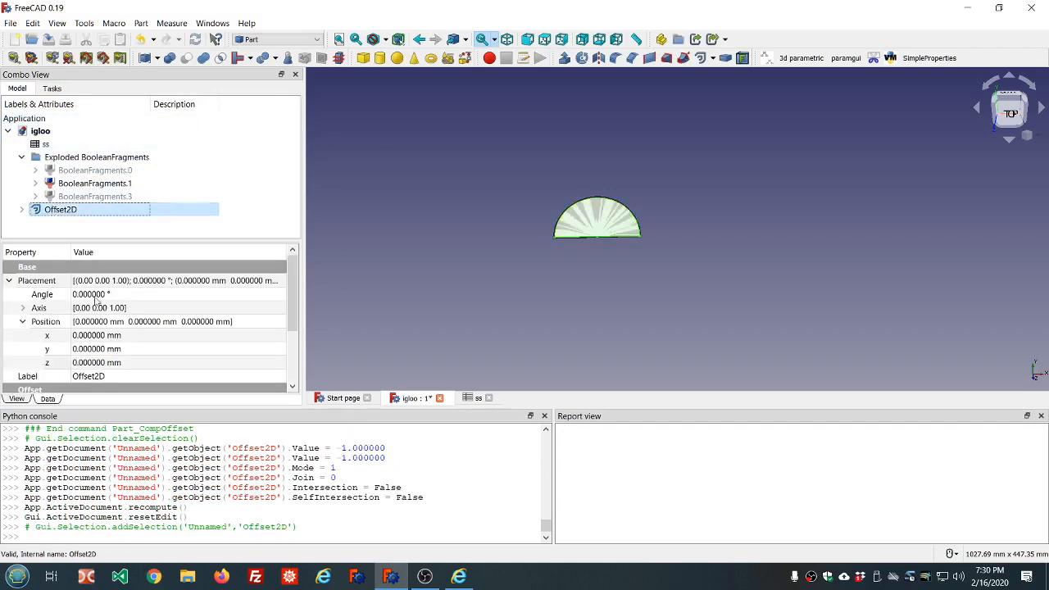
{"action": "left_click", "coordinate": [22, 321]}
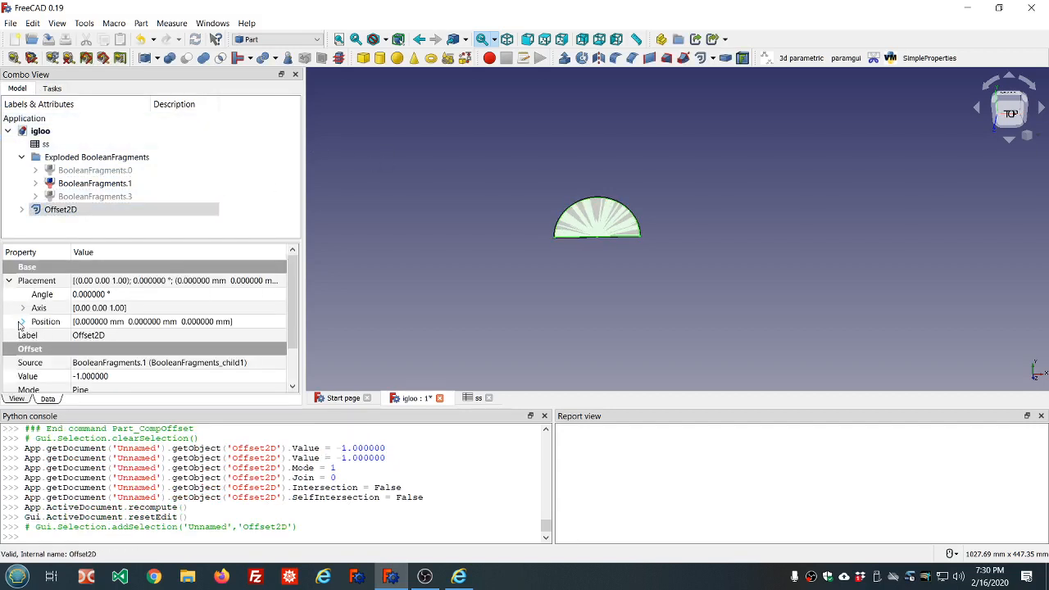
{"action": "left_click", "coordinate": [203, 369]}
{"action": "left_click", "coordinate": [201, 377]}
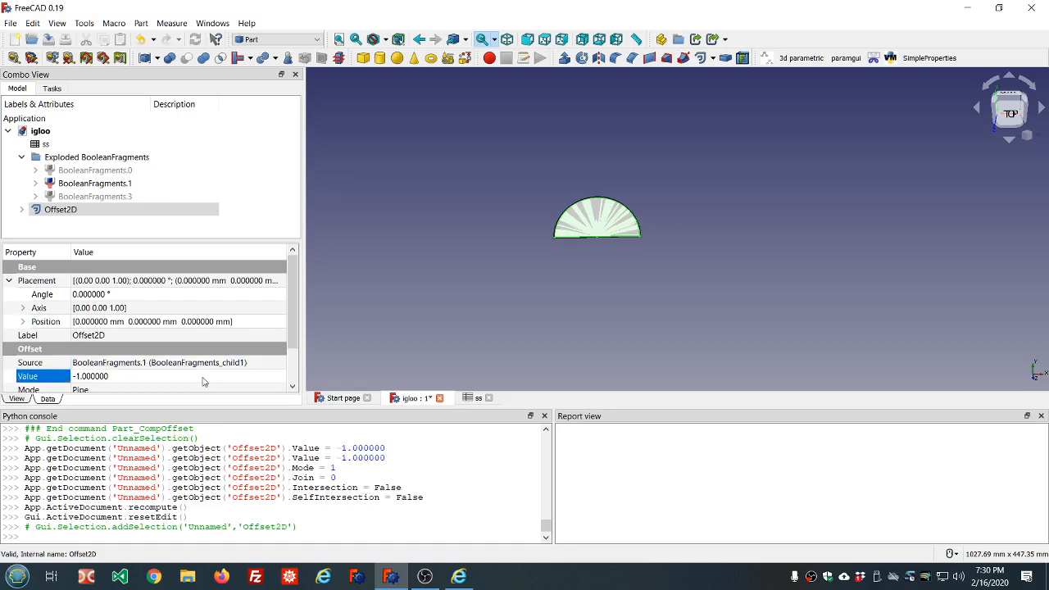
{"action": "left_click", "coordinate": [270, 376]}
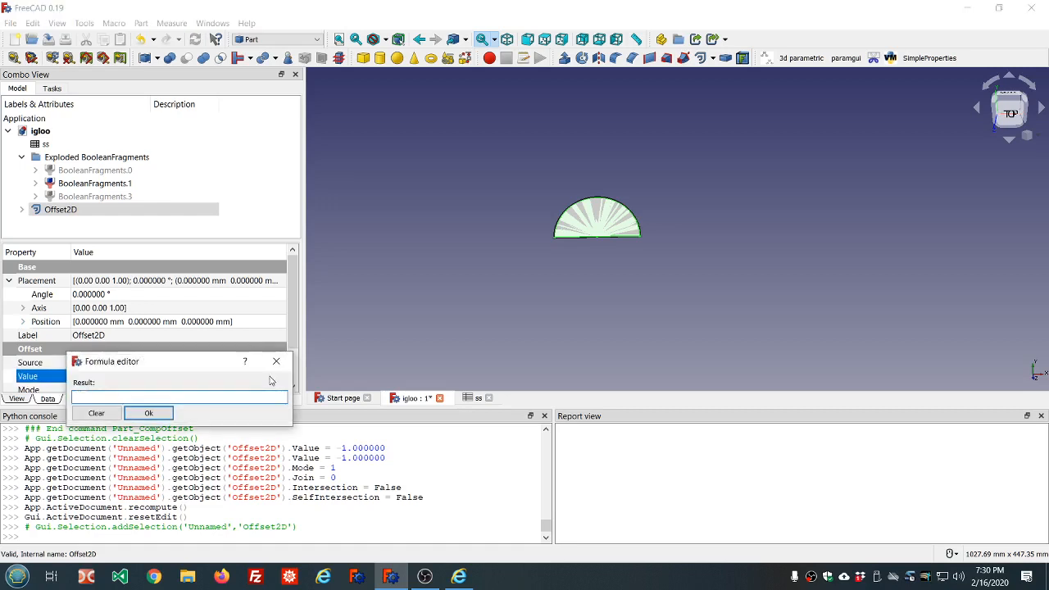
{"action": "type", "text": "=ss.ss"}
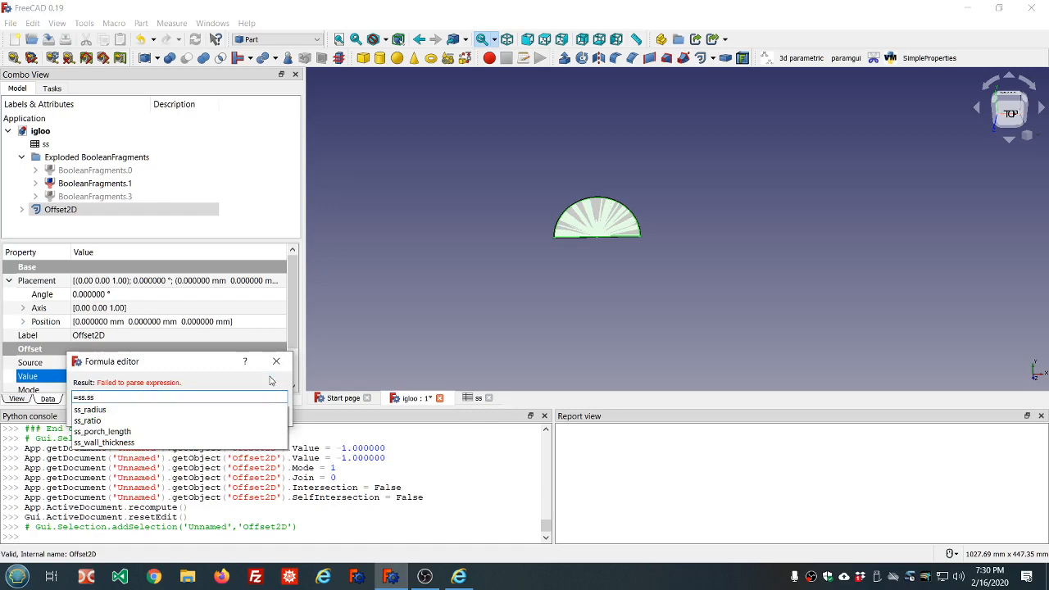
{"action": "key", "text": "Home"}
{"action": "key", "text": "Delete"}
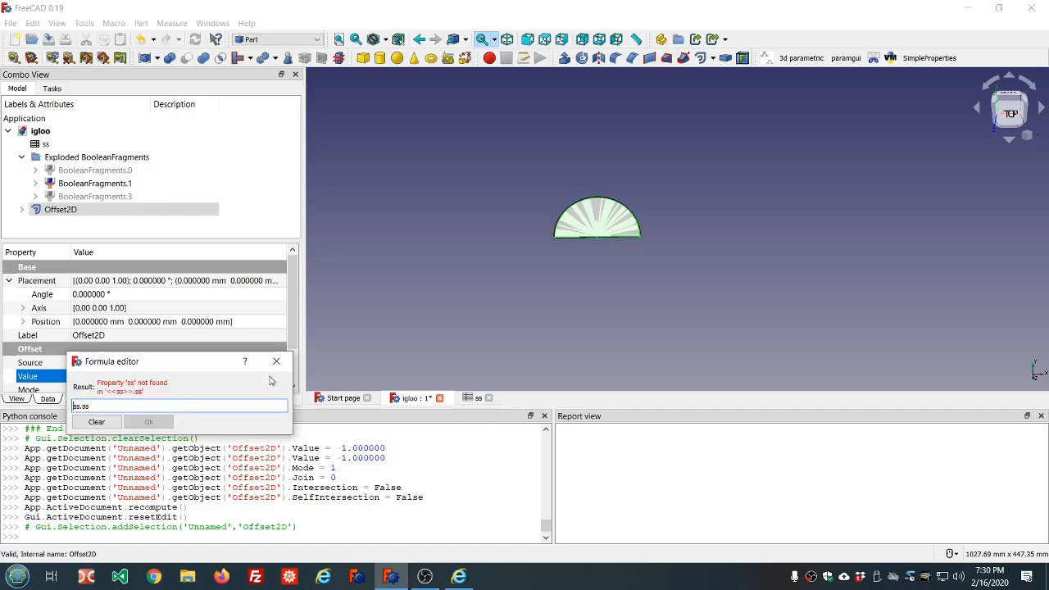
{"action": "key", "text": "End"}
{"action": "key", "text": "BackSpace"}
{"action": "key", "text": "BackSpace"}
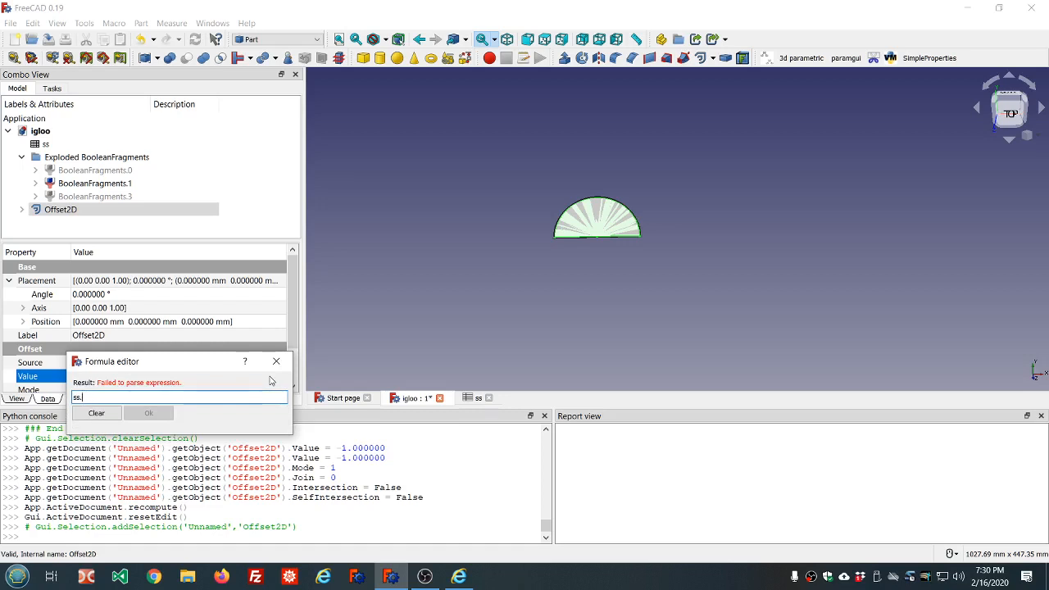
{"action": "type", "text": "ss"}
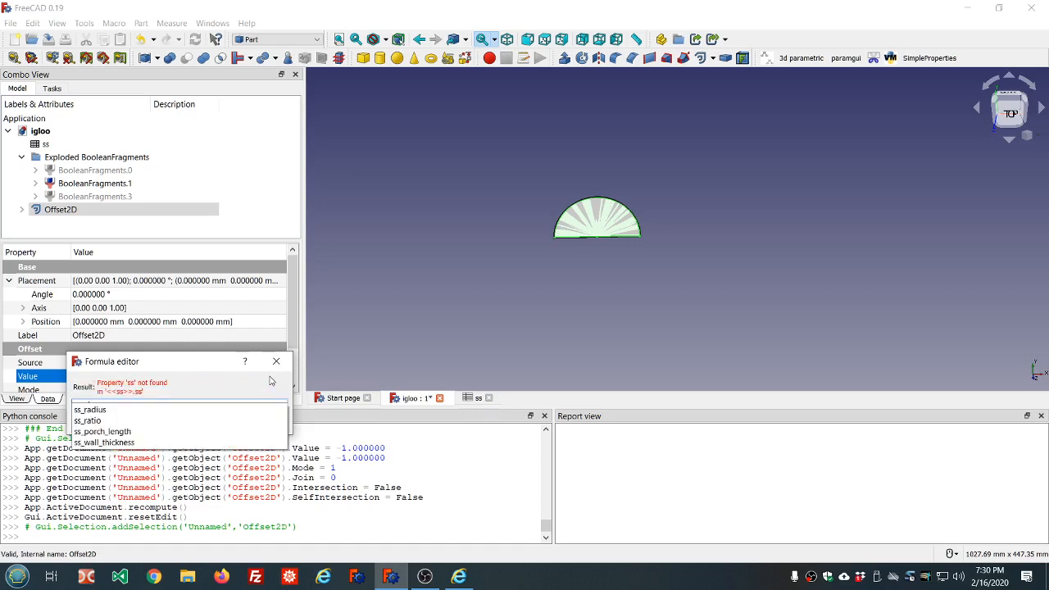
{"action": "key", "text": "Down"}
{"action": "key", "text": "Down"}
{"action": "key", "text": "Down"}
{"action": "key", "text": "Down"}
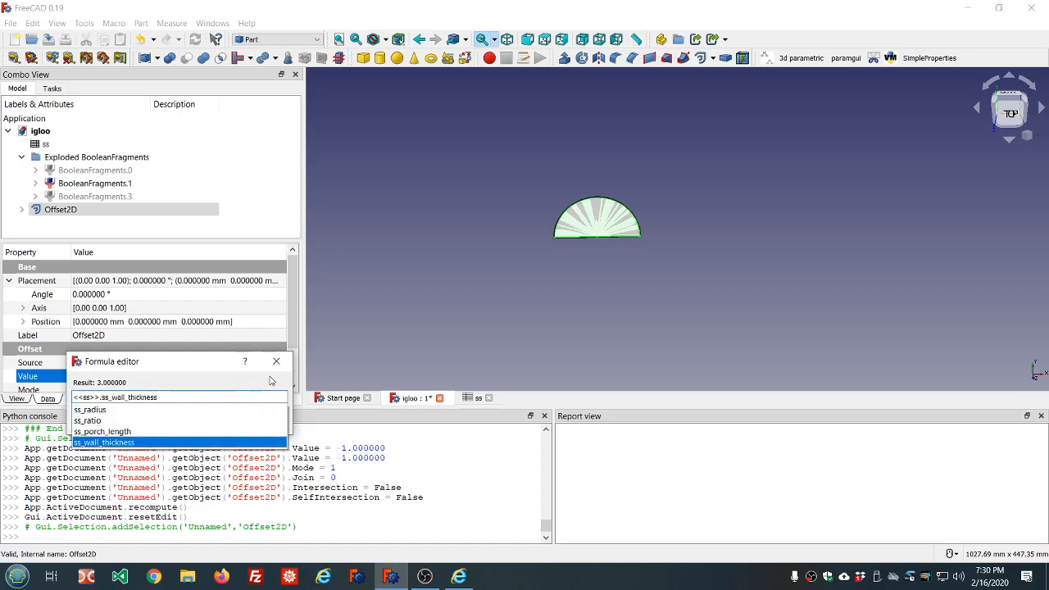
{"action": "type", "text": "*-1"}
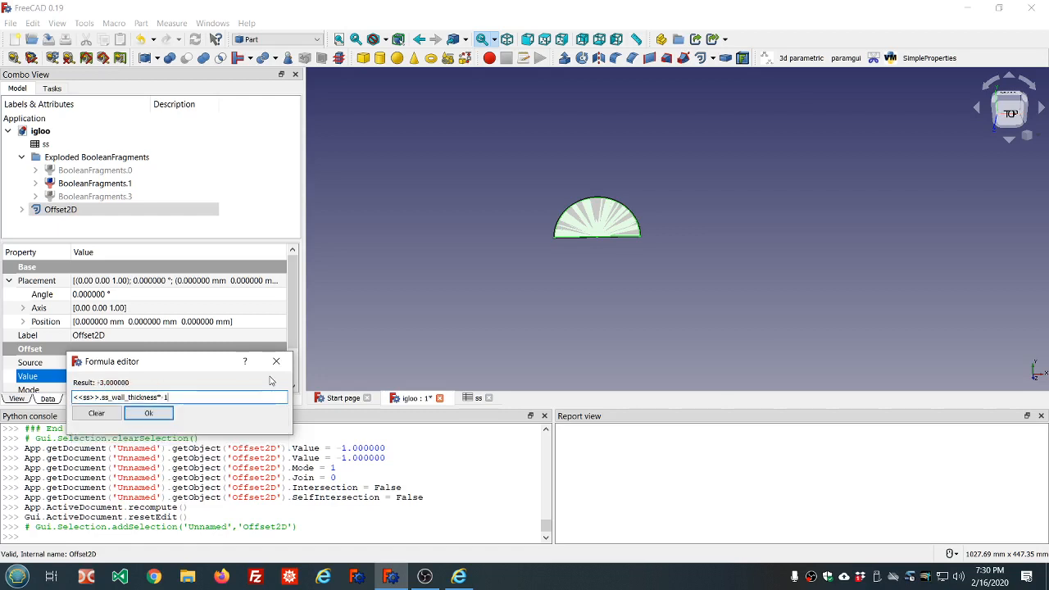
{"action": "key", "text": "Return"}
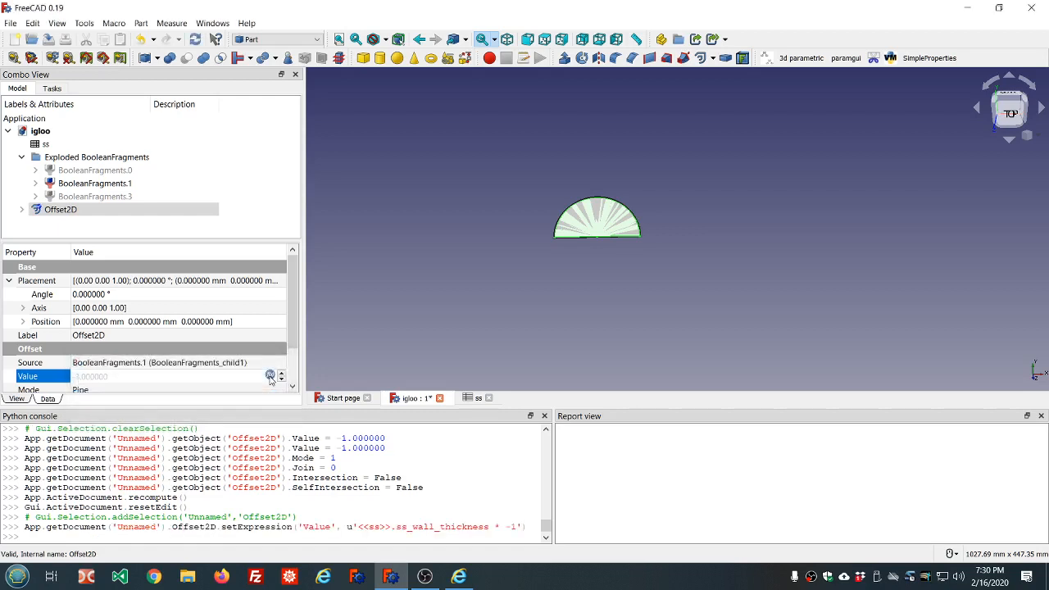
{"action": "left_click", "coordinate": [497, 256]}
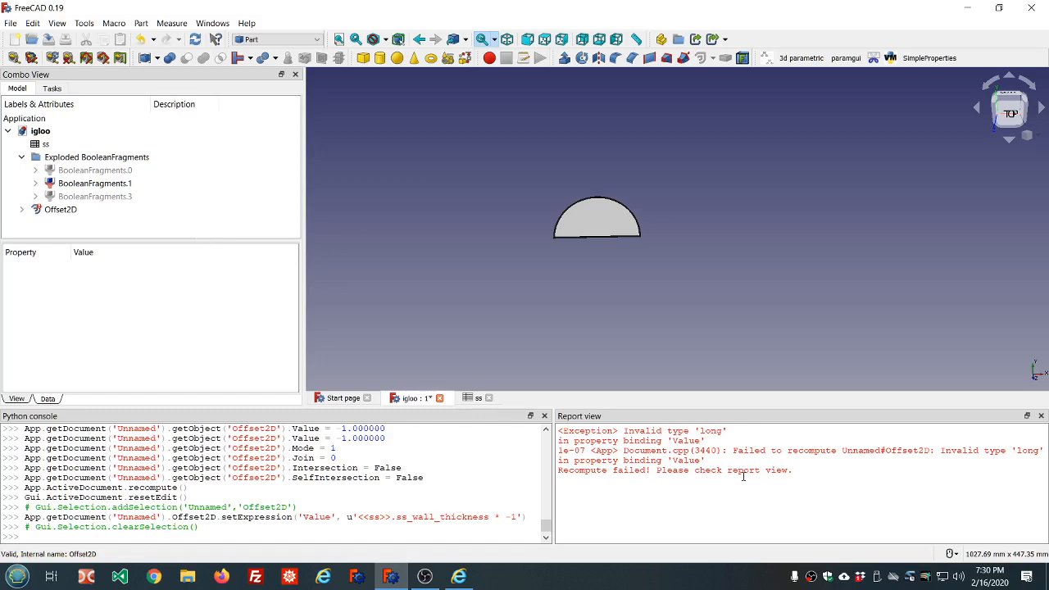
- Inspect Offset2D and its source fragment, and try its Intersection property as true with a recompute before restoring false
{"action": "left_click", "coordinate": [47, 215]}
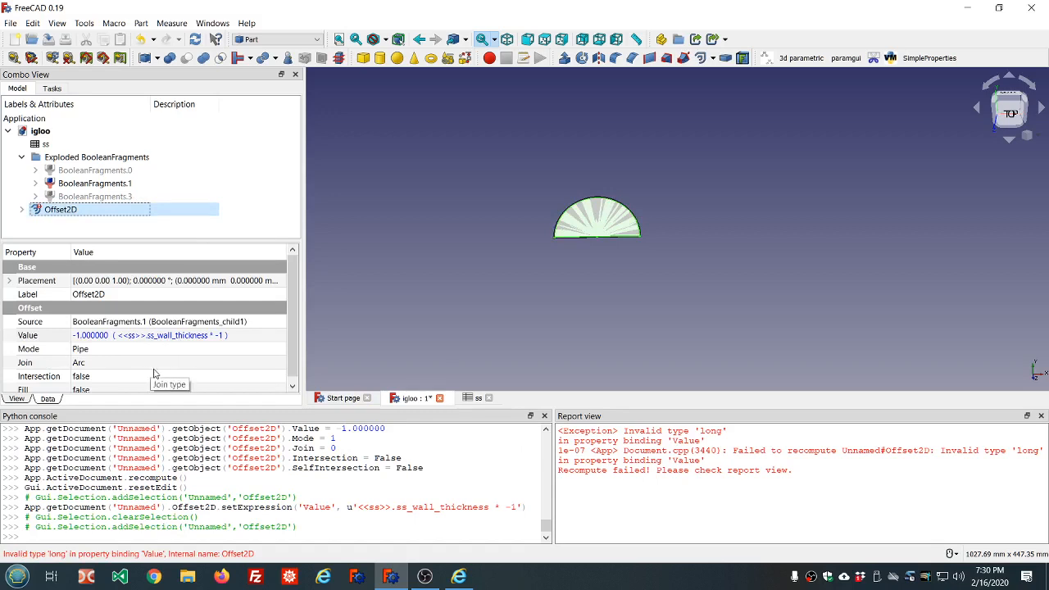
{"action": "scroll", "coordinate": [154, 373], "scroll_direction": "down", "scroll_amount": 1}
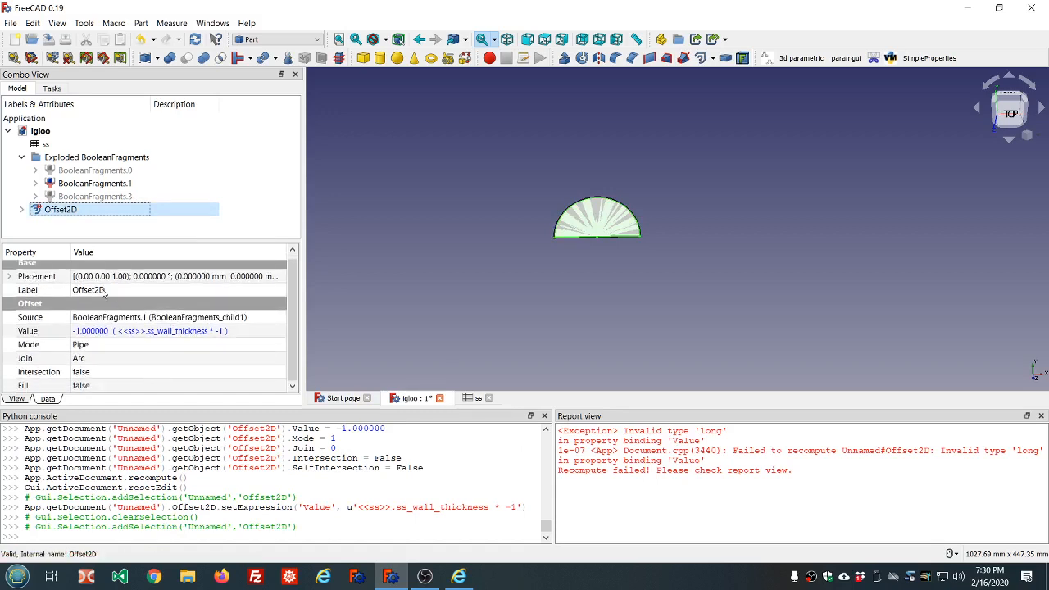
{"action": "left_click", "coordinate": [22, 212]}
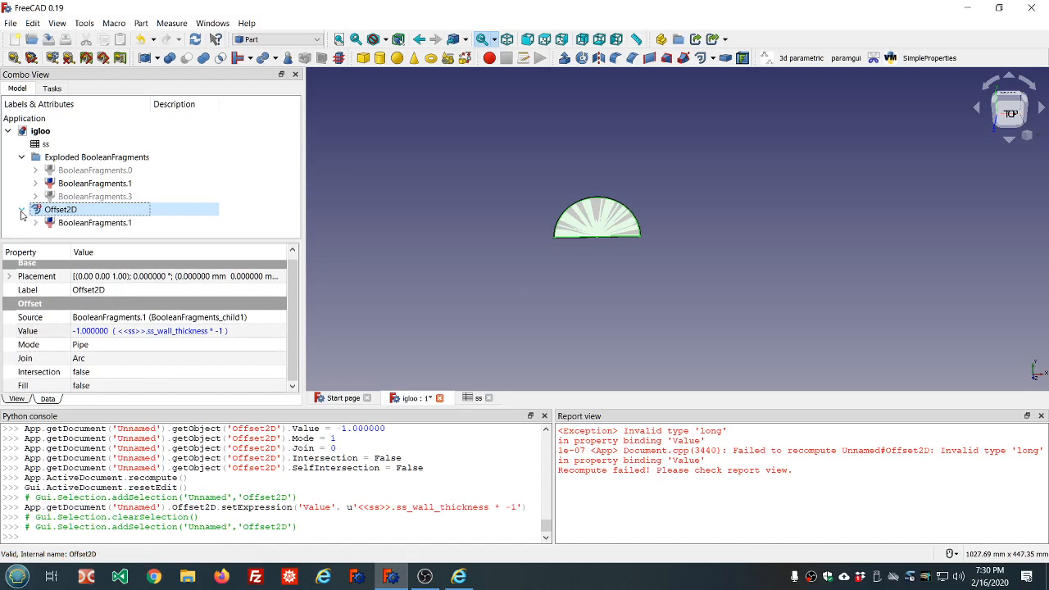
{"action": "left_click", "coordinate": [61, 223]}
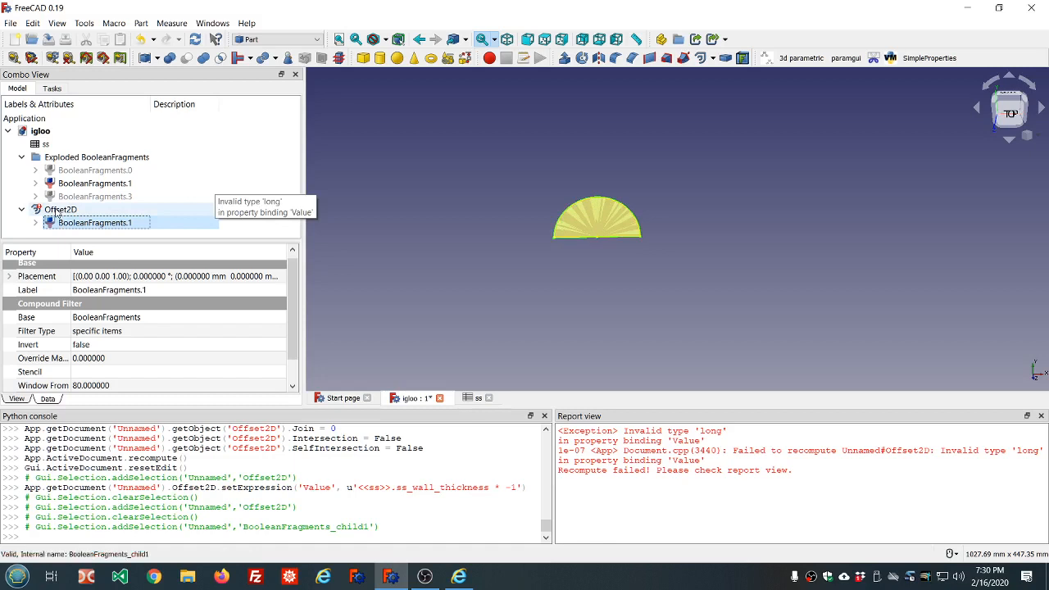
{"action": "left_click", "coordinate": [58, 211]}
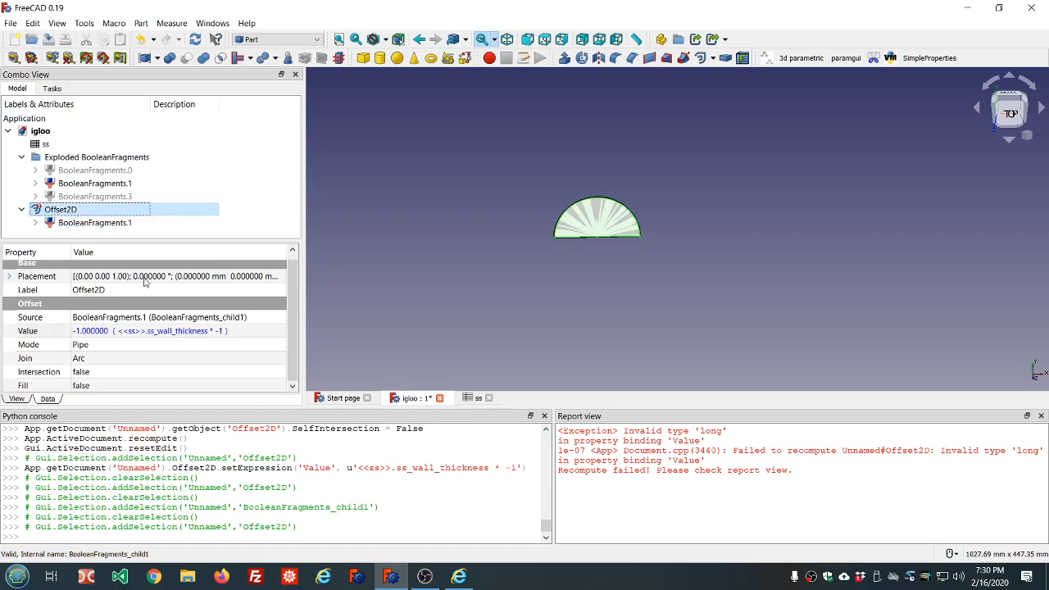
{"action": "double_click", "coordinate": [121, 373]}
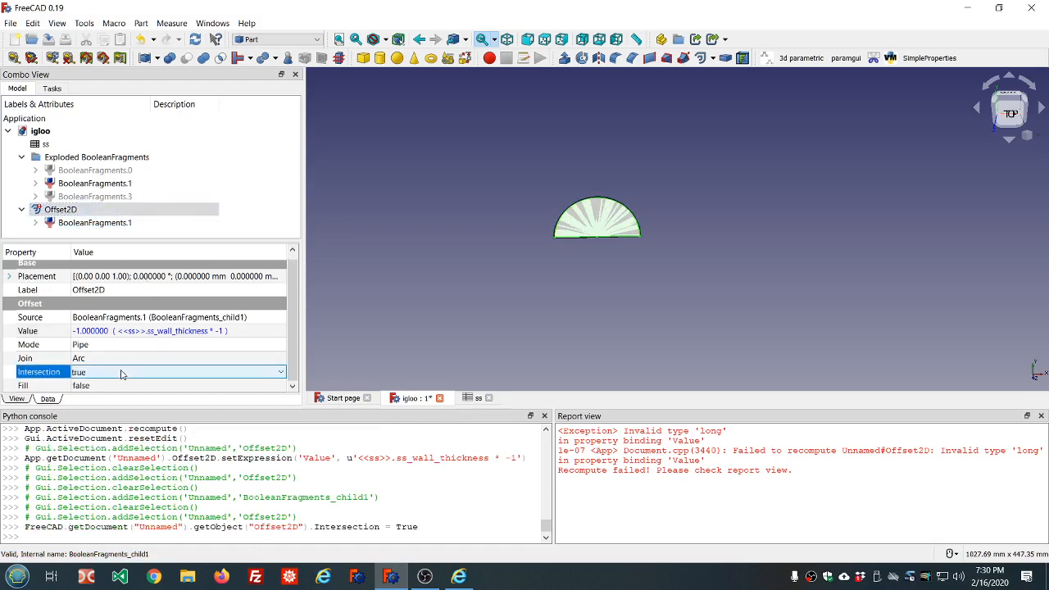
{"action": "key", "text": "ctrl+r"}
{"action": "double_click", "coordinate": [122, 373]}
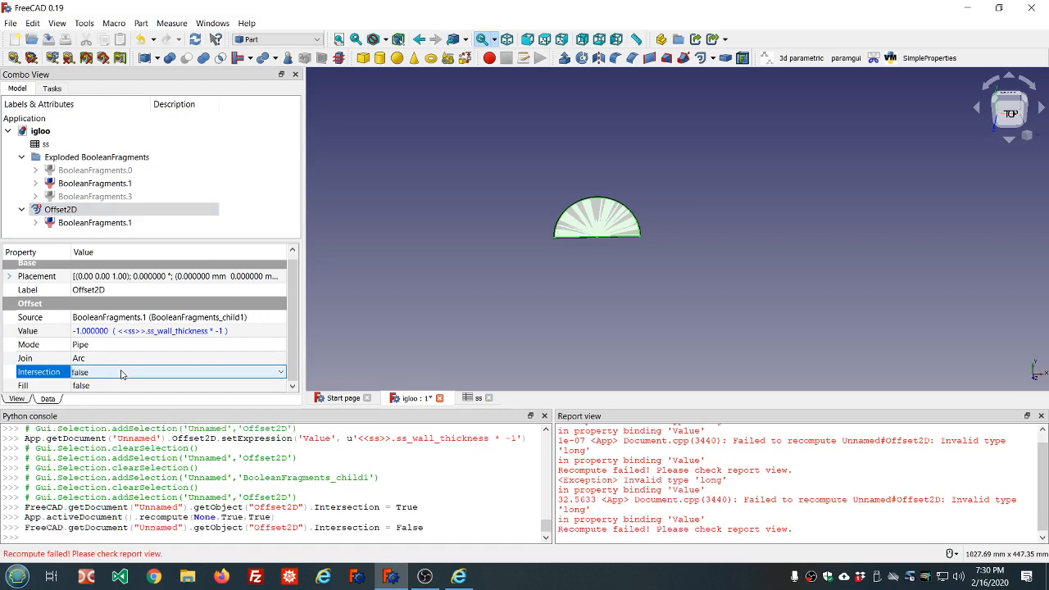
- Change the Join property of Offset2D to Intersection
{"action": "left_click", "coordinate": [121, 360]}
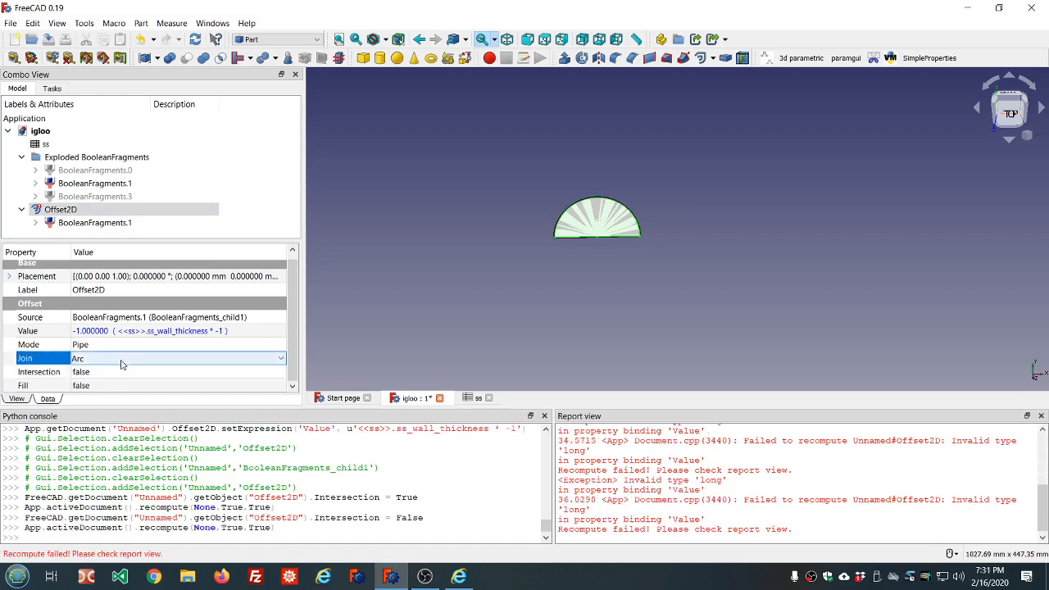
{"action": "scroll", "coordinate": [121, 361], "scroll_direction": "down", "scroll_amount": 1}
{"action": "scroll", "coordinate": [121, 364], "scroll_direction": "down", "scroll_amount": 1}
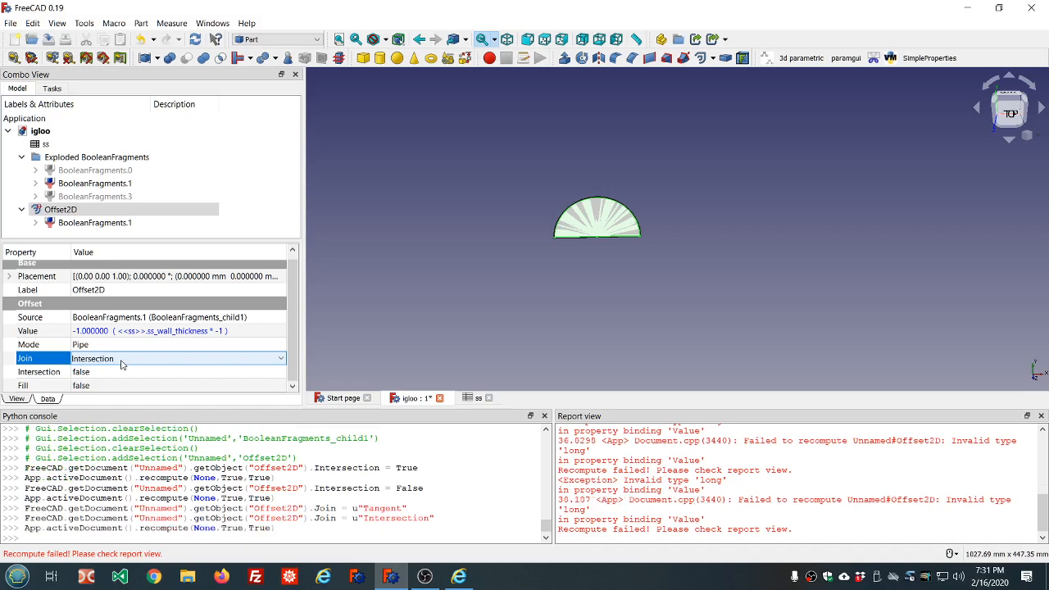
- Try the Skin and RectoVerso modes on Offset2D and return its Mode to Pipe
{"action": "left_click", "coordinate": [147, 345]}
{"action": "scroll", "coordinate": [148, 345], "scroll_direction": "up", "scroll_amount": 1}
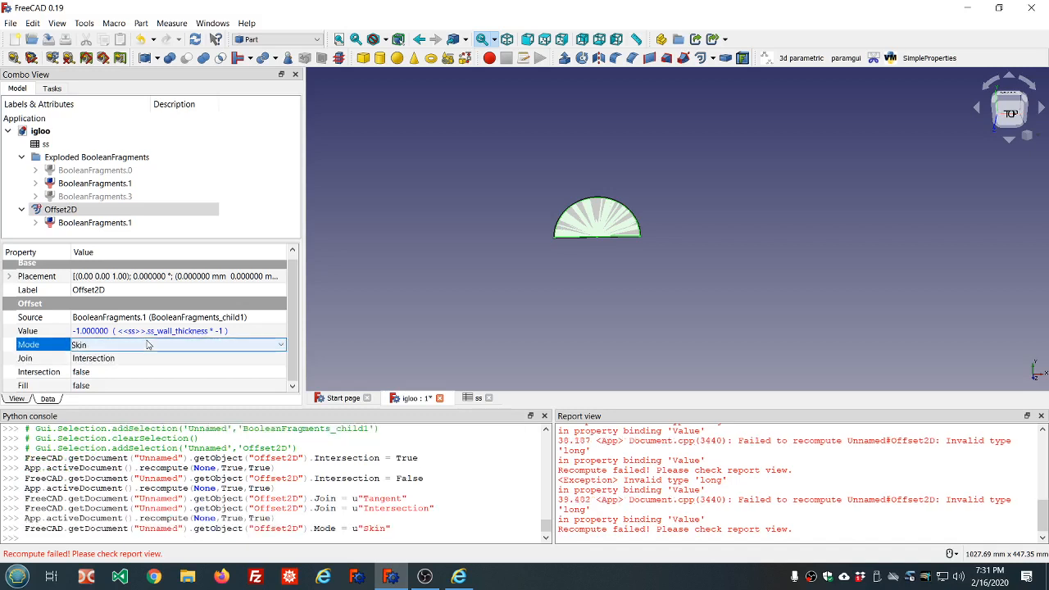
{"action": "scroll", "coordinate": [148, 345], "scroll_direction": "down", "scroll_amount": 2}
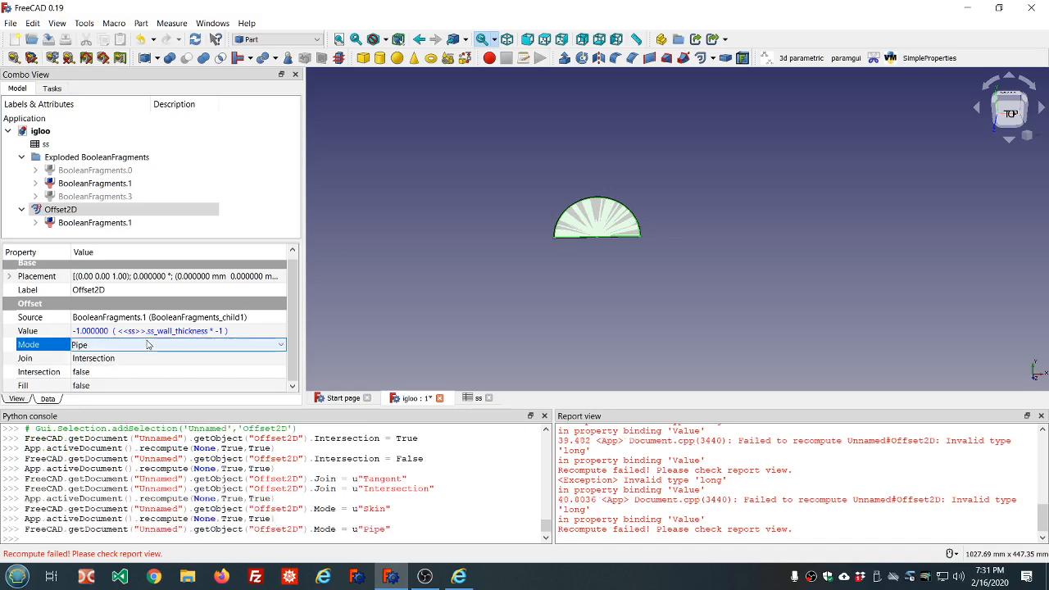
{"action": "scroll", "coordinate": [148, 345], "scroll_direction": "up", "scroll_amount": 1}
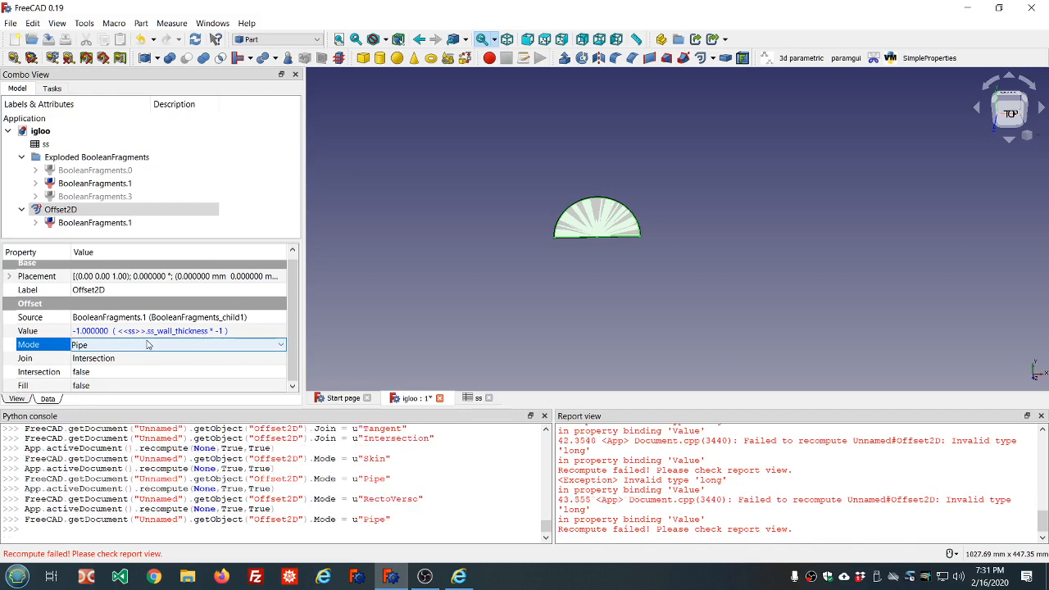
- Remove the * -1 factor from Offset2D's Value expression, leaving <<ss>>.ss_wall_thickness, and recompute the document
{"action": "left_click", "coordinate": [223, 331]}
{"action": "left_click", "coordinate": [271, 330]}
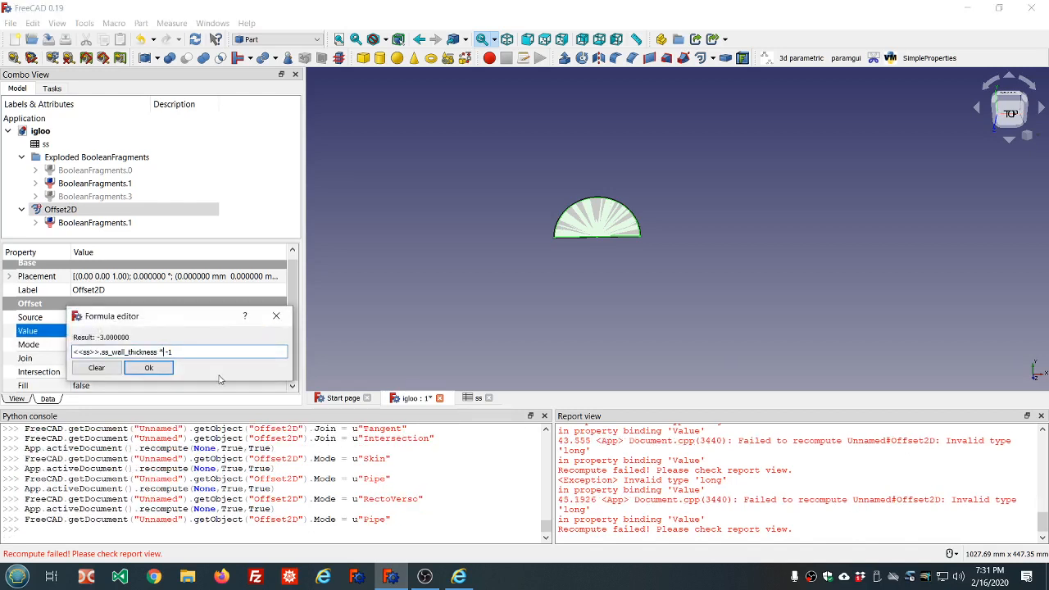
{"action": "key", "text": "Delete"}
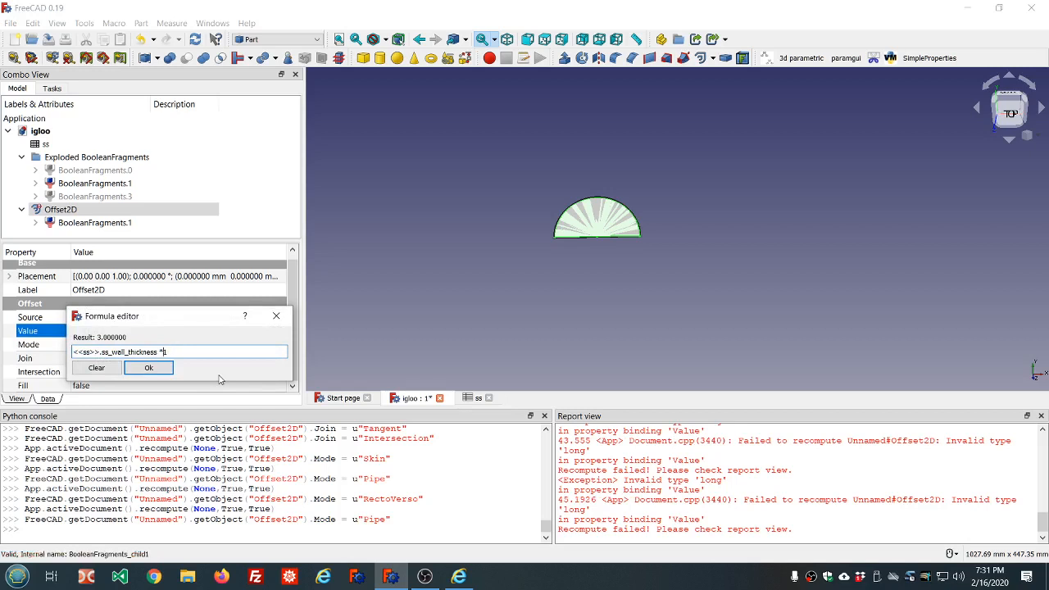
{"action": "key", "text": "Delete"}
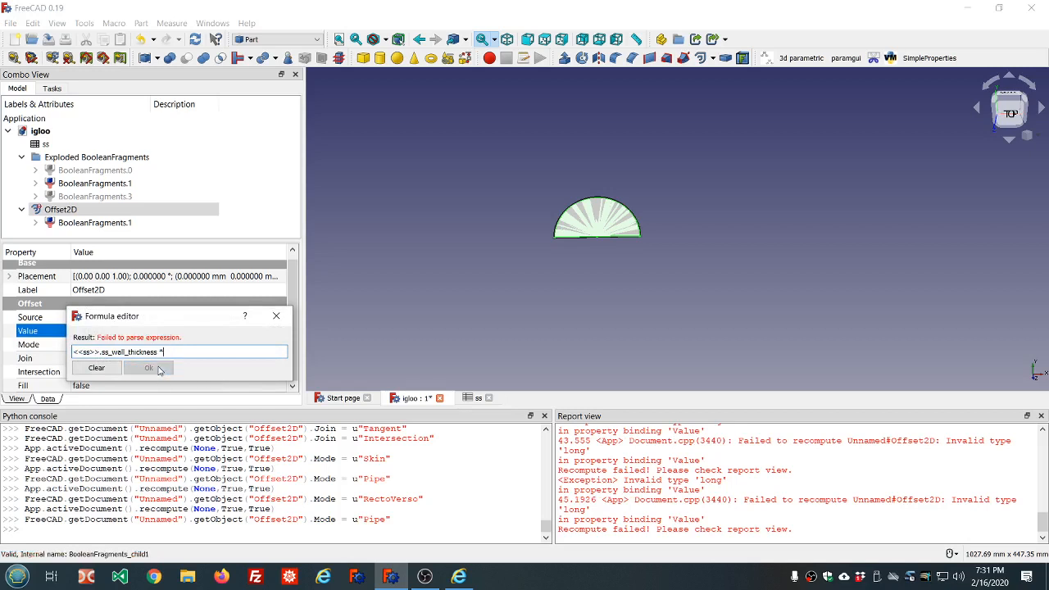
{"action": "key", "text": "BackSpace"}
{"action": "key", "text": "BackSpace"}
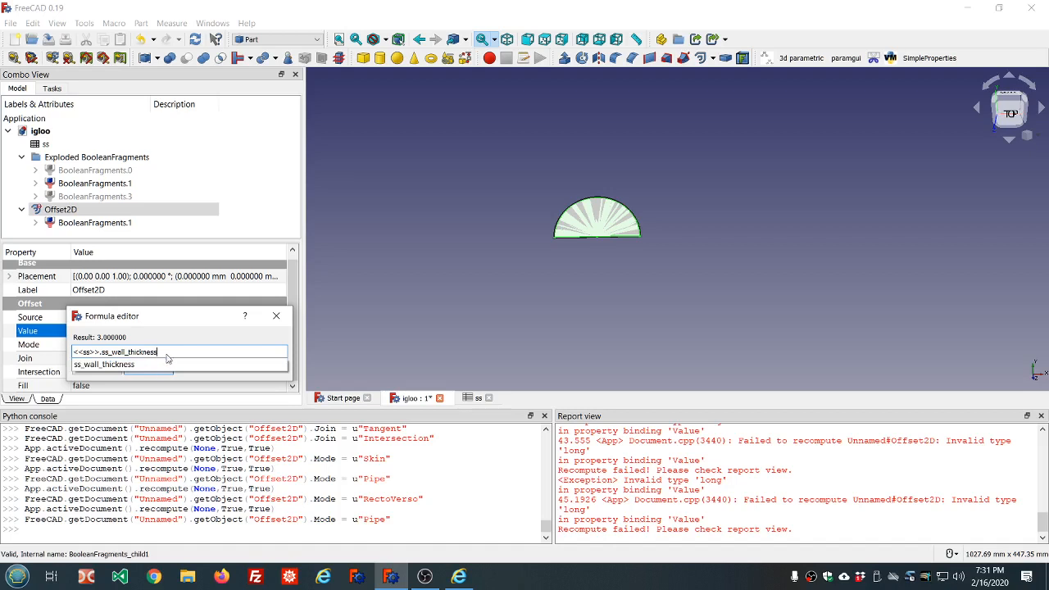
{"action": "left_click", "coordinate": [168, 360]}
{"action": "left_click", "coordinate": [160, 373]}
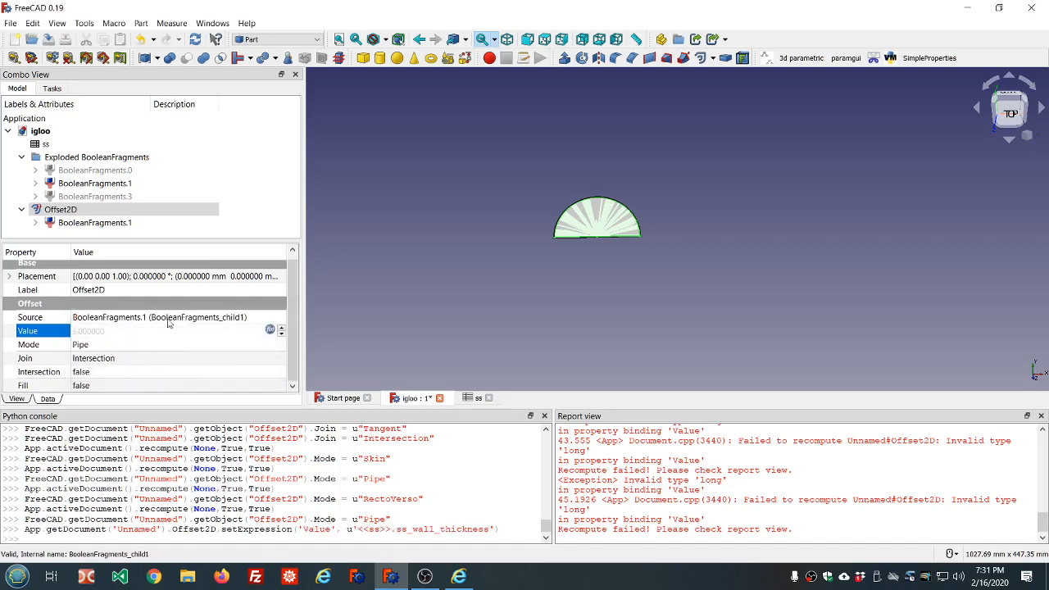
{"action": "key", "text": "ctrl+r"}
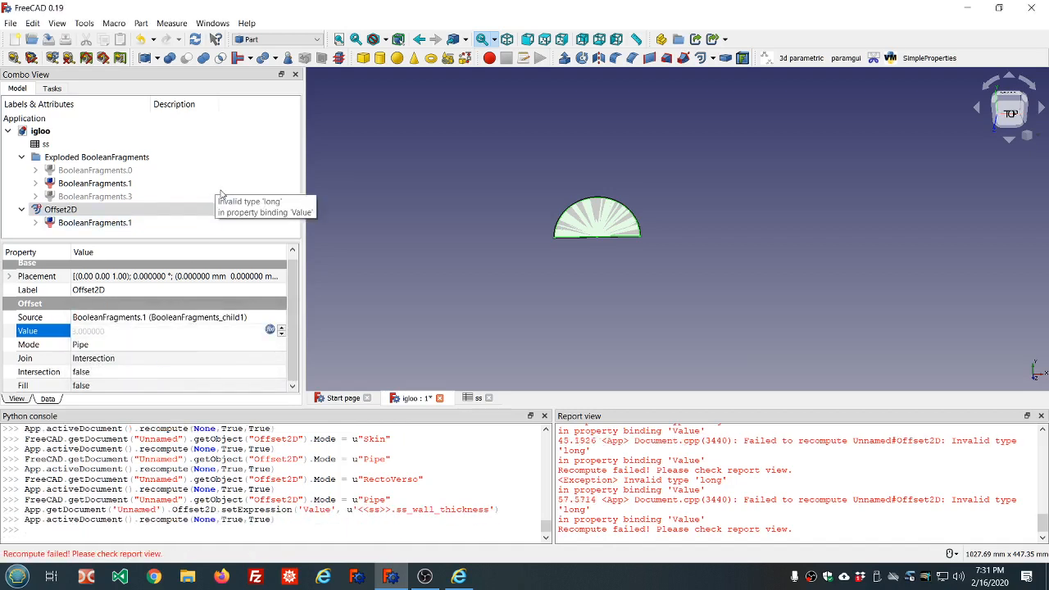
- Set the Join property of Offset2D to Arc, recompute the document and inspect the offset's source fragment
{"action": "left_click", "coordinate": [179, 358]}
{"action": "left_click", "coordinate": [177, 358]}
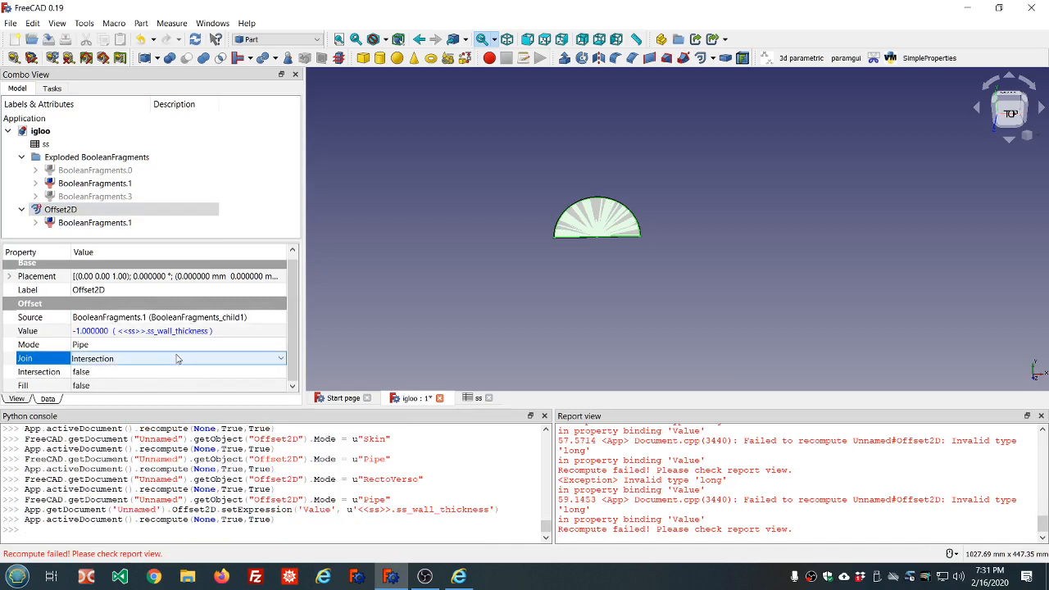
{"action": "scroll", "coordinate": [178, 359], "scroll_direction": "up", "scroll_amount": 1}
{"action": "scroll", "coordinate": [178, 358], "scroll_direction": "up", "scroll_amount": 1}
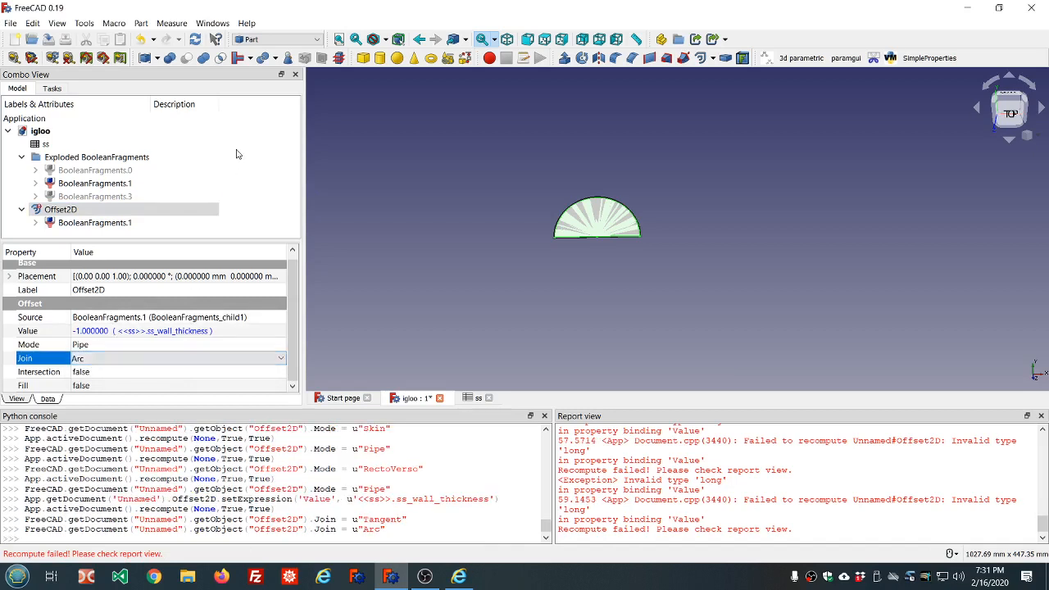
{"action": "left_click", "coordinate": [229, 167]}
{"action": "left_click", "coordinate": [75, 210]}
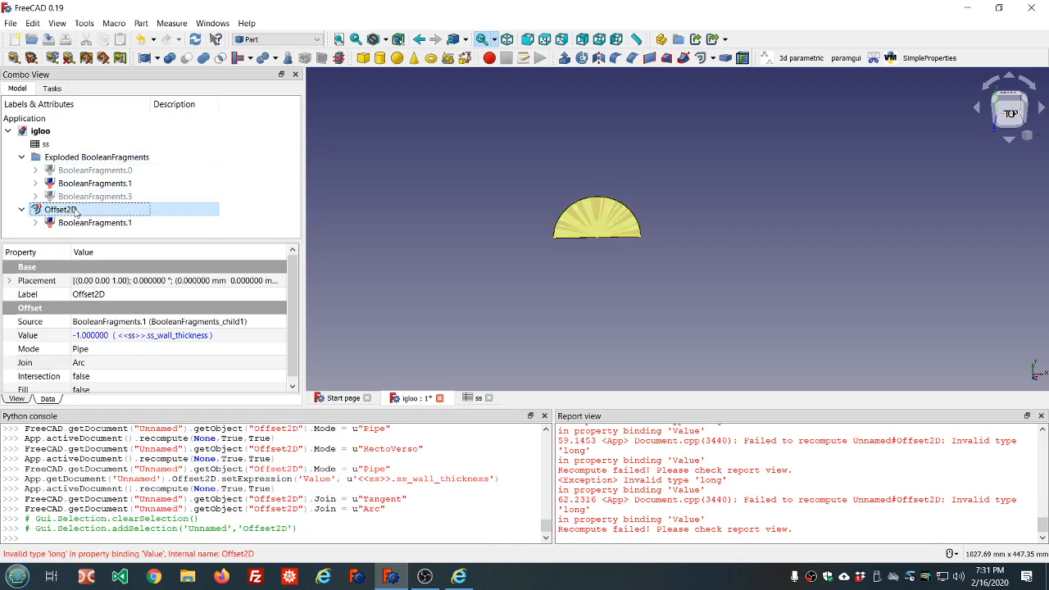
{"action": "left_click", "coordinate": [90, 223]}
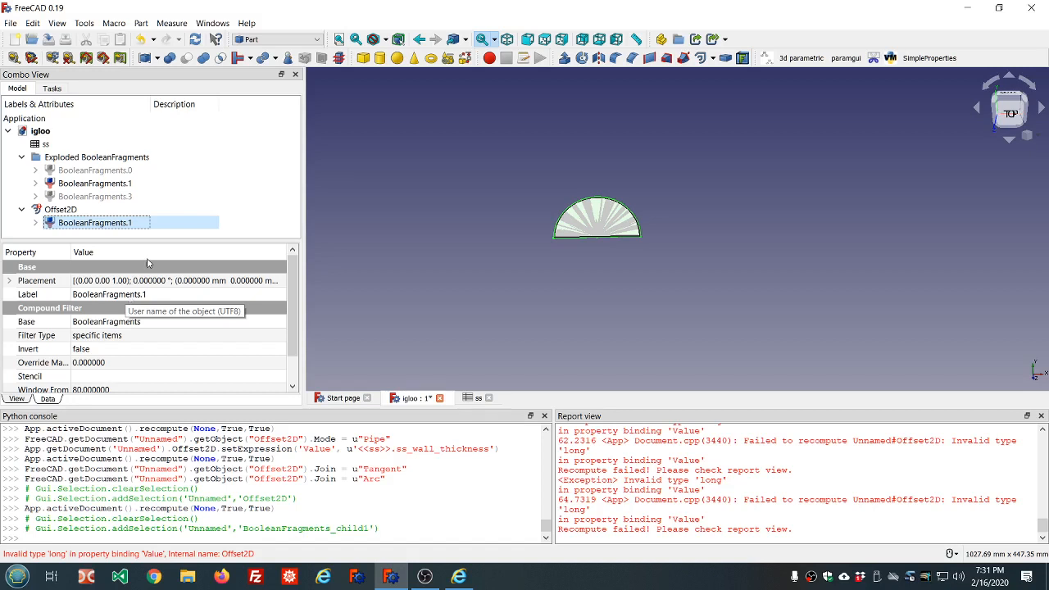
- Delete Offset2D, select BooleanFragments.1 as the face to offset, and clear the report view
{"action": "left_click", "coordinate": [71, 211]}
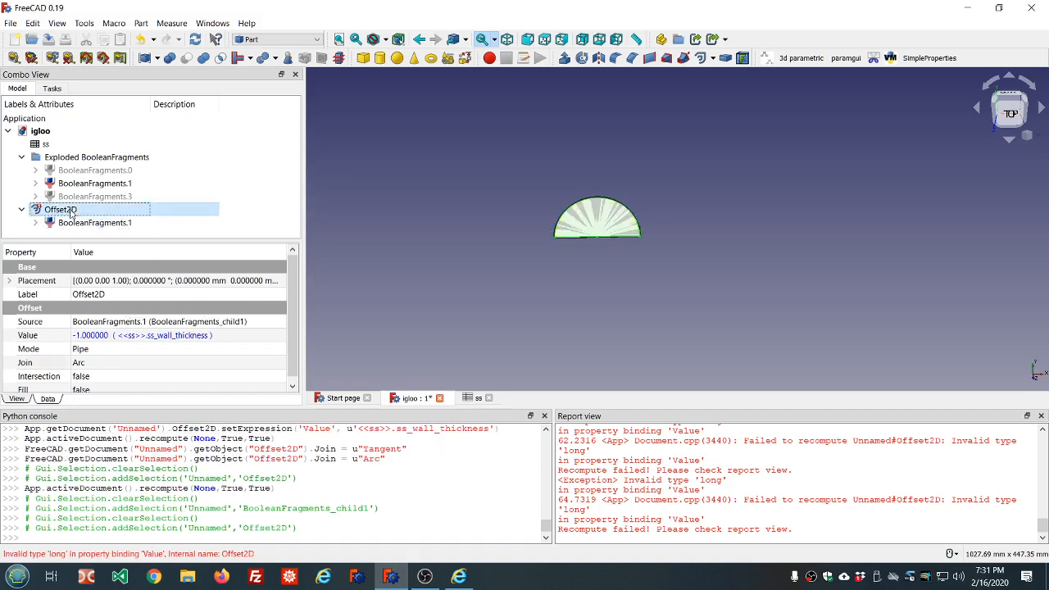
{"action": "key", "text": "Delete"}
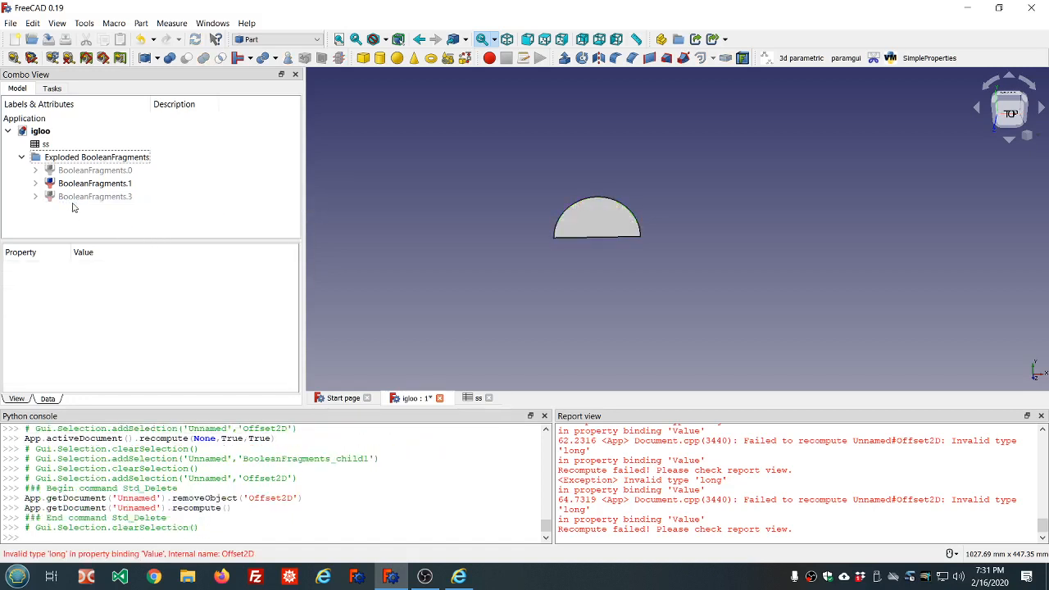
{"action": "left_click", "coordinate": [79, 194]}
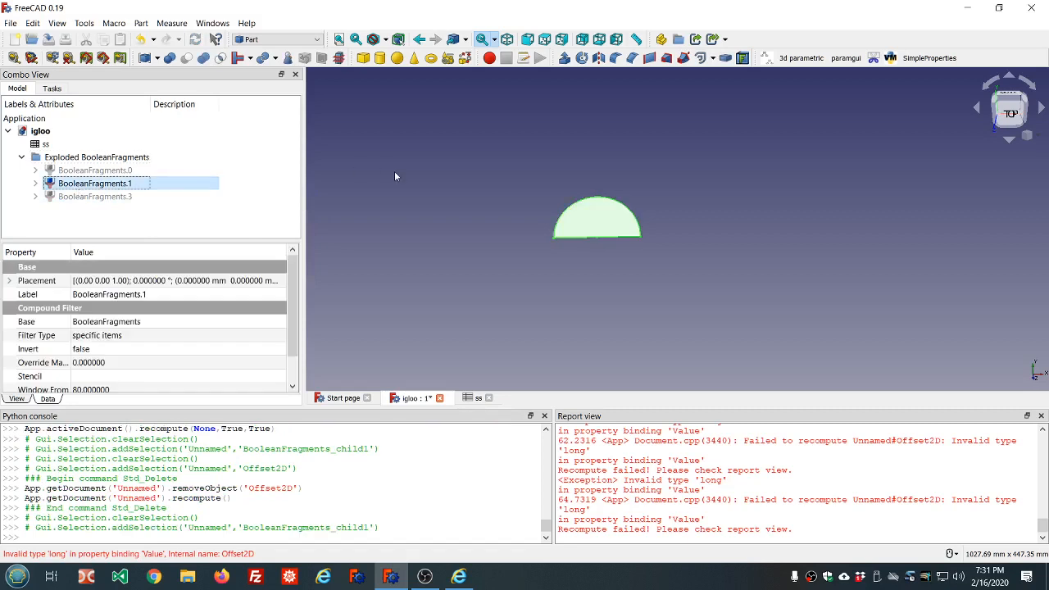
{"action": "right_click", "coordinate": [661, 454]}
{"action": "left_click", "coordinate": [677, 506]}
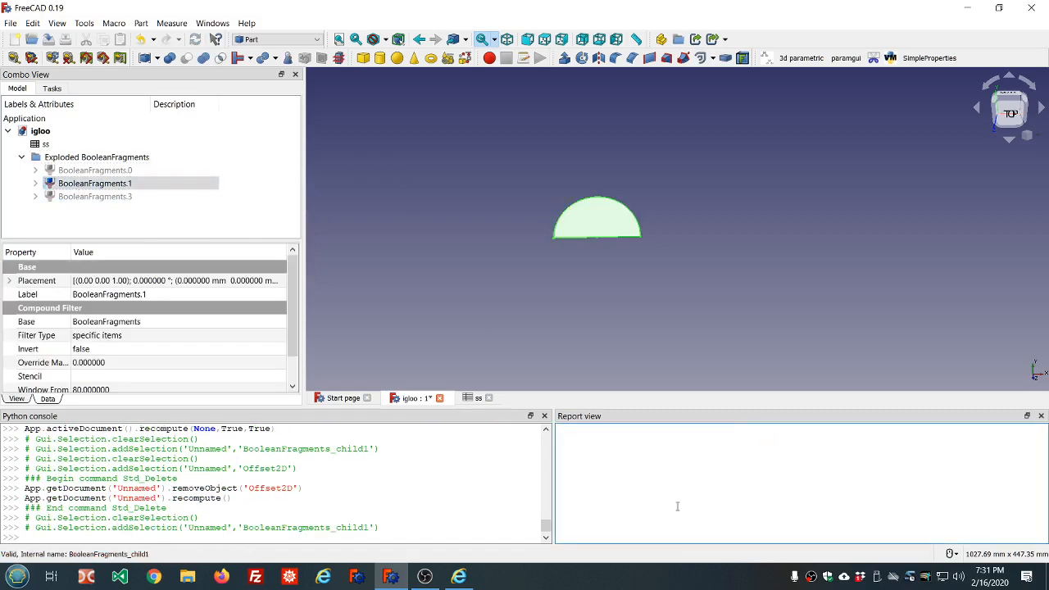
- Create a 2D offset of BooleanFragments.1 with an inward offset of -3.8 mm, Pipe mode and Arc join
{"action": "left_click", "coordinate": [714, 60]}
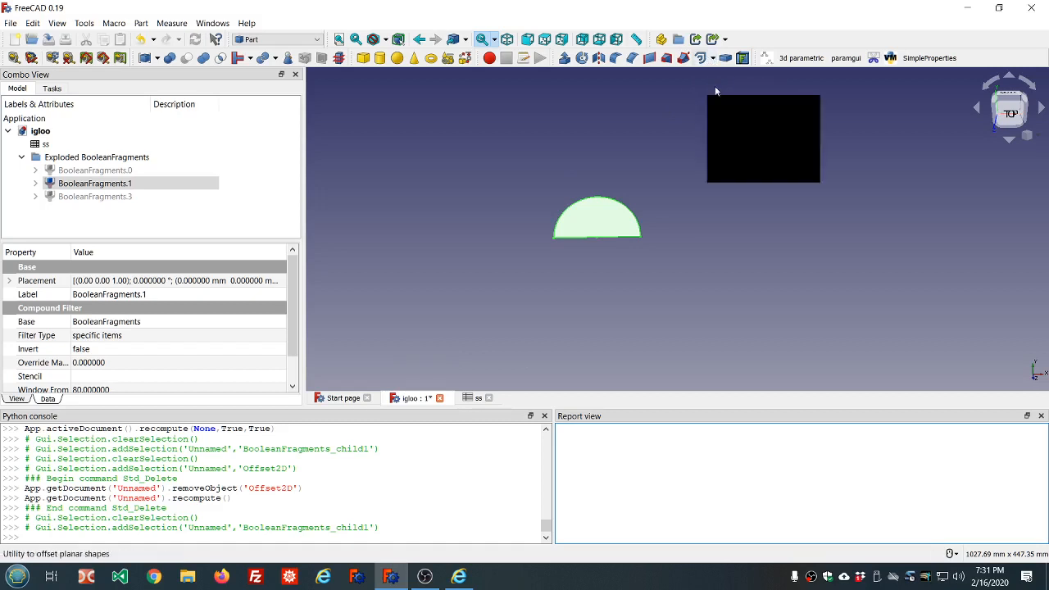
{"action": "left_click", "coordinate": [738, 125]}
{"action": "left_click", "coordinate": [203, 161]}
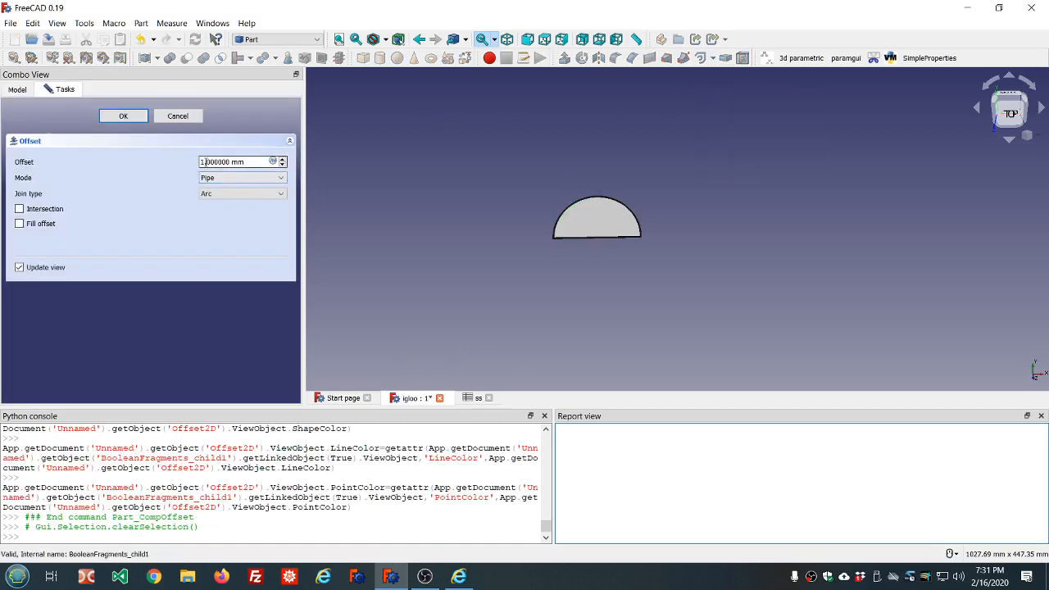
{"action": "scroll", "coordinate": [206, 162], "scroll_direction": "up", "scroll_amount": 1}
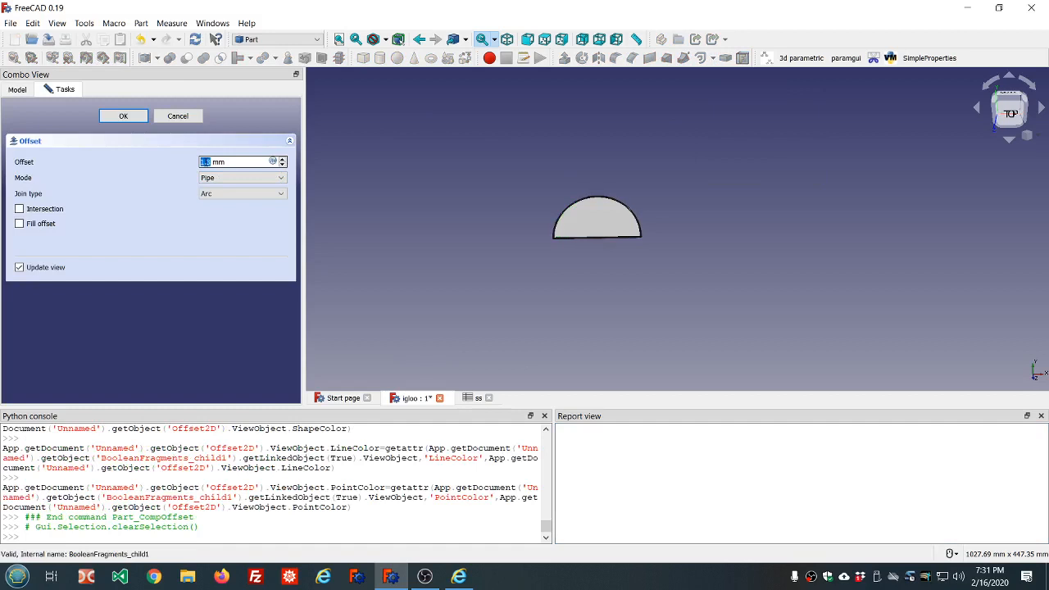
{"action": "left_click", "coordinate": [203, 162]}
{"action": "type", "text": "-"}
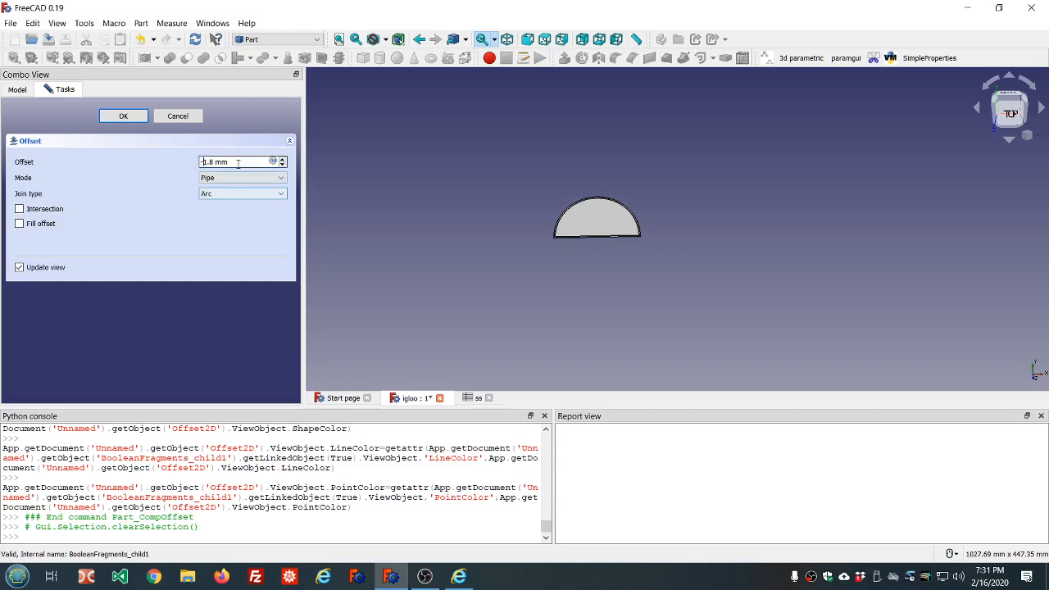
{"action": "scroll", "coordinate": [237, 163], "scroll_direction": "down", "scroll_amount": 2}
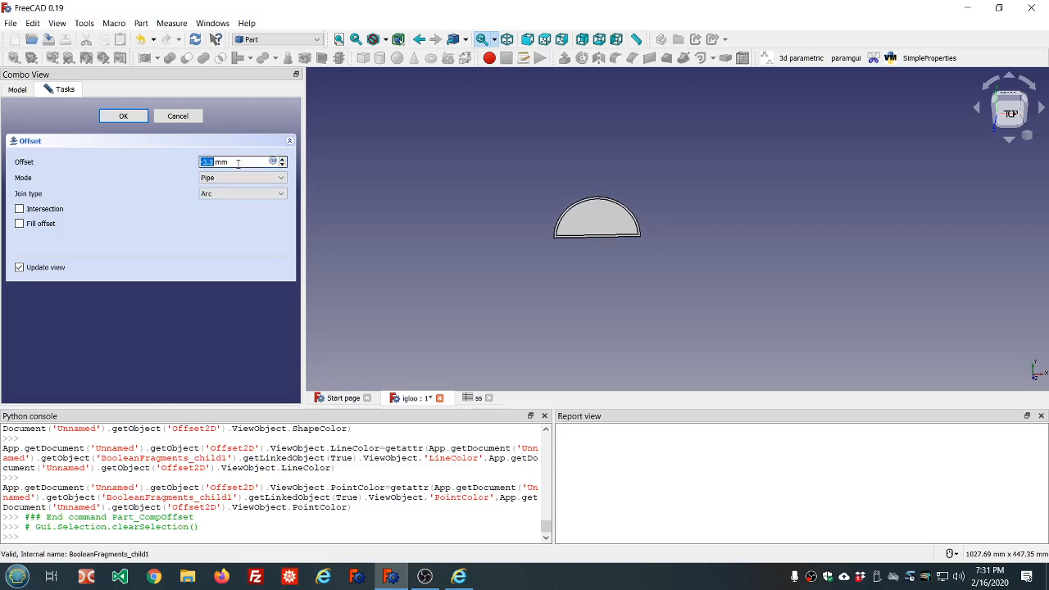
{"action": "left_click", "coordinate": [123, 117]}
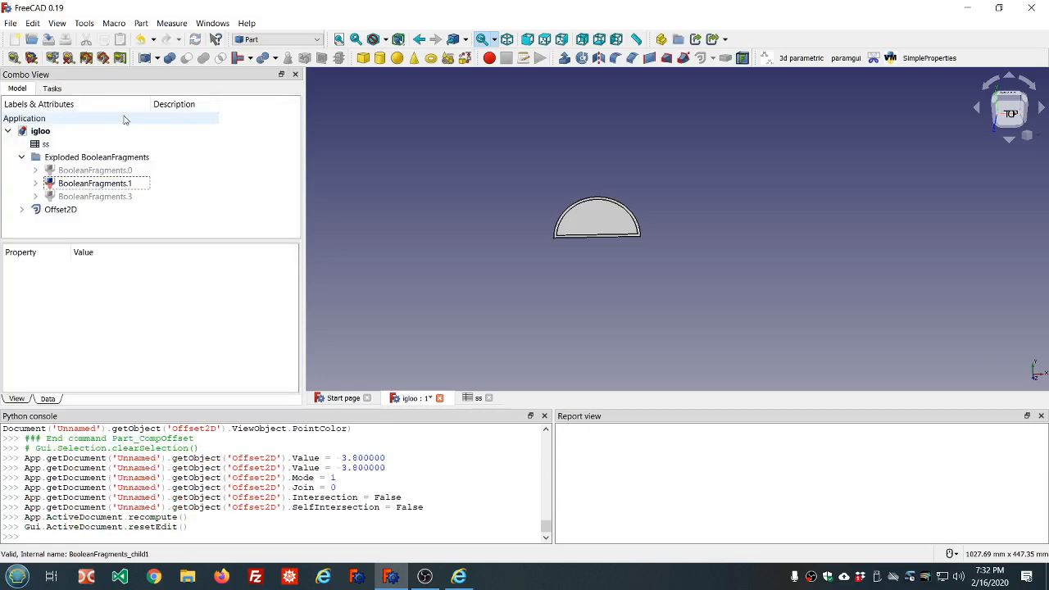
{"action": "left_click", "coordinate": [35, 212]}
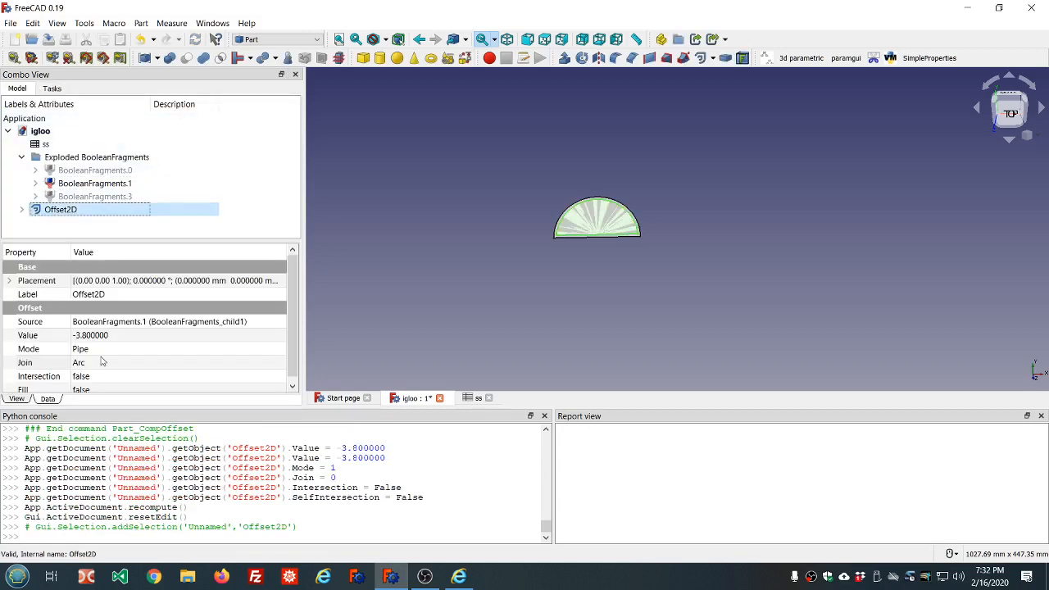
{"action": "left_click", "coordinate": [137, 336]}
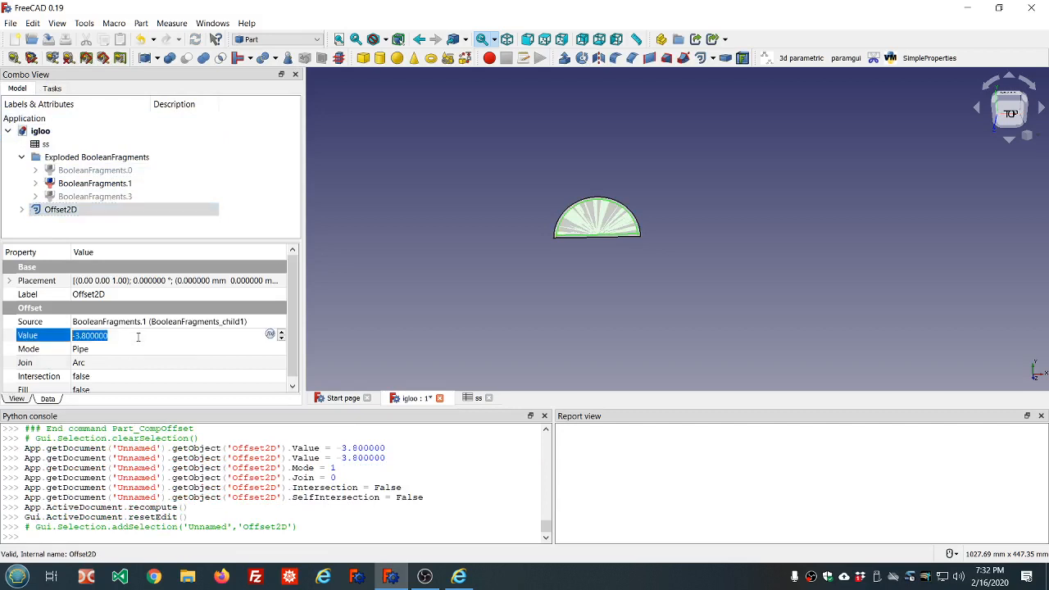
{"action": "left_click", "coordinate": [271, 334]}
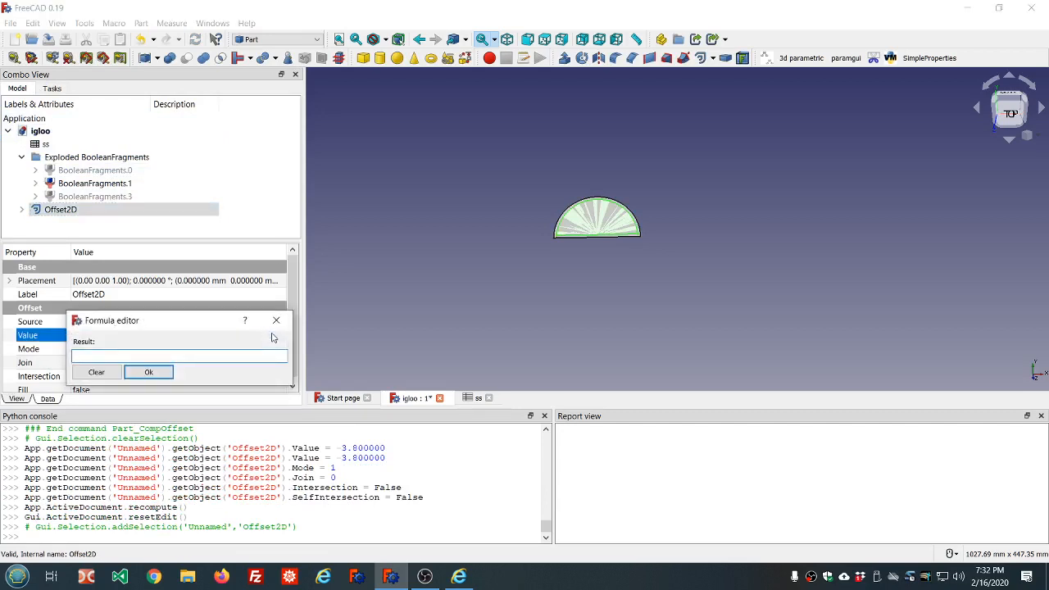
{"action": "left_click", "coordinate": [276, 320]}
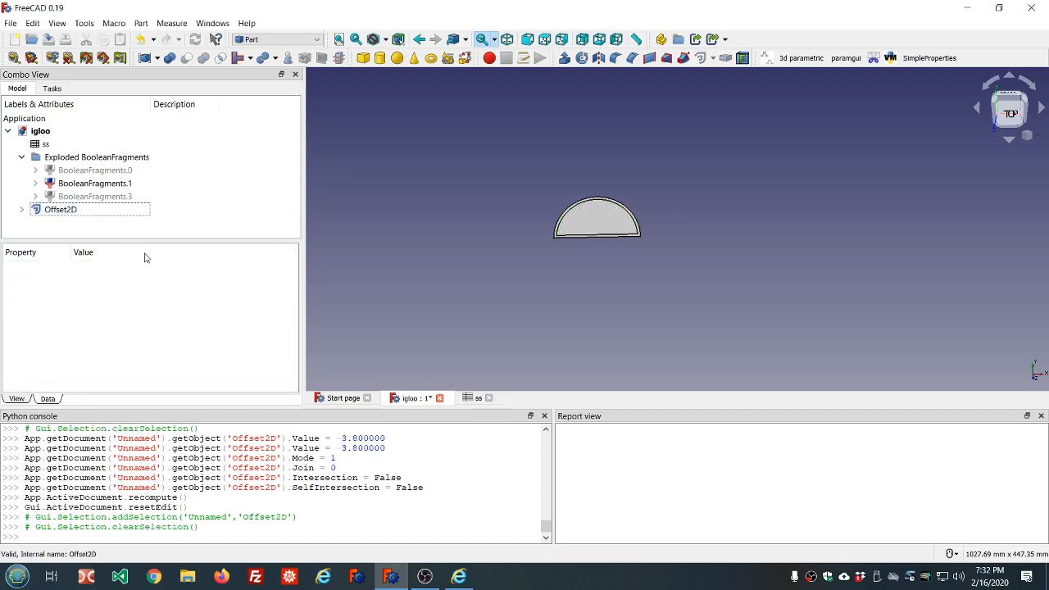
- Enter an expression for Offset2D's Value that references <<ss>>.ss_wall_thickness
{"action": "left_click", "coordinate": [68, 211]}
{"action": "left_click_drag", "start_coordinate": [290, 321], "coordinate": [291, 320]}
{"action": "left_click", "coordinate": [182, 331]}
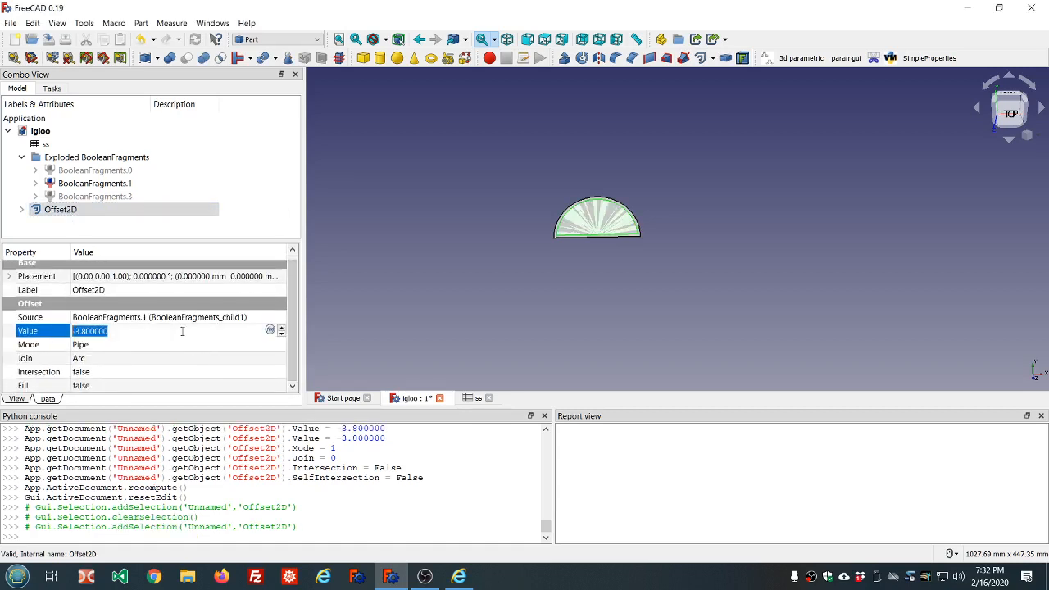
{"action": "left_click", "coordinate": [270, 330]}
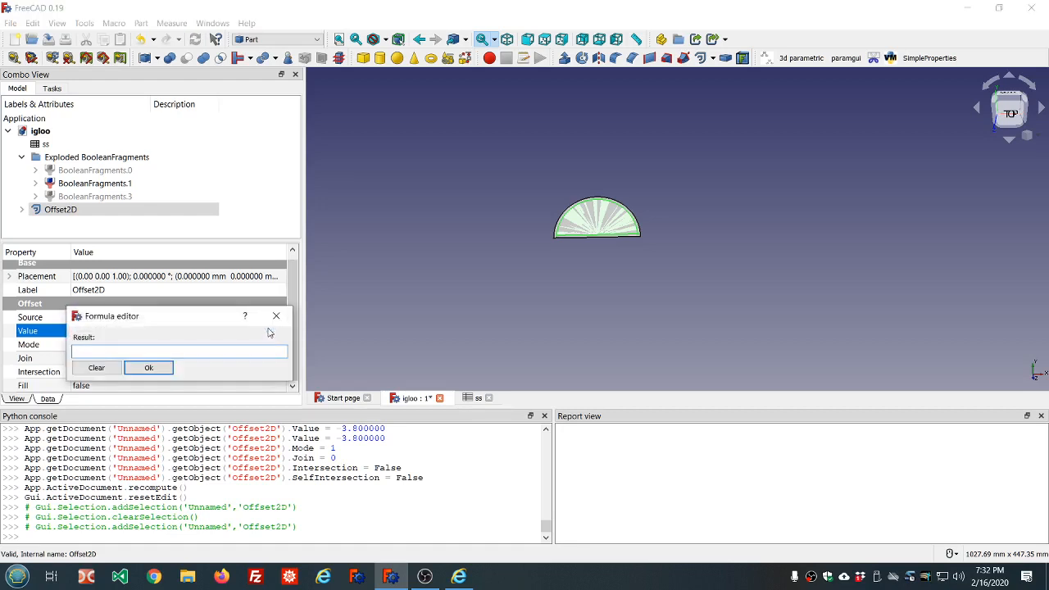
{"action": "type", "text": "ss"}
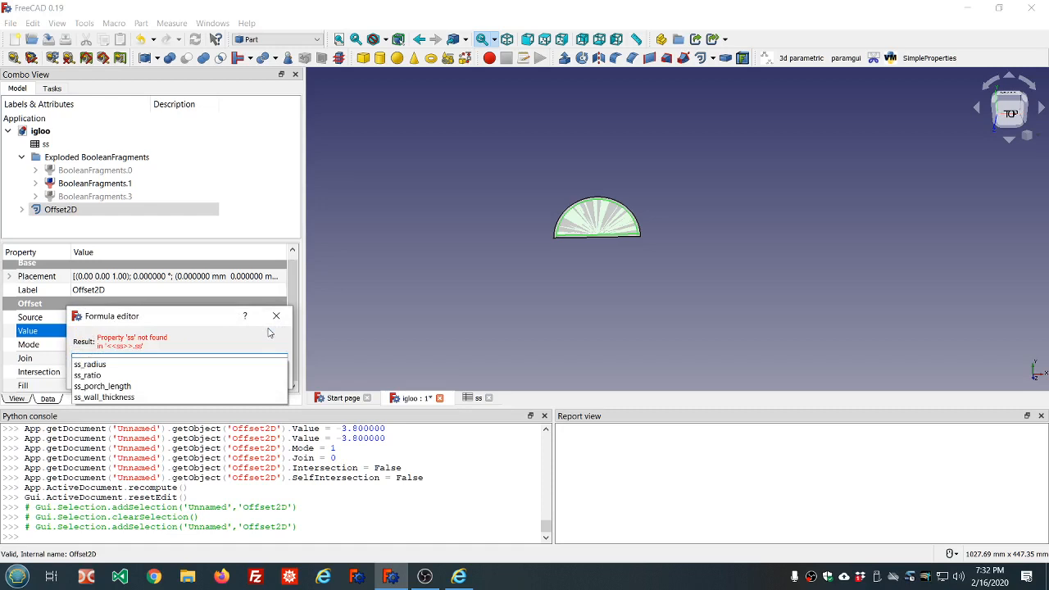
{"action": "key", "text": "Down"}
{"action": "key", "text": "Down"}
{"action": "key", "text": "Down"}
{"action": "key", "text": "Down"}
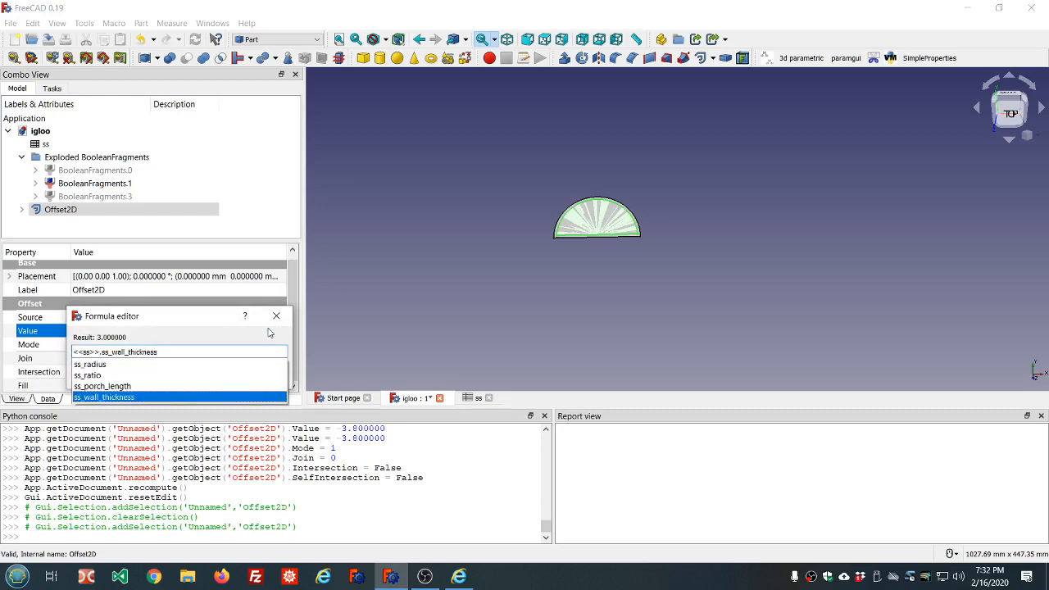
- Multiply the wall thickness expression by -1, apply it to Offset2D's Value and recompute the document
{"action": "type", "text": "*"}
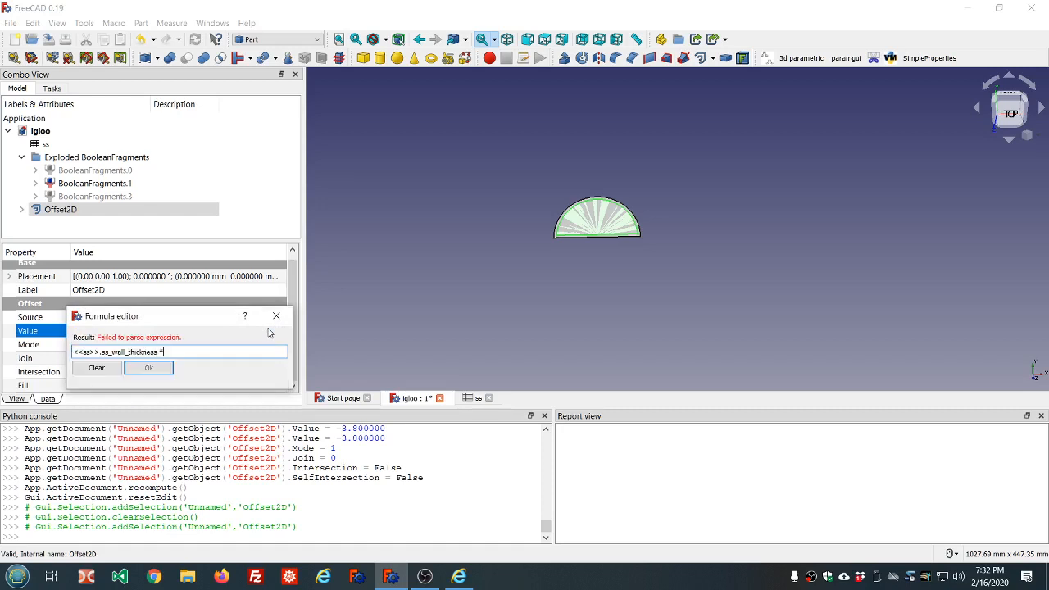
{"action": "type", "text": " -1 /mm"}
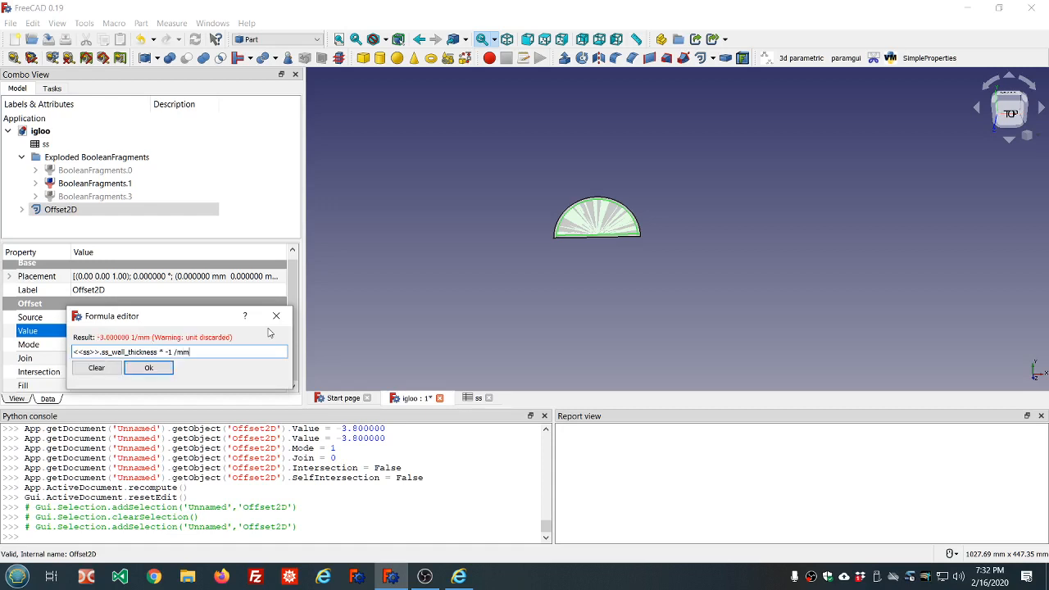
{"action": "key", "text": "BackSpace"}
{"action": "key", "text": "BackSpace"}
{"action": "key", "text": "BackSpace"}
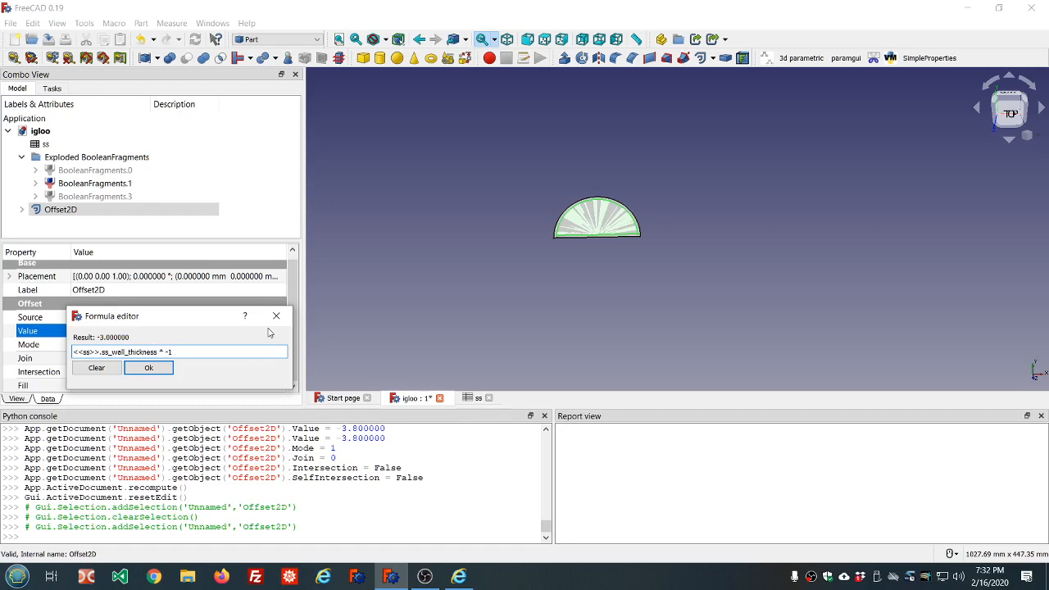
{"action": "key", "text": "Return"}
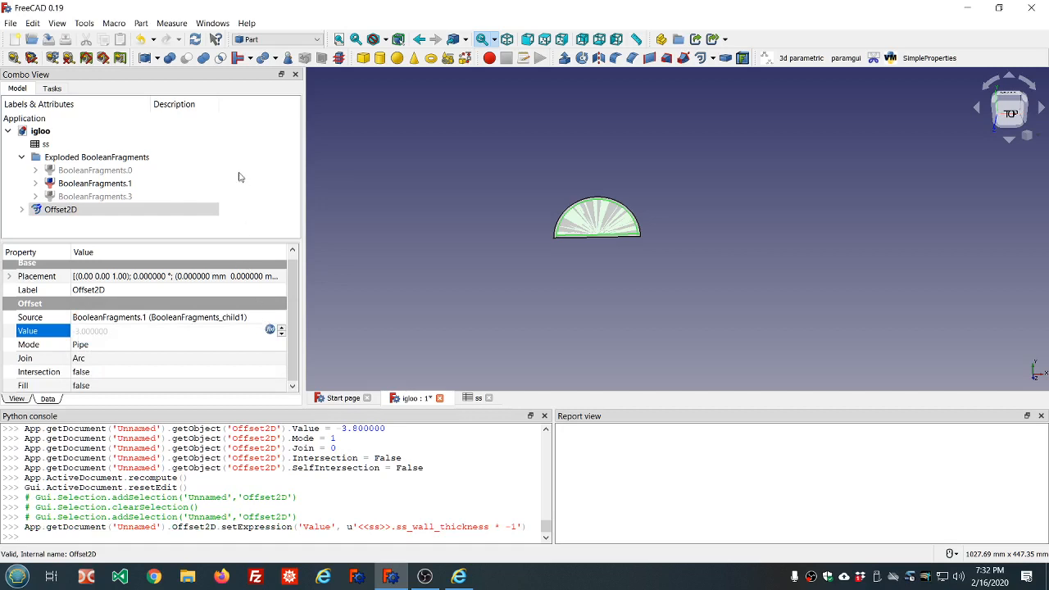
{"action": "key", "text": "ctrl+r"}
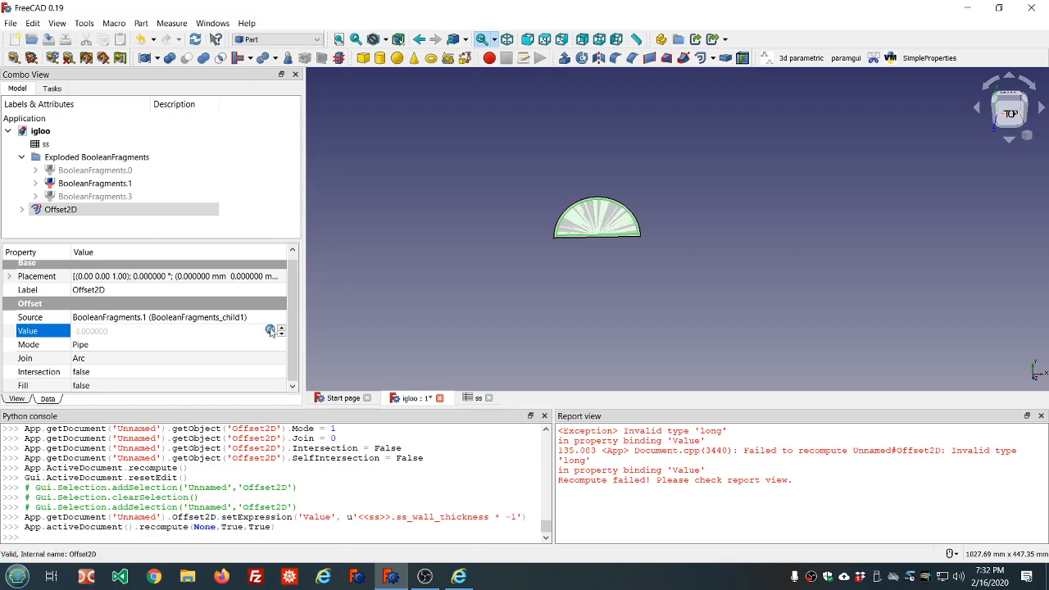
- Append /mm to Offset2D's Value expression, making it <<ss>>.ss_wall_thickness * -1 /mm
{"action": "mouse_move", "coordinate": [271, 331]}
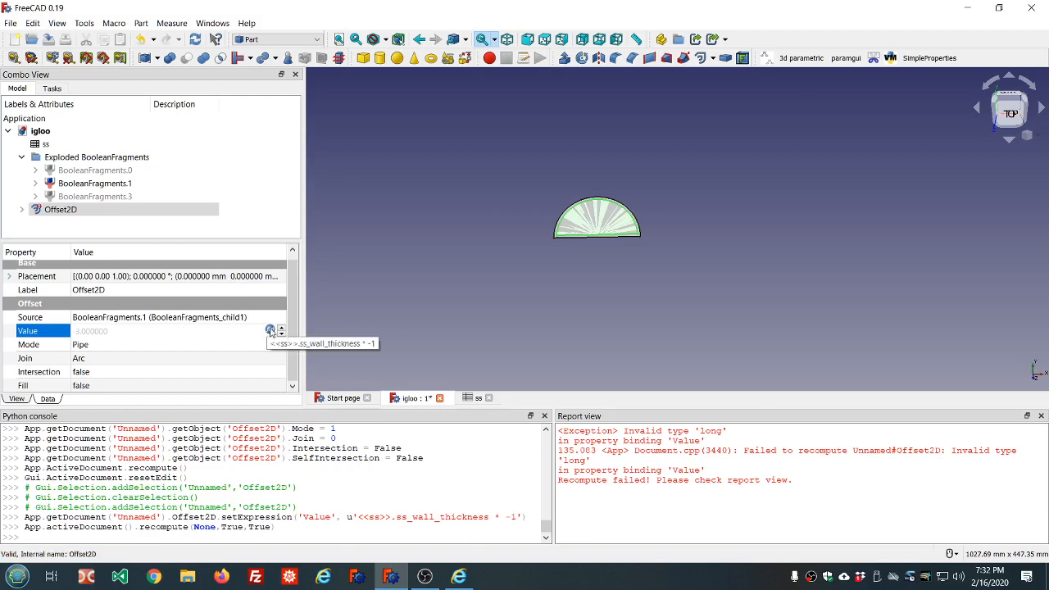
{"action": "left_click", "coordinate": [270, 331]}
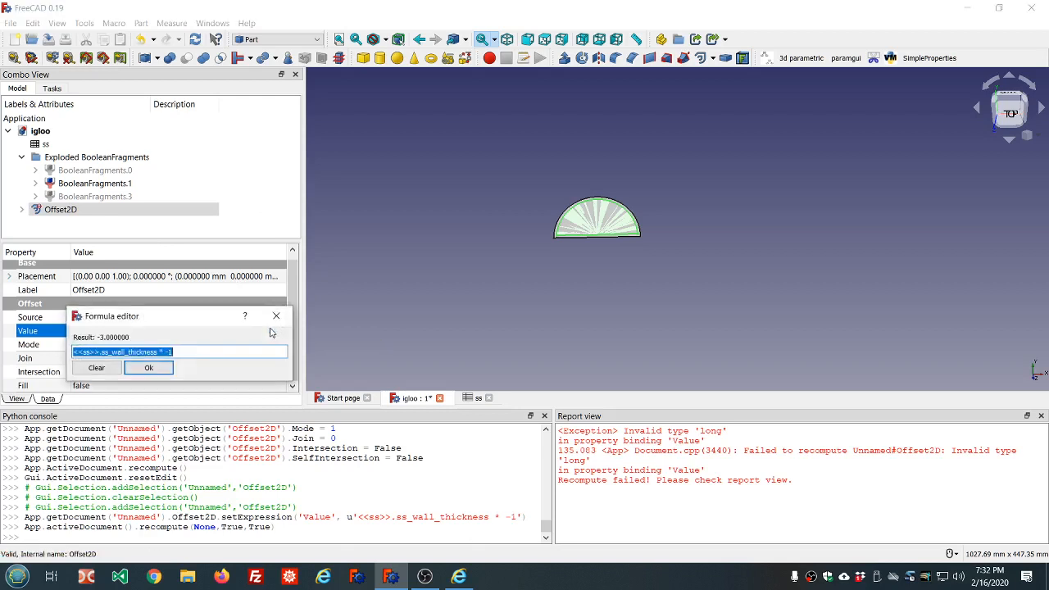
{"action": "left_click", "coordinate": [192, 354]}
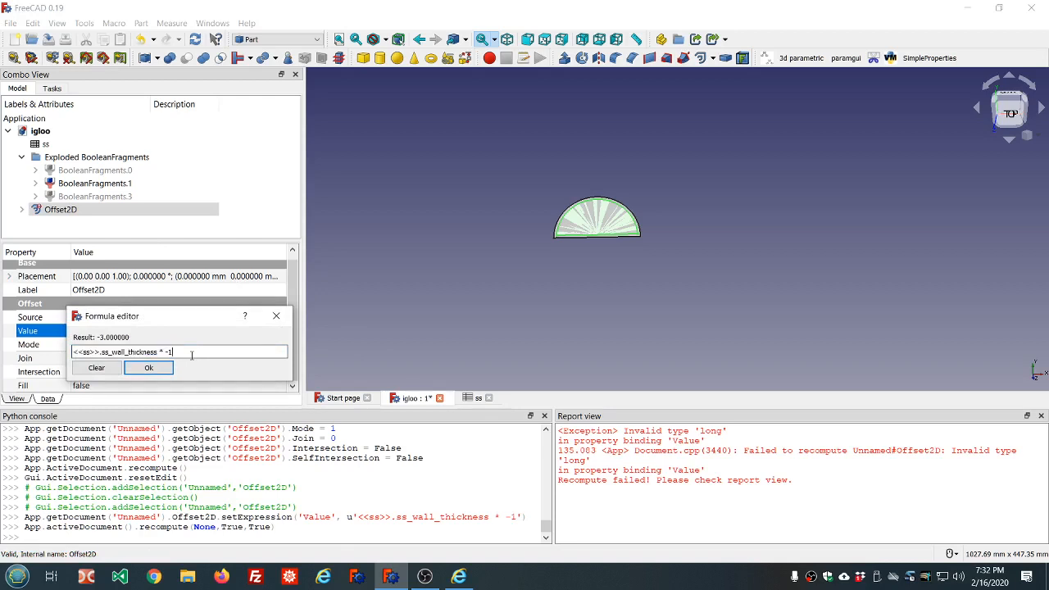
{"action": "type", "text": "/"}
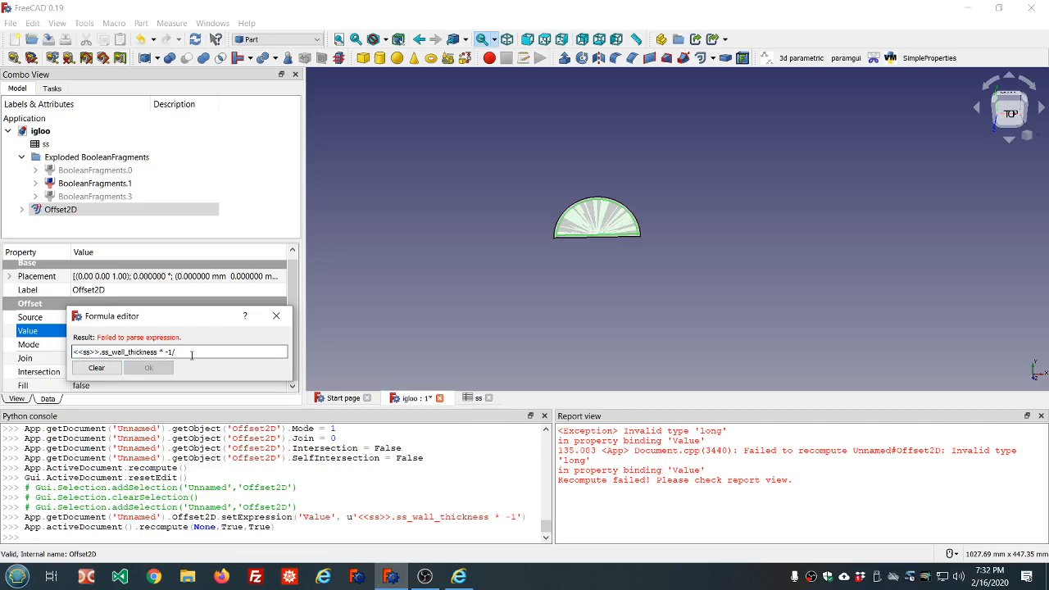
{"action": "type", "text": "mm"}
{"action": "left_click", "coordinate": [148, 368]}
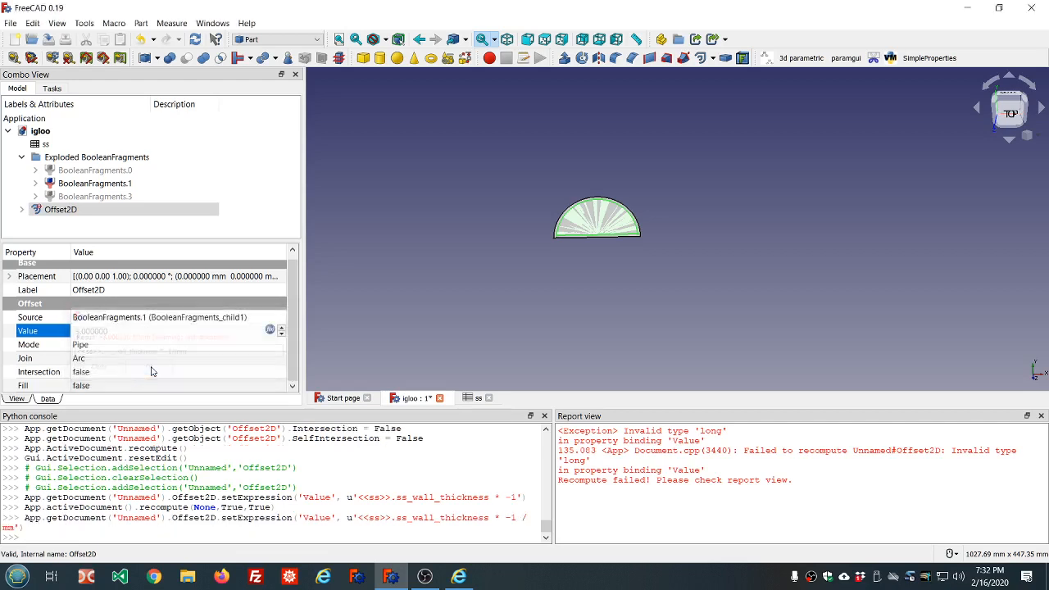
{"action": "left_click", "coordinate": [240, 171]}
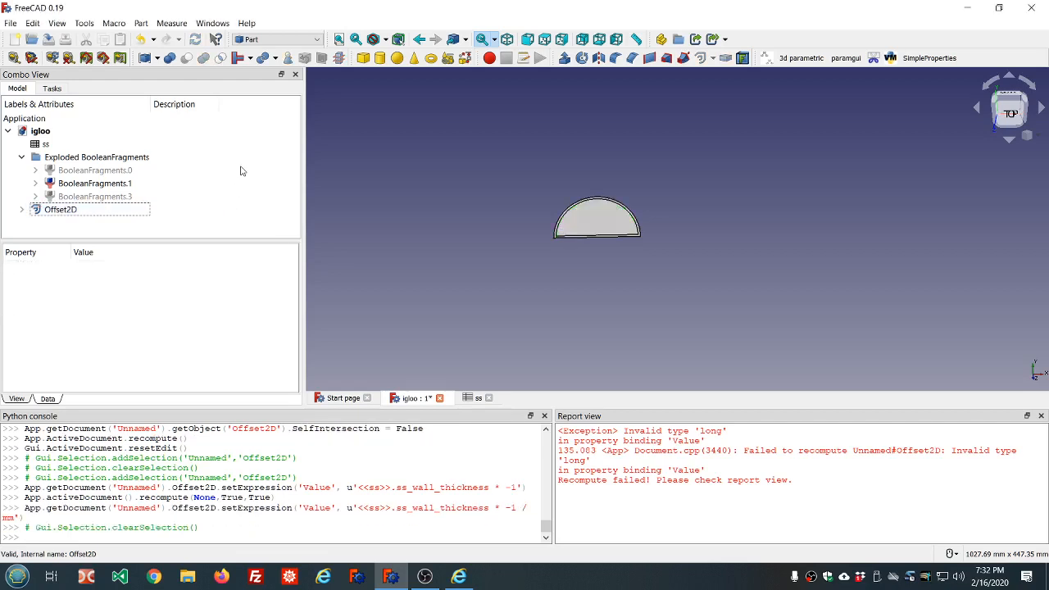
- Clear the report view and expand Offset2D in the model tree to show its source fragment
{"action": "right_click", "coordinate": [678, 480]}
{"action": "left_click", "coordinate": [707, 534]}
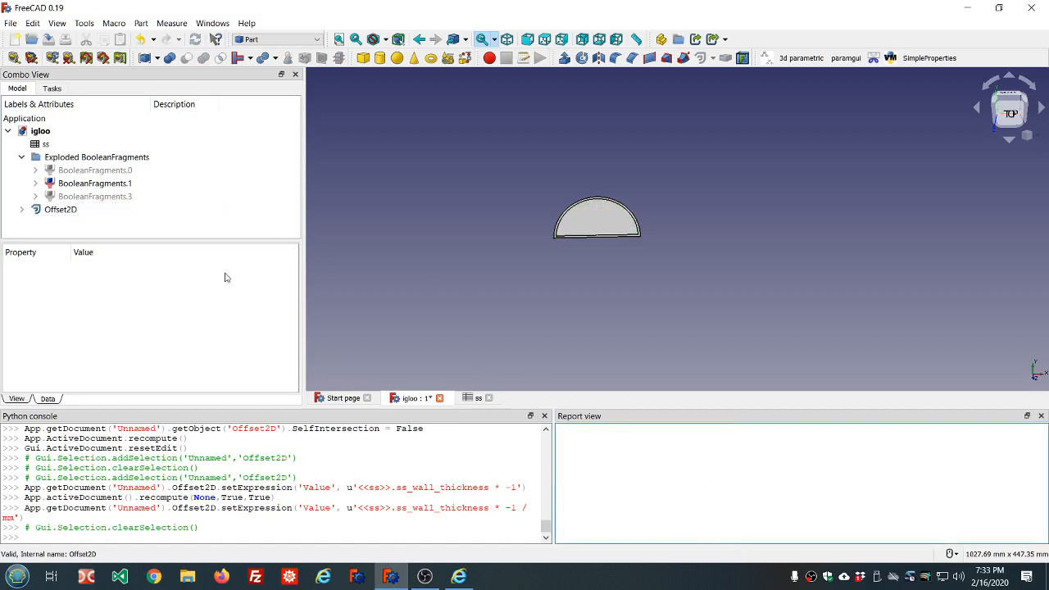
{"action": "left_click", "coordinate": [22, 211]}
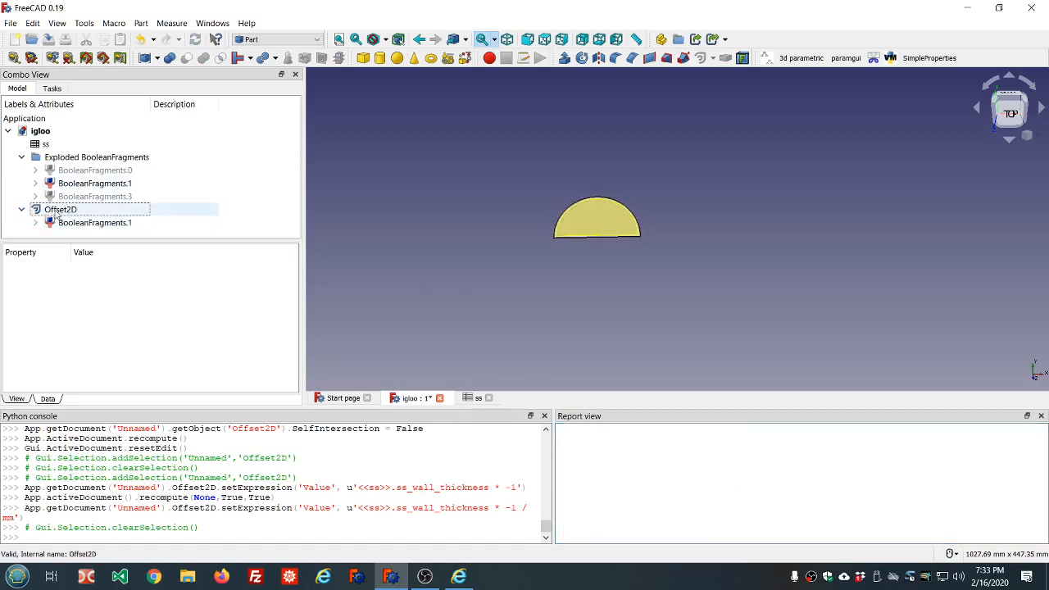
- Inspect the Offset2D half-disc on its own and against the dome by temporarily showing BooleanFragments.3
{"action": "left_click", "coordinate": [58, 212]}
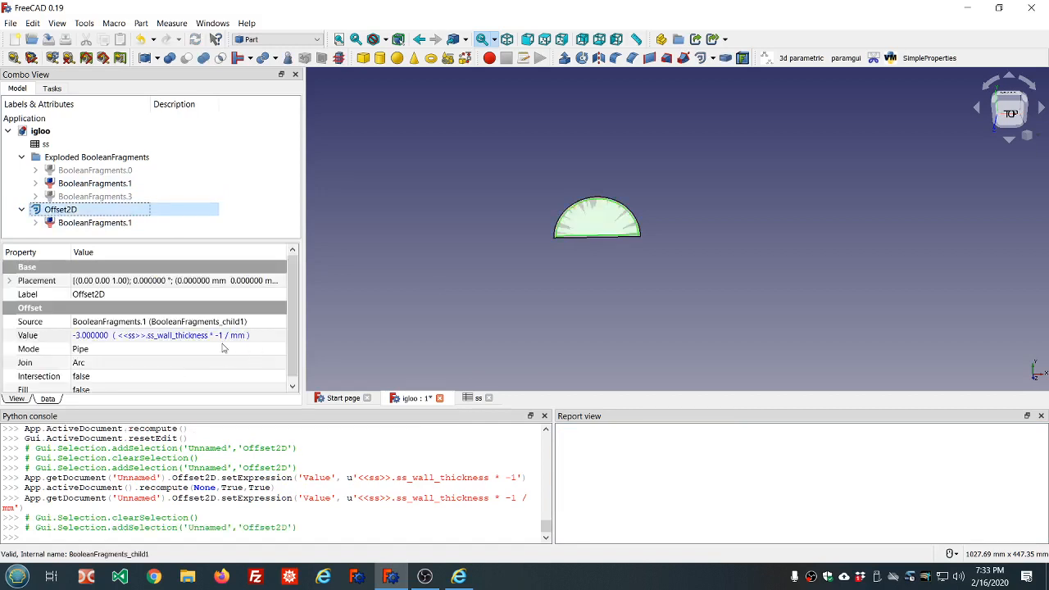
{"action": "left_click", "coordinate": [238, 164]}
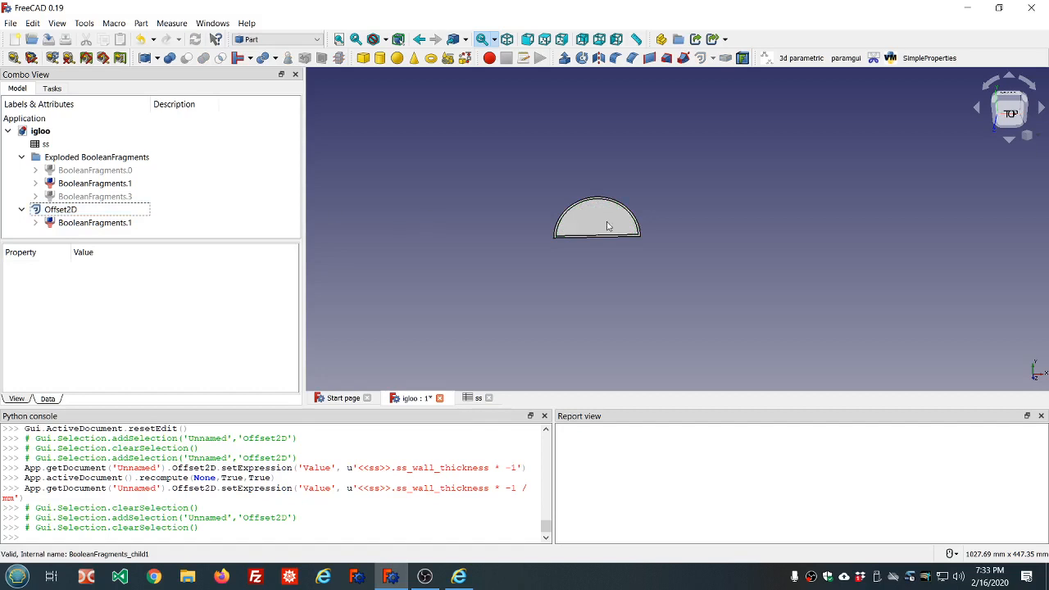
{"action": "scroll", "coordinate": [607, 227], "scroll_direction": "up", "scroll_amount": 2}
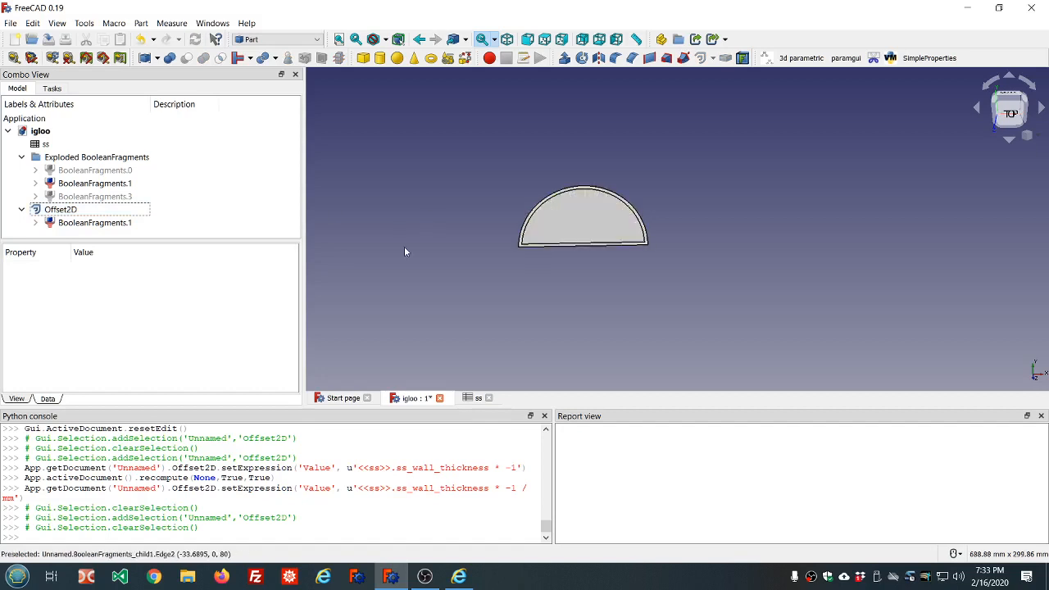
{"action": "left_click", "coordinate": [131, 197]}
{"action": "key", "text": "space"}
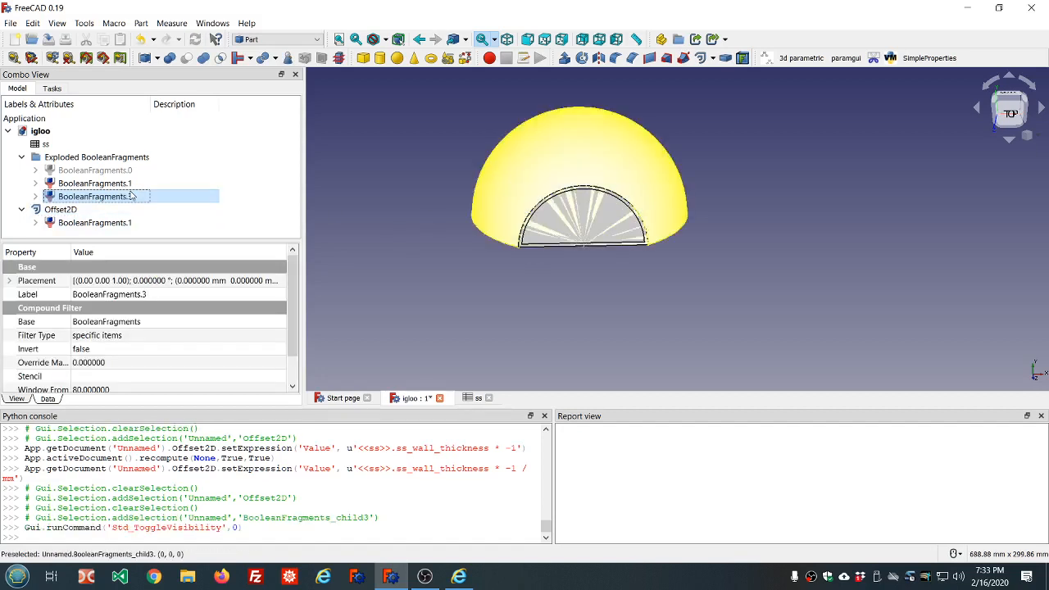
{"action": "left_click", "coordinate": [408, 241]}
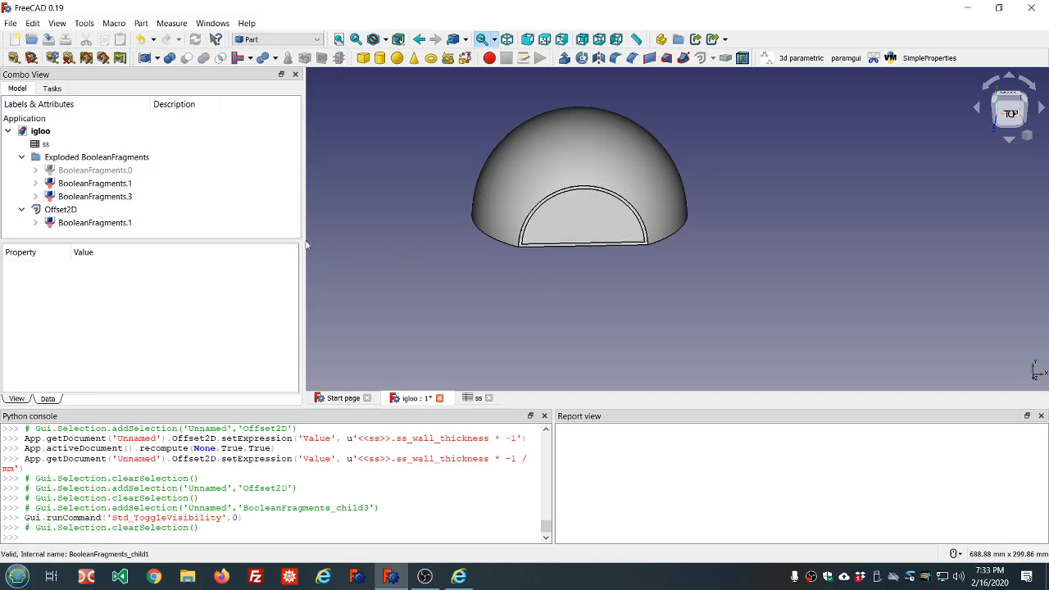
{"action": "left_click", "coordinate": [89, 197]}
{"action": "key", "text": "space"}
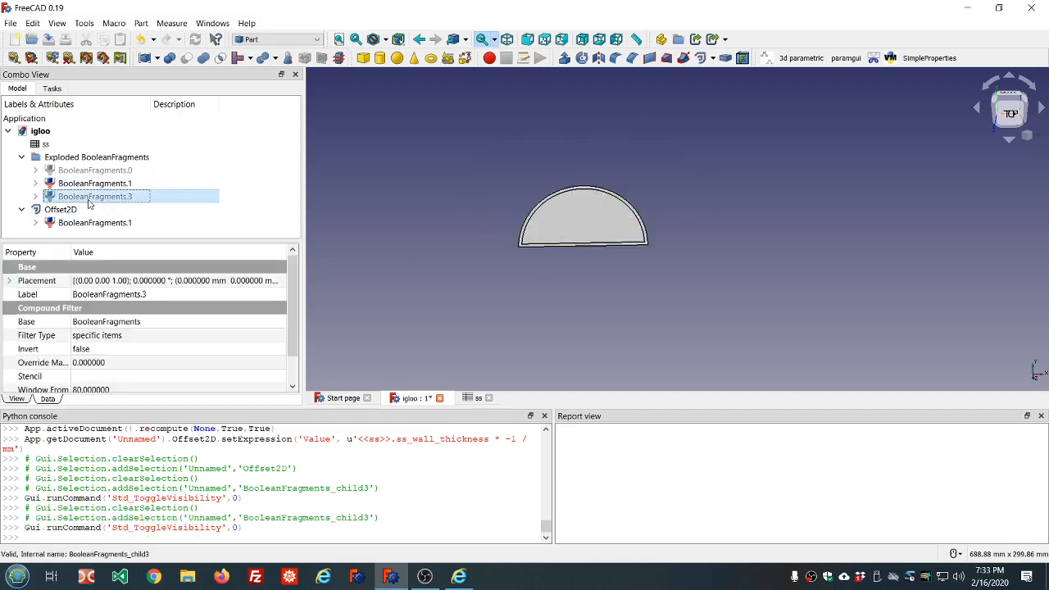
- Hide the original half-disc face BooleanFragments.1 and show the dome fragment BooleanFragments.3
{"action": "left_click", "coordinate": [94, 186]}
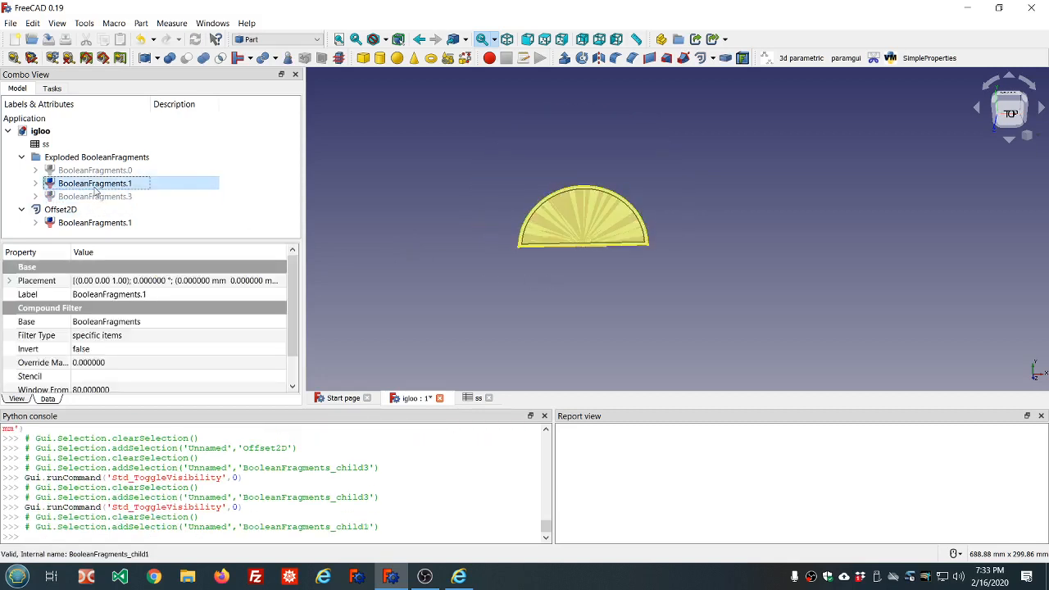
{"action": "key", "text": "space"}
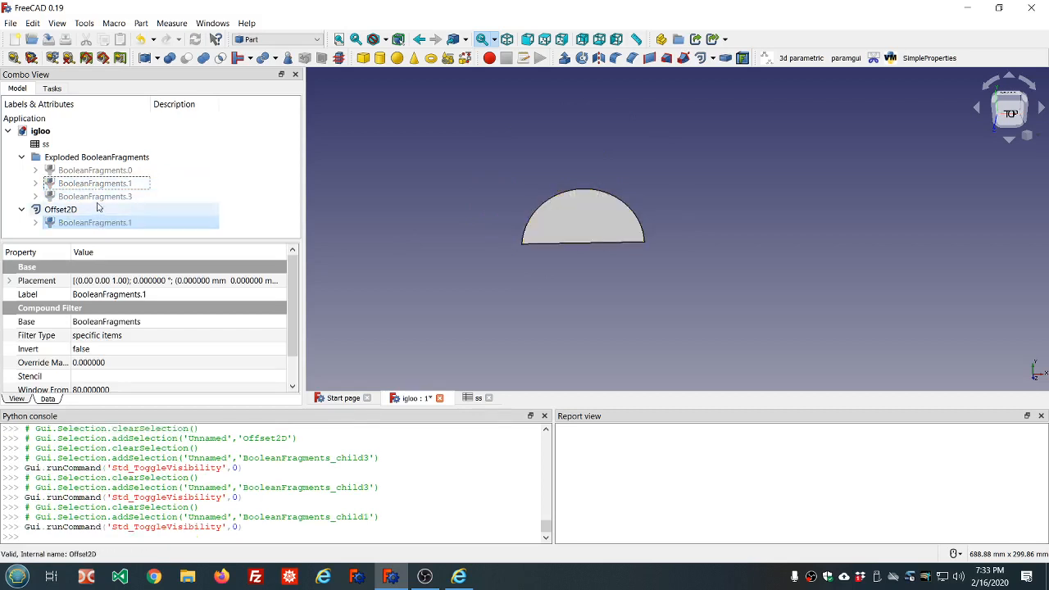
{"action": "left_click", "coordinate": [96, 197]}
{"action": "key", "text": "space"}
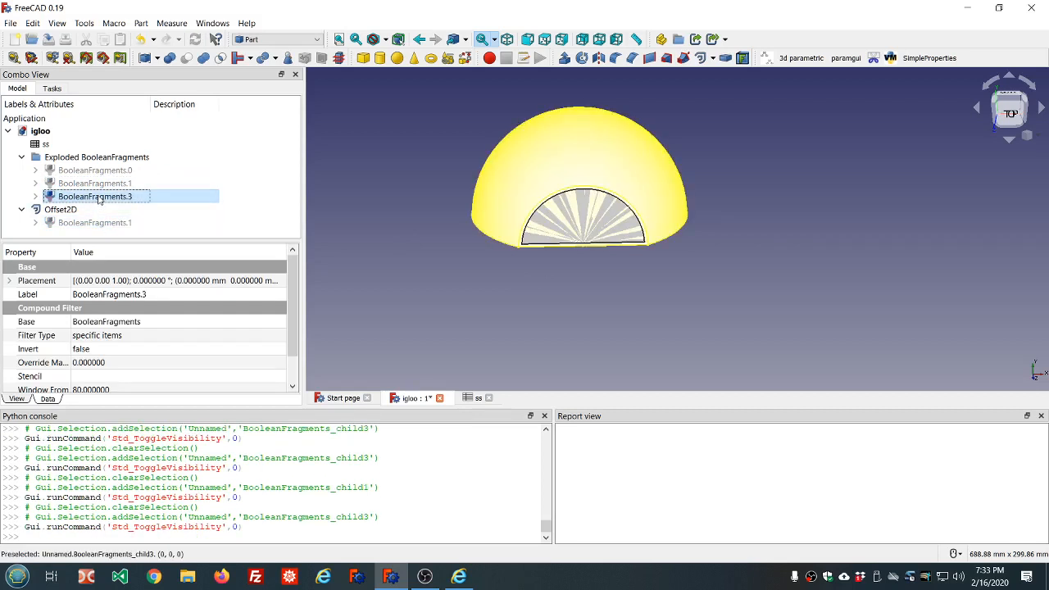
- Expand the source objects nested under Offset2D's BooleanFragments.1 in the model tree, and hide Offset2D
{"action": "left_click", "coordinate": [35, 223]}
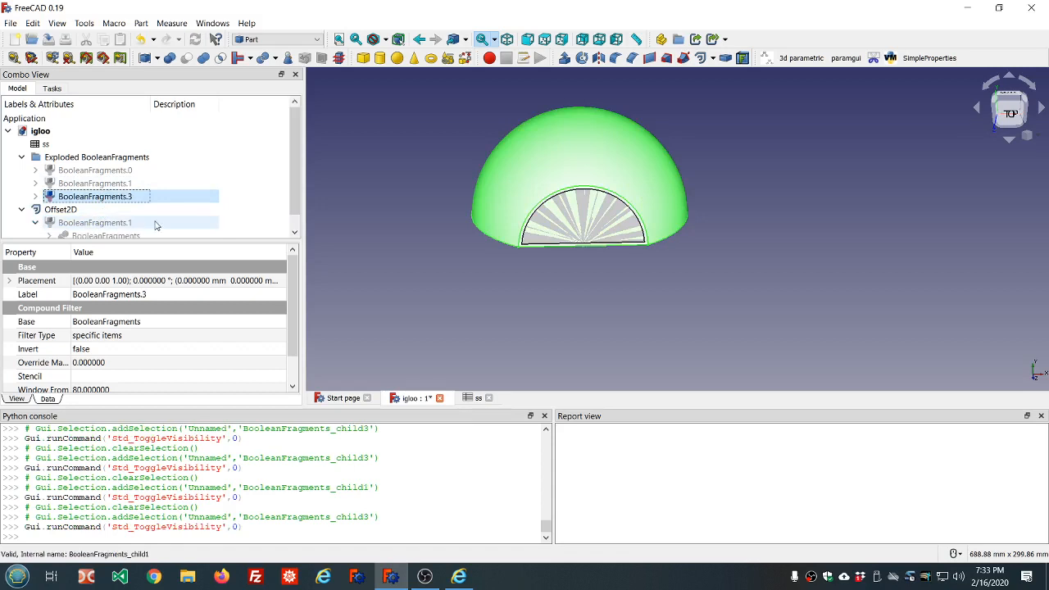
{"action": "scroll", "coordinate": [157, 226], "scroll_direction": "down", "scroll_amount": 1}
{"action": "left_click", "coordinate": [49, 224]}
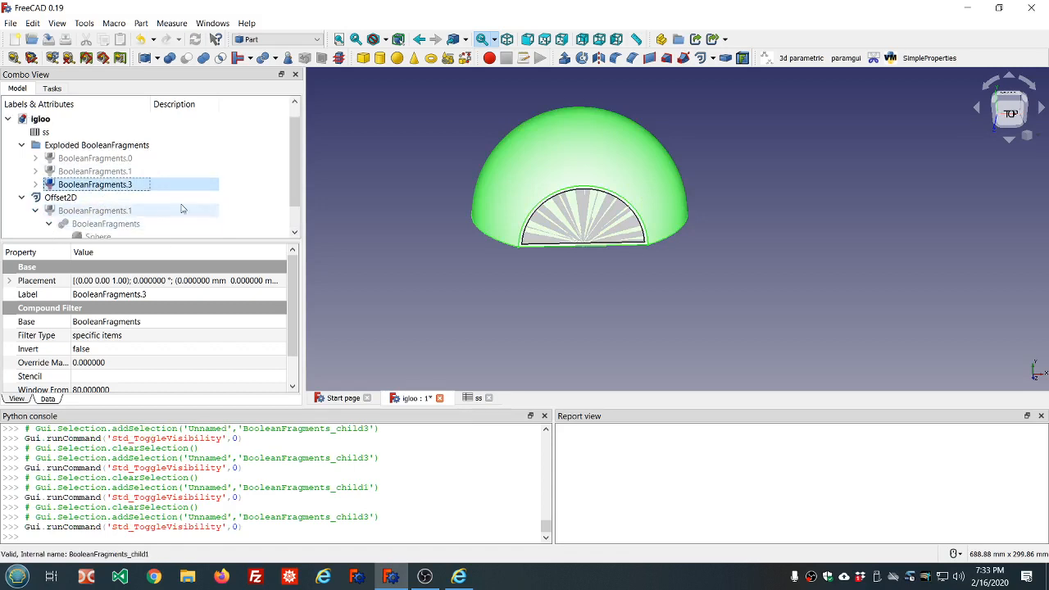
{"action": "left_click", "coordinate": [262, 138]}
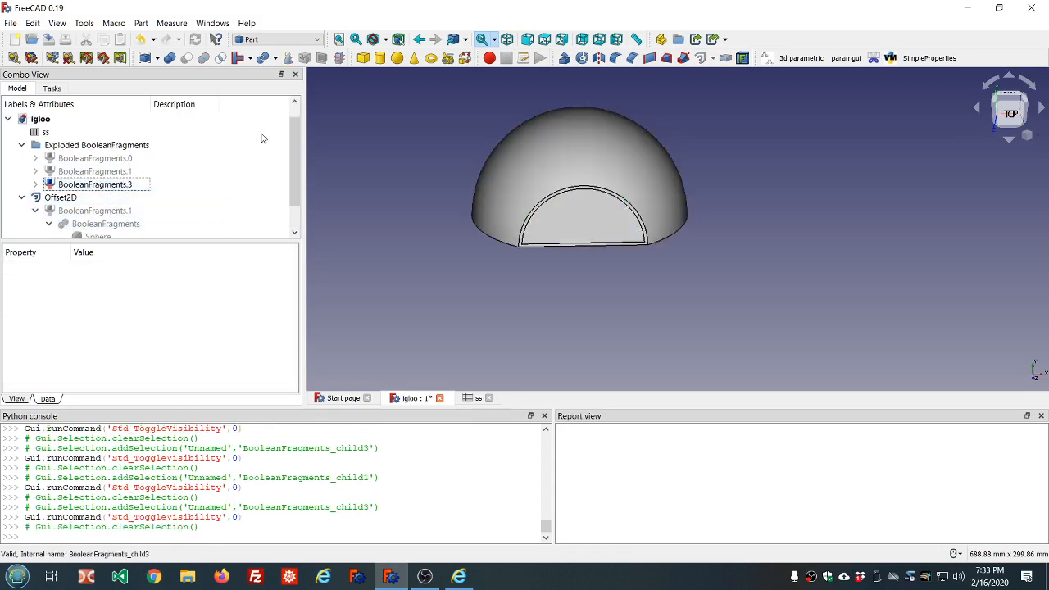
{"action": "left_click", "coordinate": [56, 198]}
{"action": "key", "text": "space"}
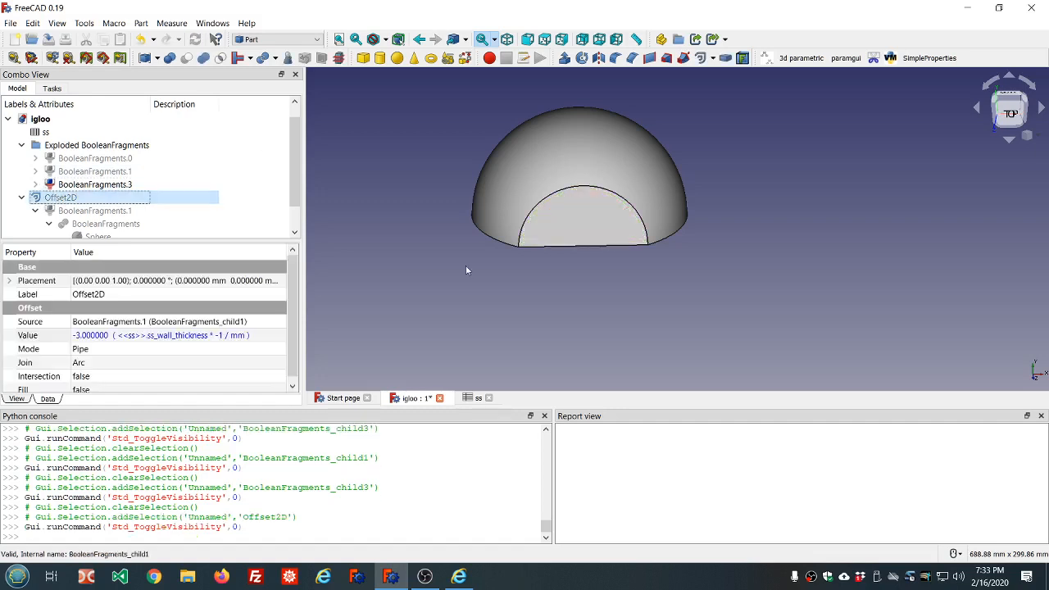
- Apply a Thickness of -1 mm to the dome through its flat half-disc face, with Skin mode, Arc join and Intersection enabled
{"action": "left_click", "coordinate": [610, 219]}
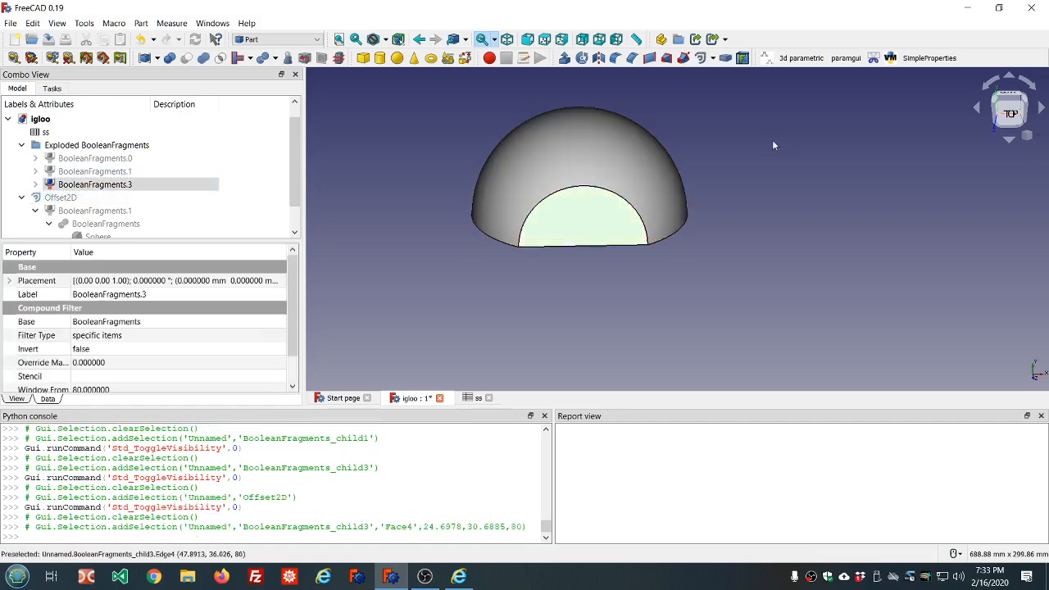
{"action": "left_click", "coordinate": [725, 58]}
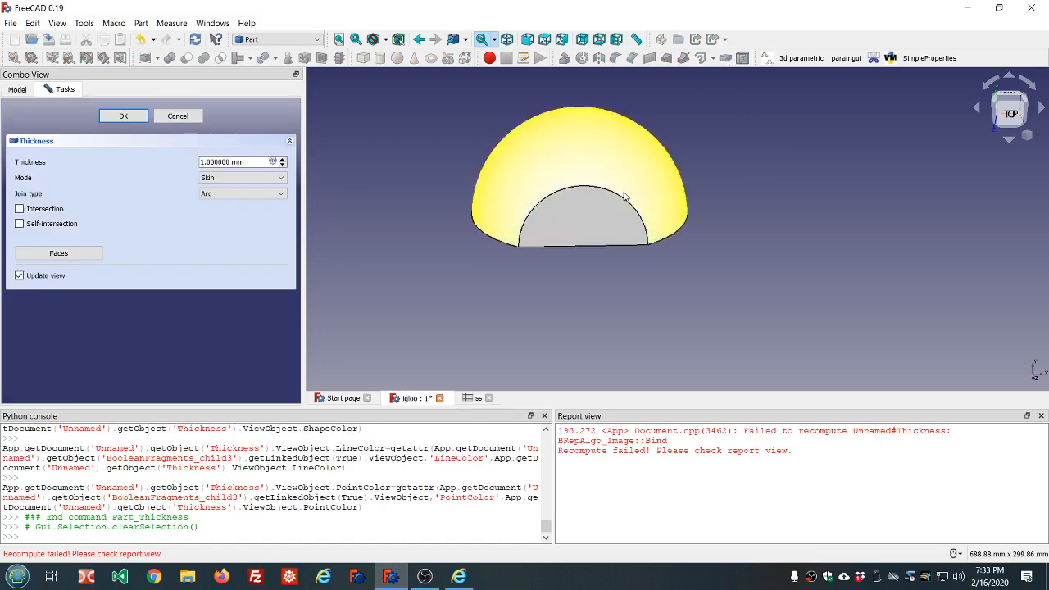
{"action": "left_click", "coordinate": [284, 180]}
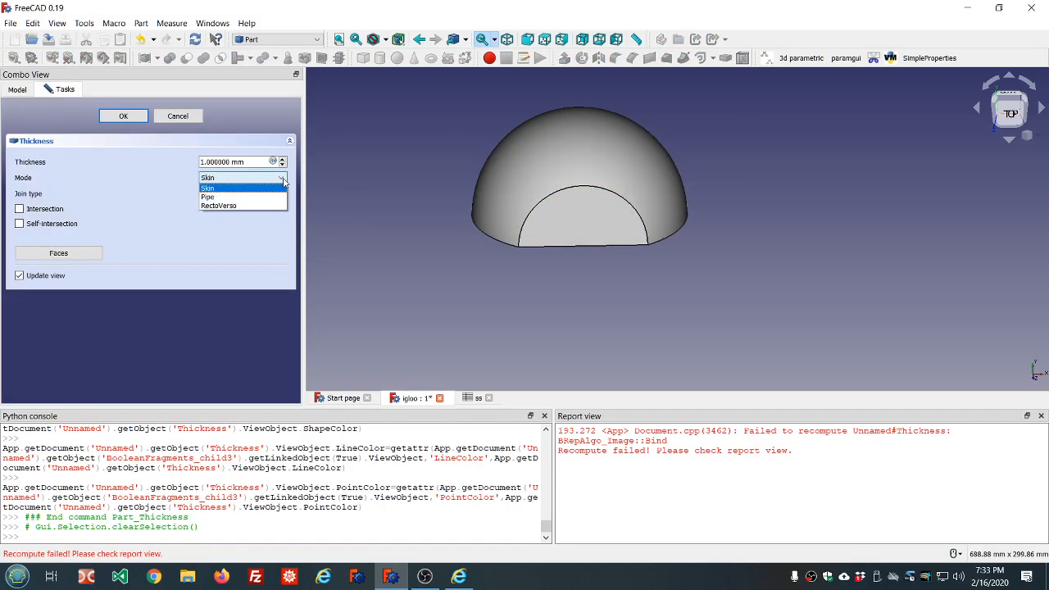
{"action": "left_click", "coordinate": [284, 182]}
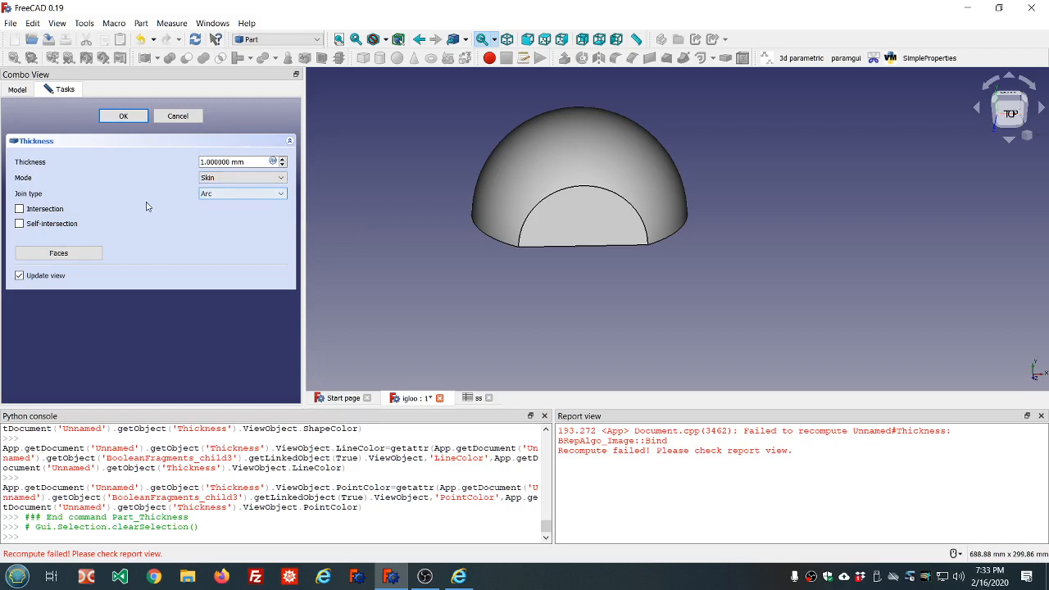
{"action": "left_click", "coordinate": [19, 209]}
{"action": "left_click", "coordinate": [20, 209]}
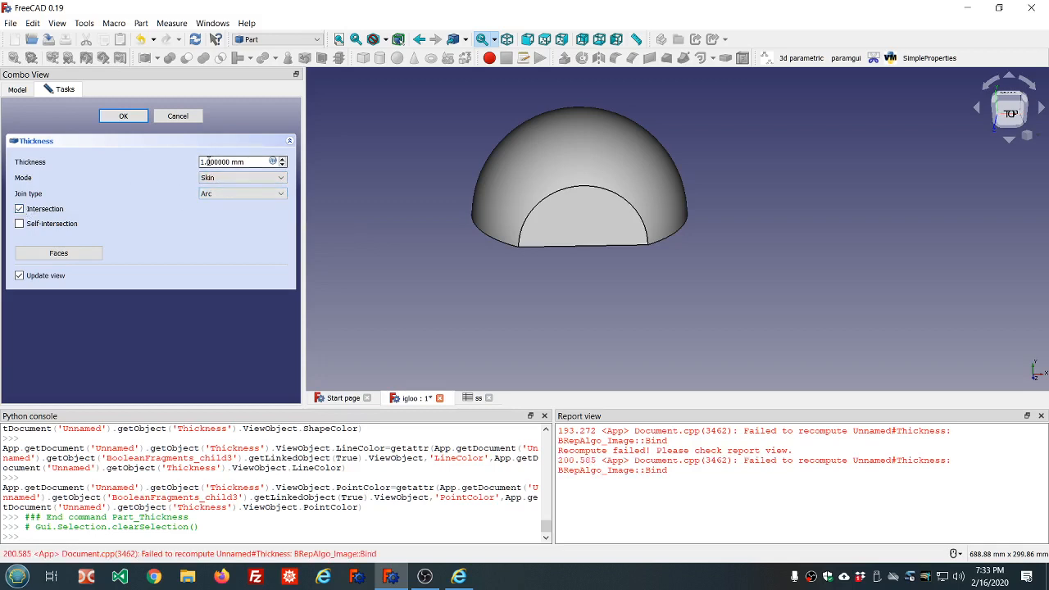
{"action": "left_click", "coordinate": [202, 161]}
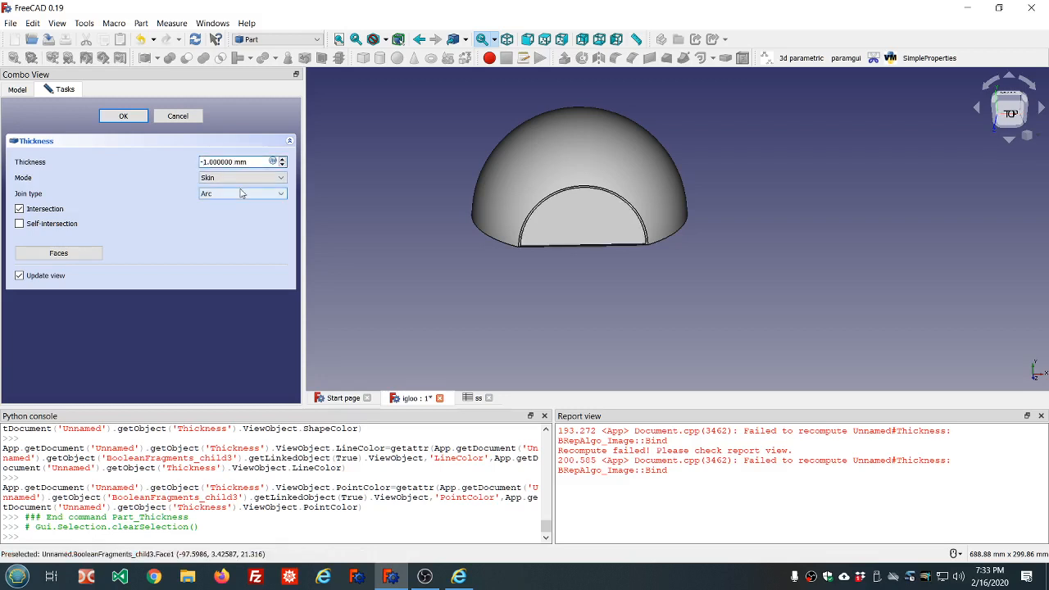
{"action": "left_click", "coordinate": [125, 118]}
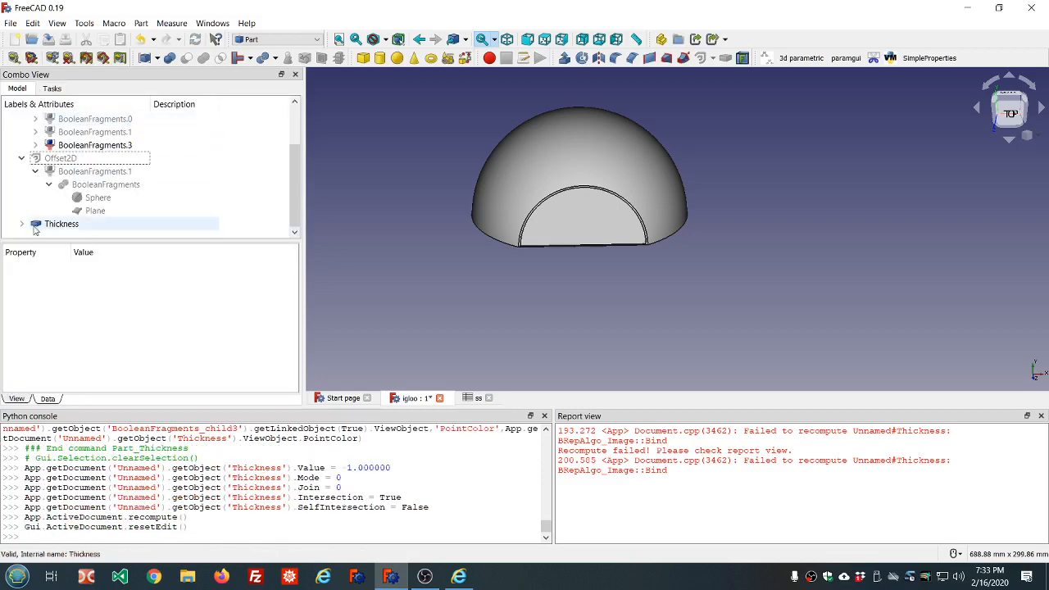
- Clear the report view and set the Thickness object's Value to the expression <<ss>>.ss_wall_thickness * -1
{"action": "left_click", "coordinate": [90, 224]}
{"action": "right_click", "coordinate": [728, 480]}
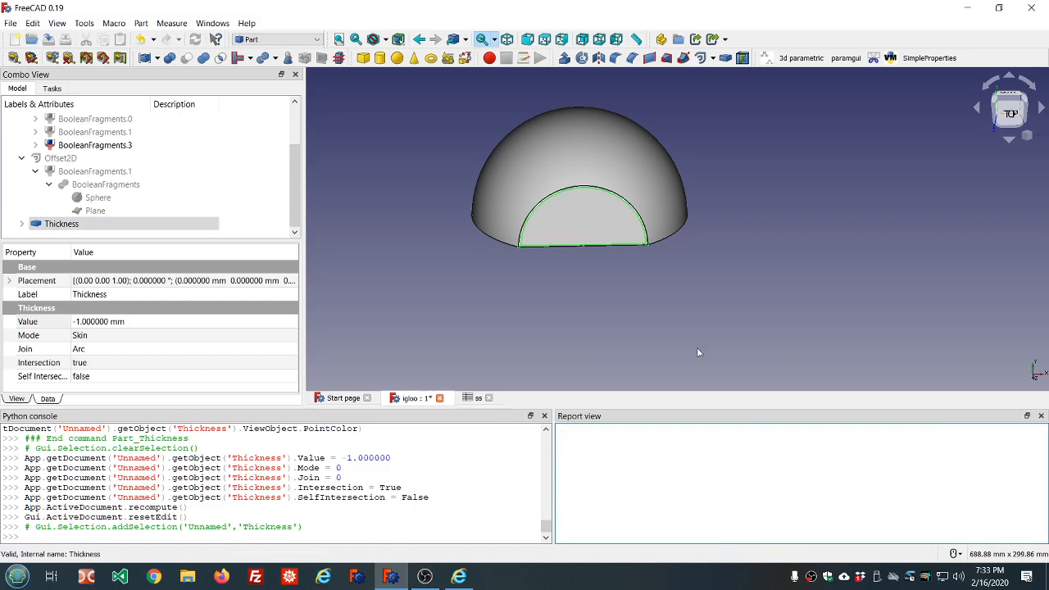
{"action": "left_click", "coordinate": [189, 322]}
{"action": "left_click", "coordinate": [281, 321]}
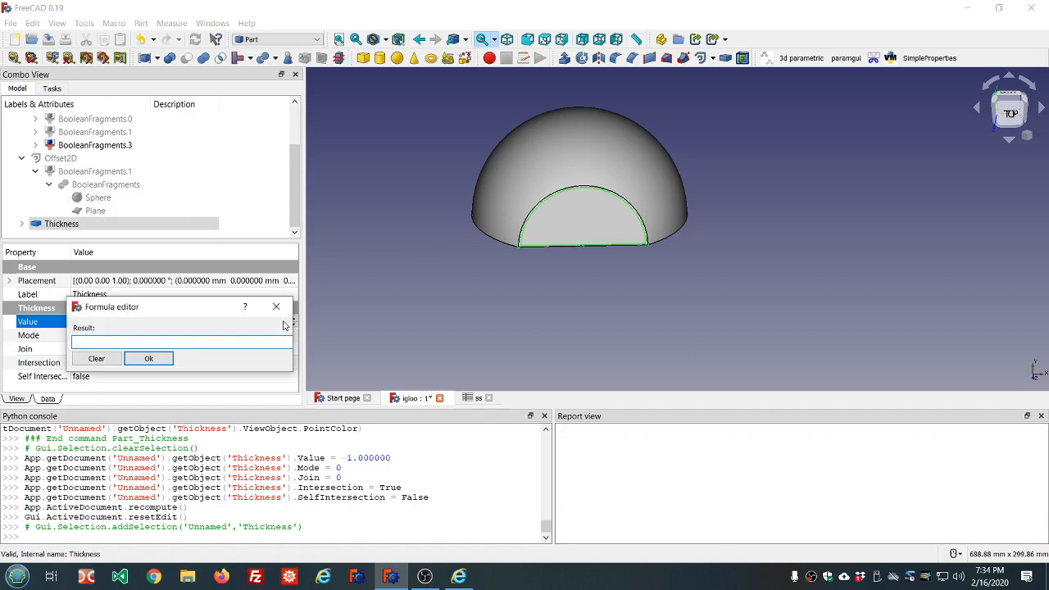
{"action": "type", "text": "ss"}
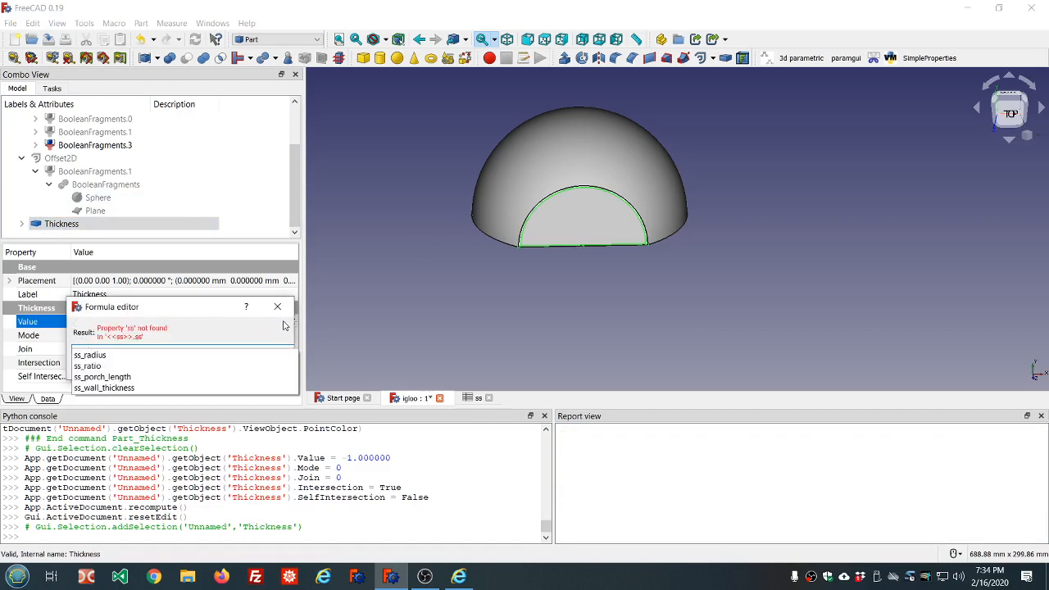
{"action": "key", "text": "Down"}
{"action": "key", "text": "Down"}
{"action": "key", "text": "Down"}
{"action": "key", "text": "Down"}
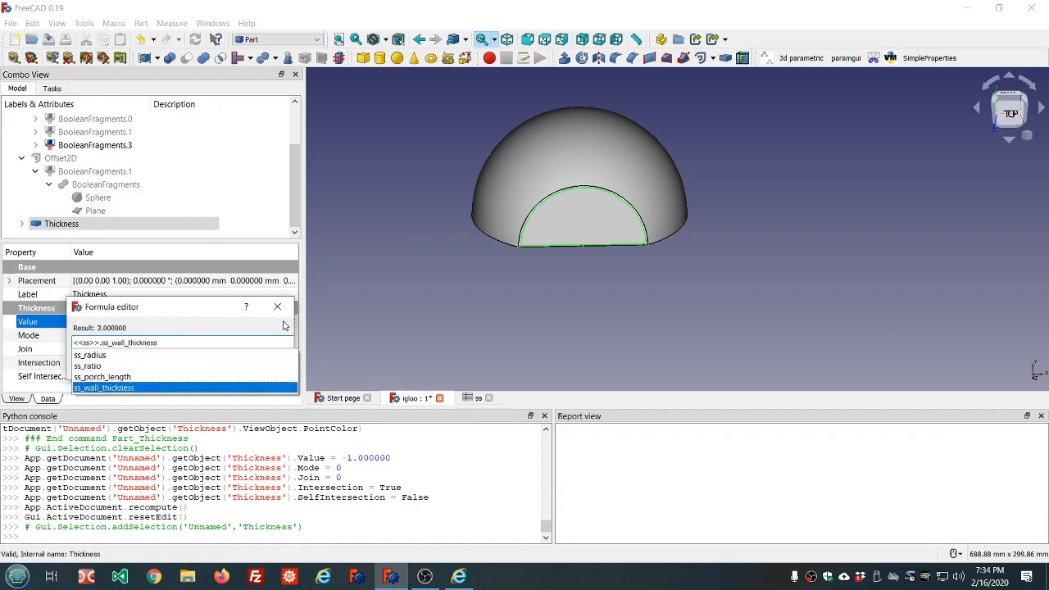
{"action": "type", "text": "*-"}
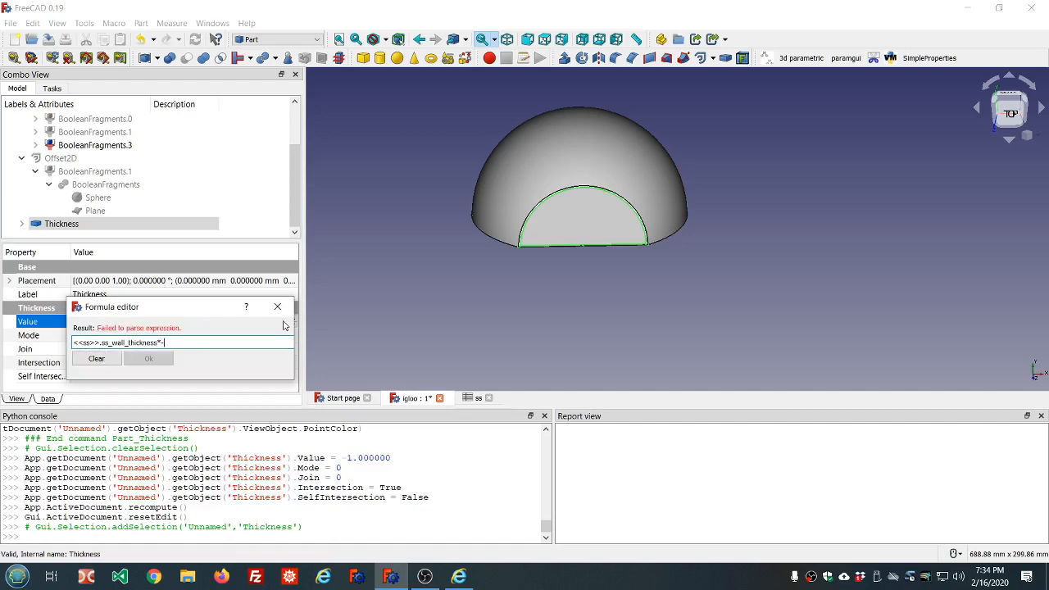
{"action": "type", "text": "1"}
{"action": "key", "text": "Return"}
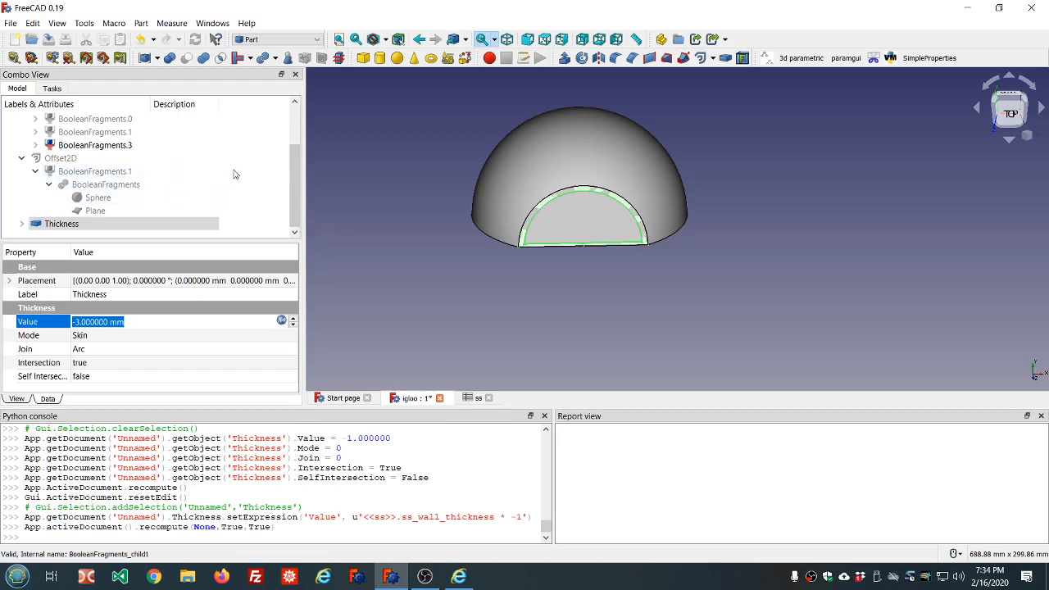
- Expand Thickness in the model tree, hide its source BooleanFragments.3 and view the hollowed dome's entrance opening
{"action": "left_click", "coordinate": [417, 215]}
{"action": "middle_click_drag", "start_coordinate": [555, 281], "coordinate": [543, 238]}
{"action": "left_click", "coordinate": [23, 224]}
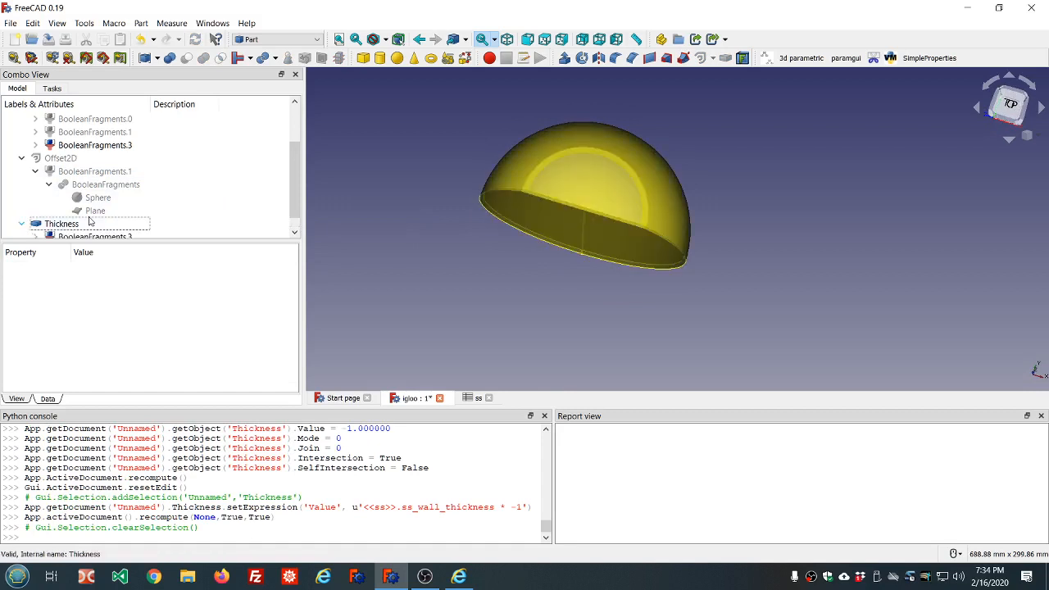
{"action": "left_click", "coordinate": [90, 225]}
{"action": "key", "text": "space"}
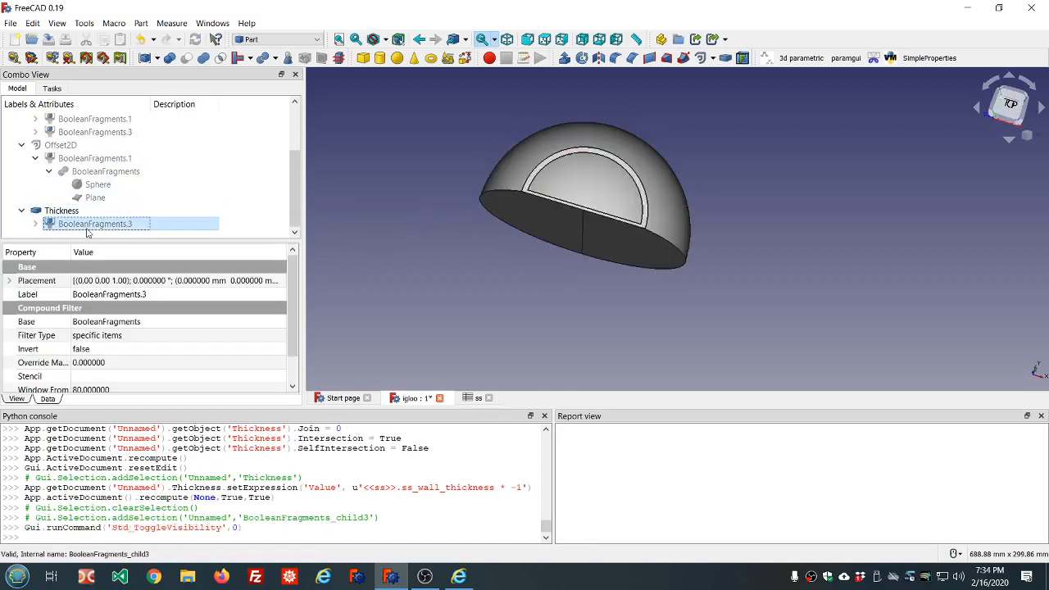
{"action": "left_click", "coordinate": [736, 236]}
{"action": "middle_click_drag", "start_coordinate": [714, 179], "coordinate": [737, 199]}
{"action": "middle_click_drag", "start_coordinate": [408, 181], "coordinate": [366, 203]}
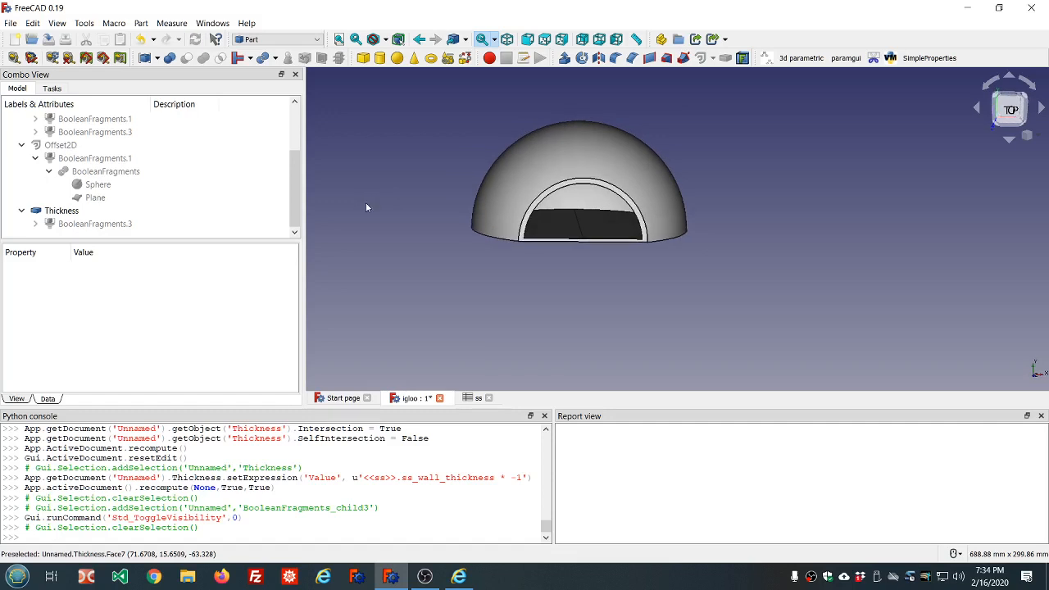
- Show Offset2D and its source half-disc BooleanFragments.1 together with the hollow dome
{"action": "left_click", "coordinate": [80, 145]}
{"action": "key", "text": "space"}
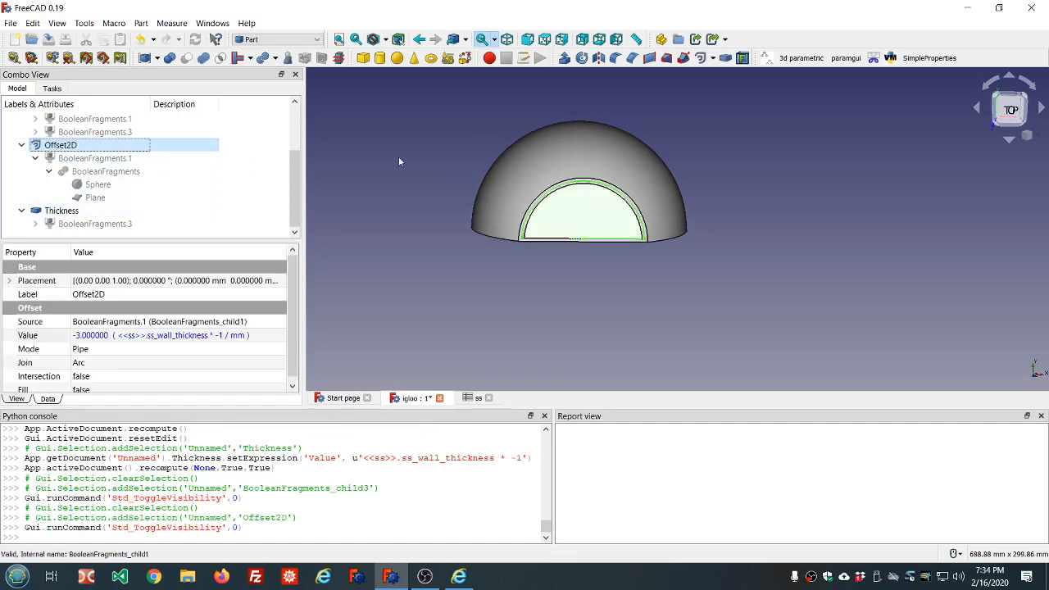
{"action": "scroll", "coordinate": [555, 172], "scroll_direction": "up", "scroll_amount": 2}
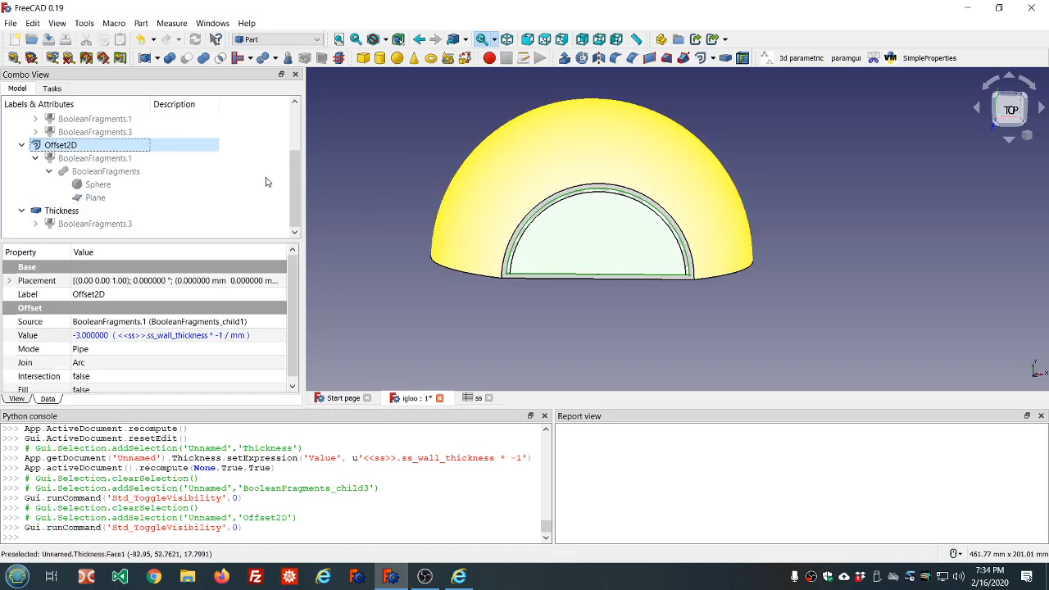
{"action": "left_click", "coordinate": [85, 159]}
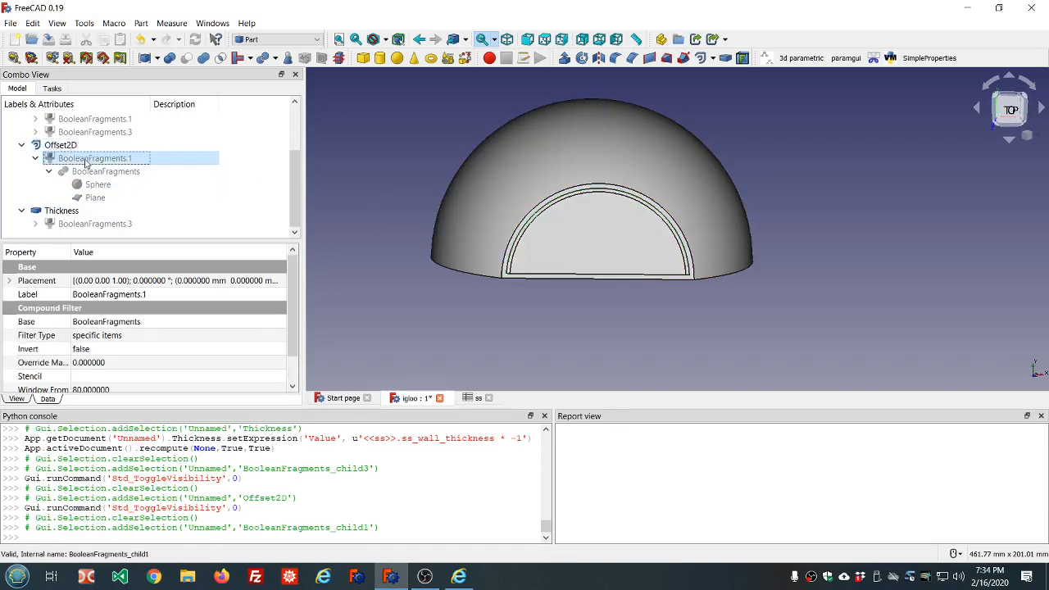
{"action": "key", "text": "space"}
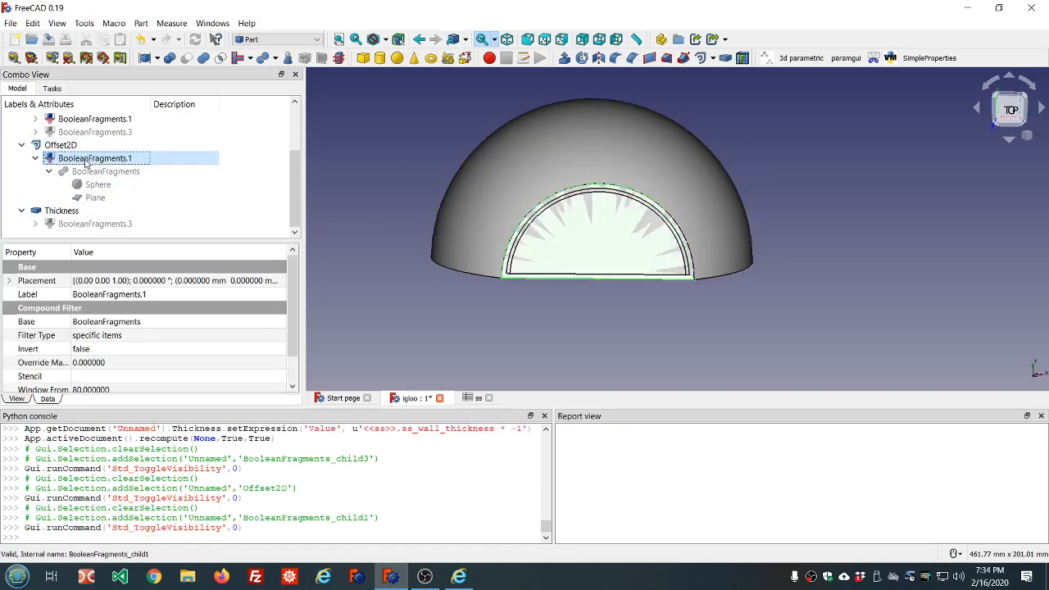
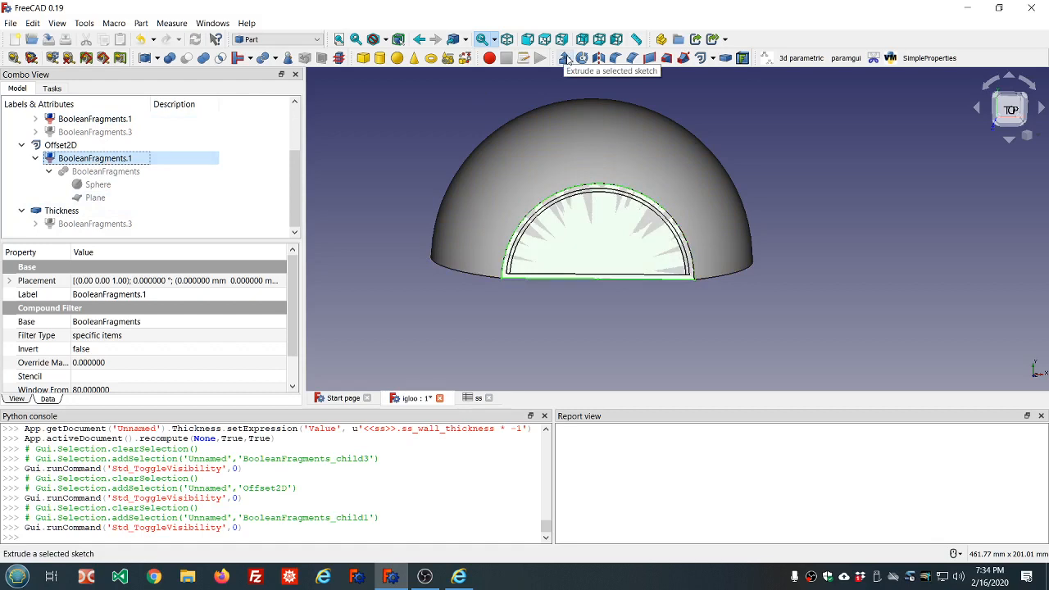
- Extrude the half-disc face BooleanFragments.1 by 10 mm along its normal
{"action": "left_click", "coordinate": [565, 59]}
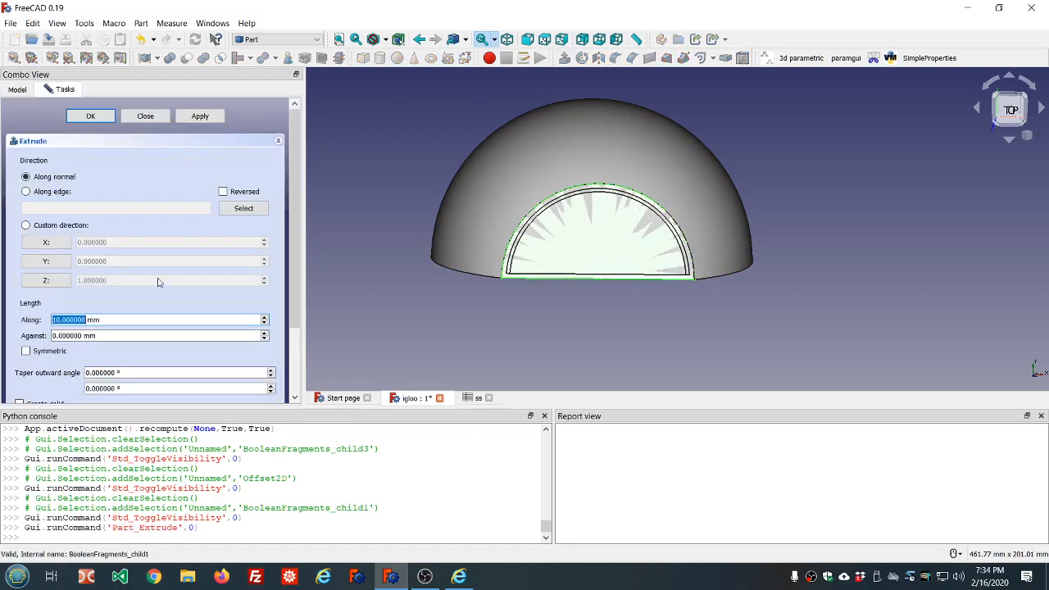
{"action": "left_click", "coordinate": [78, 117]}
{"action": "left_click", "coordinate": [69, 211]}
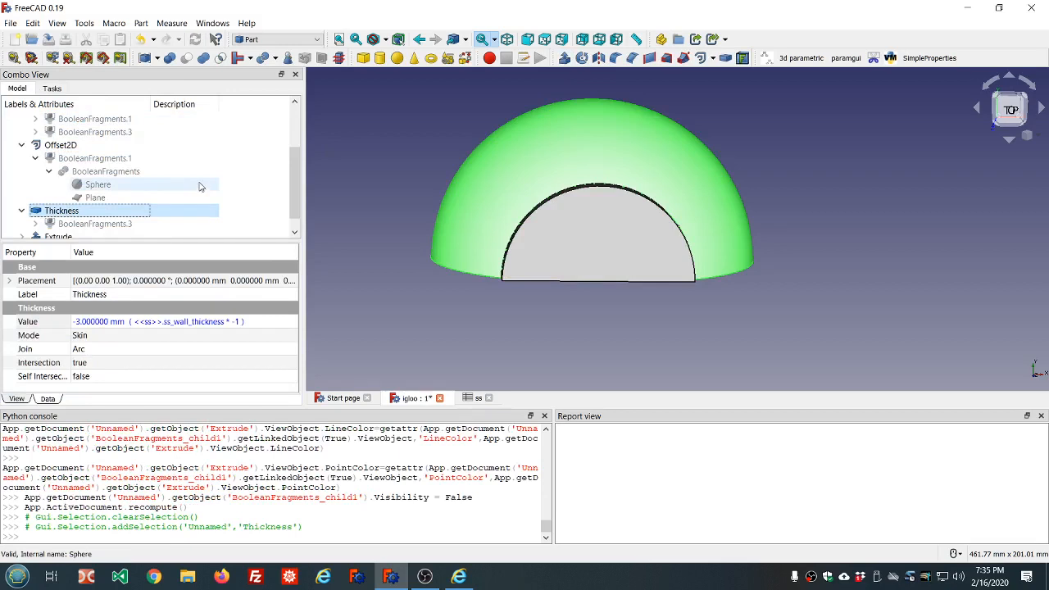
{"action": "scroll", "coordinate": [182, 192], "scroll_direction": "down", "scroll_amount": 1}
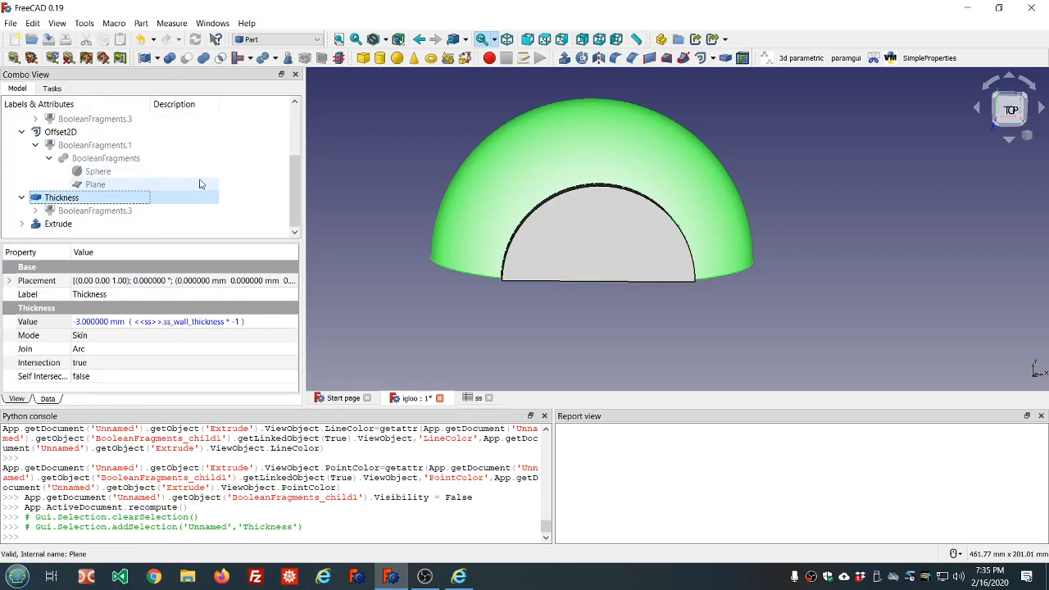
{"action": "left_click", "coordinate": [76, 225]}
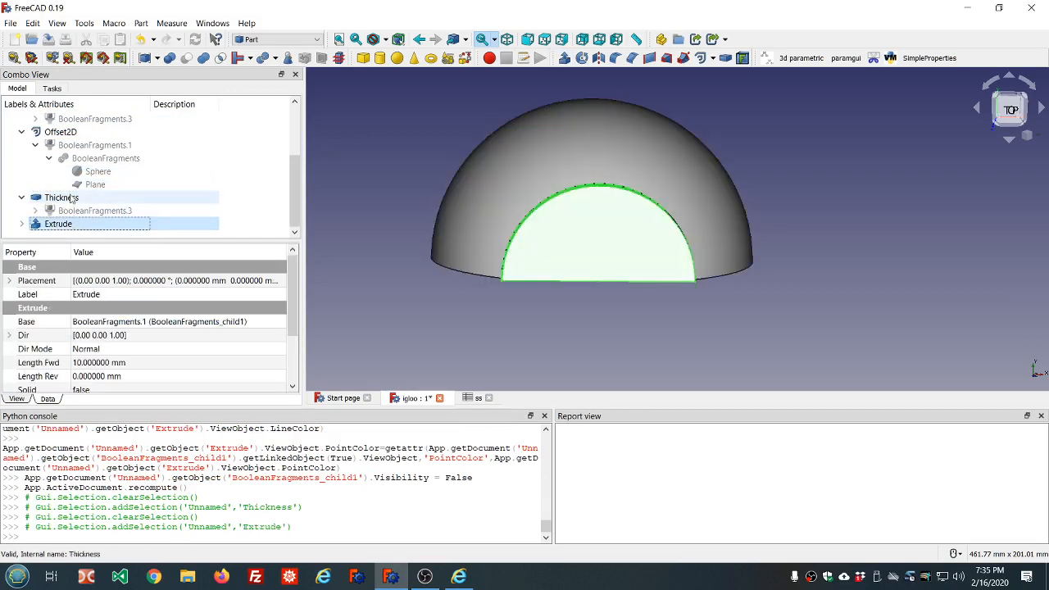
{"action": "left_click", "coordinate": [72, 200]}
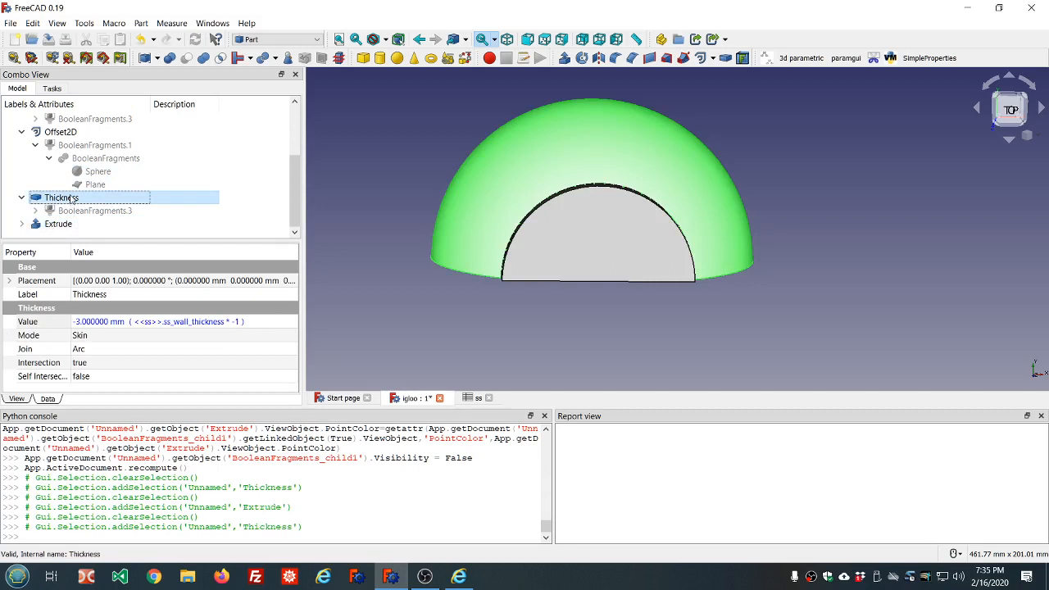
{"action": "left_click", "coordinate": [68, 135]}
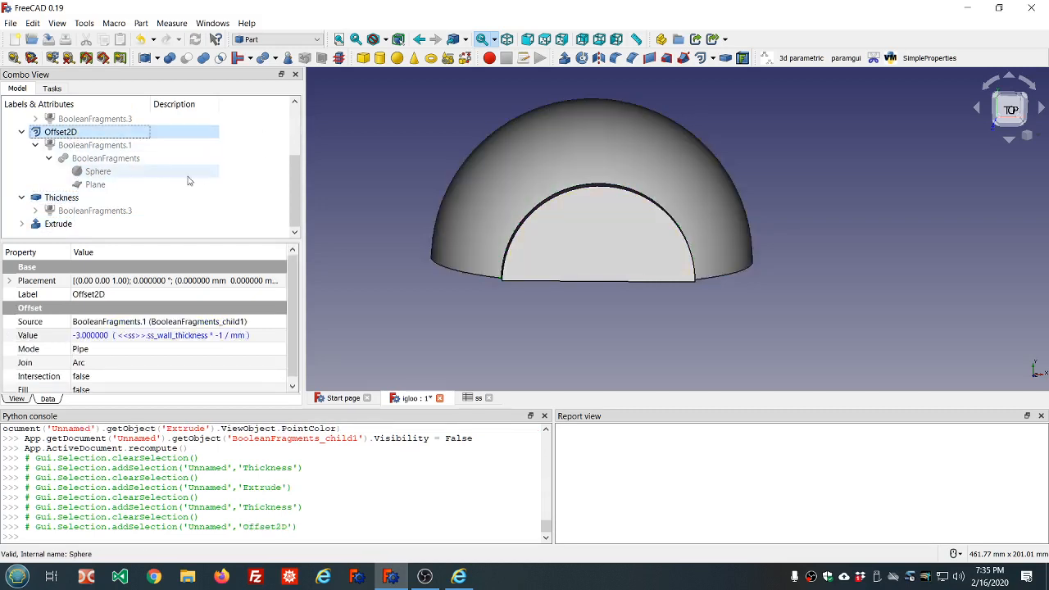
- Hide the half-disc extrusion and extrude the Offset2D profile by 10 mm along its normal
{"action": "left_click", "coordinate": [72, 224]}
{"action": "key", "text": "space"}
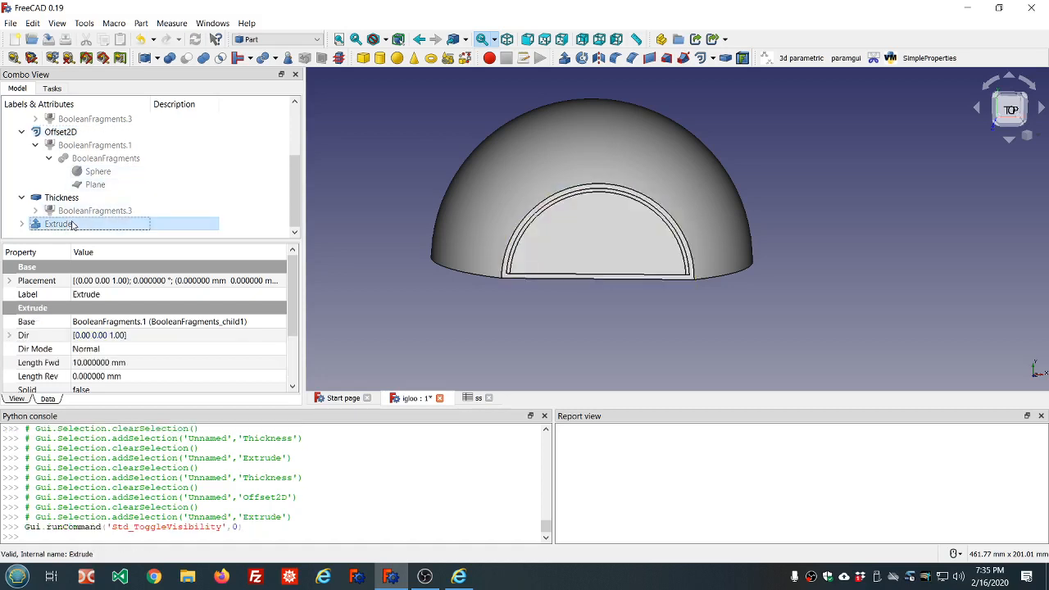
{"action": "left_click", "coordinate": [72, 133]}
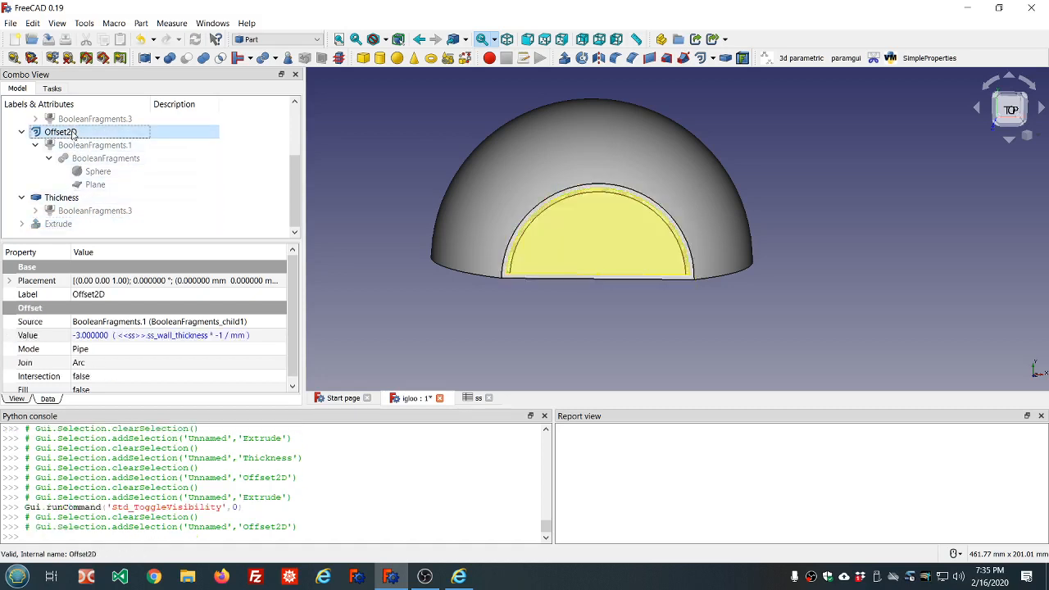
{"action": "left_click", "coordinate": [564, 57]}
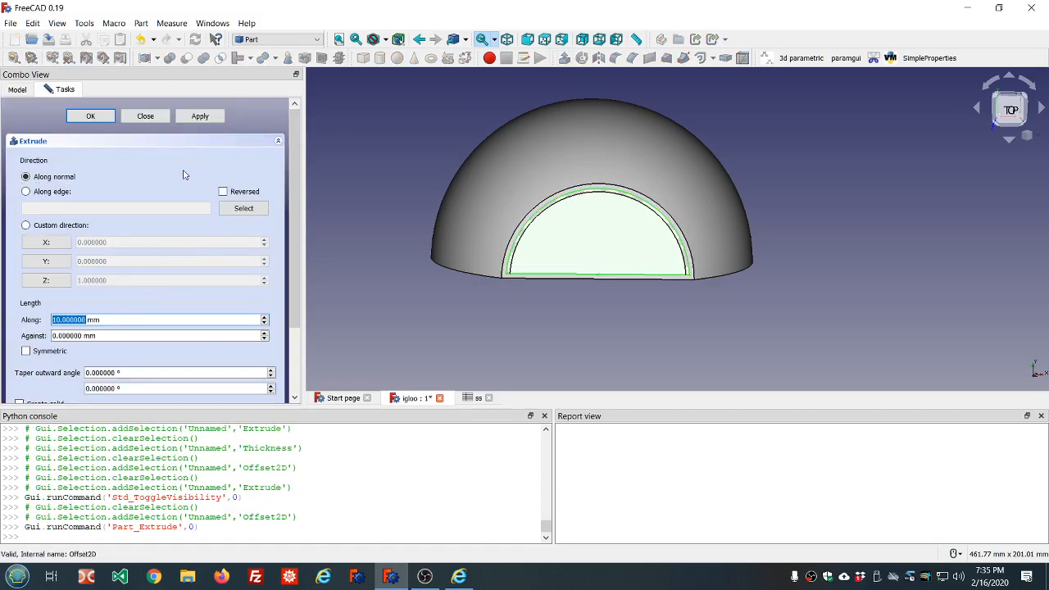
{"action": "left_click", "coordinate": [90, 116]}
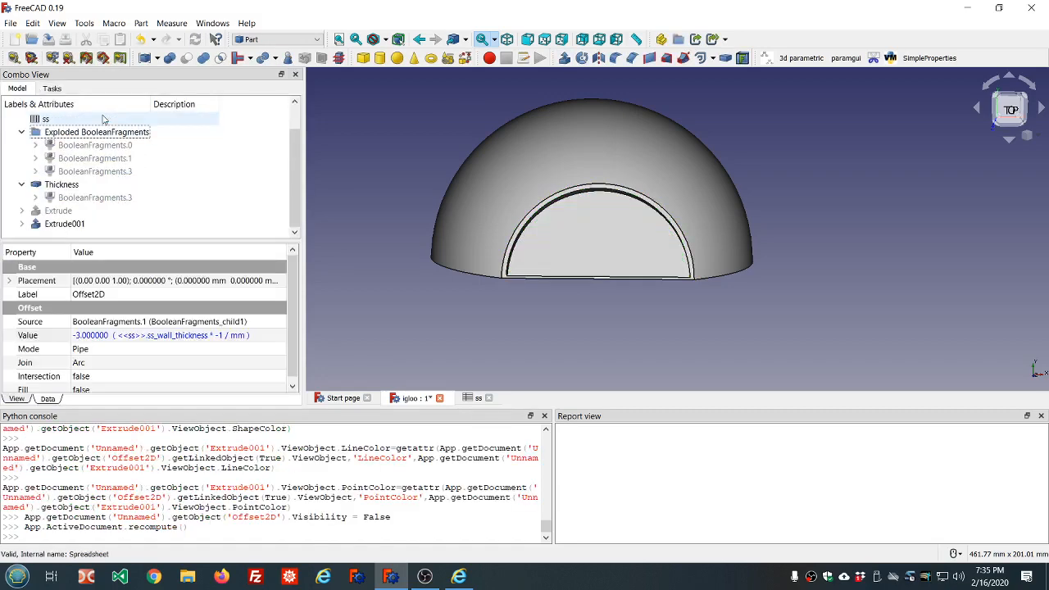
- Set the Offset2D extrusion's Length Fwd to the expression <<ss>>.ss_porch_length
{"action": "left_click", "coordinate": [62, 226]}
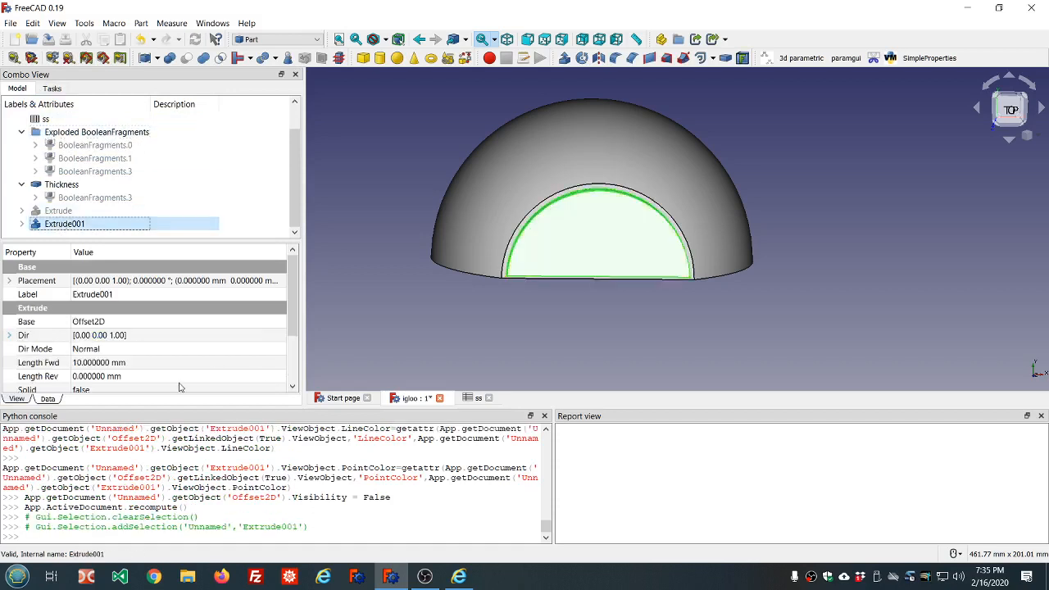
{"action": "scroll", "coordinate": [199, 324], "scroll_direction": "down", "scroll_amount": 2}
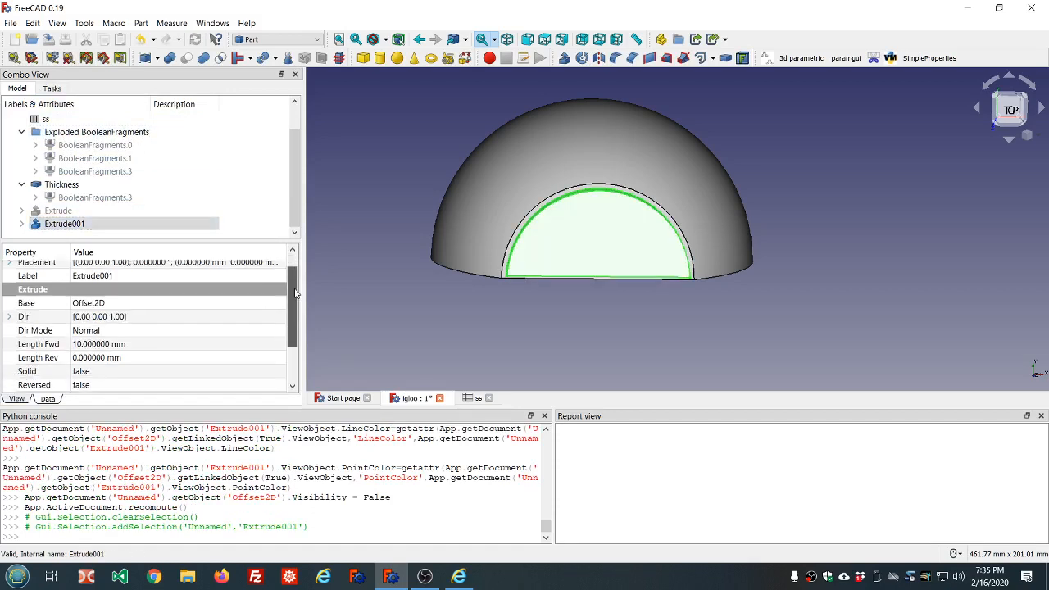
{"action": "left_click", "coordinate": [196, 332]}
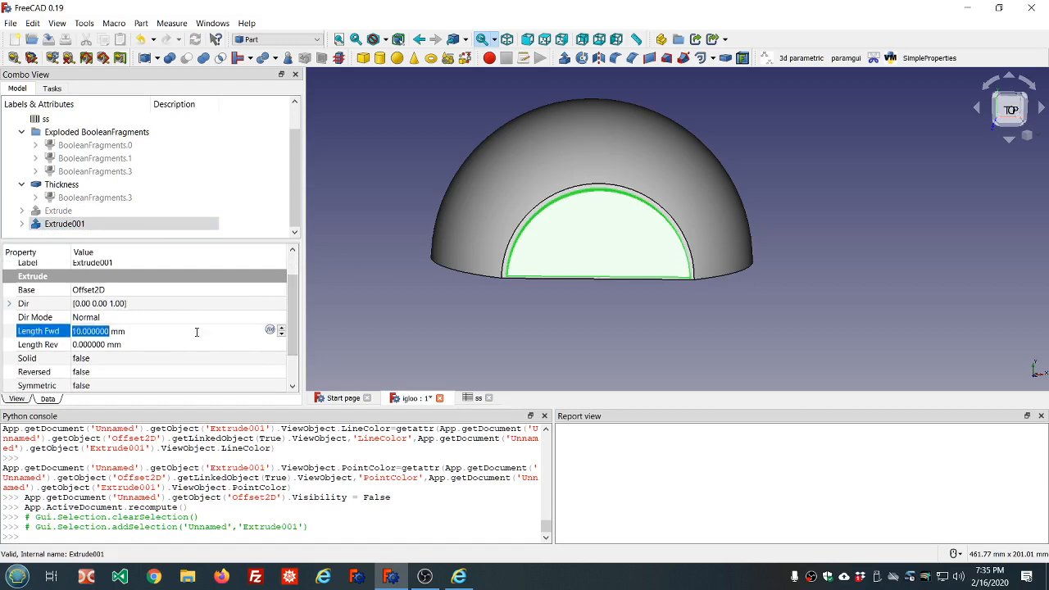
{"action": "type", "text": "=ss.ss"}
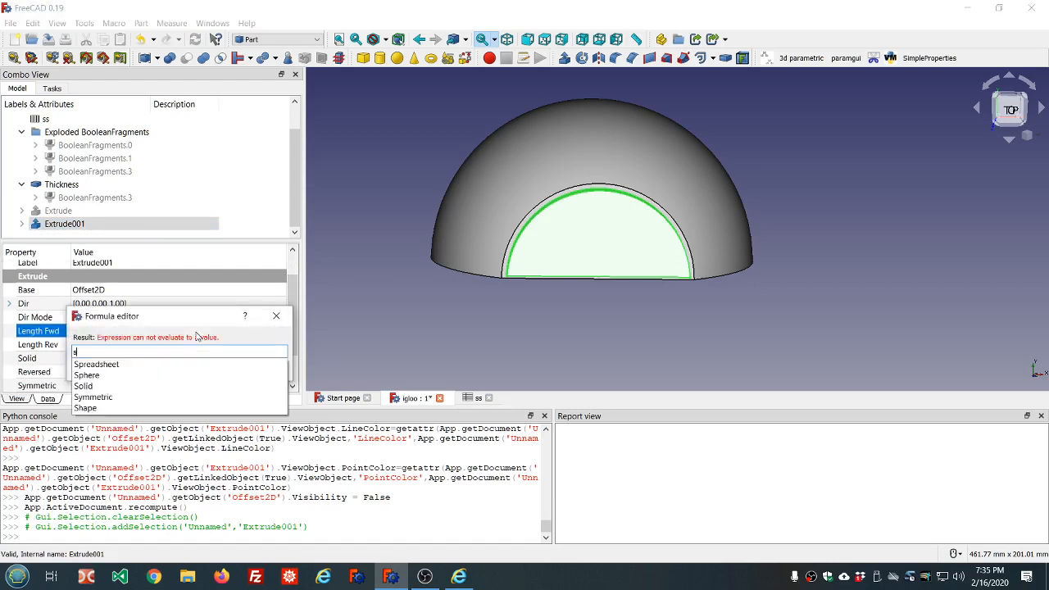
{"action": "key", "text": "Down"}
{"action": "key", "text": "Down"}
{"action": "key", "text": "Down"}
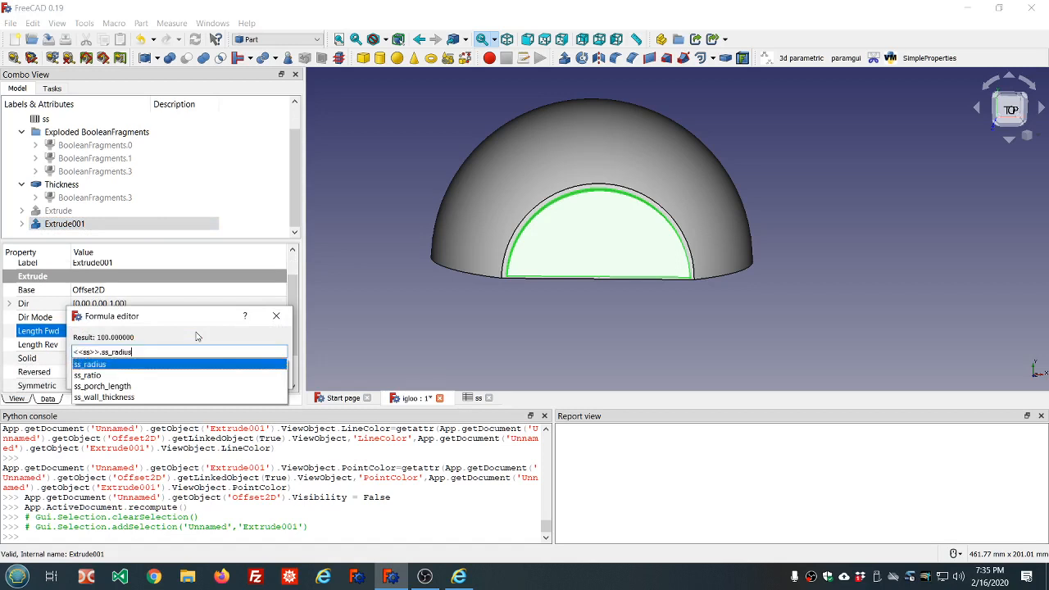
{"action": "key", "text": "Return"}
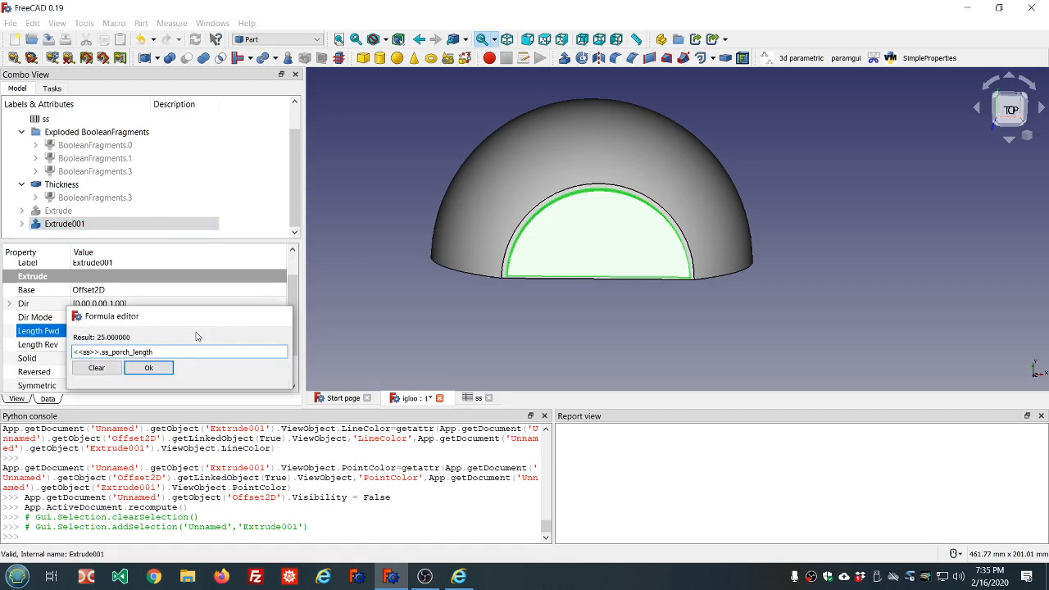
{"action": "key", "text": "Return"}
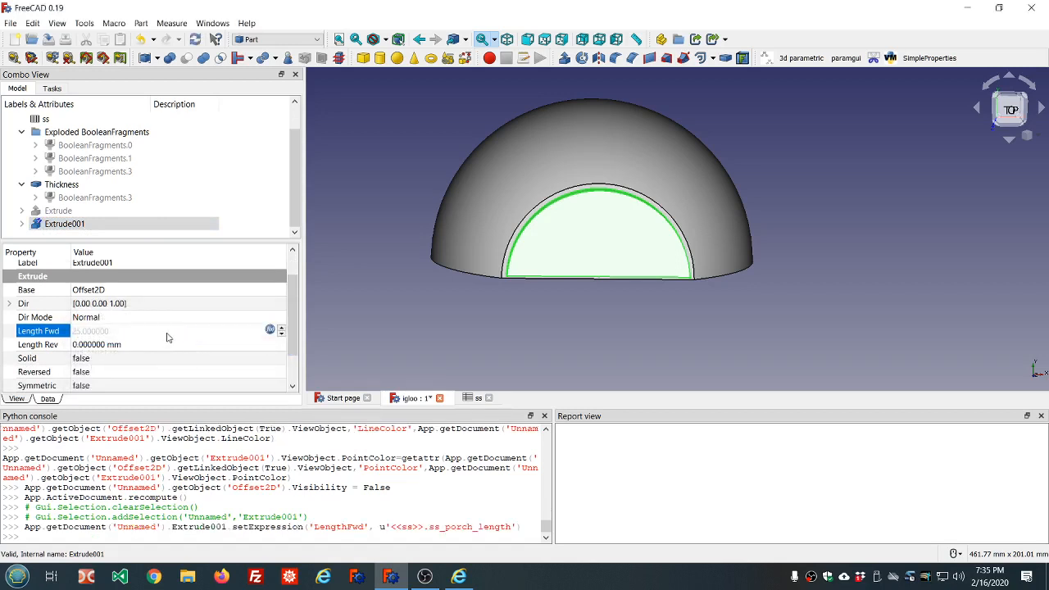
- Set the Offset2D extrusion's Length Rev to the expression <<ss>>.ss_porch_length and clear the selection
{"action": "left_click", "coordinate": [176, 347]}
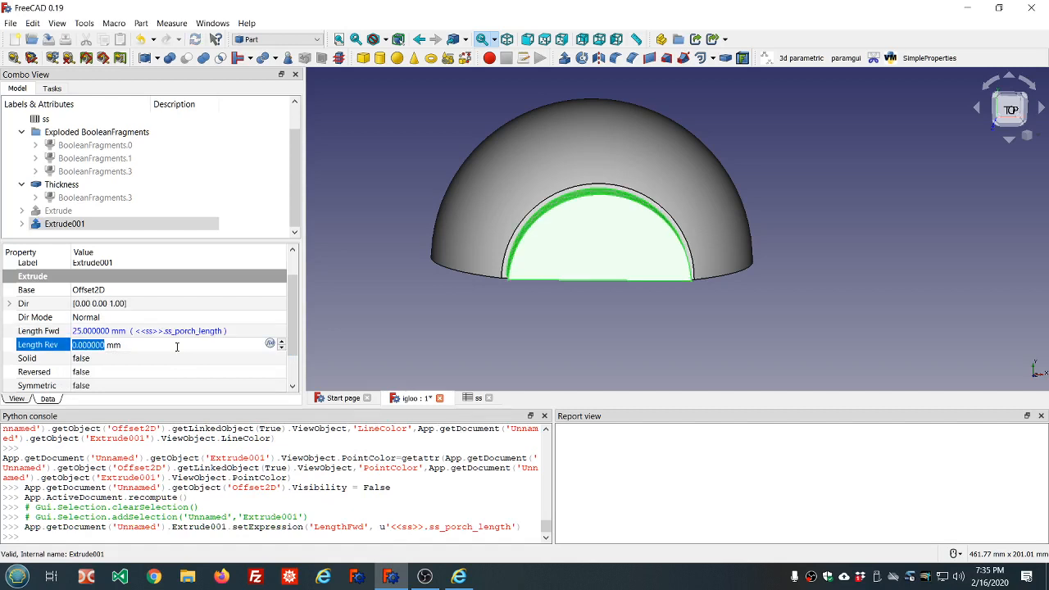
{"action": "key", "text": "equal"}
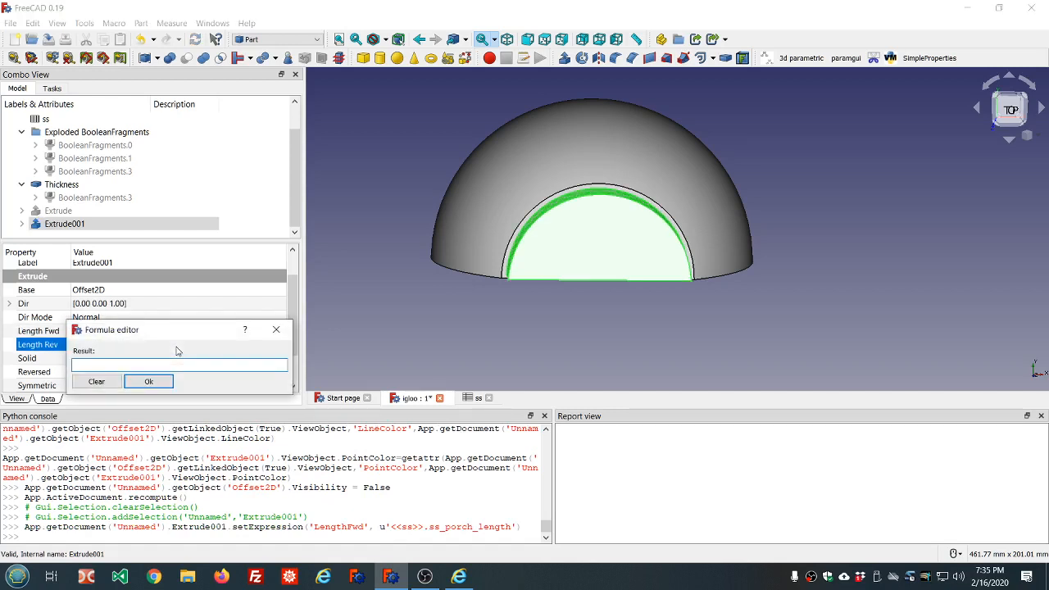
{"action": "type", "text": "ss>>.ss"}
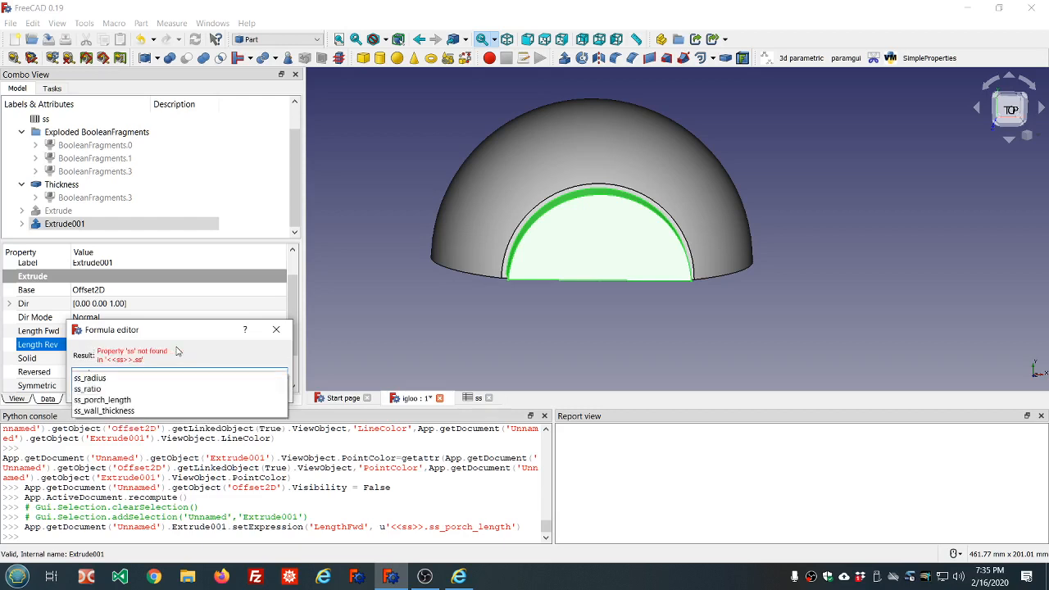
{"action": "key", "text": "Down"}
{"action": "key", "text": "Down"}
{"action": "key", "text": "Down"}
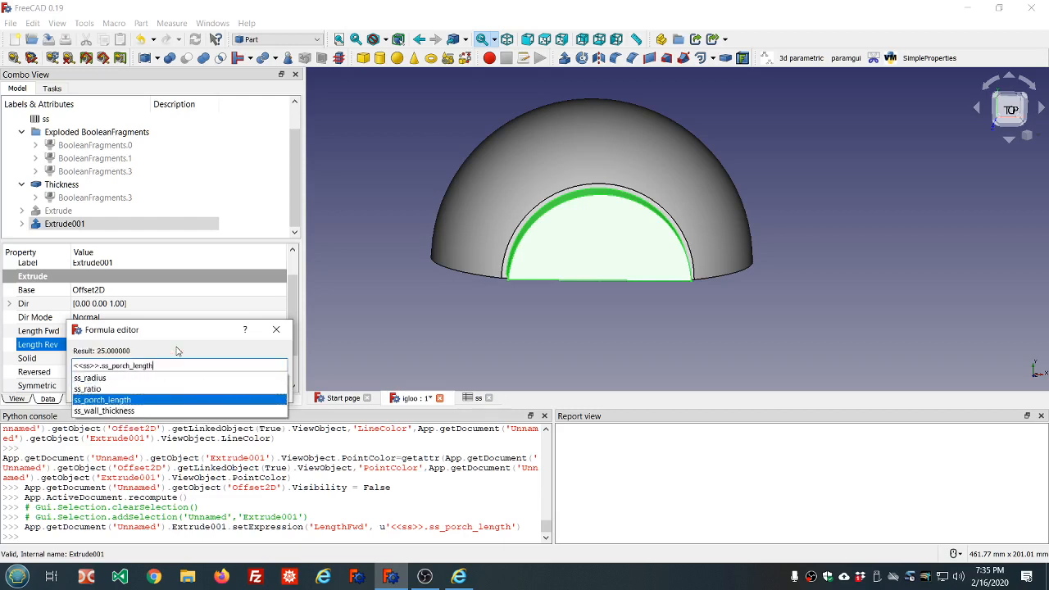
{"action": "key", "text": "Return"}
{"action": "key", "text": "Return"}
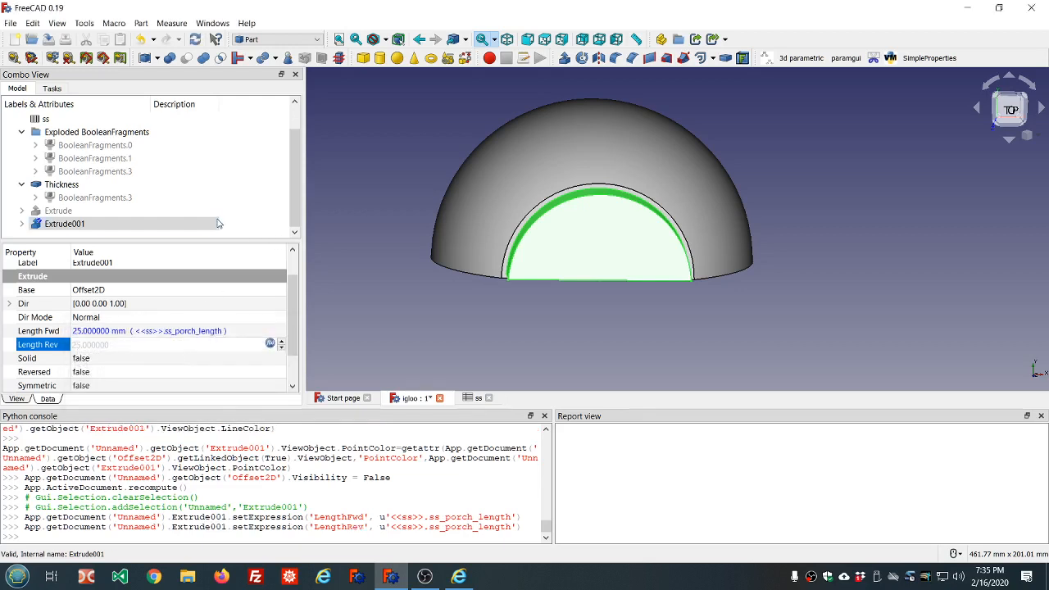
{"action": "left_click", "coordinate": [226, 191]}
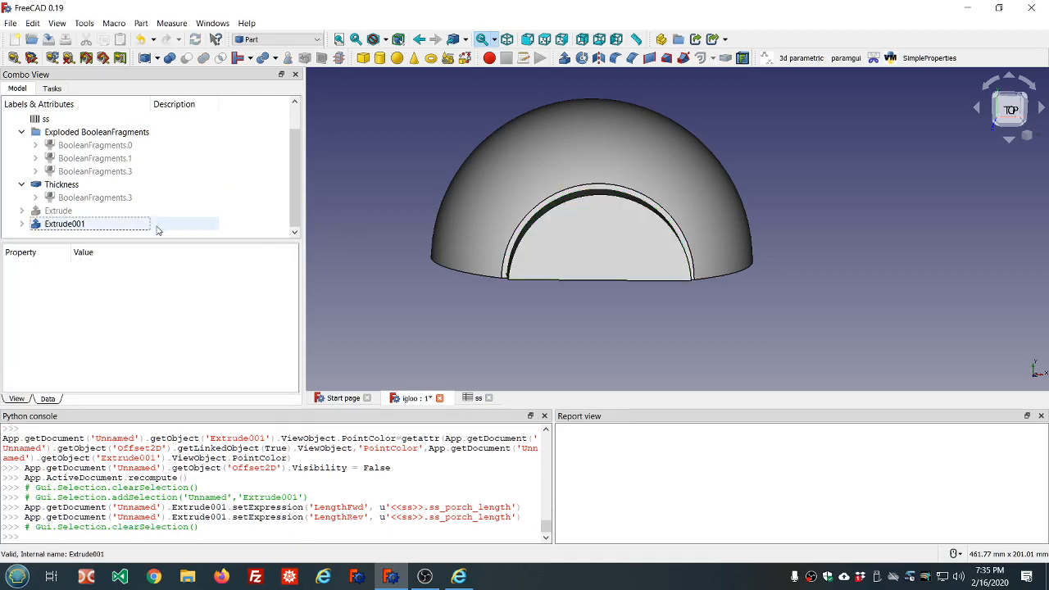
- Hide Extrude001 and examine the entrance opening and wall of the hollow dome up close
{"action": "left_click", "coordinate": [96, 225]}
{"action": "key", "text": "space"}
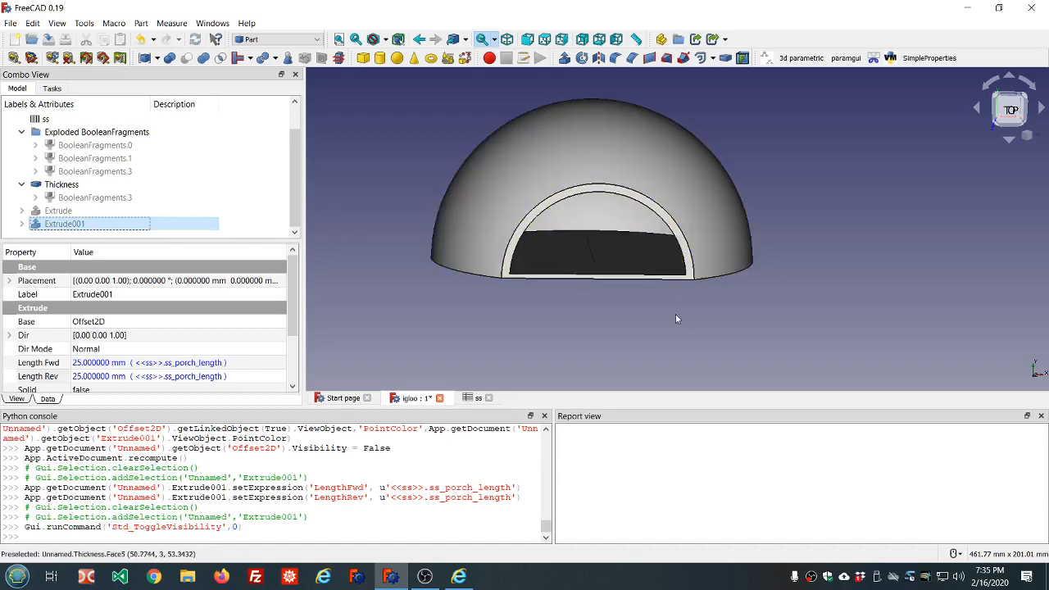
{"action": "middle_click_drag", "start_coordinate": [674, 311], "coordinate": [664, 302]}
{"action": "scroll", "coordinate": [652, 287], "scroll_direction": "up", "scroll_amount": 2}
{"action": "scroll", "coordinate": [650, 287], "scroll_direction": "up", "scroll_amount": 2}
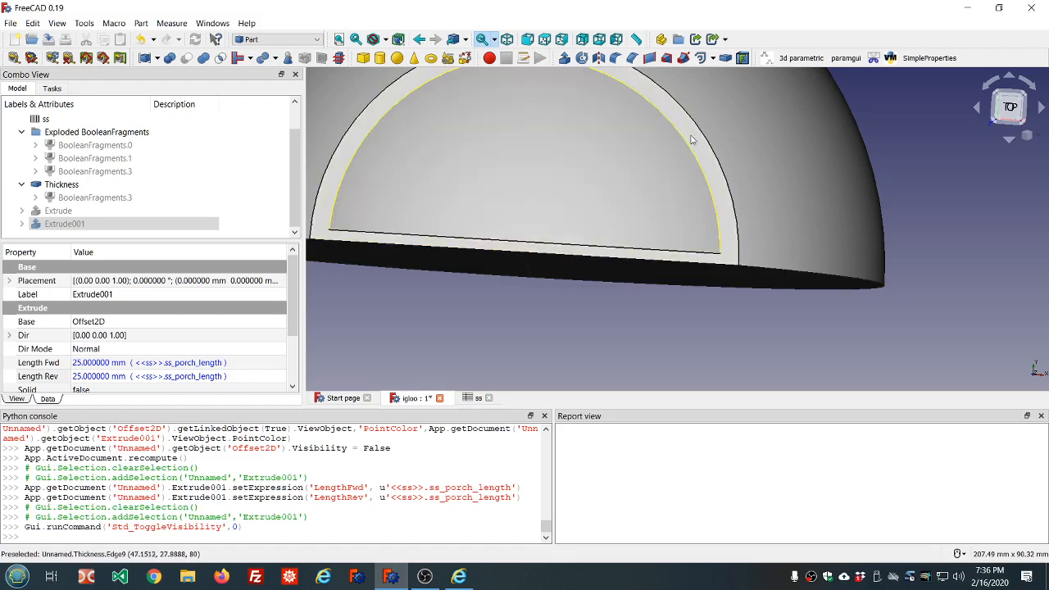
{"action": "scroll", "coordinate": [620, 170], "scroll_direction": "down", "scroll_amount": 4}
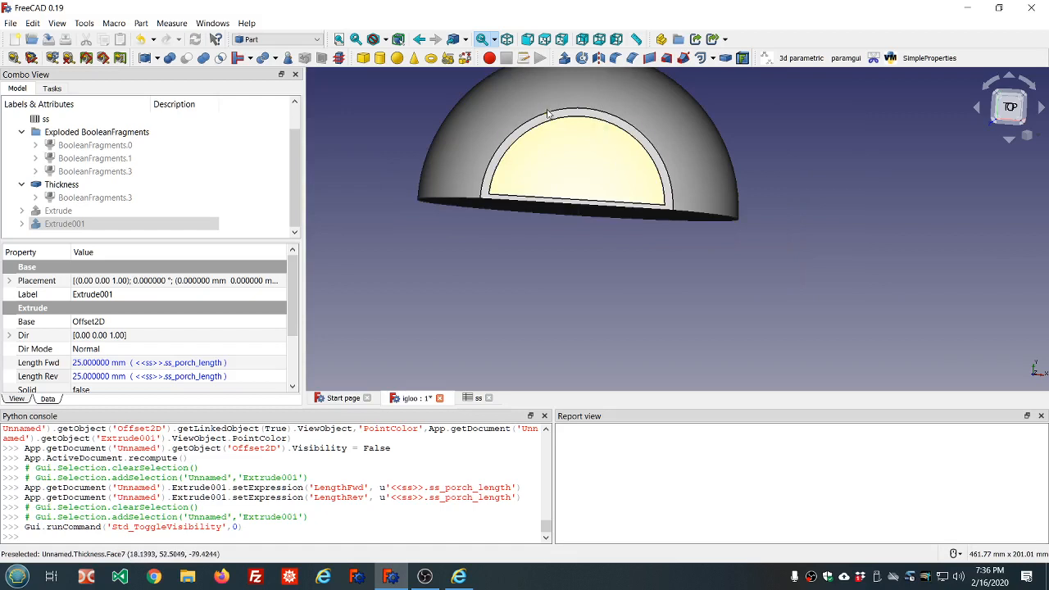
{"action": "mouse_move", "coordinate": [565, 147]}
{"action": "middle_mouse_down"}
{"action": "mouse_move", "coordinate": [679, 207]}
{"action": "mouse_move", "coordinate": [549, 150]}
{"action": "middle_mouse_up"}
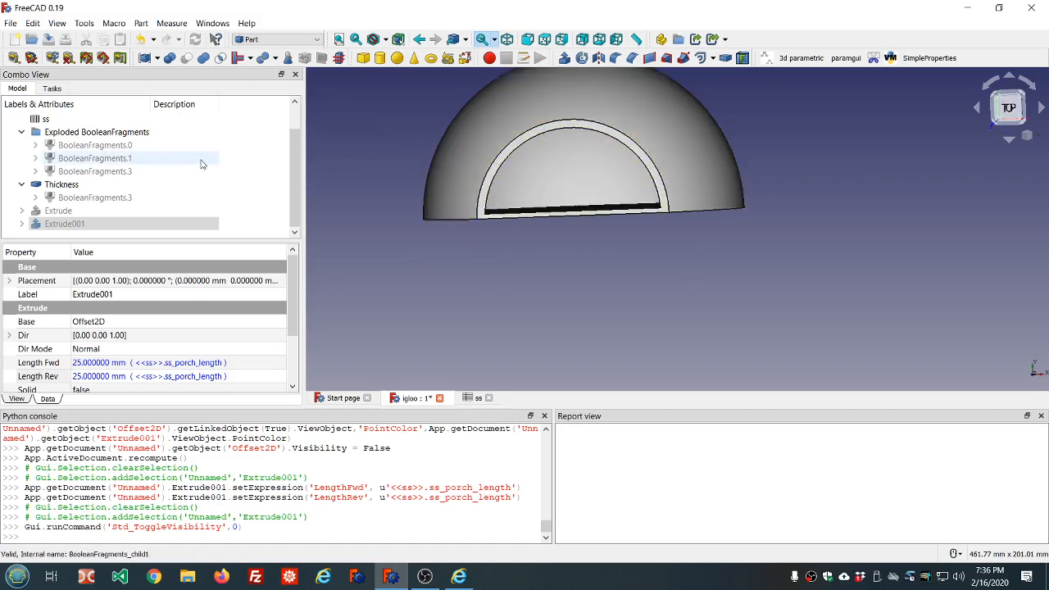
- Show both the Extrude and Extrude001 solids together with the hollow dome
{"action": "left_click", "coordinate": [77, 185]}
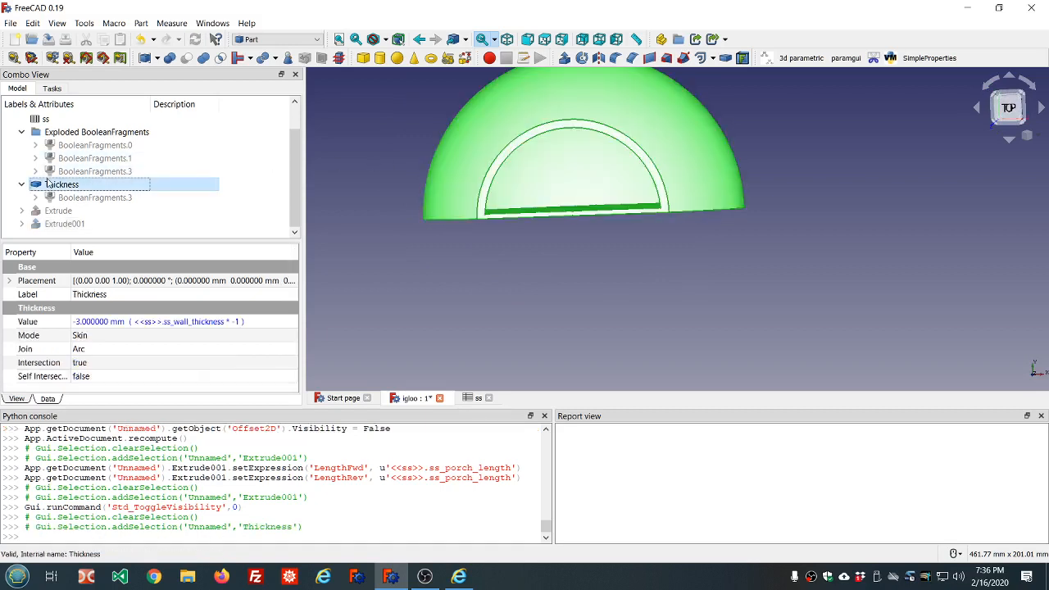
{"action": "left_click", "coordinate": [65, 212]}
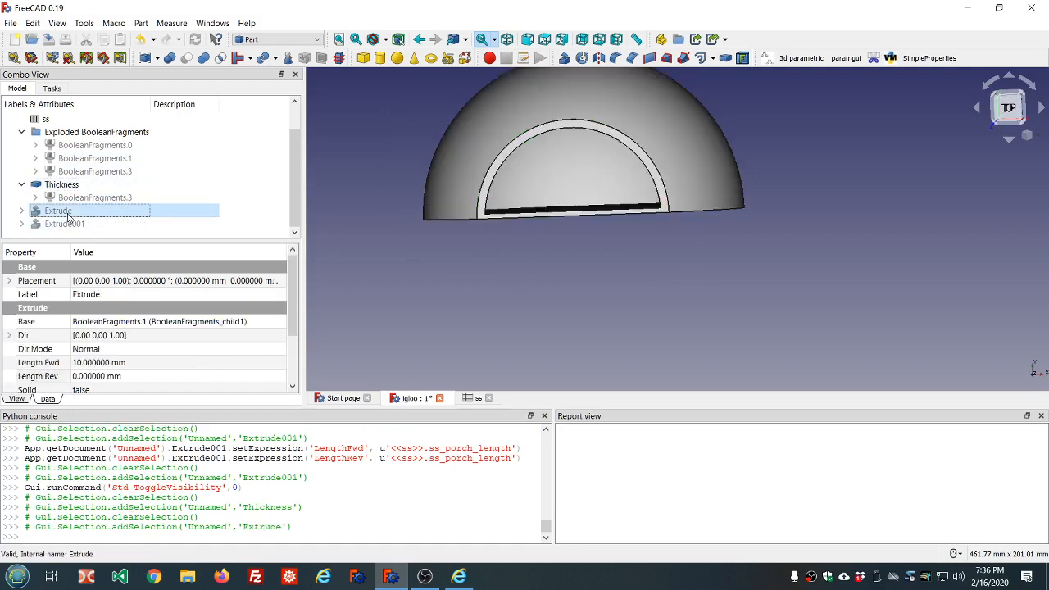
{"action": "key", "text": "space"}
{"action": "left_click", "coordinate": [69, 225]}
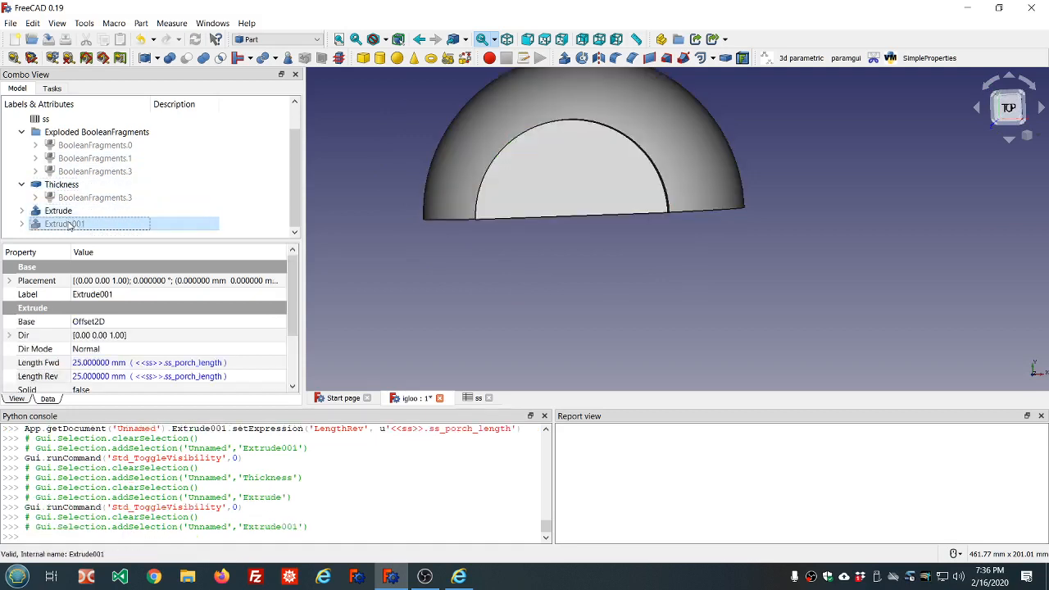
{"action": "key", "text": "space"}
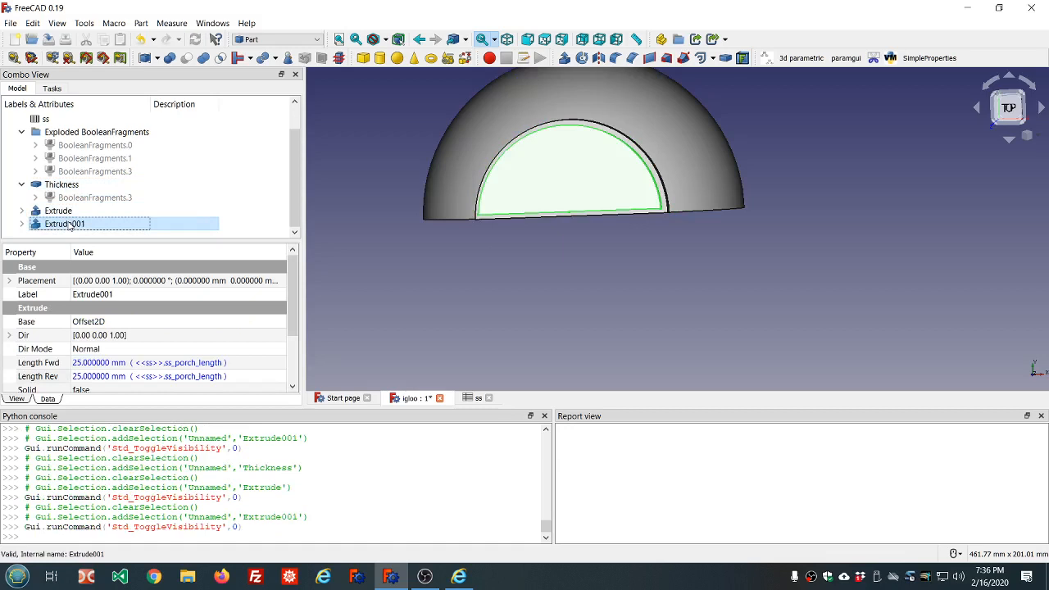
- Fuse the hollow dome Thickness with the outer porch solid Extrude using a Part union
{"action": "left_click", "coordinate": [64, 211]}
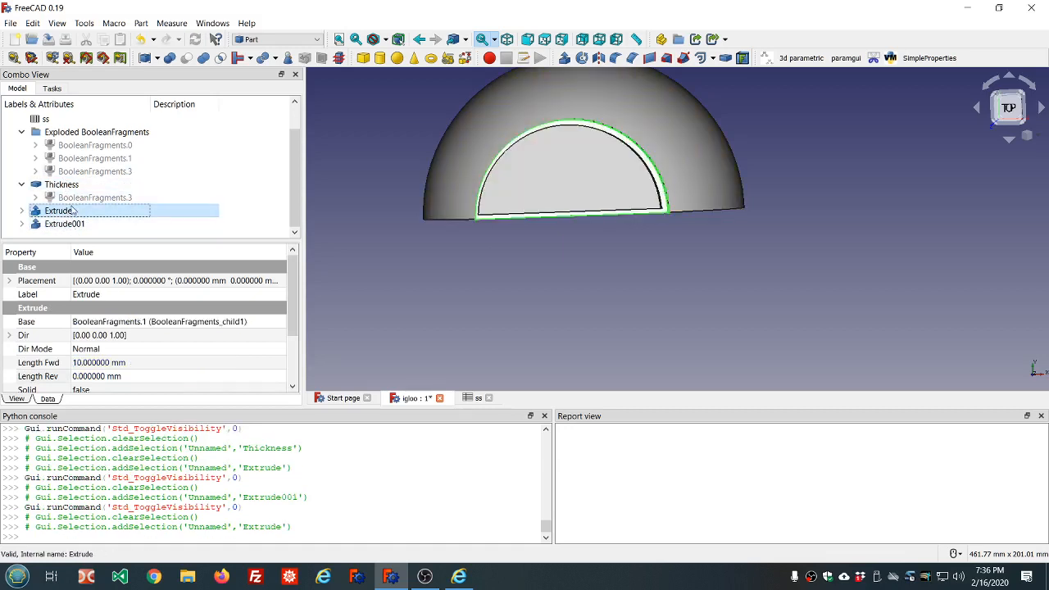
{"action": "left_click", "coordinate": [69, 186]}
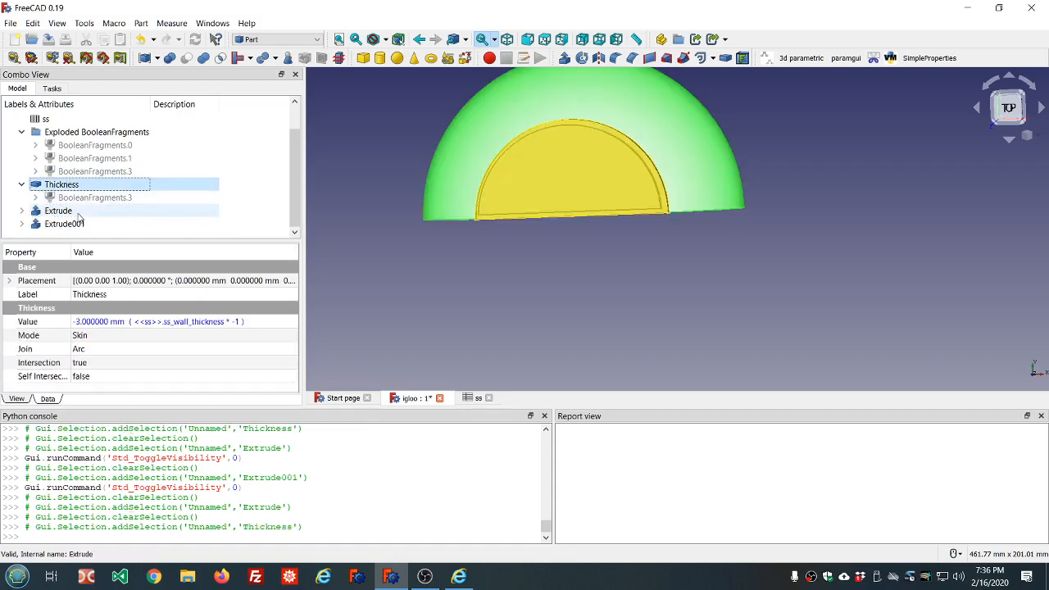
{"action": "left_click", "coordinate": [71, 211], "text": "ctrl"}
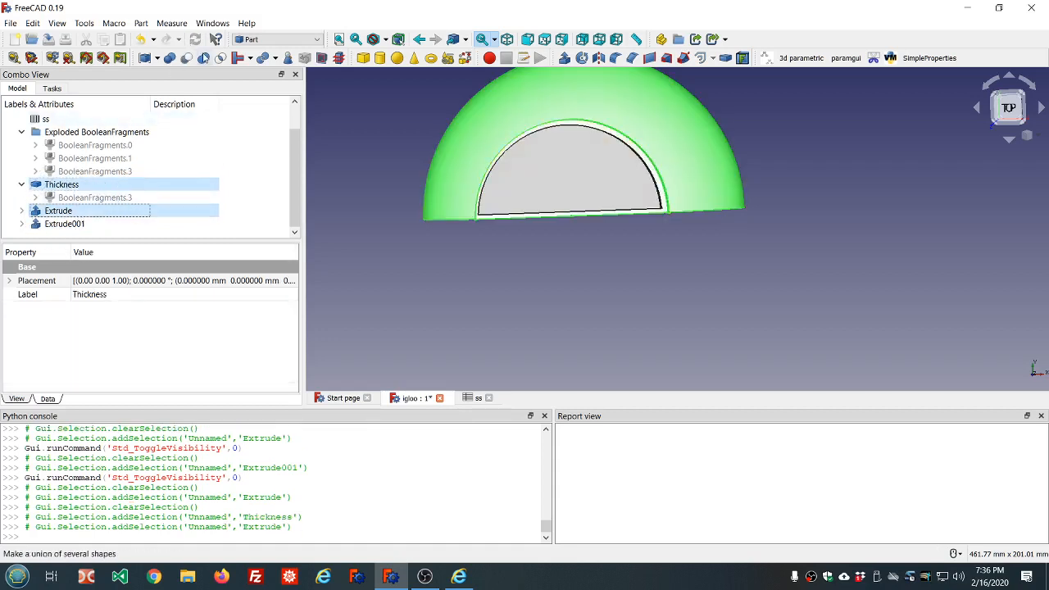
{"action": "left_click", "coordinate": [204, 57]}
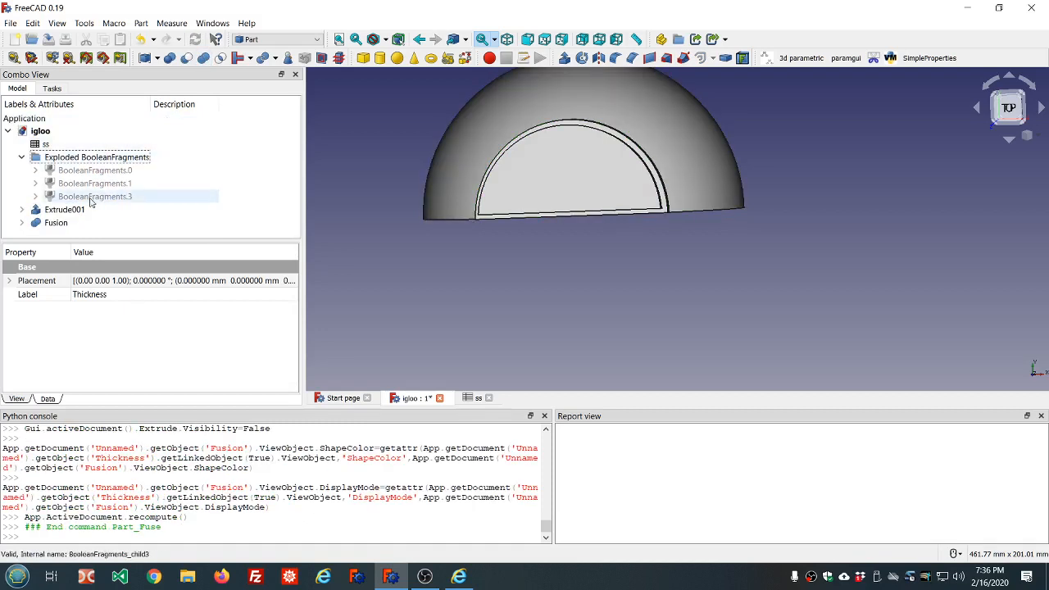
- Cut Extrude001 out of the Fusion solid with a Part Boolean cut to hollow the porch
{"action": "left_click", "coordinate": [69, 224]}
{"action": "left_click", "coordinate": [64, 211], "text": "ctrl"}
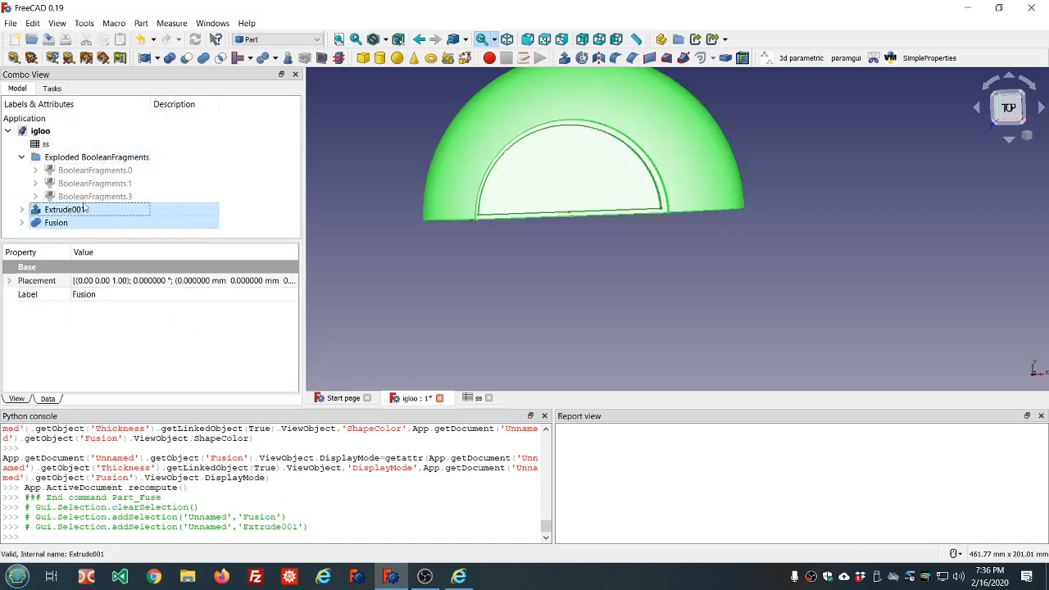
{"action": "left_click", "coordinate": [187, 58]}
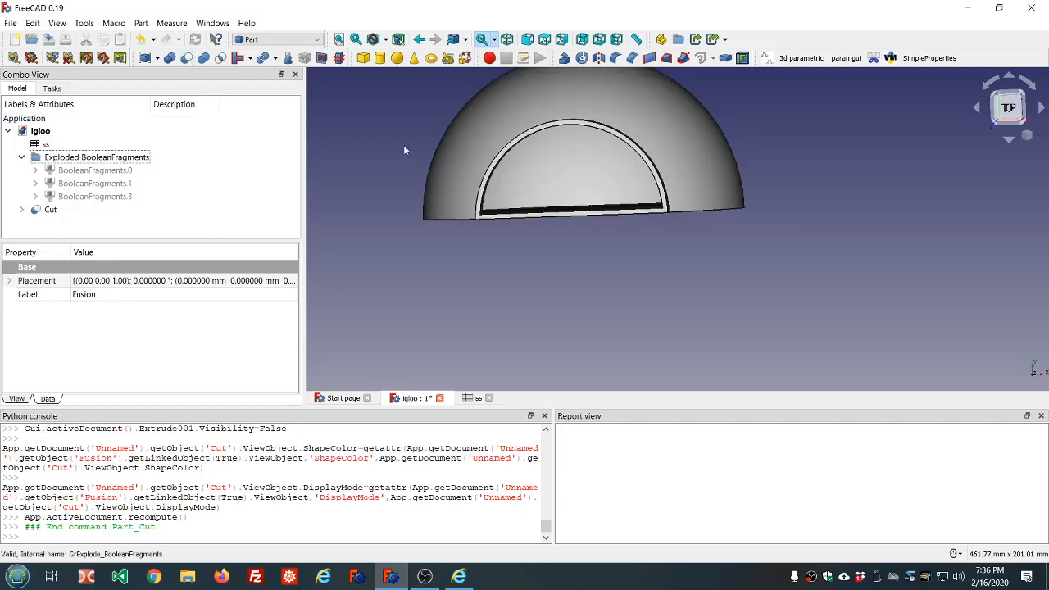
{"action": "middle_click_drag", "start_coordinate": [523, 247], "coordinate": [544, 257]}
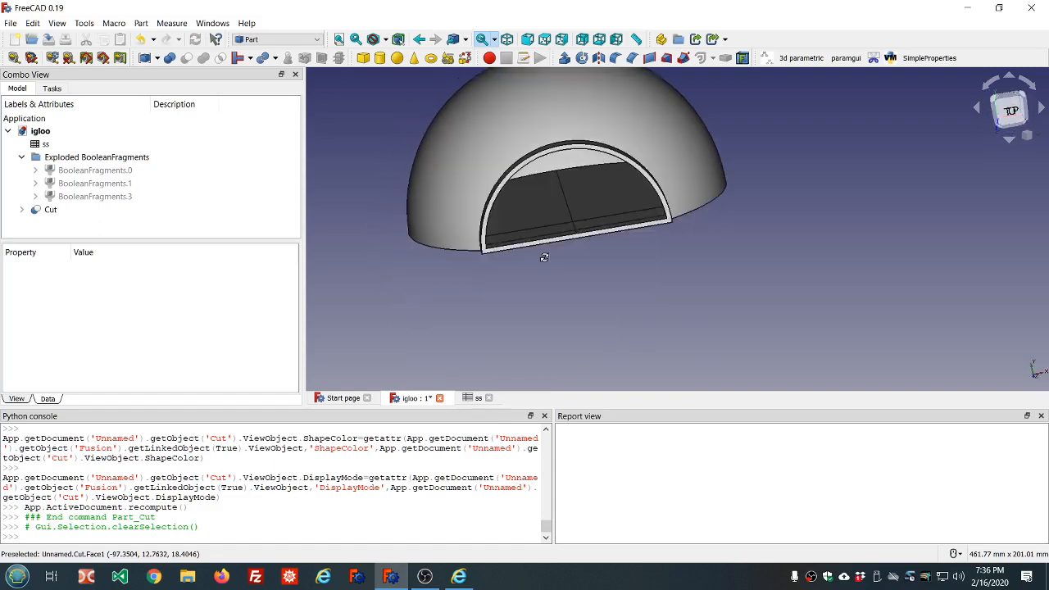
- Set the Cut object's Refine property to true to remove the extra edges in the entrance
{"action": "left_click", "coordinate": [46, 210]}
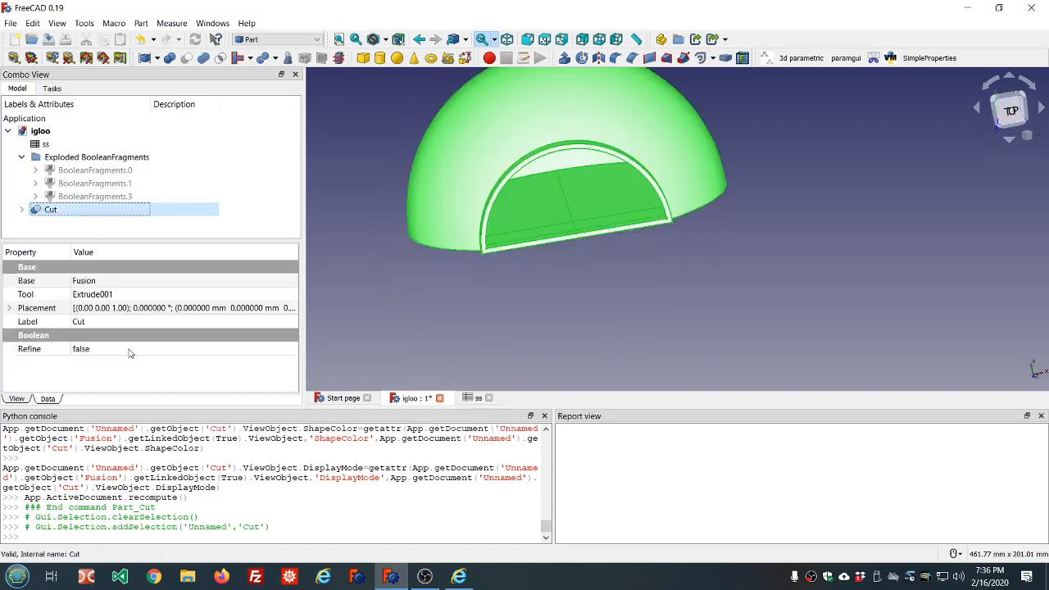
{"action": "left_click", "coordinate": [102, 351]}
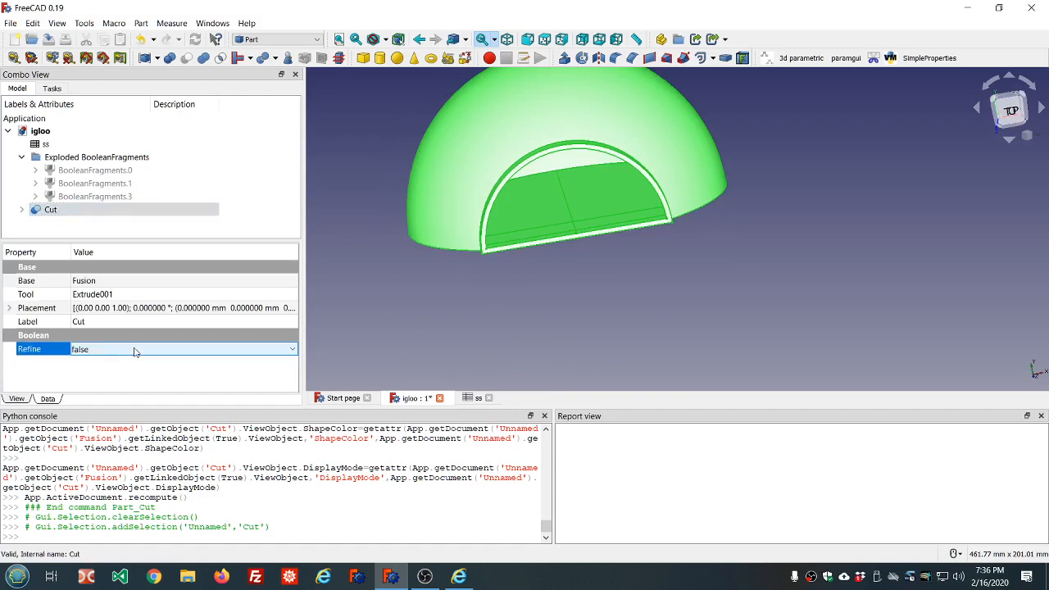
{"action": "left_click", "coordinate": [414, 344]}
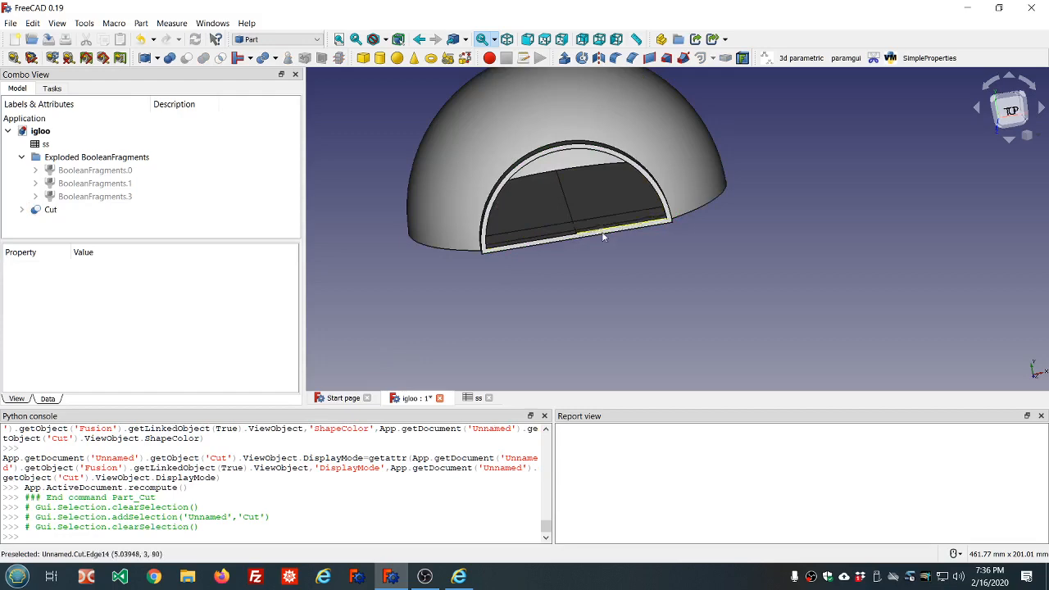
{"action": "mouse_move", "coordinate": [603, 234]}
{"action": "middle_mouse_down"}
{"action": "mouse_move", "coordinate": [609, 248]}
{"action": "mouse_move", "coordinate": [585, 142]}
{"action": "mouse_move", "coordinate": [600, 241]}
{"action": "middle_mouse_up"}
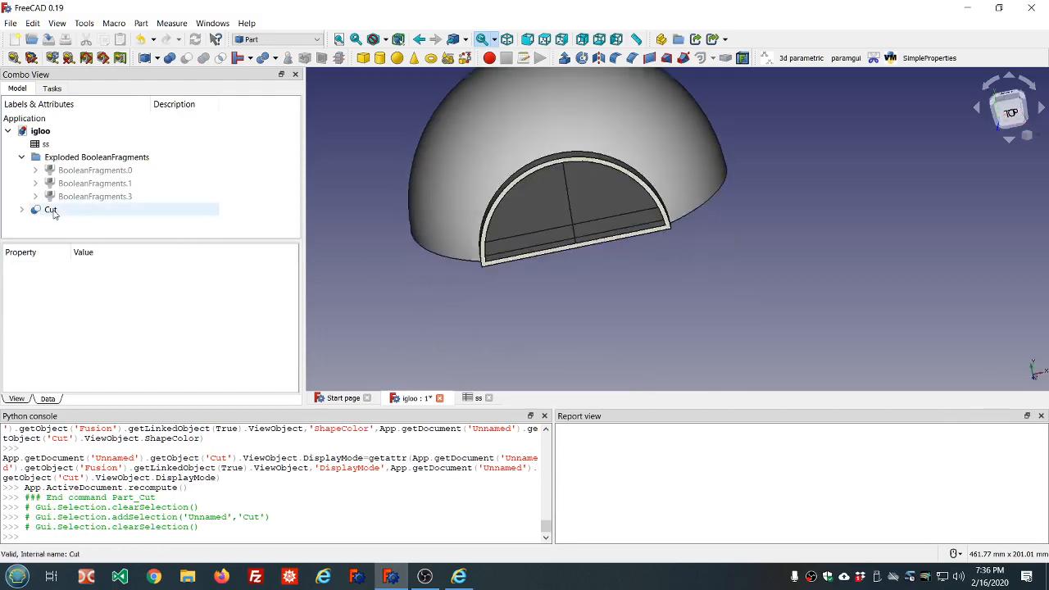
{"action": "left_click", "coordinate": [82, 210]}
{"action": "left_click", "coordinate": [141, 351]}
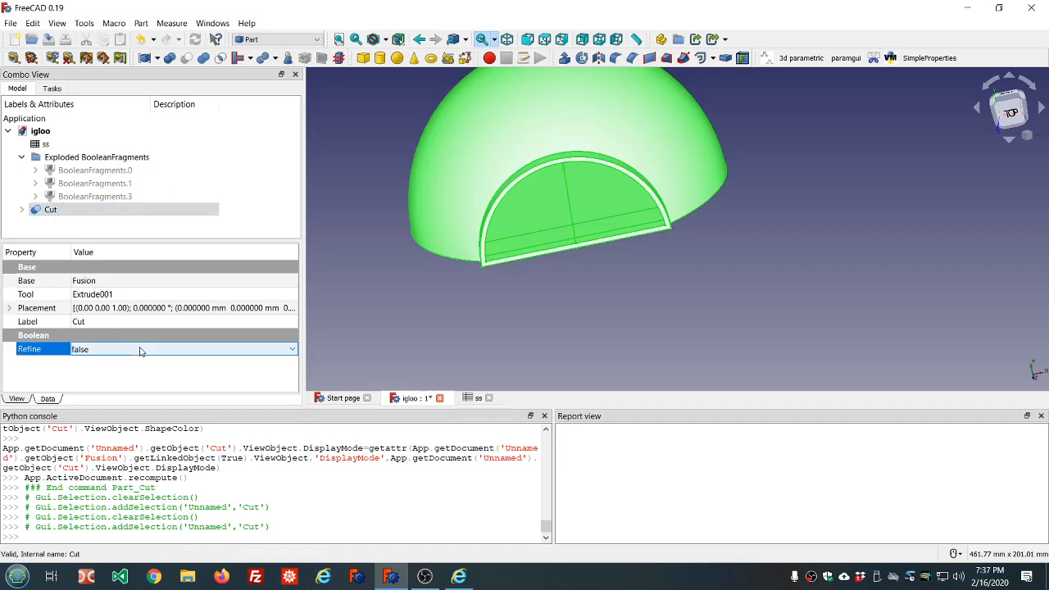
{"action": "scroll", "coordinate": [141, 351], "scroll_direction": "down", "scroll_amount": 1}
{"action": "left_click", "coordinate": [380, 261]}
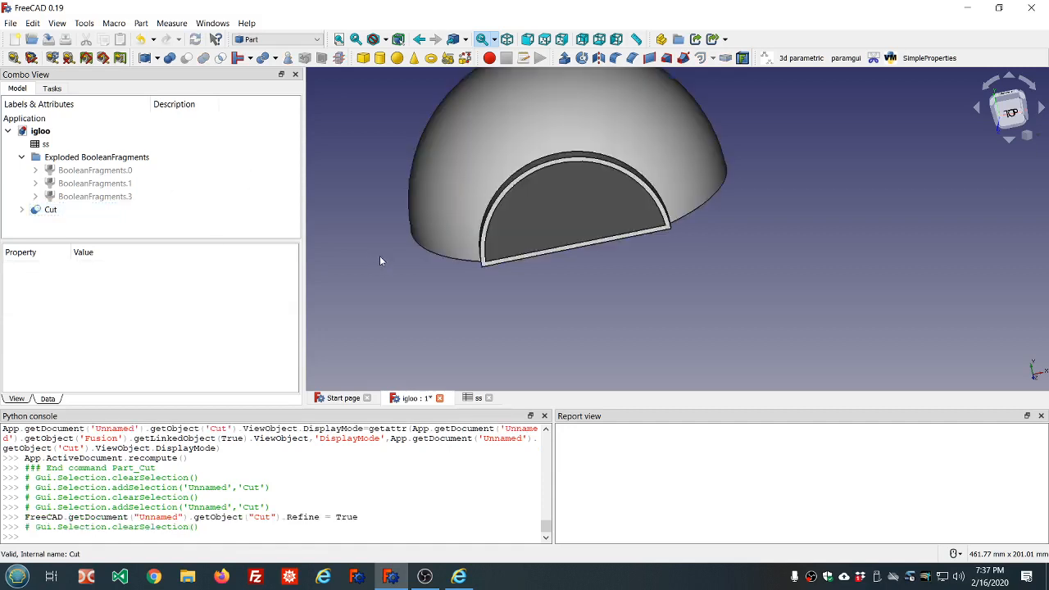
{"action": "middle_click_drag", "start_coordinate": [659, 309], "coordinate": [617, 294]}
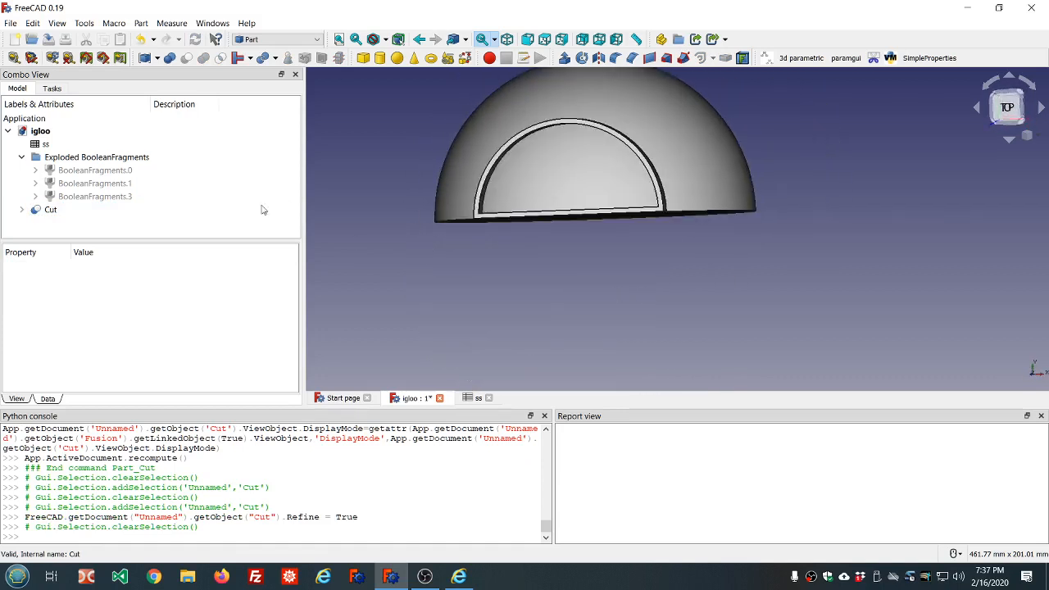
- Set ss_porch_length in the ss spreadsheet to 50
{"action": "double_click", "coordinate": [71, 145]}
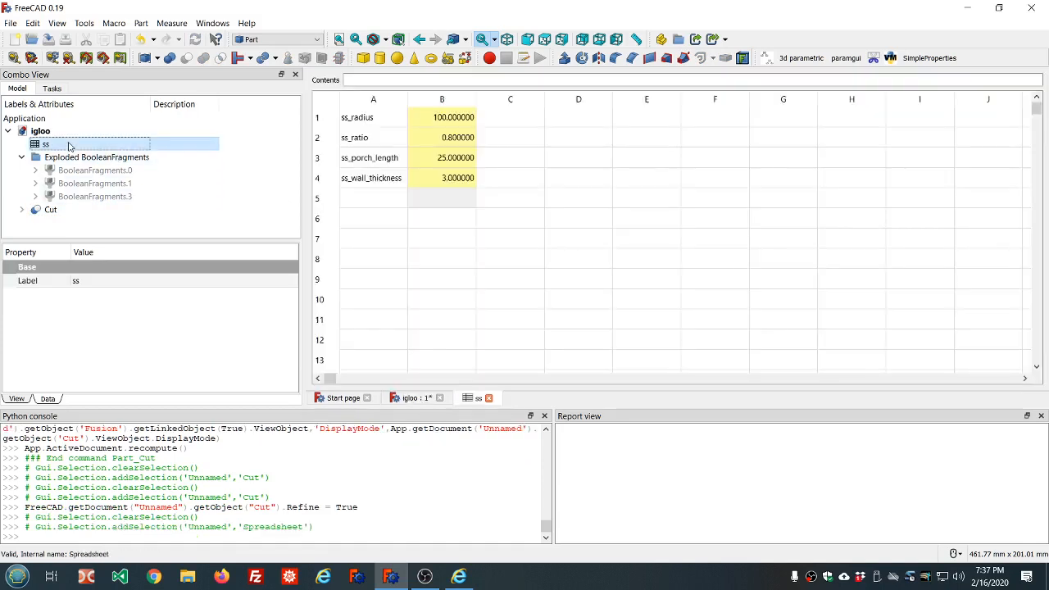
{"action": "left_click", "coordinate": [457, 161]}
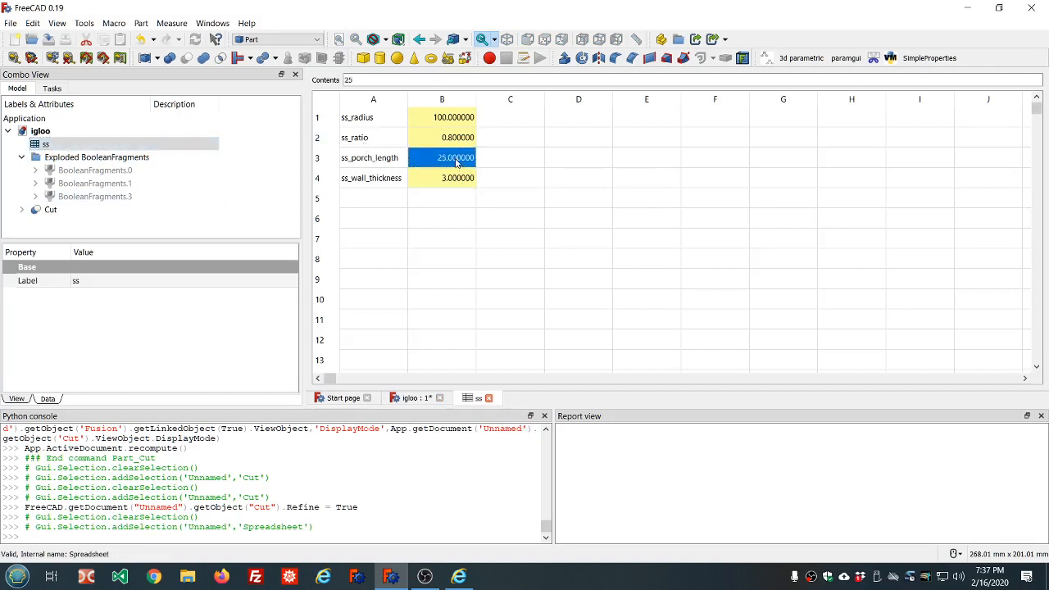
{"action": "type", "text": "50"}
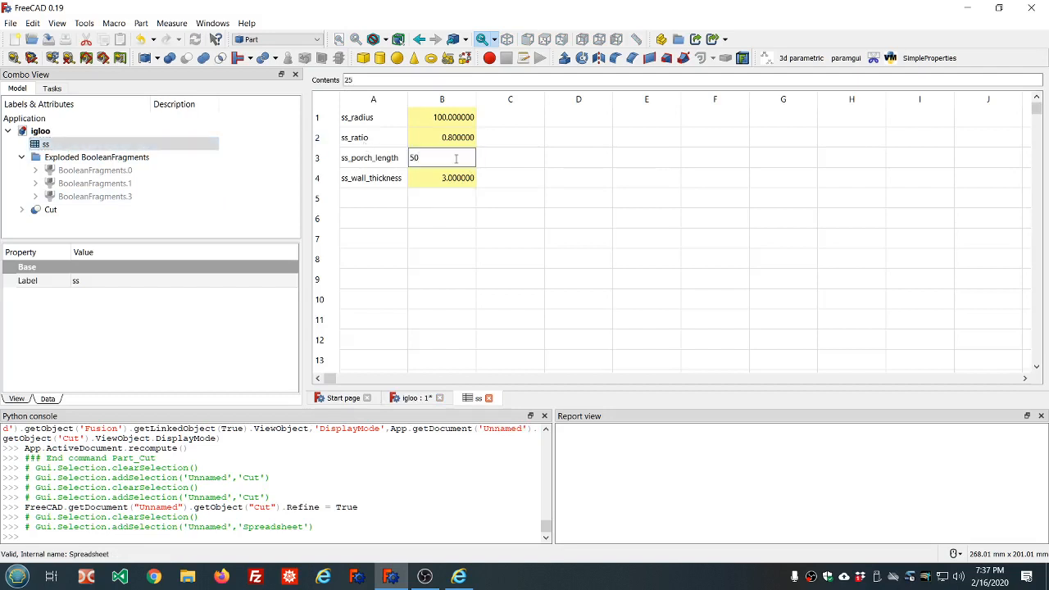
{"action": "left_click", "coordinate": [445, 182]}
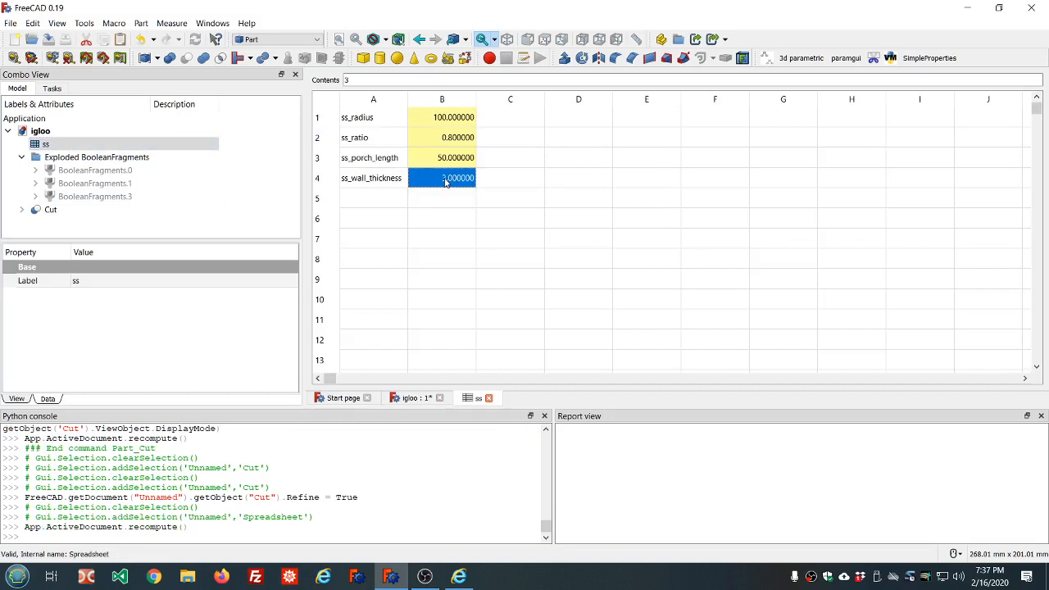
- Examine the porch in the 3D model and check the length properties of Extrude001 inside the Cut
{"action": "left_click", "coordinate": [54, 211]}
{"action": "left_click", "coordinate": [405, 263]}
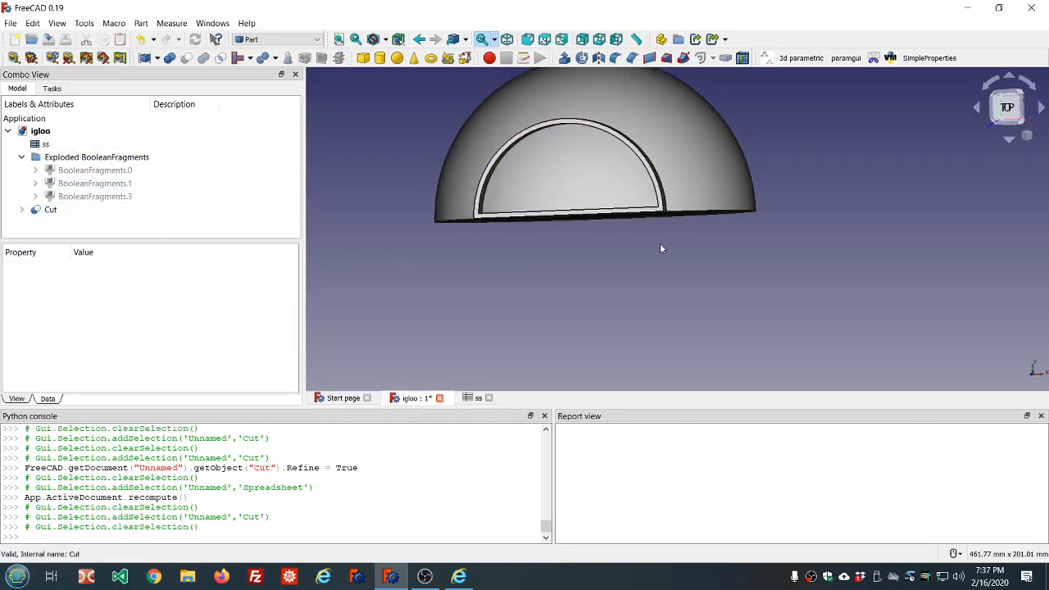
{"action": "middle_click_drag", "start_coordinate": [770, 204], "coordinate": [804, 207]}
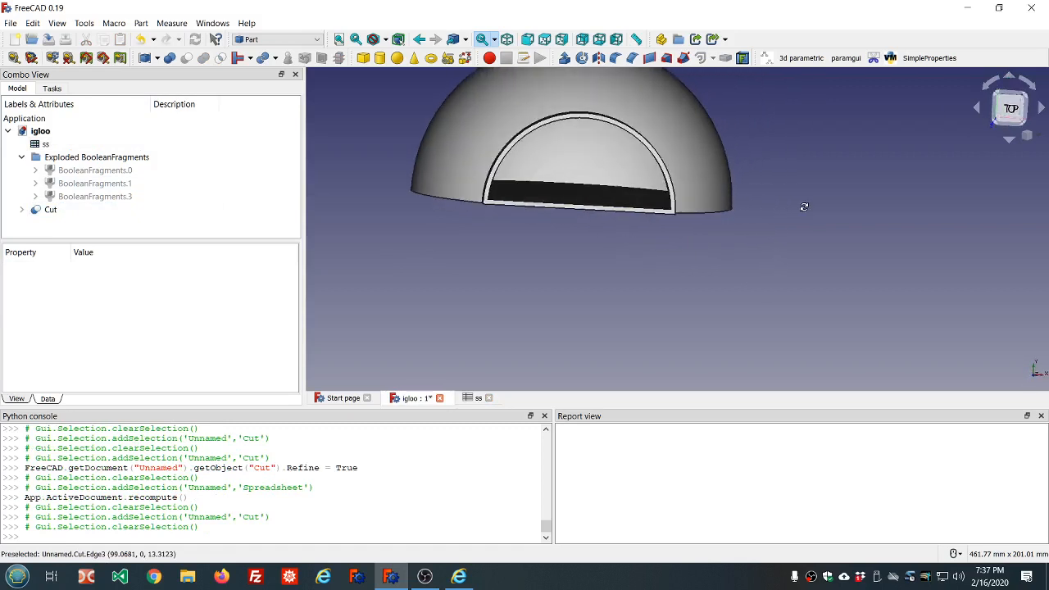
{"action": "middle_click_drag", "start_coordinate": [621, 255], "coordinate": [636, 302]}
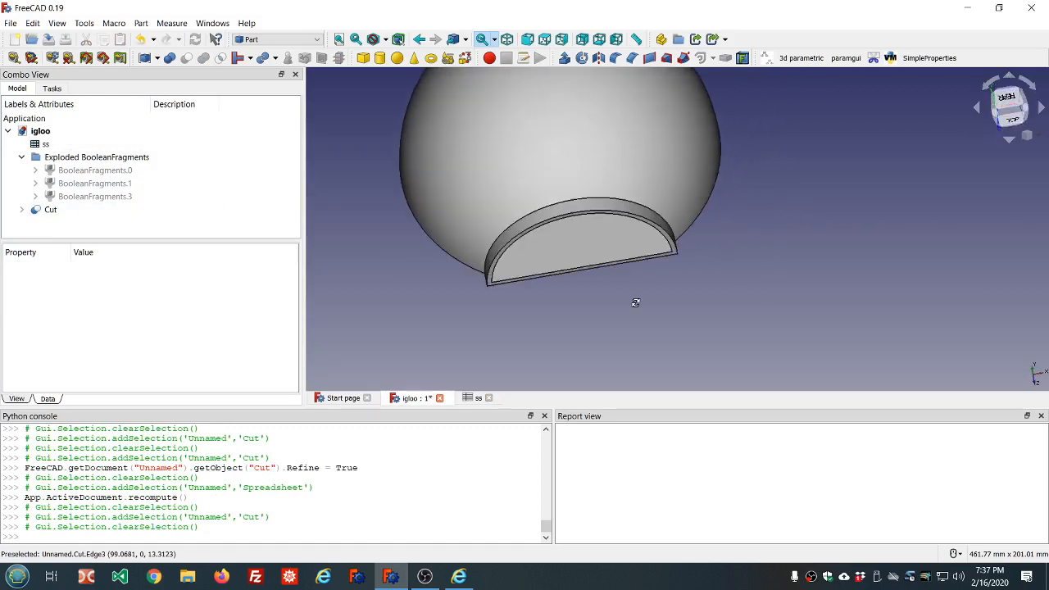
{"action": "left_click", "coordinate": [23, 210]}
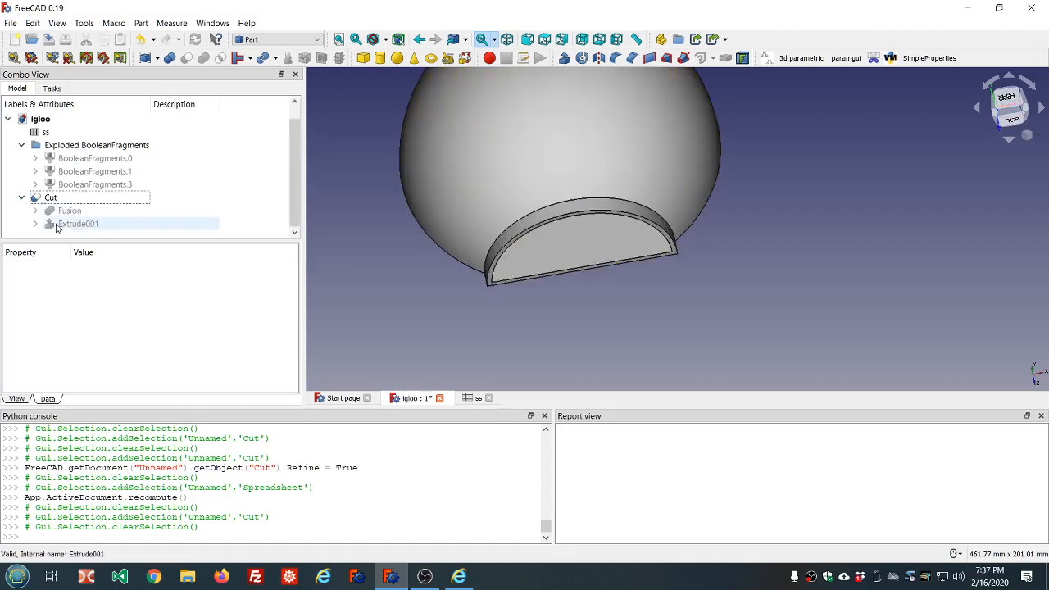
{"action": "left_click", "coordinate": [58, 229]}
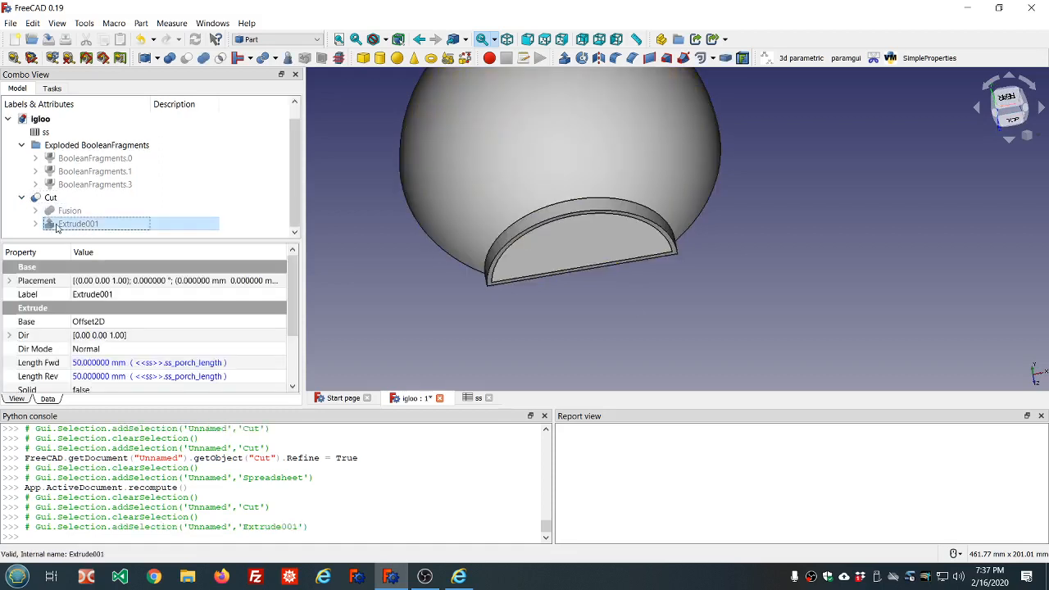
{"action": "left_click", "coordinate": [35, 224]}
{"action": "scroll", "coordinate": [194, 192], "scroll_direction": "down", "scroll_amount": 1}
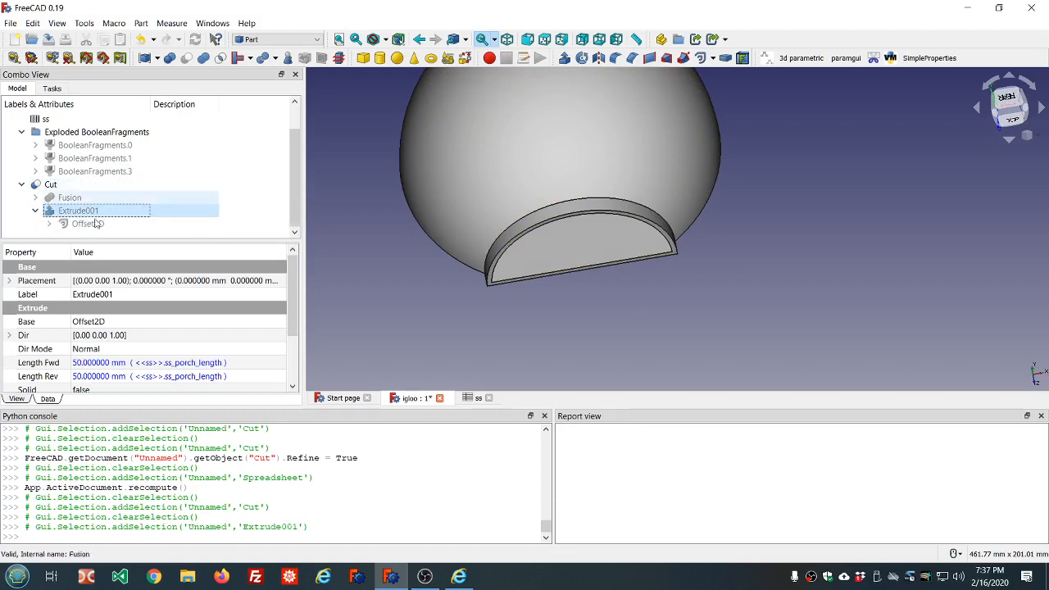
- Set the Length Fwd of Extrude, inside the Fusion, to the expression <<ss>>.ss_porch_length
{"action": "left_click", "coordinate": [36, 198]}
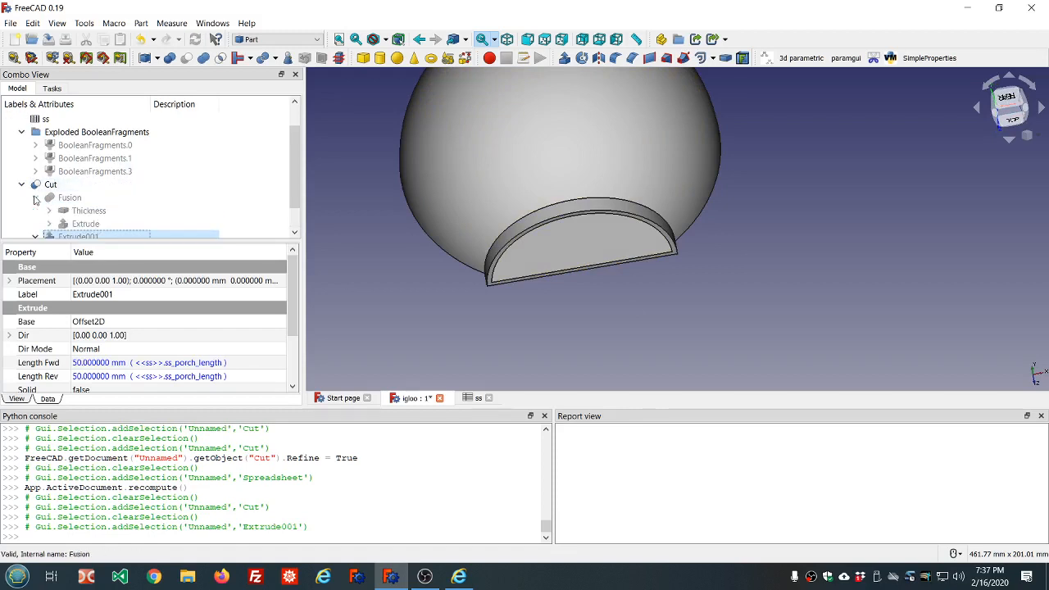
{"action": "left_click", "coordinate": [80, 224]}
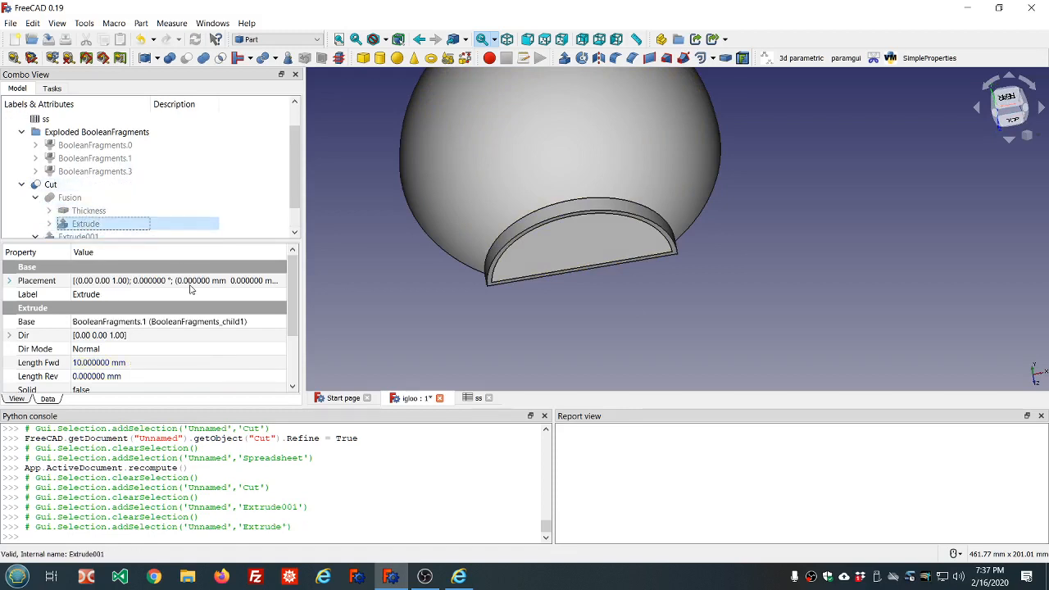
{"action": "left_click", "coordinate": [181, 362]}
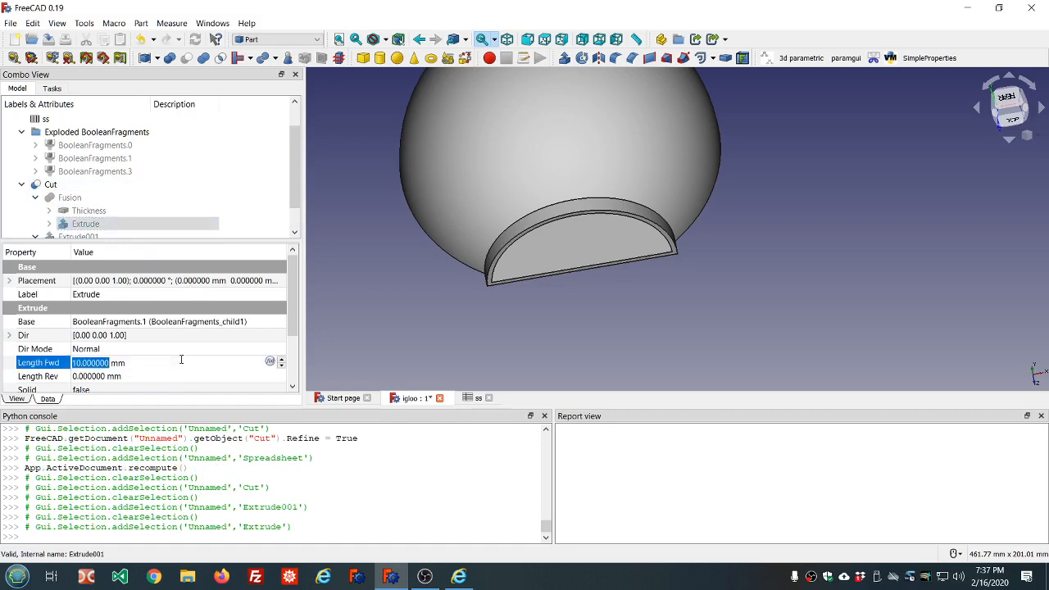
{"action": "key", "text": "equal"}
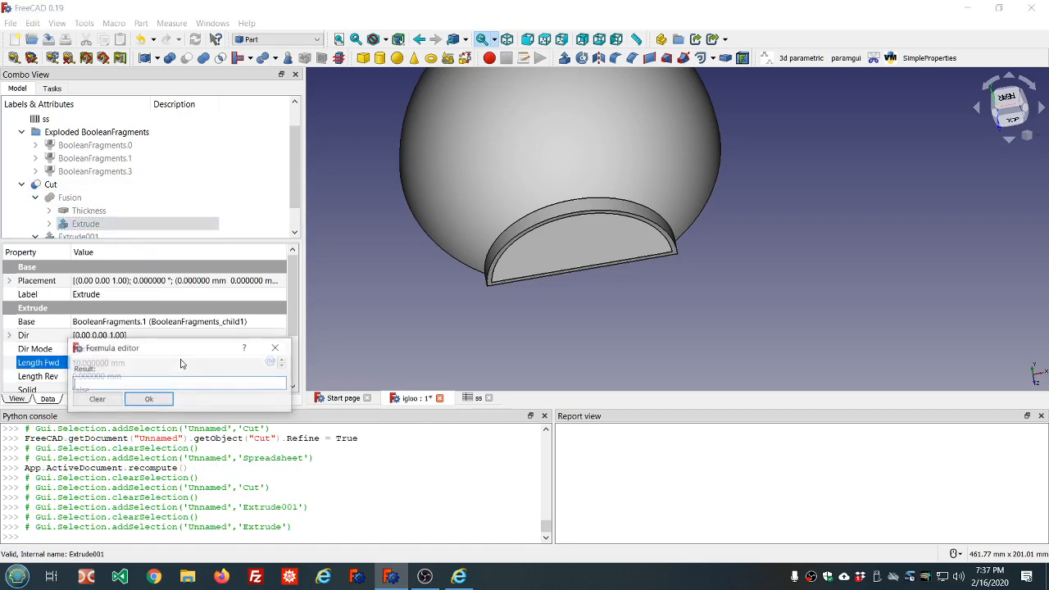
{"action": "type", "text": "ss"}
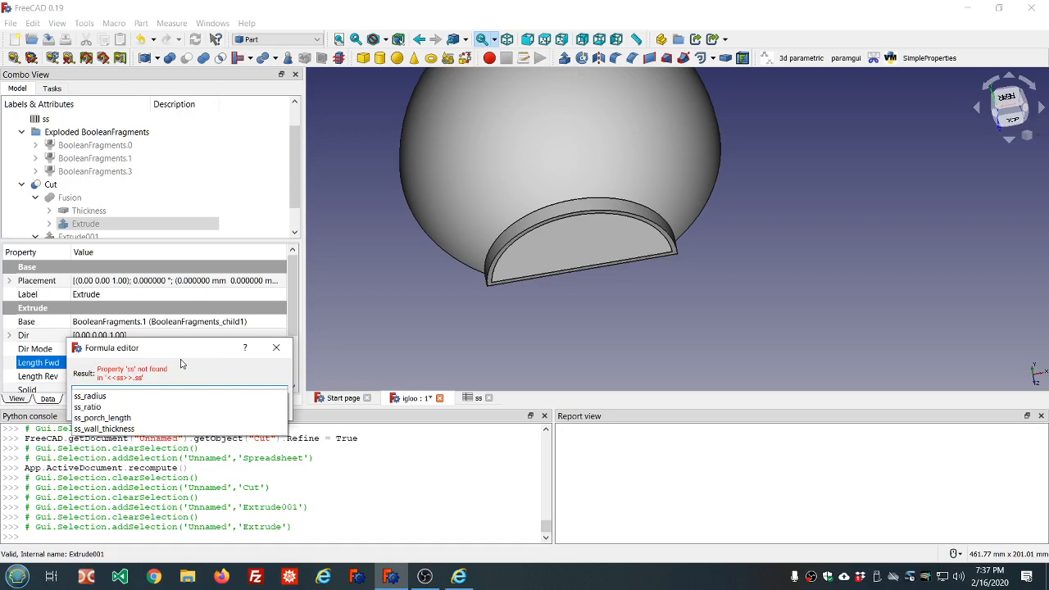
{"action": "key", "text": "Down"}
{"action": "key", "text": "Down"}
{"action": "key", "text": "Down"}
{"action": "key", "text": "Return"}
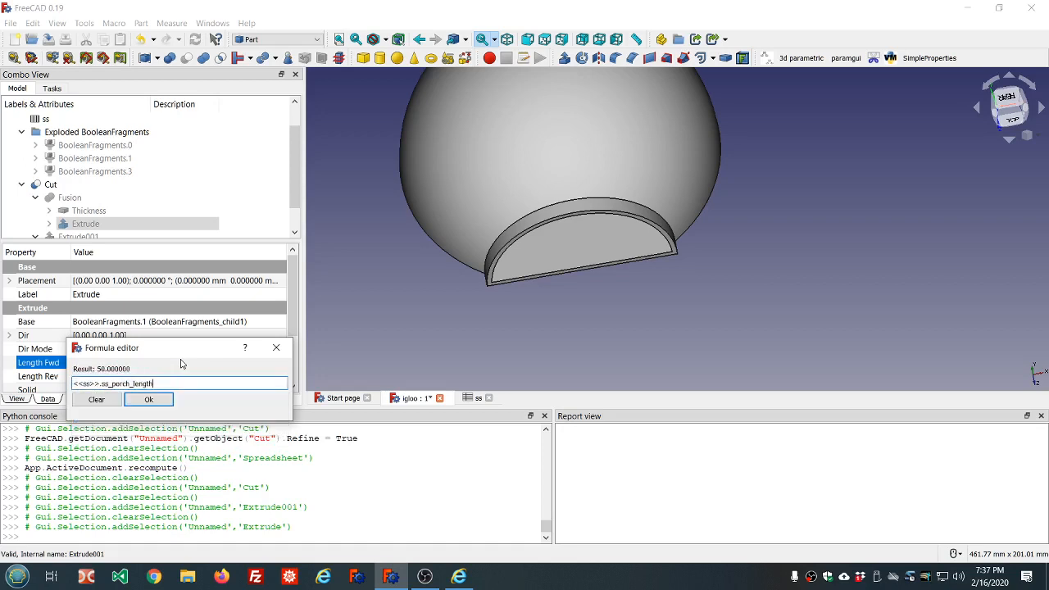
{"action": "key", "text": "Return"}
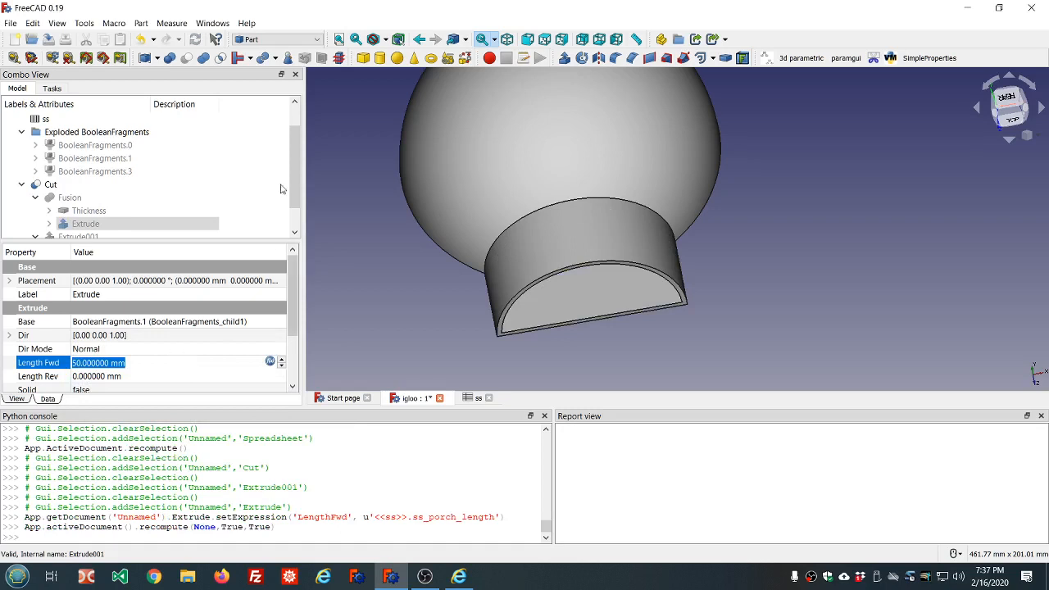
{"action": "middle_click_drag", "start_coordinate": [801, 368], "coordinate": [697, 324]}
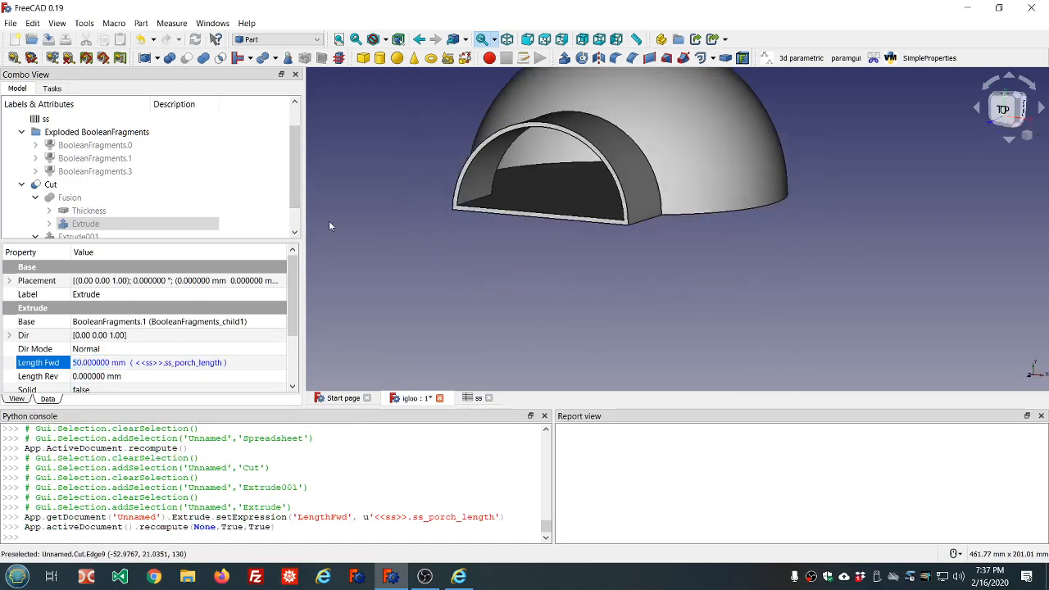
- Collapse the Cut in the model tree and set ss_radius in the ss spreadsheet to 200
{"action": "left_click", "coordinate": [22, 185]}
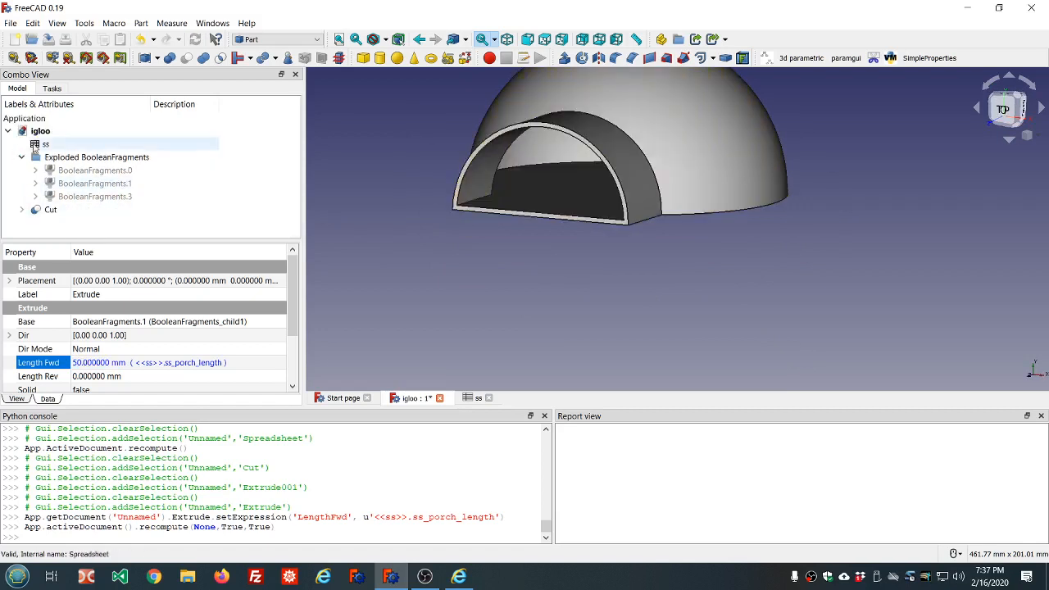
{"action": "double_click", "coordinate": [34, 145]}
{"action": "left_click", "coordinate": [452, 119]}
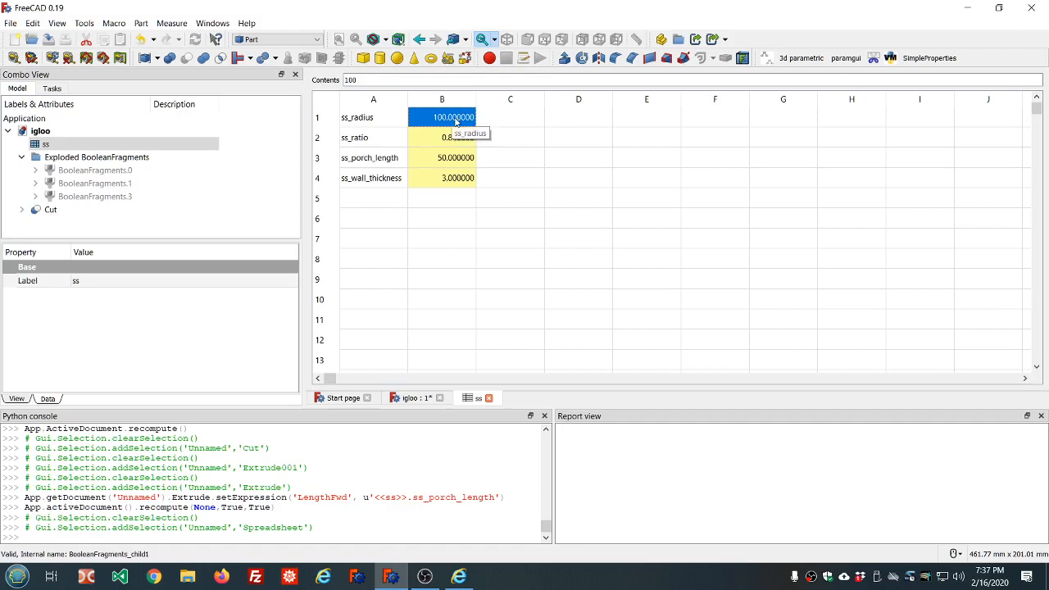
{"action": "type", "text": "200"}
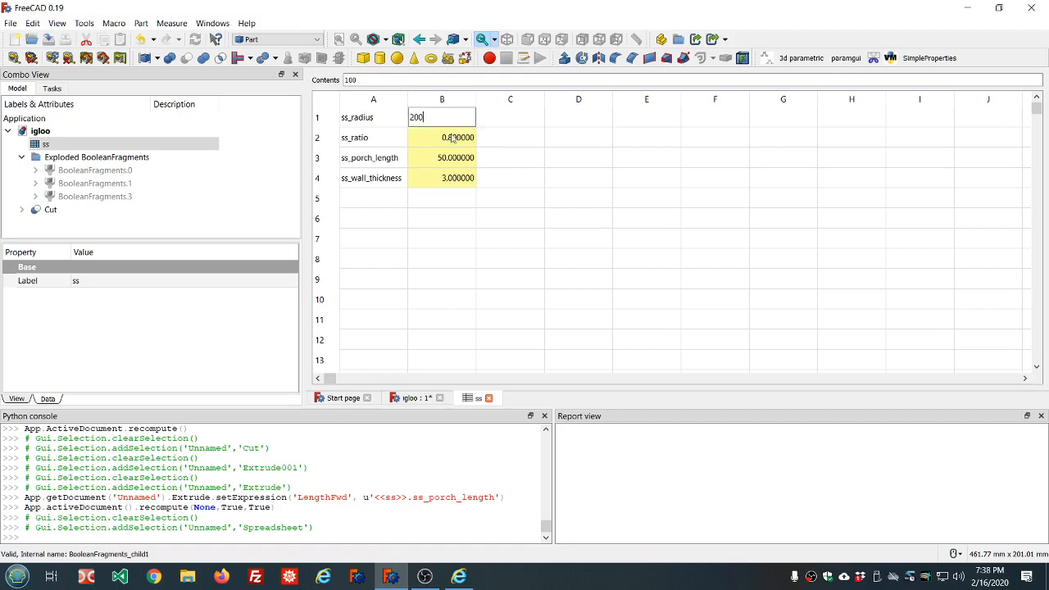
{"action": "key", "text": "Return"}
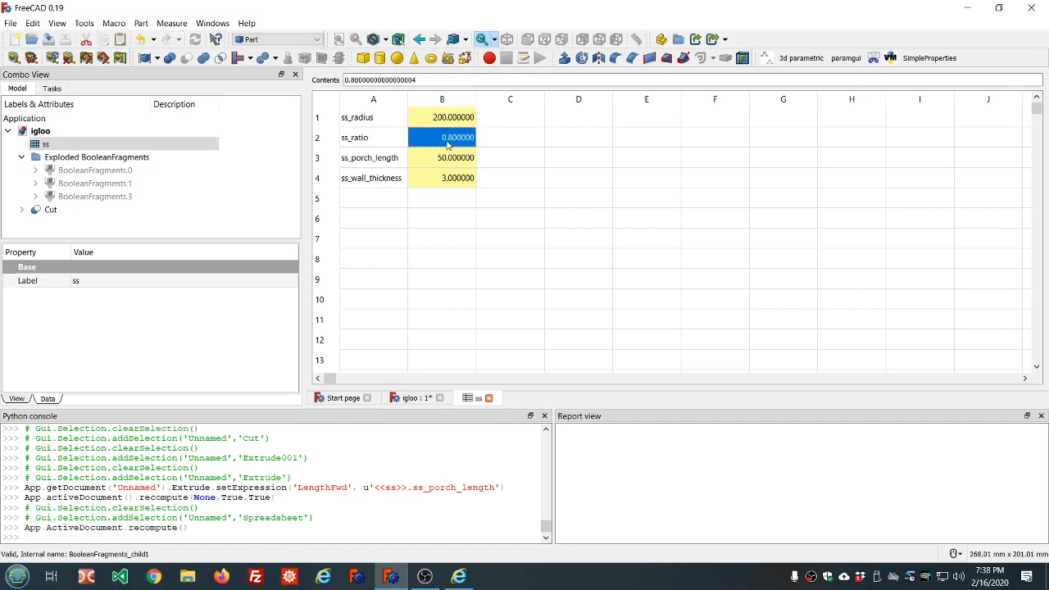
- Examine the resized dome and its porch in the 3D model from several angles
{"action": "left_click", "coordinate": [72, 214]}
{"action": "scroll", "coordinate": [364, 268], "scroll_direction": "down", "scroll_amount": 4}
{"action": "scroll", "coordinate": [441, 282], "scroll_direction": "up", "scroll_amount": 4}
{"action": "middle_click_drag", "start_coordinate": [377, 279], "coordinate": [410, 334]}
{"action": "scroll", "coordinate": [451, 286], "scroll_direction": "down", "scroll_amount": 2}
{"action": "scroll", "coordinate": [451, 292], "scroll_direction": "down", "scroll_amount": 3}
{"action": "left_click", "coordinate": [425, 333]}
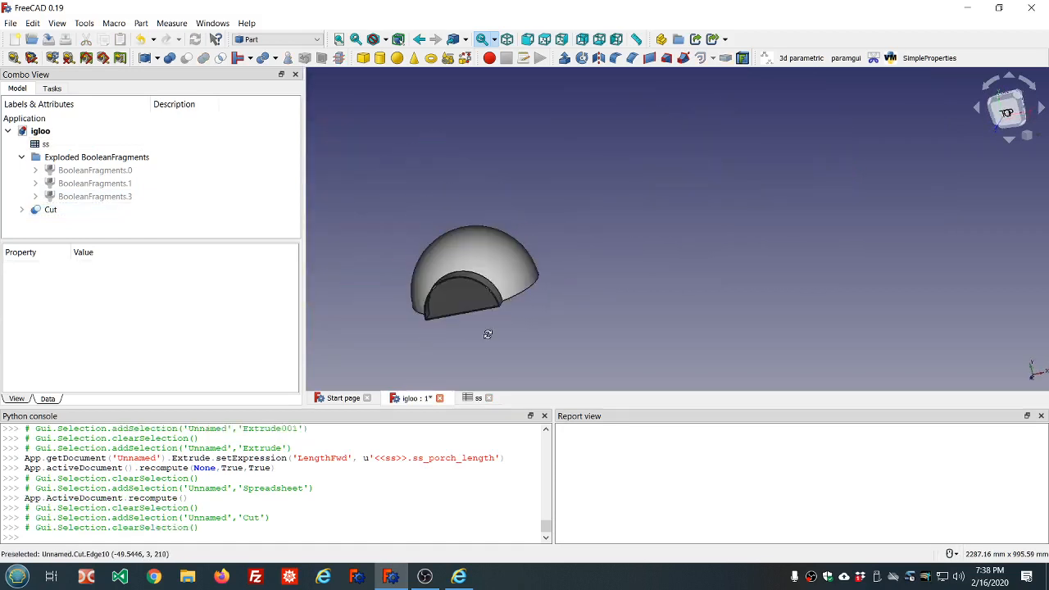
{"action": "middle_click_drag", "start_coordinate": [487, 335], "coordinate": [434, 336]}
{"action": "scroll", "coordinate": [480, 294], "scroll_direction": "up", "scroll_amount": 3}
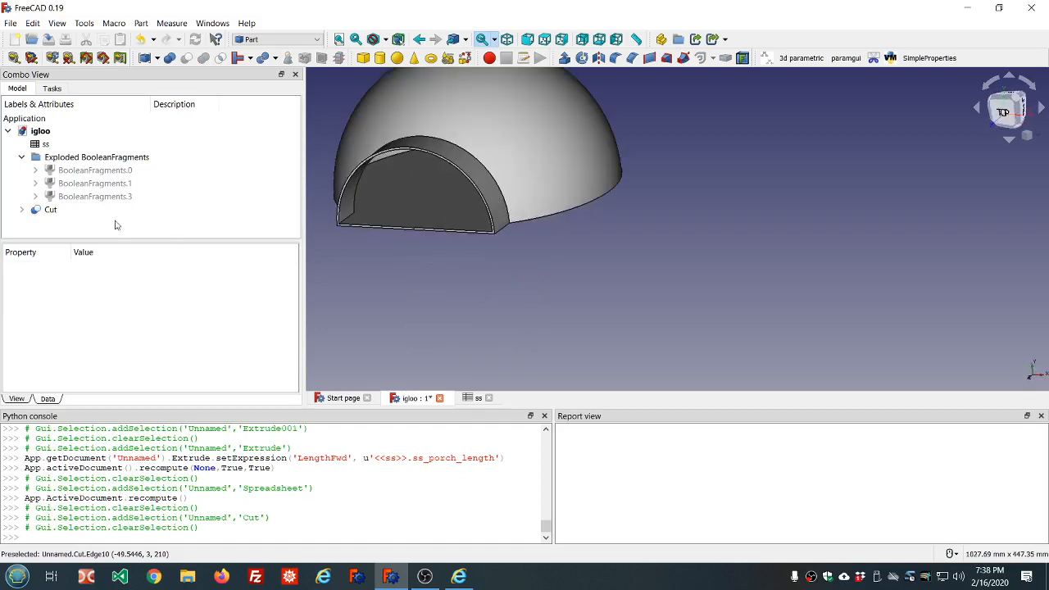
- Set ss_ratio in the ss spreadsheet to 0.9 and inspect the porch in the igloo's 3D model
{"action": "double_click", "coordinate": [46, 143]}
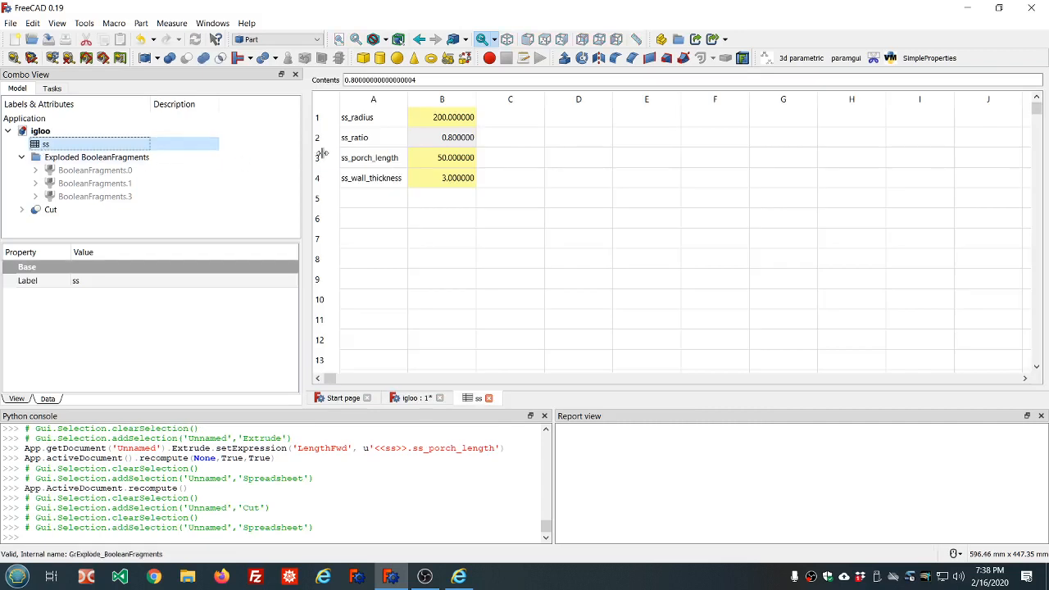
{"action": "left_click", "coordinate": [443, 138]}
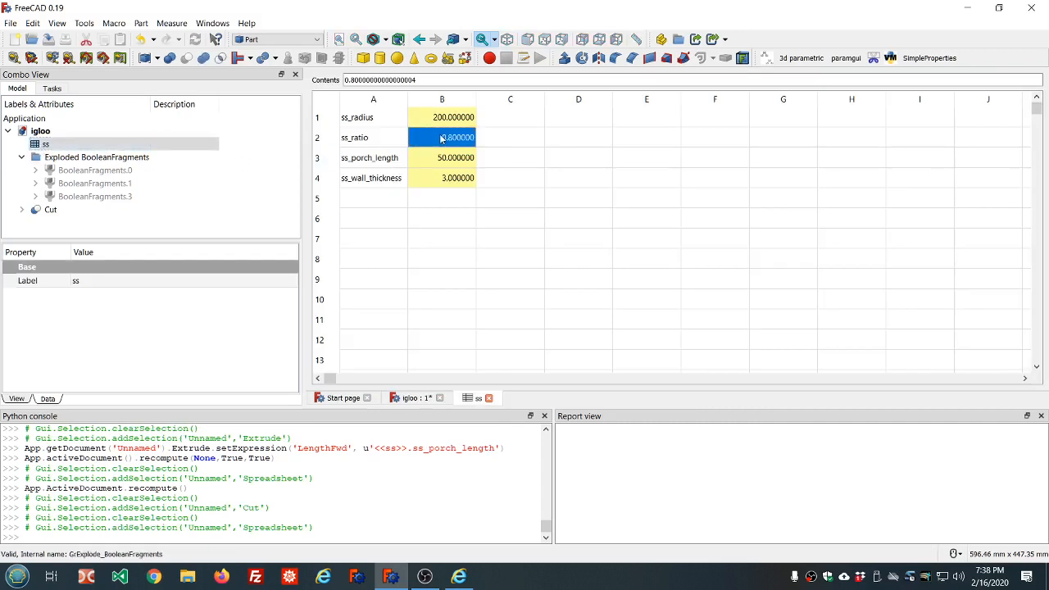
{"action": "double_click", "coordinate": [441, 138]}
{"action": "type", "text": ".9"}
{"action": "key", "text": "Return"}
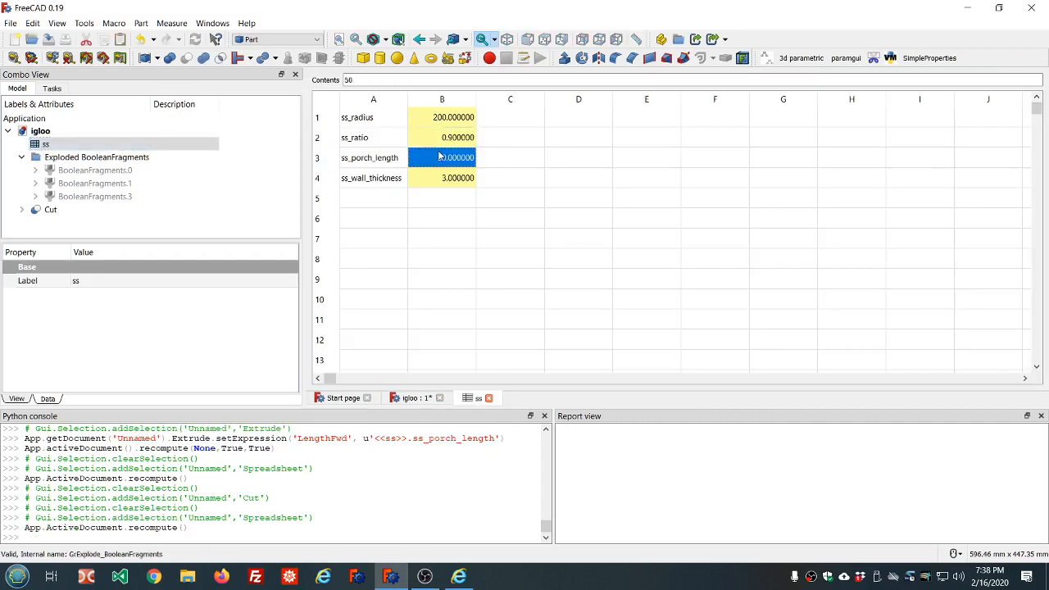
{"action": "left_click", "coordinate": [410, 398]}
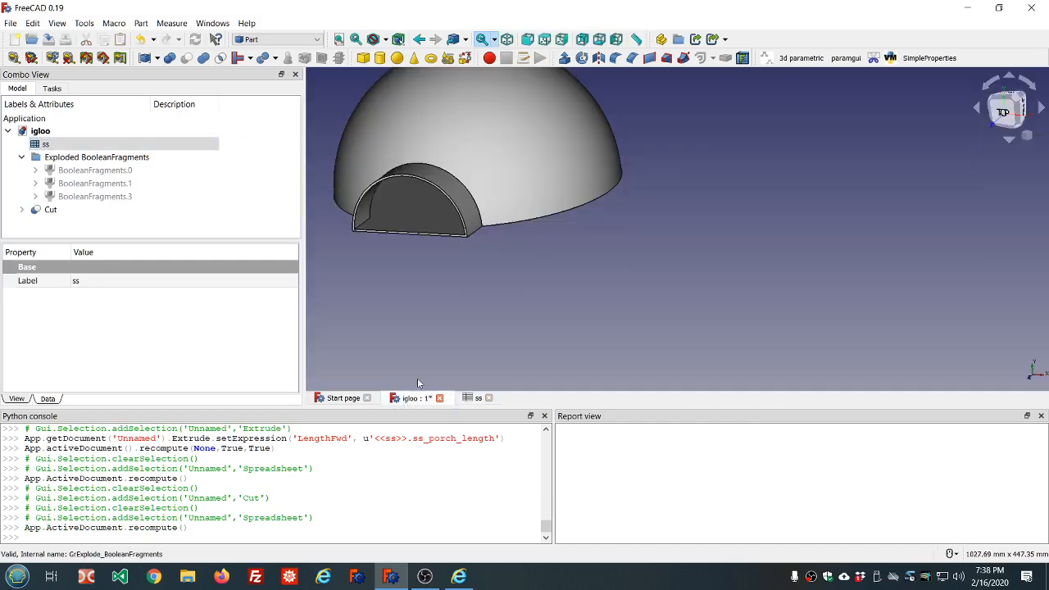
{"action": "left_click", "coordinate": [460, 314]}
{"action": "scroll", "coordinate": [460, 314], "scroll_direction": "up", "scroll_amount": 2}
{"action": "scroll", "coordinate": [415, 299], "scroll_direction": "down", "scroll_amount": 3}
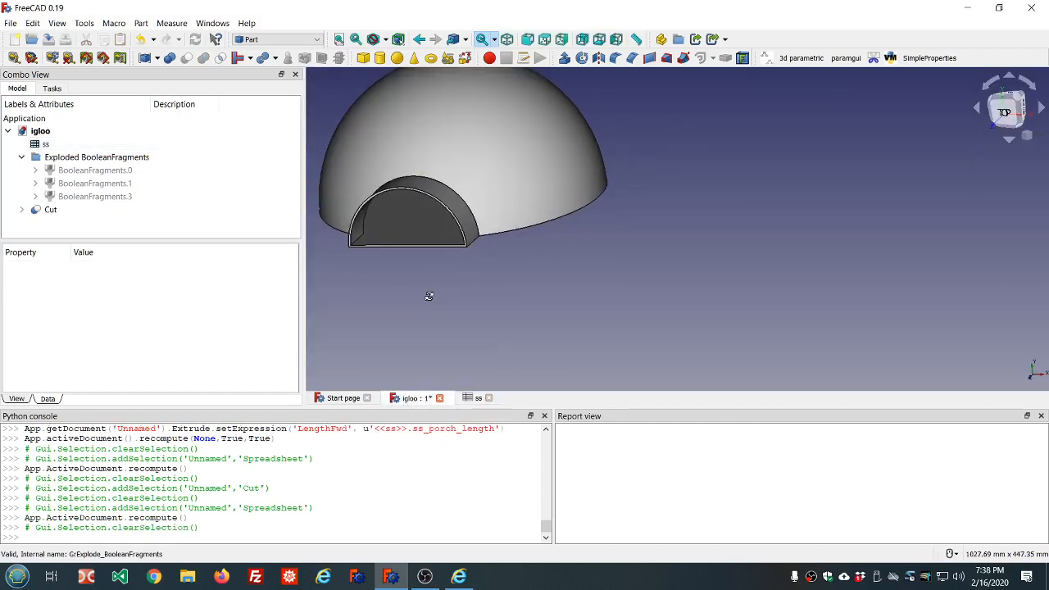
{"action": "middle_click_drag", "start_coordinate": [429, 296], "coordinate": [481, 281]}
- Set ss_ratio in the ss spreadsheet to 0.95 and inspect the porch on the dome in 3D
{"action": "left_click", "coordinate": [476, 399]}
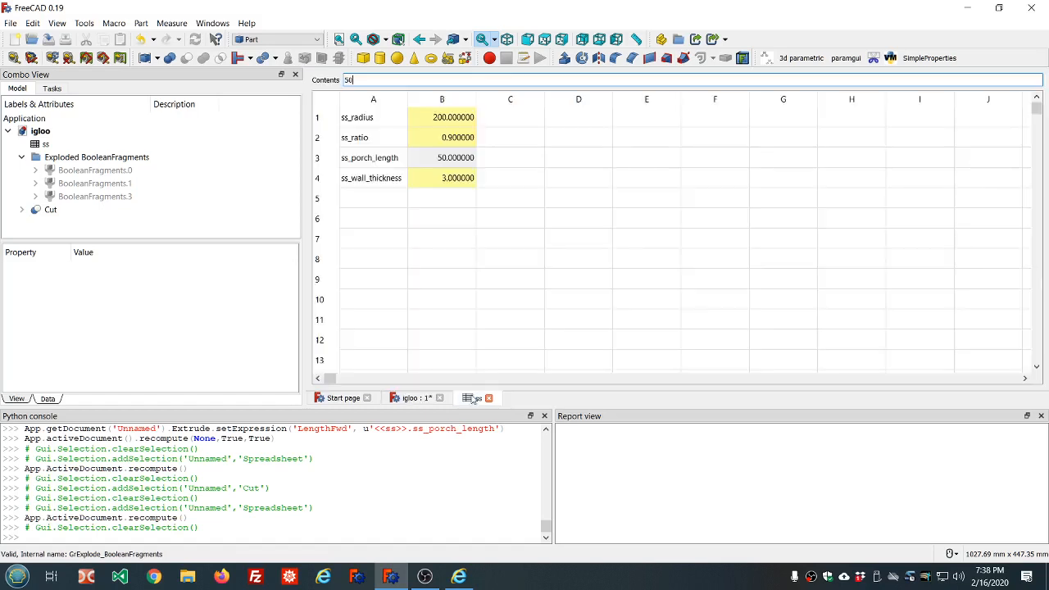
{"action": "left_click", "coordinate": [440, 133]}
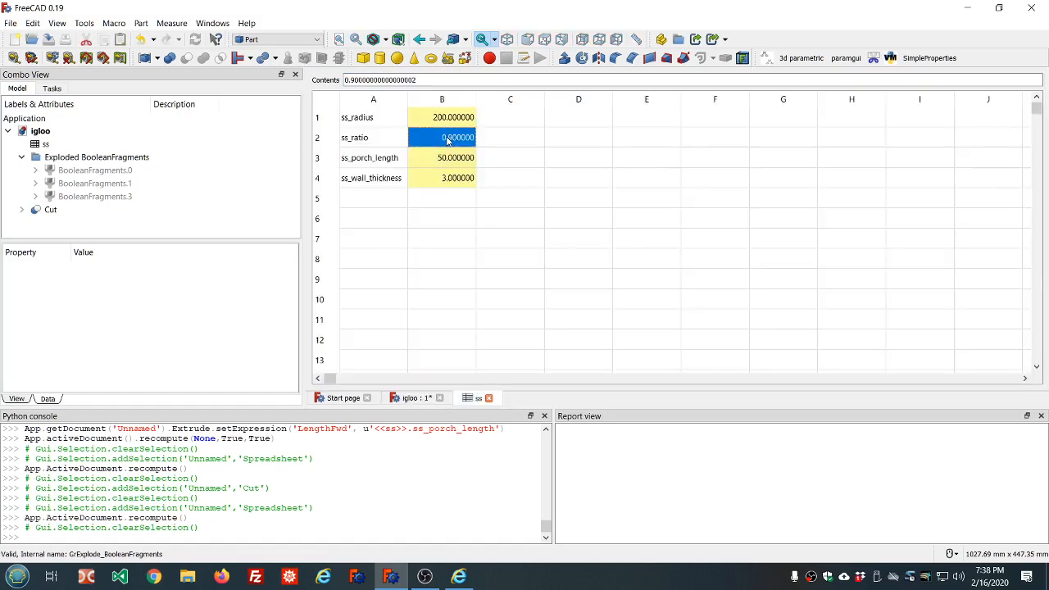
{"action": "type", "text": ".95"}
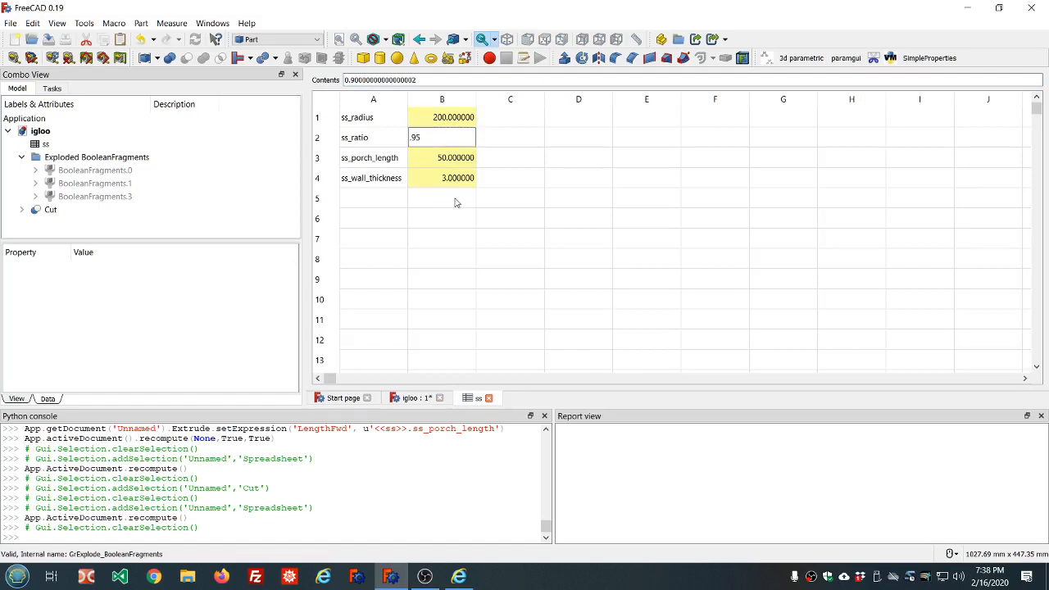
{"action": "left_click", "coordinate": [456, 203]}
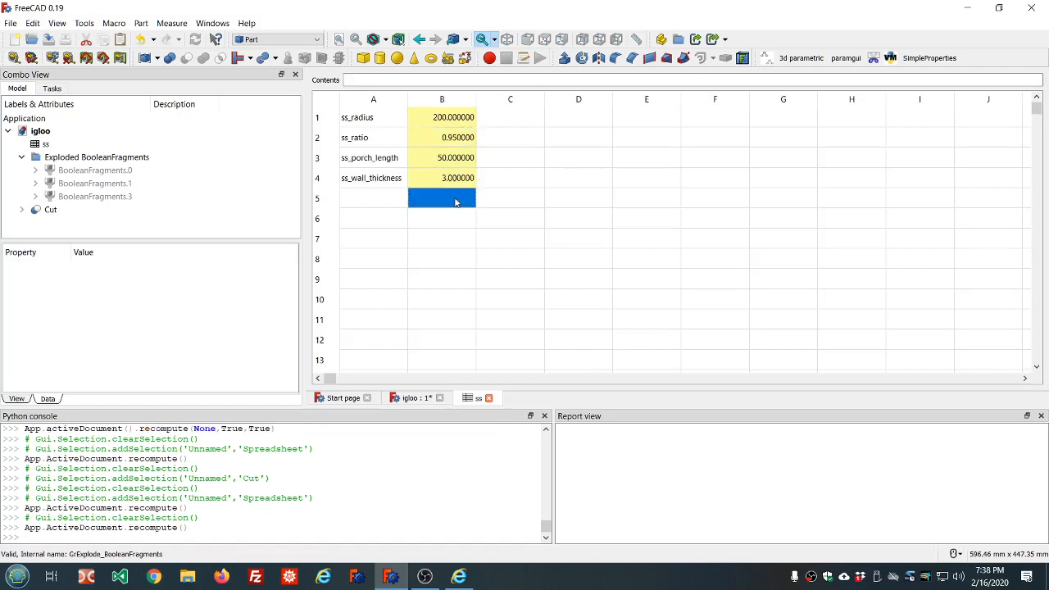
{"action": "left_click", "coordinate": [61, 210]}
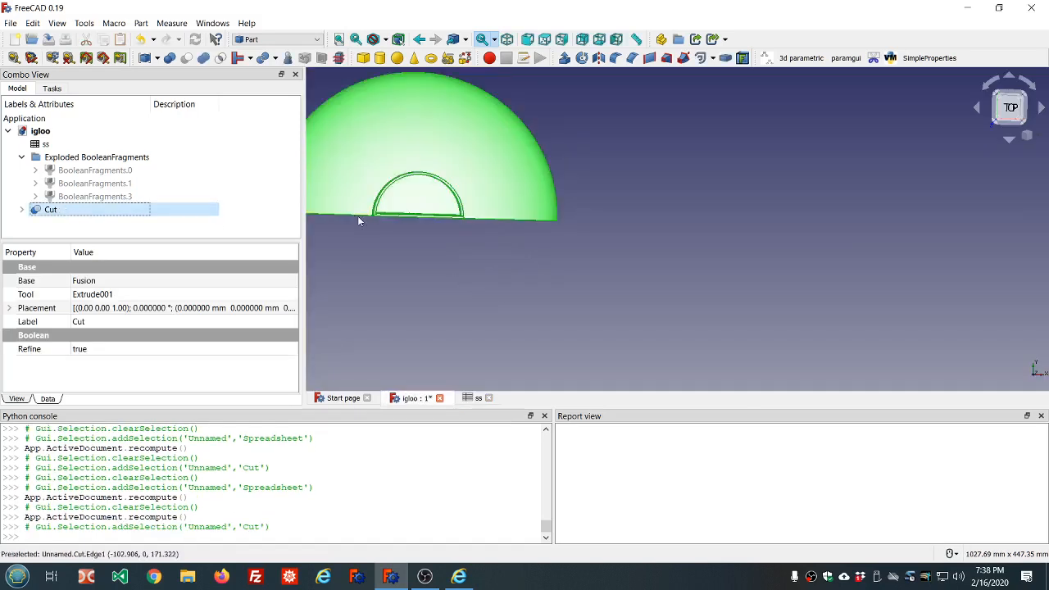
{"action": "left_click", "coordinate": [415, 300]}
{"action": "middle_click_drag", "start_coordinate": [457, 270], "coordinate": [404, 290]}
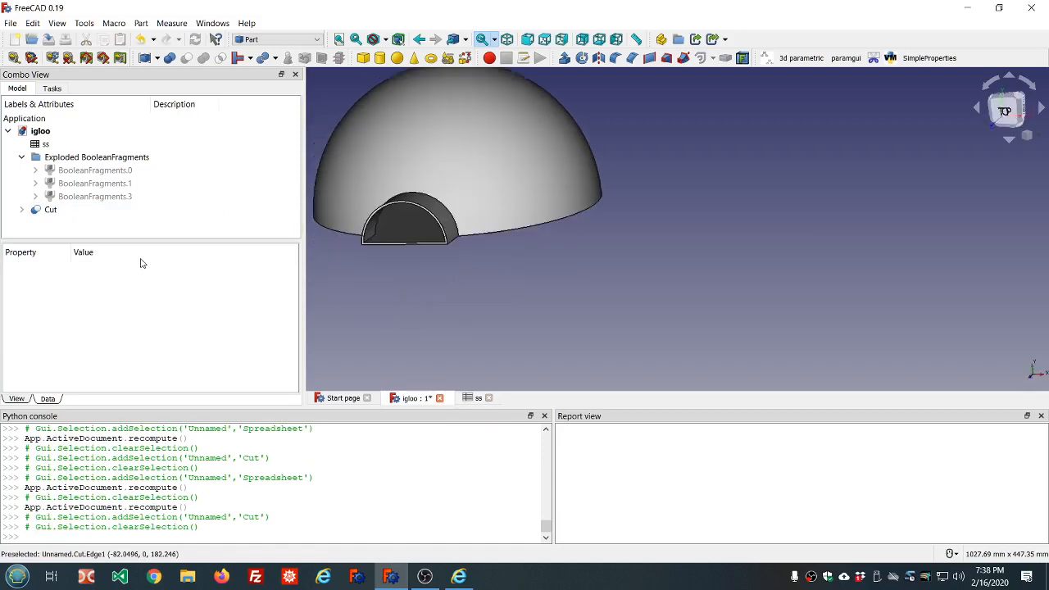
- Set ss_ratio in the ss spreadsheet to 0.85 and examine the dome and porch from several angles
{"action": "double_click", "coordinate": [46, 145]}
{"action": "left_click", "coordinate": [462, 141]}
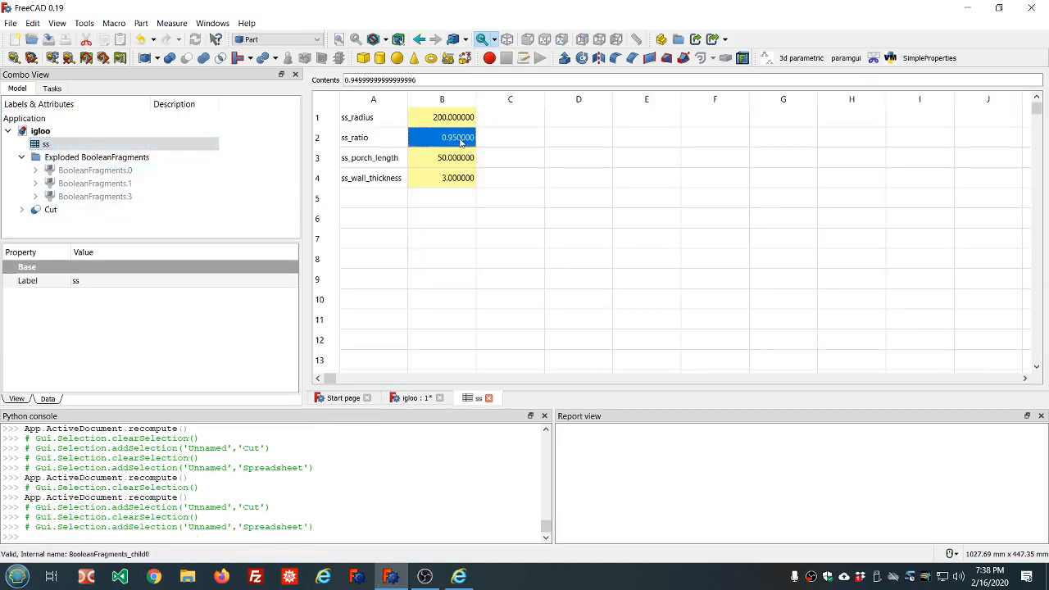
{"action": "double_click", "coordinate": [461, 139]}
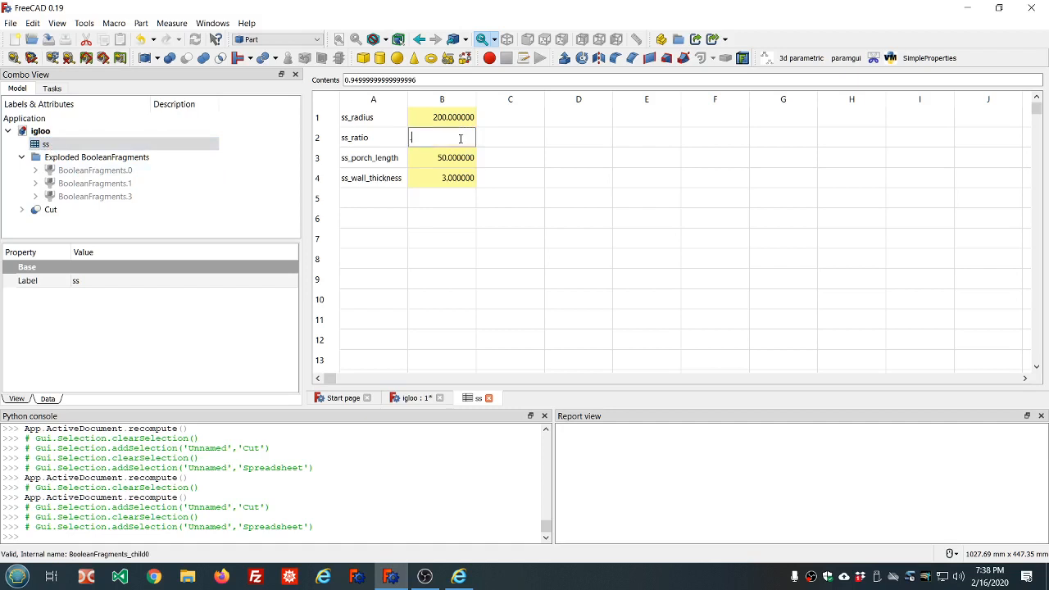
{"action": "left_click", "coordinate": [427, 198]}
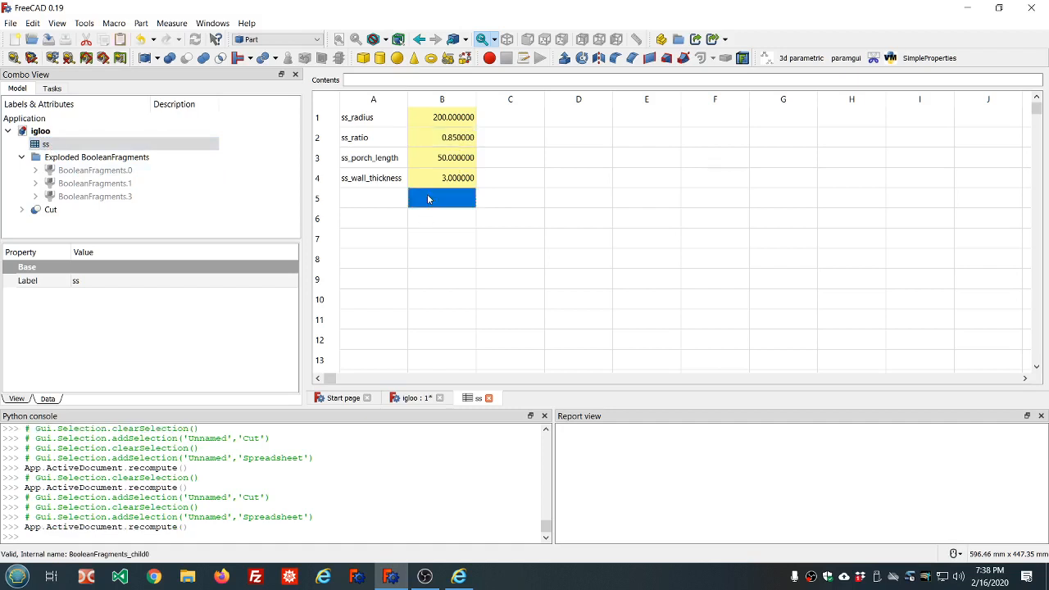
{"action": "left_click", "coordinate": [82, 217]}
{"action": "left_click", "coordinate": [81, 211]}
{"action": "left_click", "coordinate": [371, 285]}
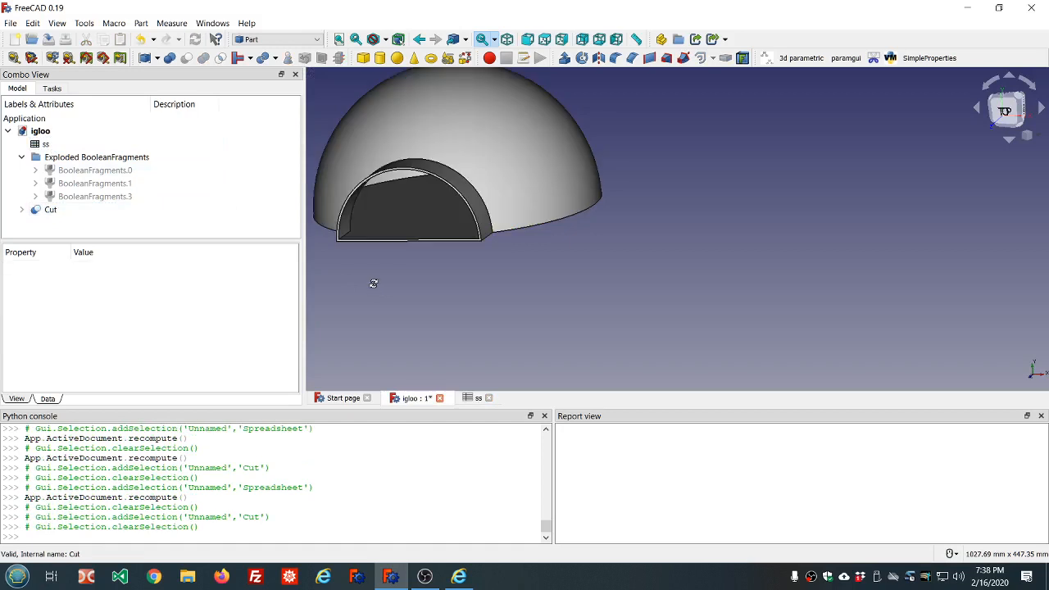
{"action": "middle_click_drag", "start_coordinate": [369, 283], "coordinate": [337, 269]}
{"action": "scroll", "coordinate": [416, 279], "scroll_direction": "down", "scroll_amount": 2}
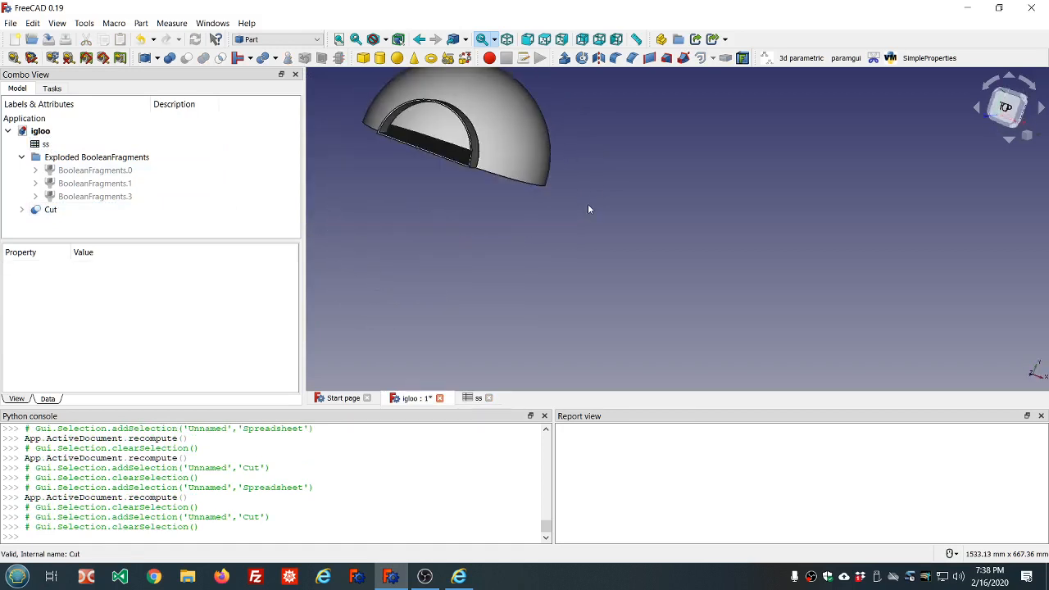
{"action": "middle_click_drag", "start_coordinate": [587, 209], "coordinate": [483, 233]}
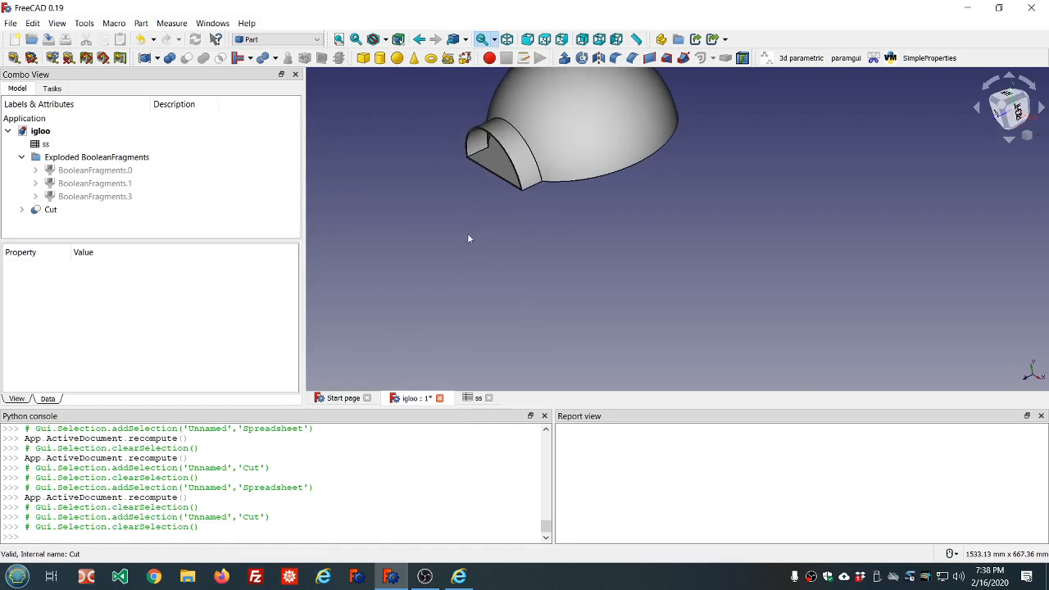
- Set ss_wall_thickness in the ss spreadsheet to 5 and inspect the porch wall in the 3D model
{"action": "double_click", "coordinate": [46, 145]}
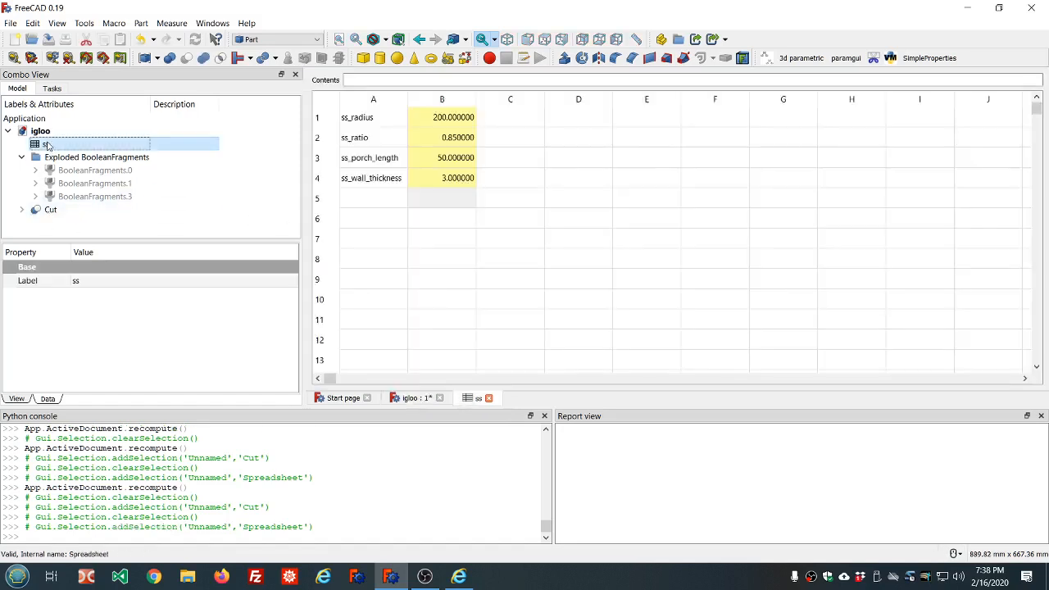
{"action": "left_click", "coordinate": [434, 177]}
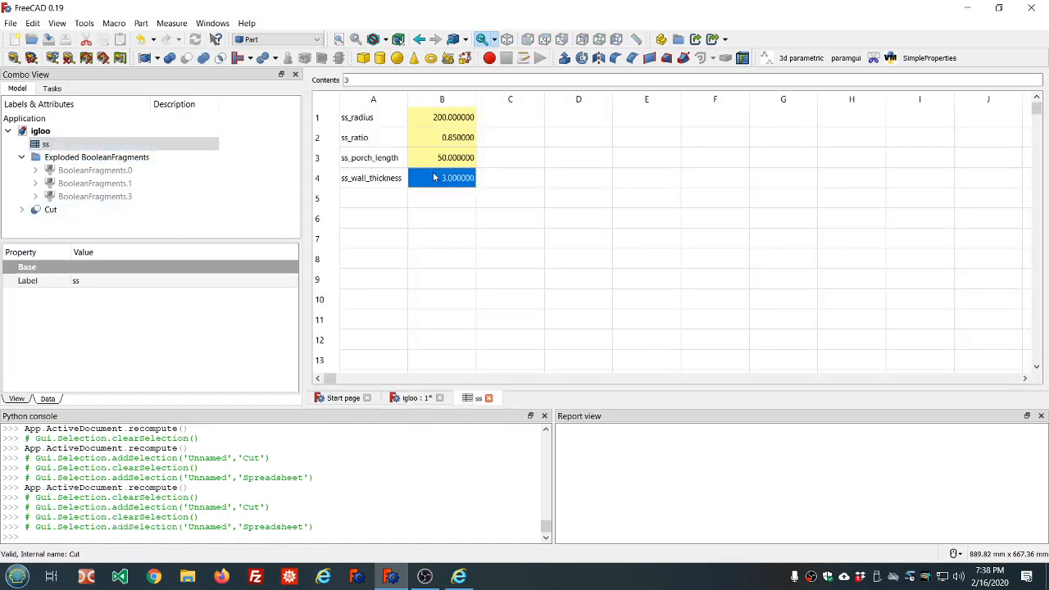
{"action": "type", "text": "5"}
{"action": "key", "text": "Return"}
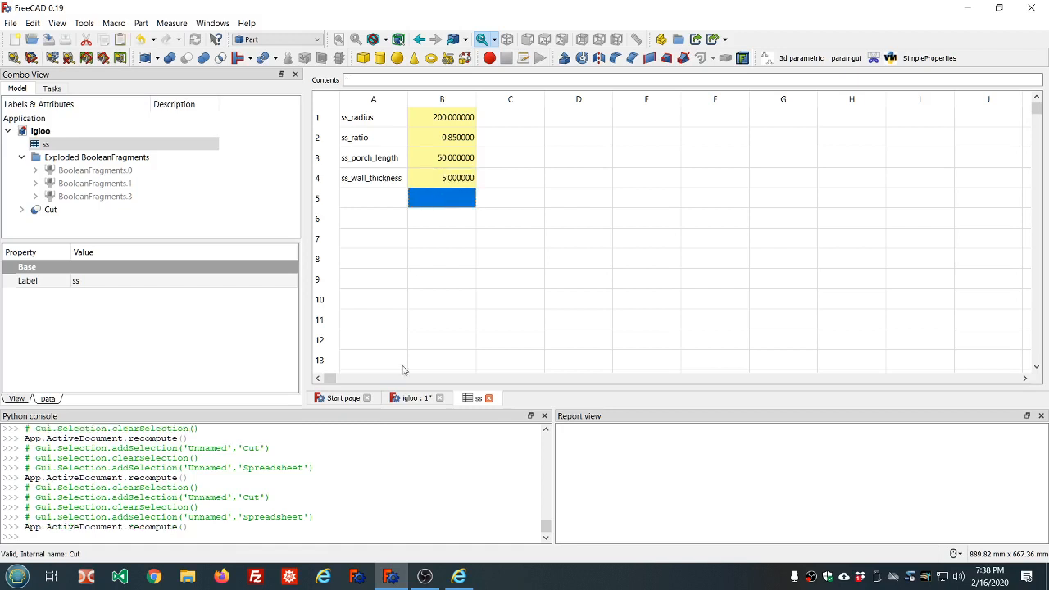
{"action": "left_click", "coordinate": [407, 398]}
{"action": "left_click", "coordinate": [475, 281]}
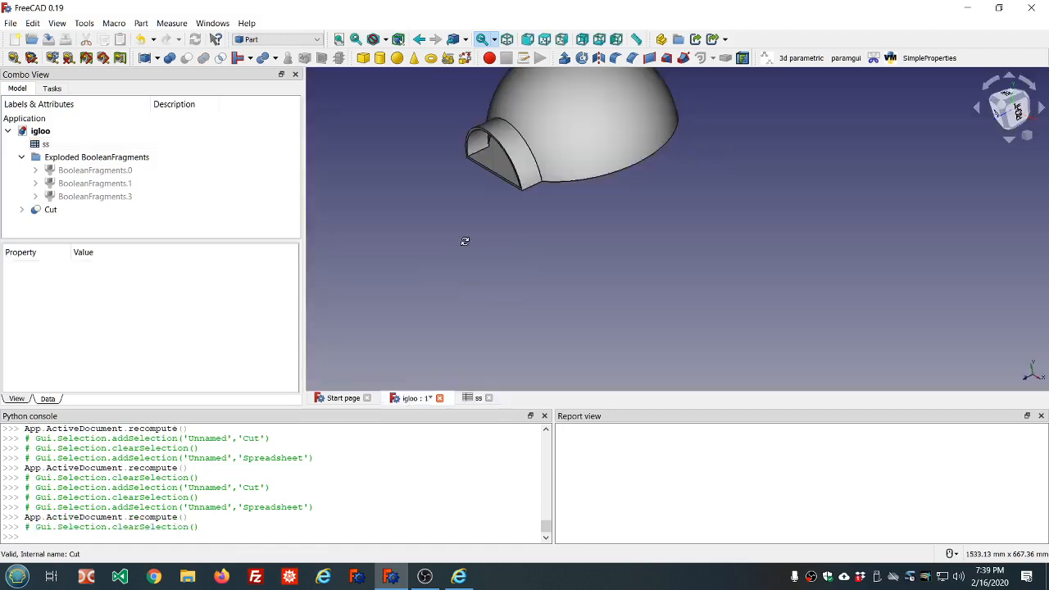
{"action": "middle_click_drag", "start_coordinate": [464, 241], "coordinate": [538, 241]}
{"action": "scroll", "coordinate": [539, 242], "scroll_direction": "up", "scroll_amount": 2}
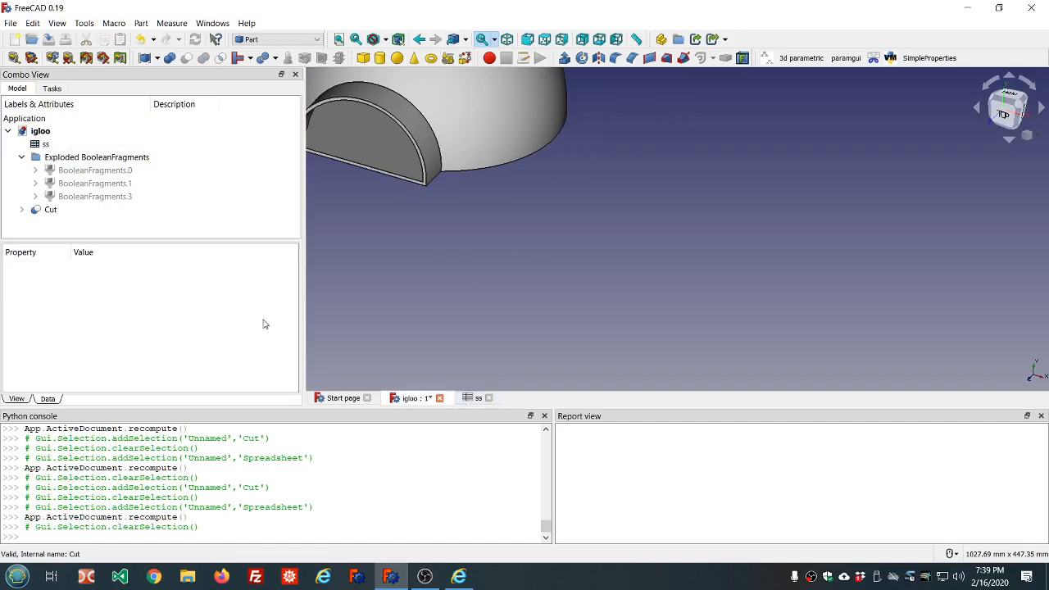
- Set ss_wall_thickness in the ss spreadsheet to 15 and inspect the porch wall and dome in the 3D model
{"action": "double_click", "coordinate": [50, 143]}
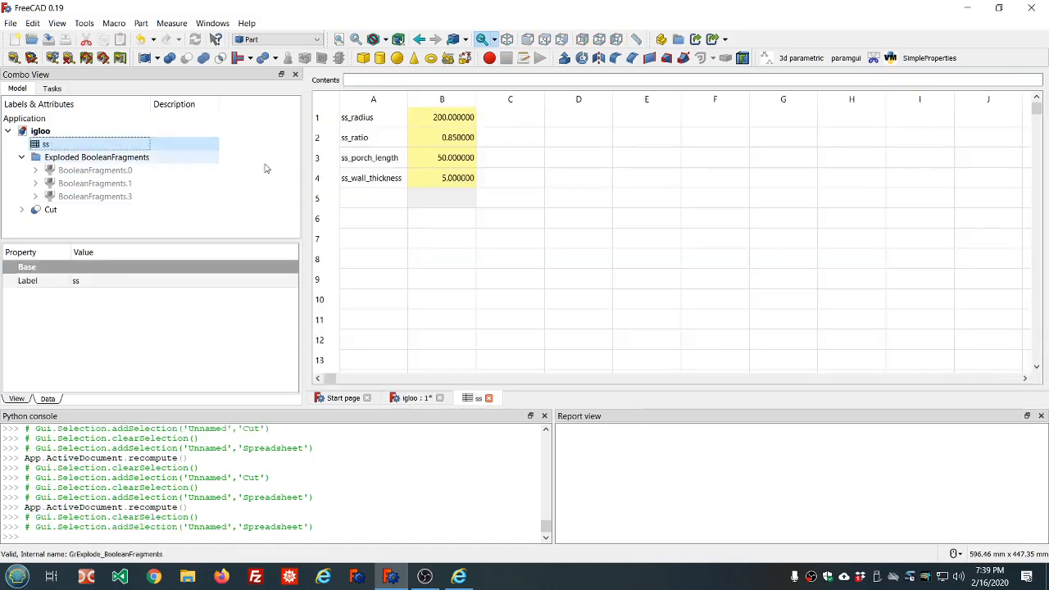
{"action": "left_click", "coordinate": [439, 178]}
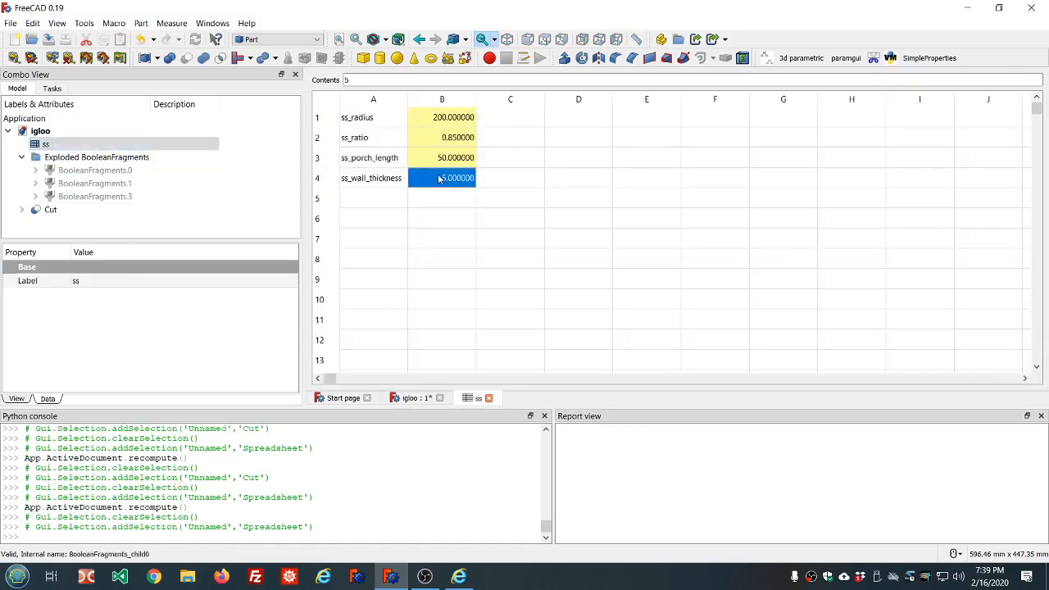
{"action": "type", "text": "15"}
{"action": "key", "text": "Return"}
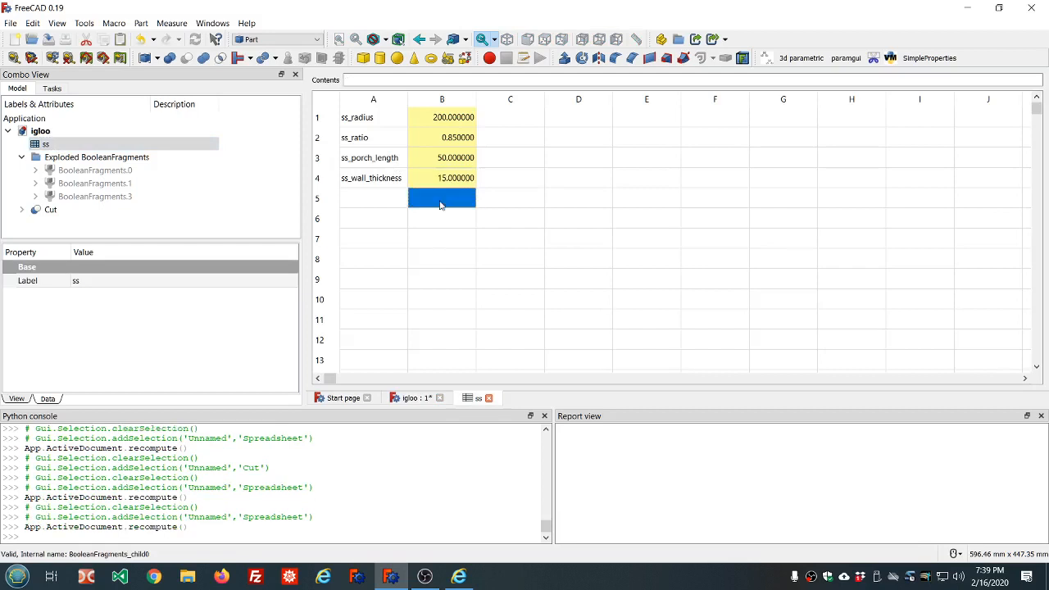
{"action": "left_click", "coordinate": [417, 399]}
{"action": "left_click", "coordinate": [435, 323]}
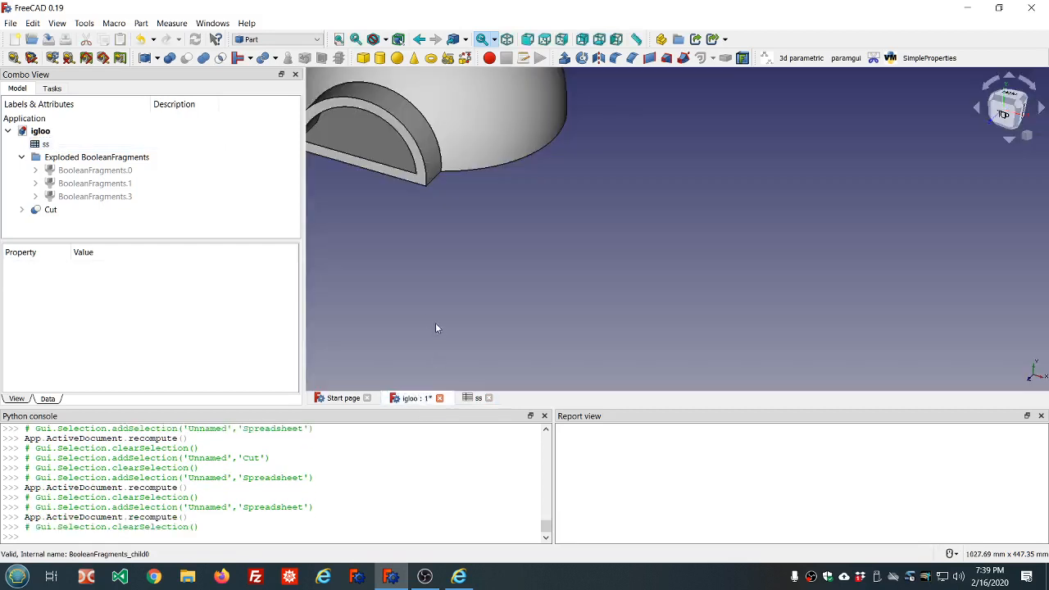
{"action": "scroll", "coordinate": [431, 320], "scroll_direction": "down", "scroll_amount": 5}
{"action": "scroll", "coordinate": [370, 315], "scroll_direction": "up", "scroll_amount": 5}
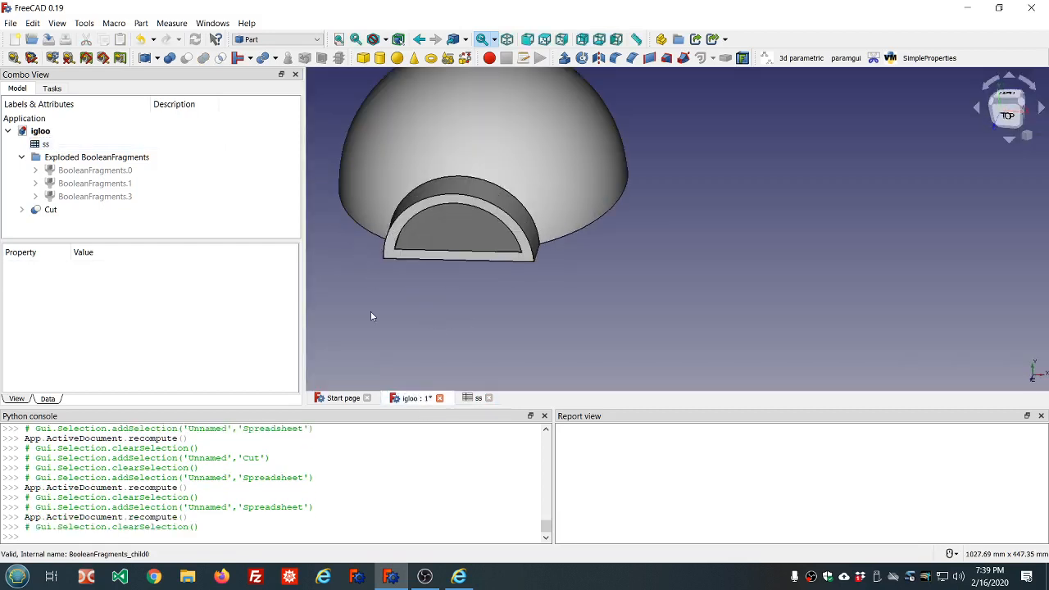
- Run Check Geometry on the Cut, review the individual BOP check settings and rerun the check
{"action": "left_click", "coordinate": [51, 210]}
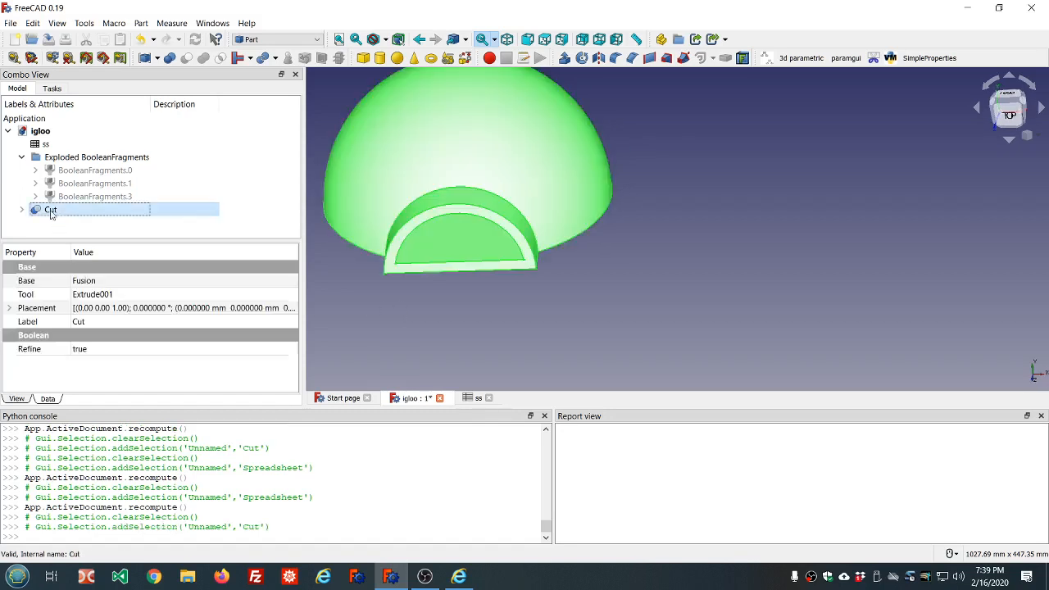
{"action": "left_click", "coordinate": [289, 58]}
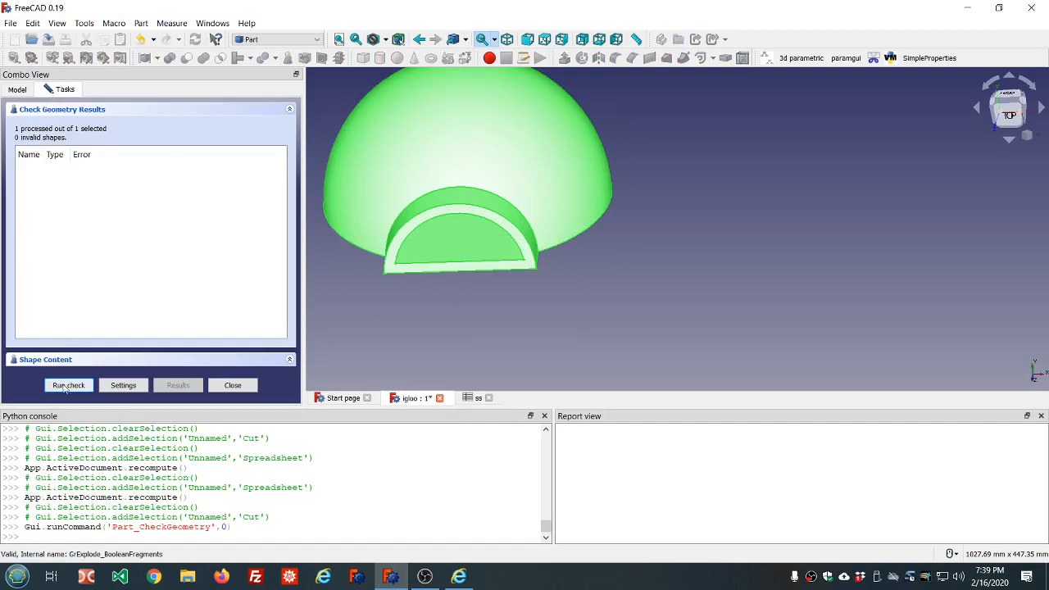
{"action": "left_click", "coordinate": [124, 386]}
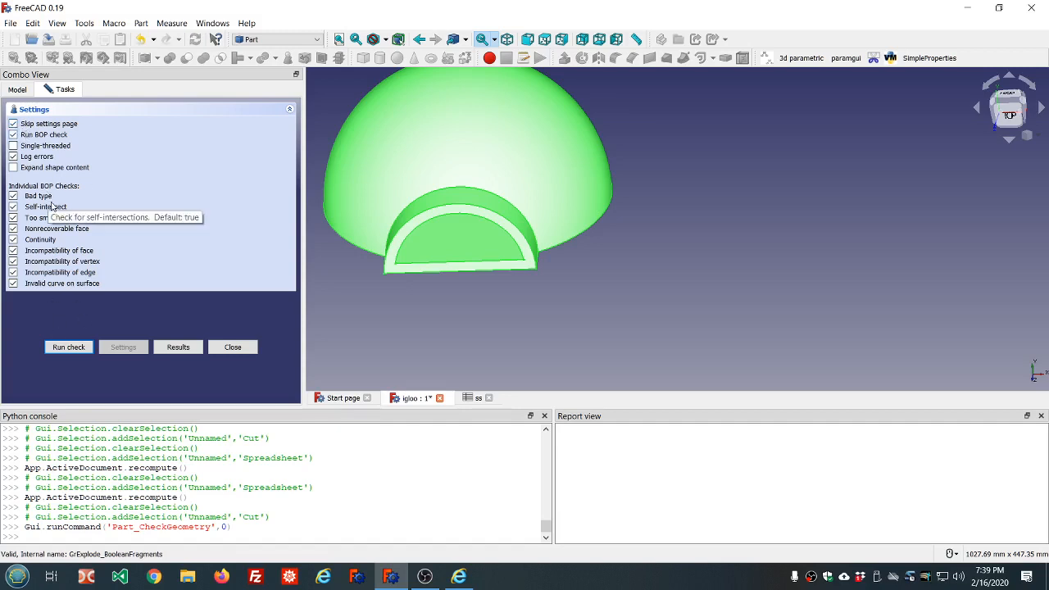
{"action": "left_click", "coordinate": [69, 348]}
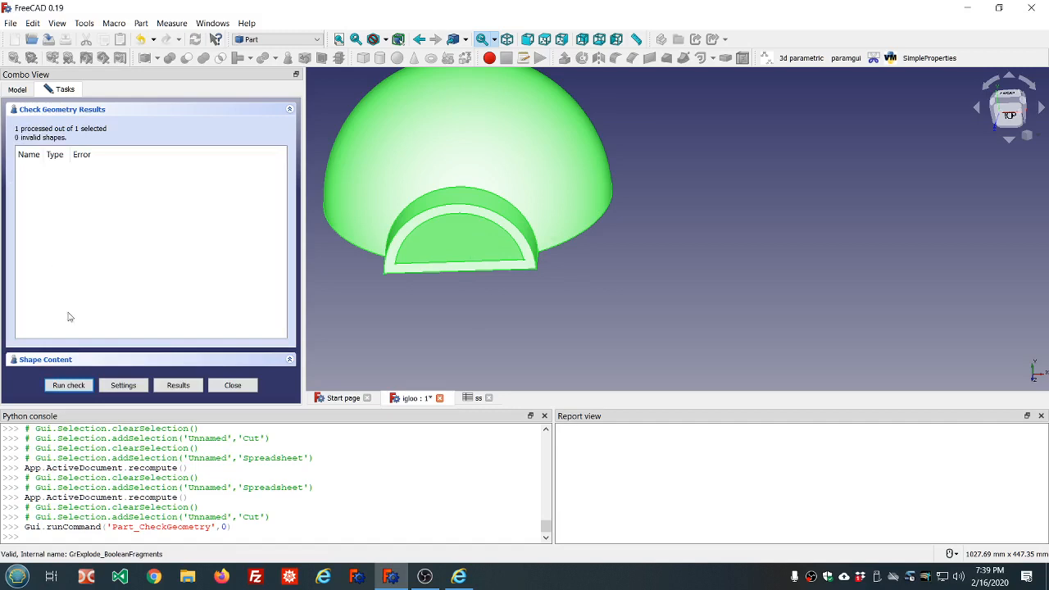
- Review the shape content in the Cut's geometry check and view the igloo from another angle
{"action": "left_click", "coordinate": [57, 361]}
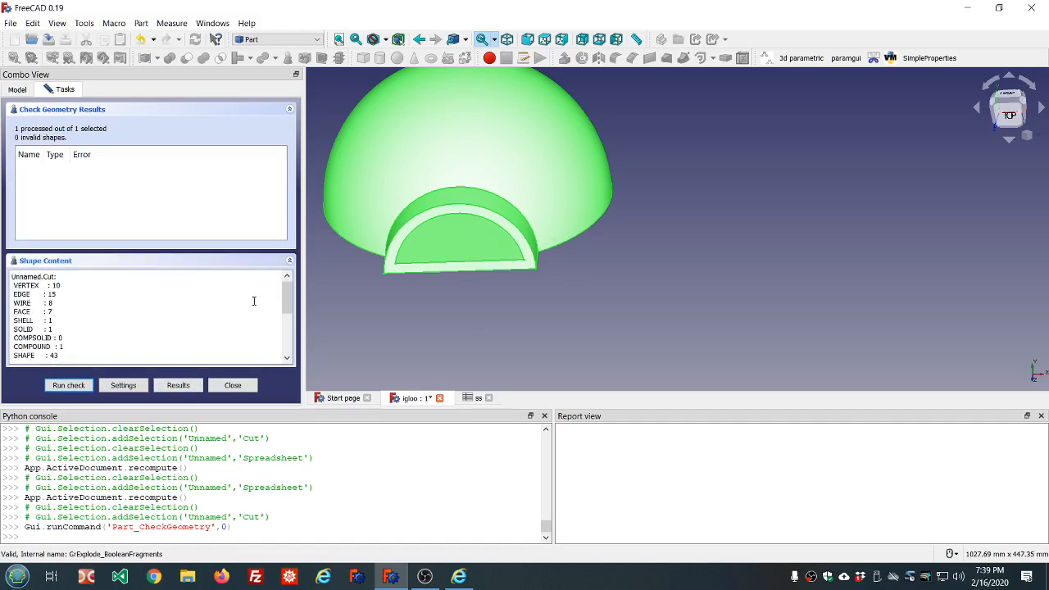
{"action": "scroll", "coordinate": [255, 301], "scroll_direction": "down", "scroll_amount": 5}
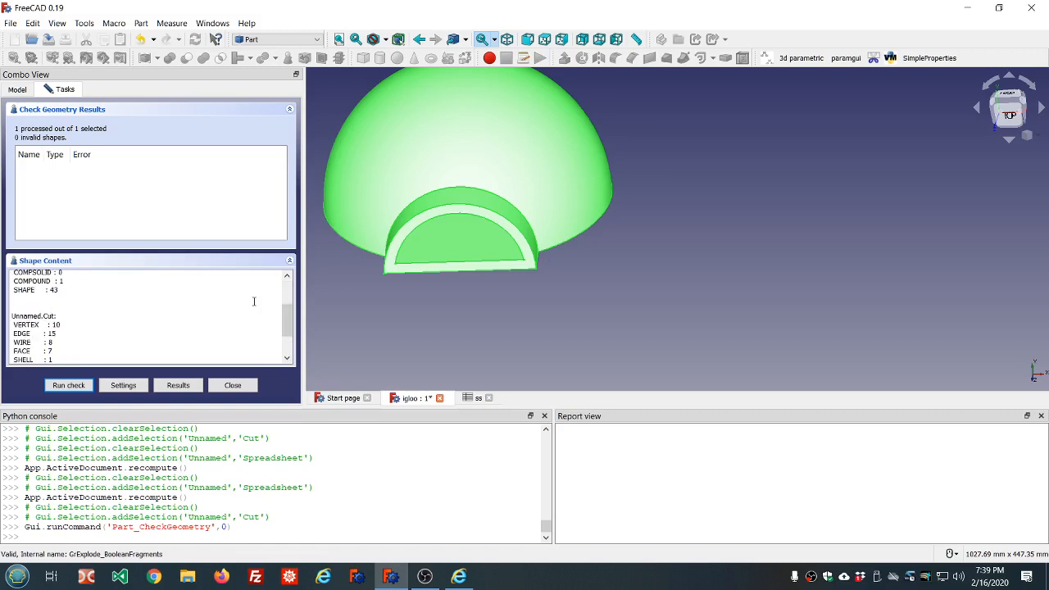
{"action": "scroll", "coordinate": [254, 302], "scroll_direction": "up", "scroll_amount": 3}
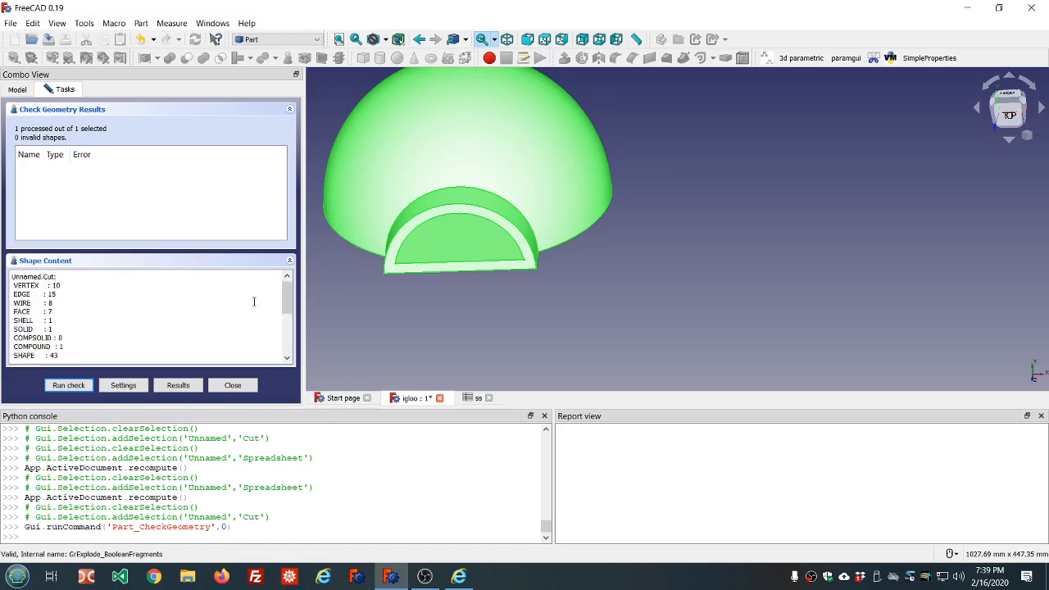
{"action": "scroll", "coordinate": [254, 302], "scroll_direction": "down", "scroll_amount": 1}
{"action": "scroll", "coordinate": [254, 301], "scroll_direction": "up", "scroll_amount": 2}
{"action": "left_click", "coordinate": [455, 298]}
{"action": "mouse_move", "coordinate": [455, 299]}
{"action": "middle_mouse_down"}
{"action": "mouse_move", "coordinate": [489, 245]}
{"action": "mouse_move", "coordinate": [499, 259]}
{"action": "mouse_move", "coordinate": [476, 257]}
{"action": "mouse_move", "coordinate": [487, 271]}
{"action": "mouse_move", "coordinate": [453, 293]}
{"action": "mouse_move", "coordinate": [548, 241]}
{"action": "mouse_move", "coordinate": [618, 238]}
{"action": "mouse_move", "coordinate": [499, 232]}
{"action": "mouse_move", "coordinate": [460, 286]}
{"action": "middle_mouse_up"}
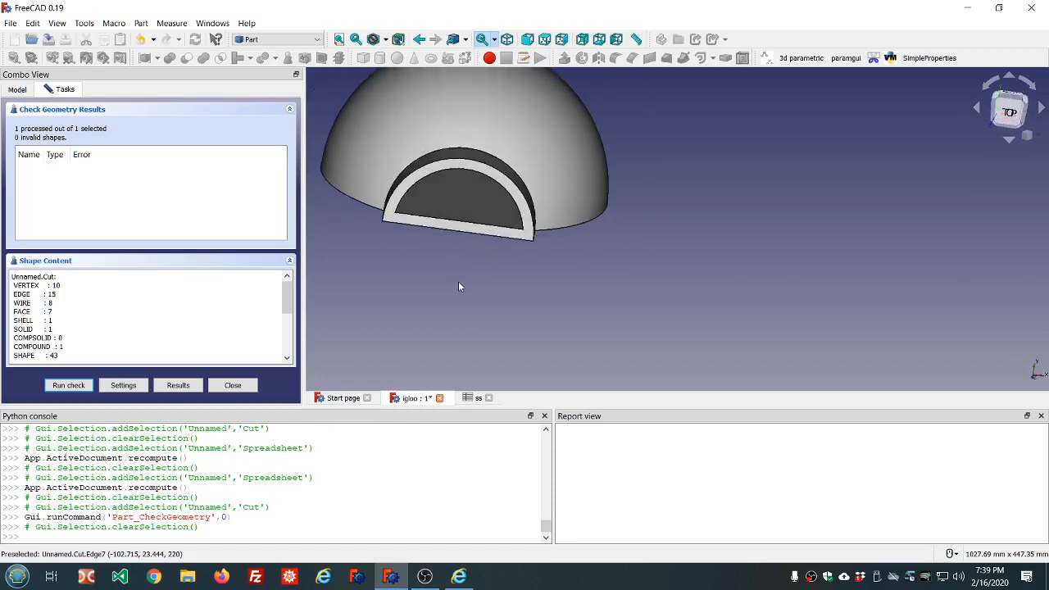
- Close the Check Geometry results and inspect the igloo's dome and open porch from an angled side view
{"action": "left_click", "coordinate": [233, 386]}
{"action": "scroll", "coordinate": [382, 332], "scroll_direction": "down", "scroll_amount": 2}
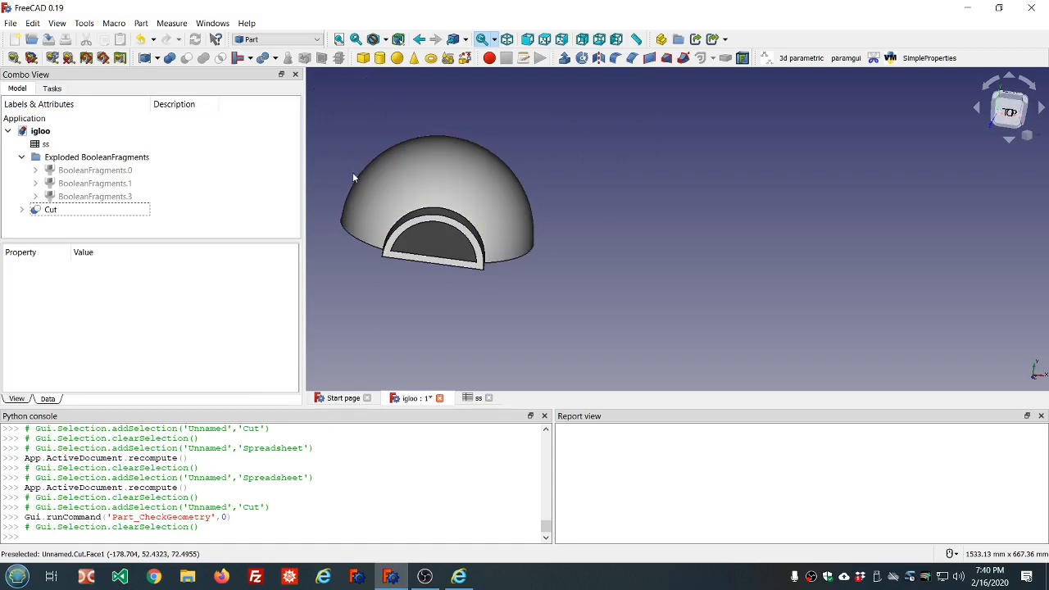
{"action": "scroll", "coordinate": [353, 177], "scroll_direction": "up", "scroll_amount": 2}
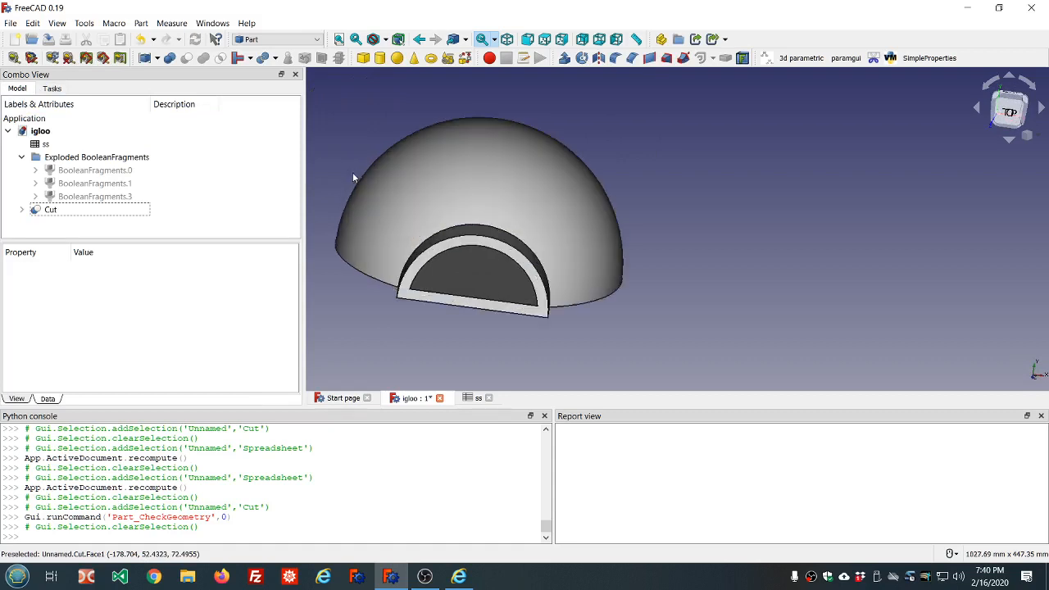
{"action": "middle_click_drag", "start_coordinate": [621, 199], "coordinate": [547, 206]}
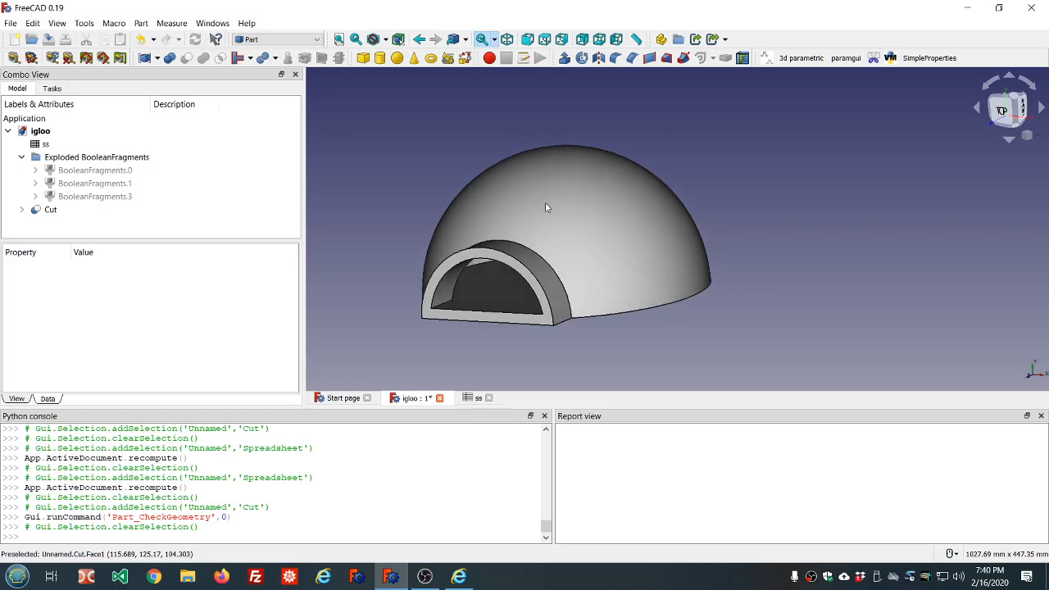
{"action": "scroll", "coordinate": [593, 349], "scroll_direction": "down", "scroll_amount": 2}
{"action": "scroll", "coordinate": [595, 352], "scroll_direction": "up", "scroll_amount": 4}
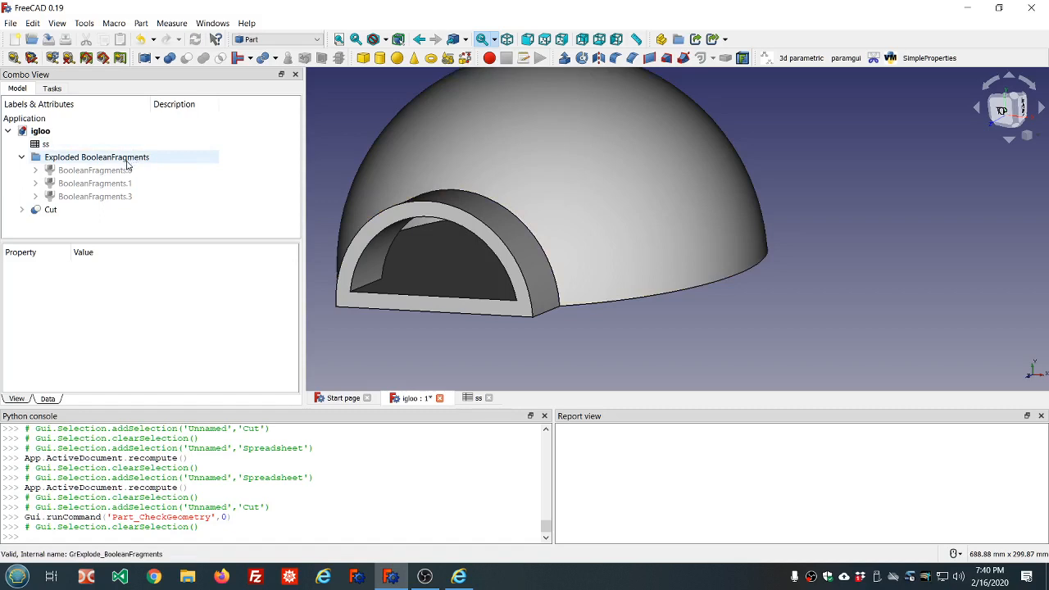
- Review the igloo parameters in the ss spreadsheet and return to the 3D model
{"action": "double_click", "coordinate": [47, 144]}
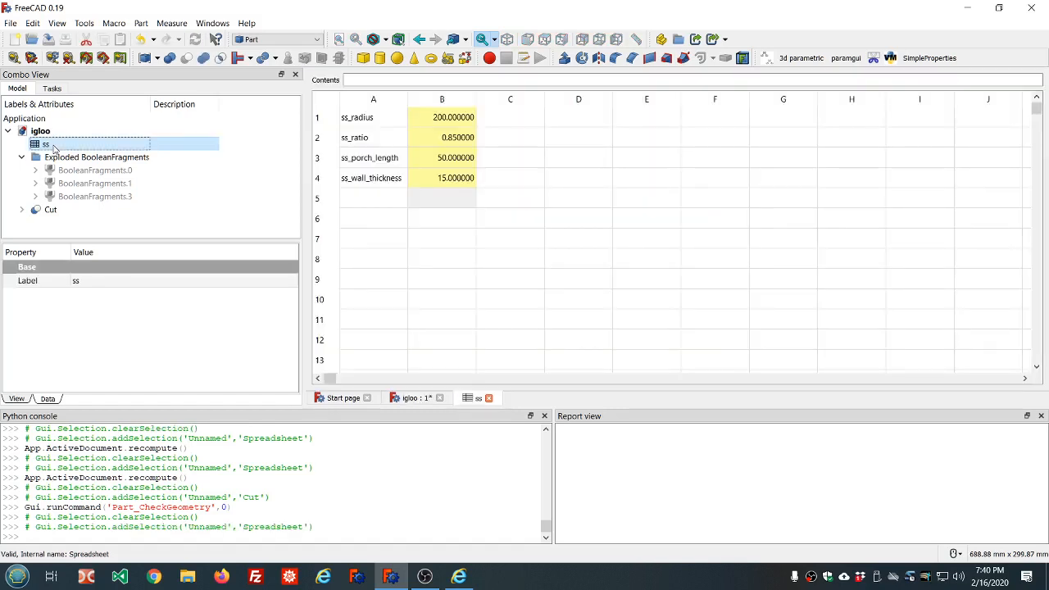
{"action": "left_click", "coordinate": [399, 203]}
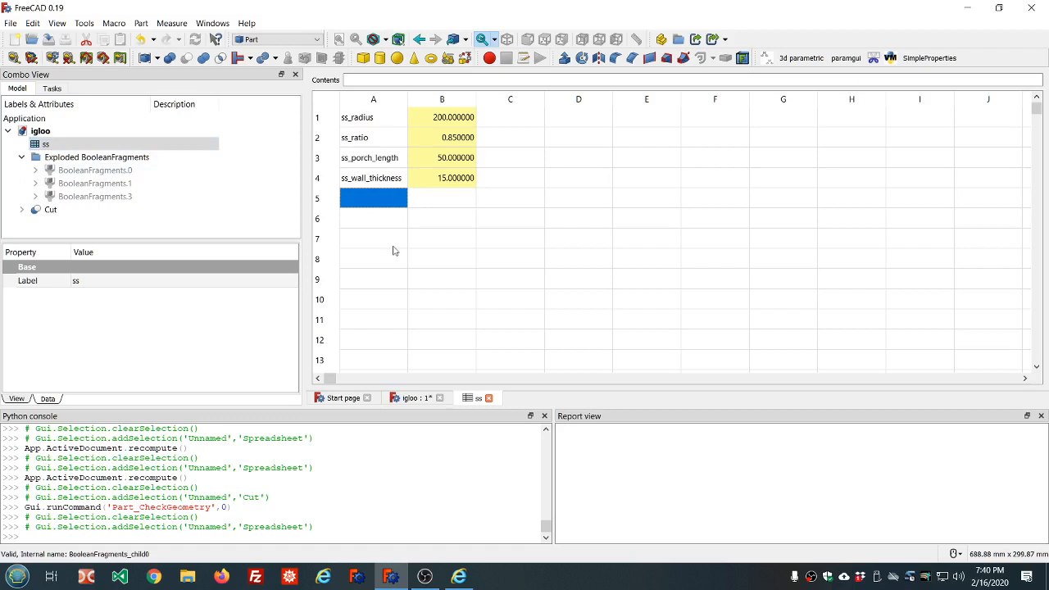
{"action": "left_click", "coordinate": [414, 398]}
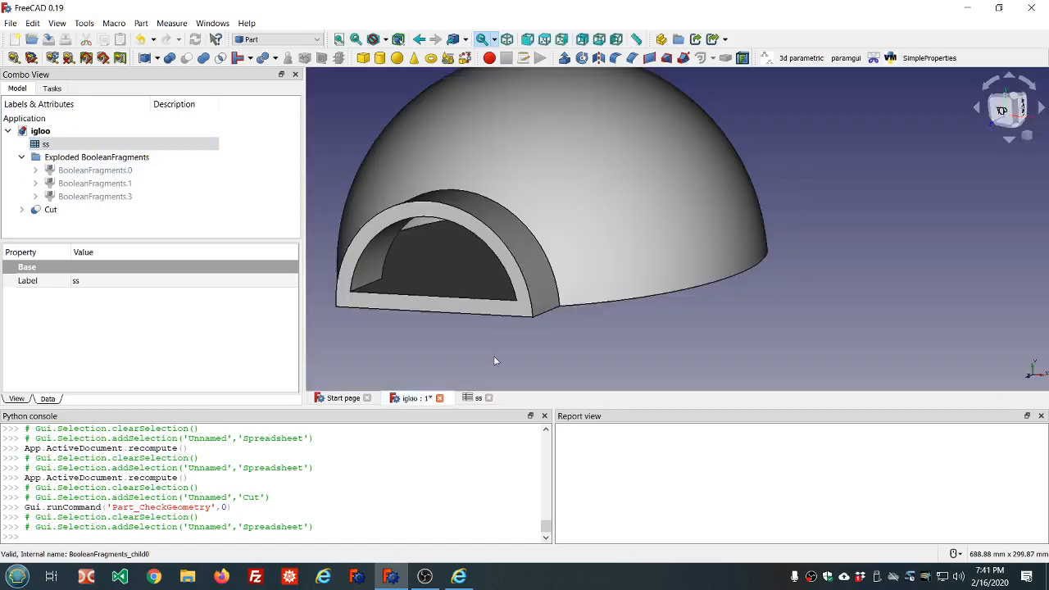